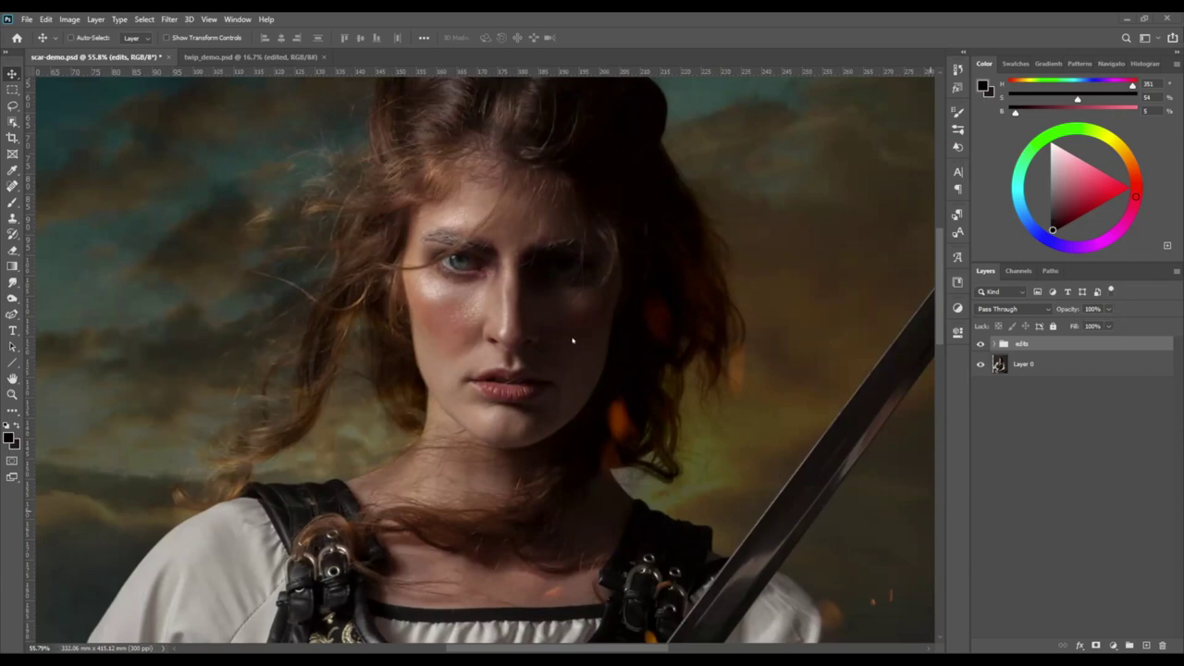
# Examine the woman's face and the whole composition to judge where a facial scar would fit.
pyautogui.scroll(1, 567, 331)
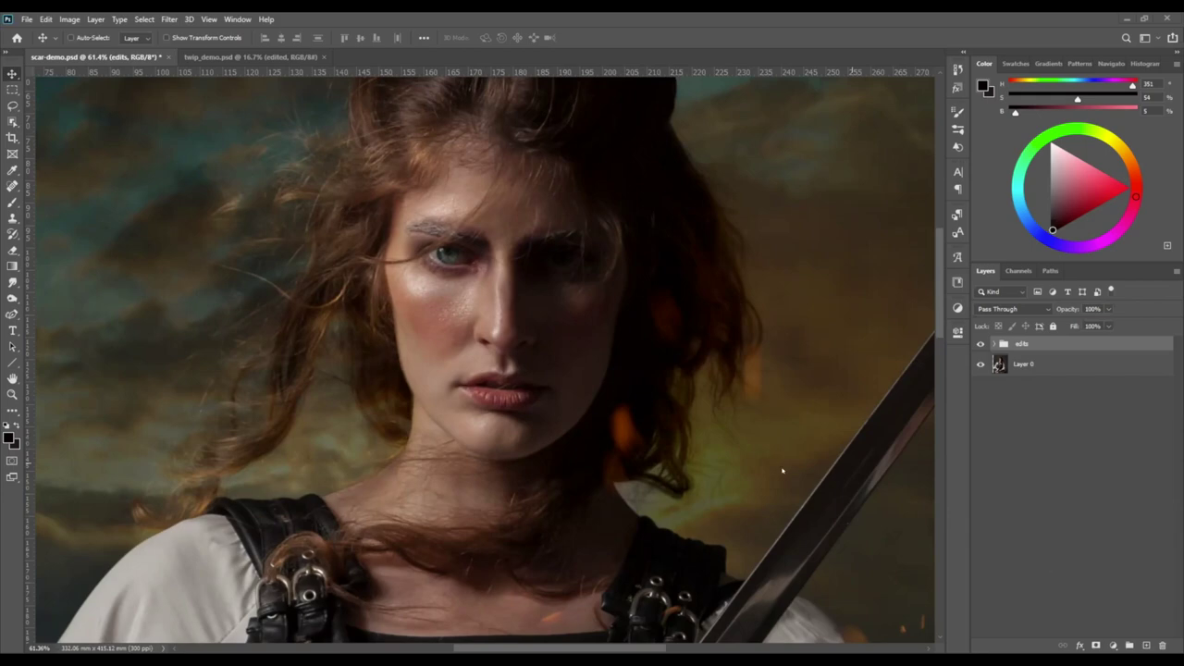
pyautogui.scroll(-3, 781, 472)
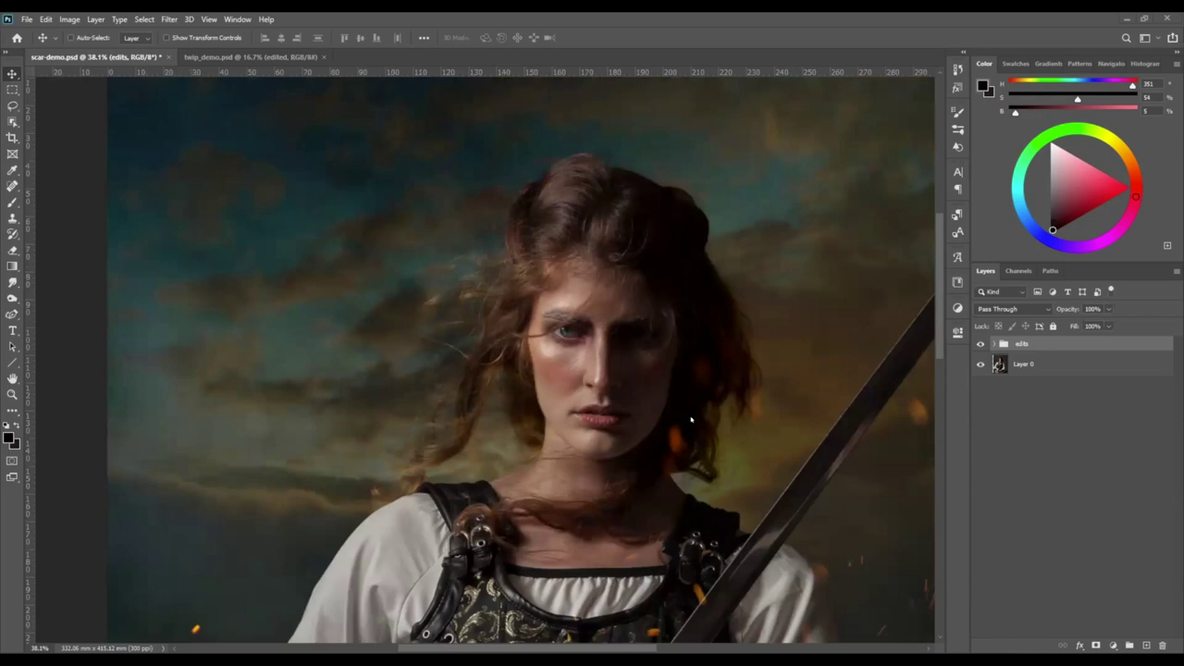
pyautogui.scroll(-5, 614, 381)
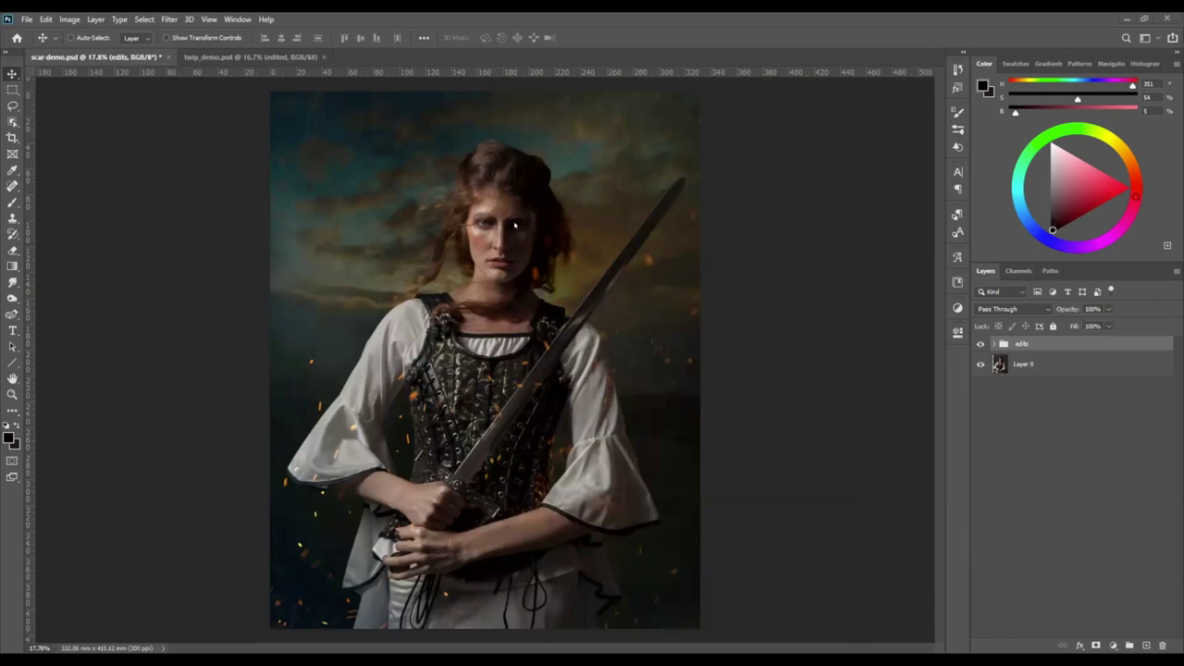
pyautogui.scroll(4, 515, 225)
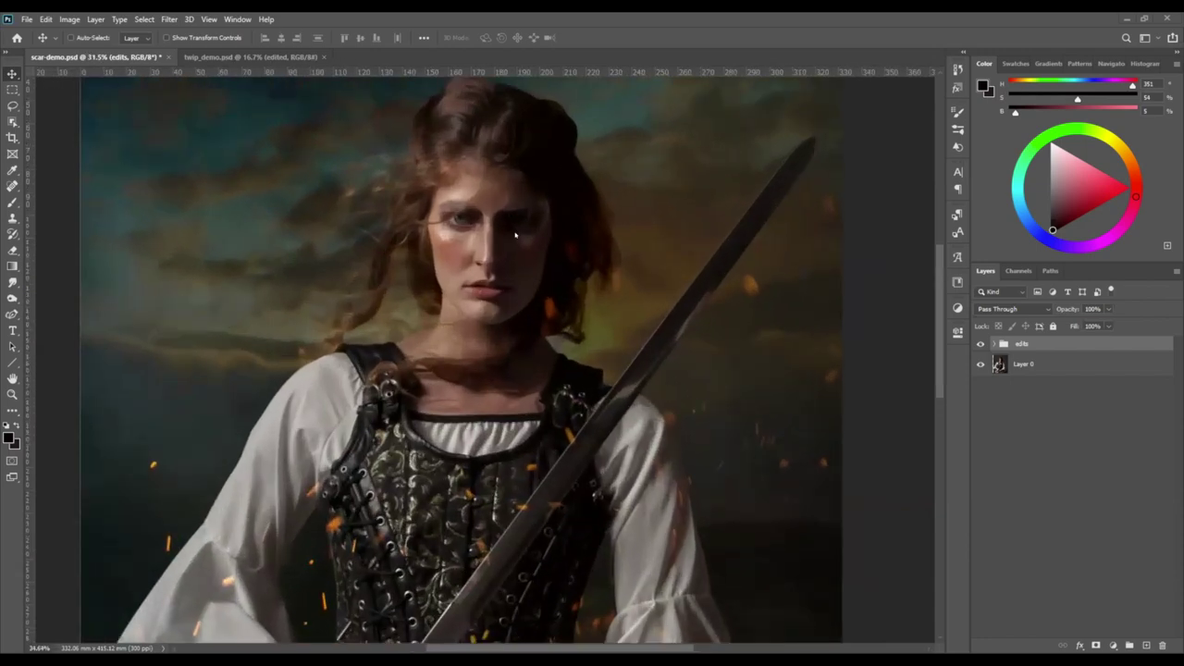
pyautogui.scroll(3, 516, 234)
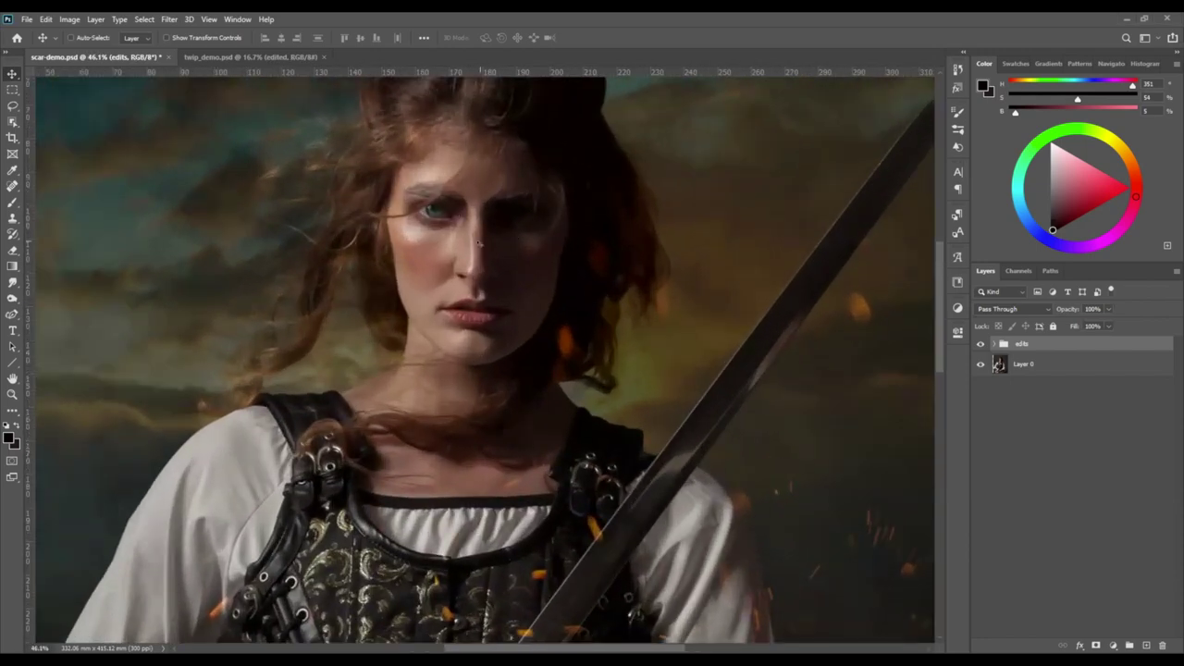
pyautogui.scroll(2, 479, 242)
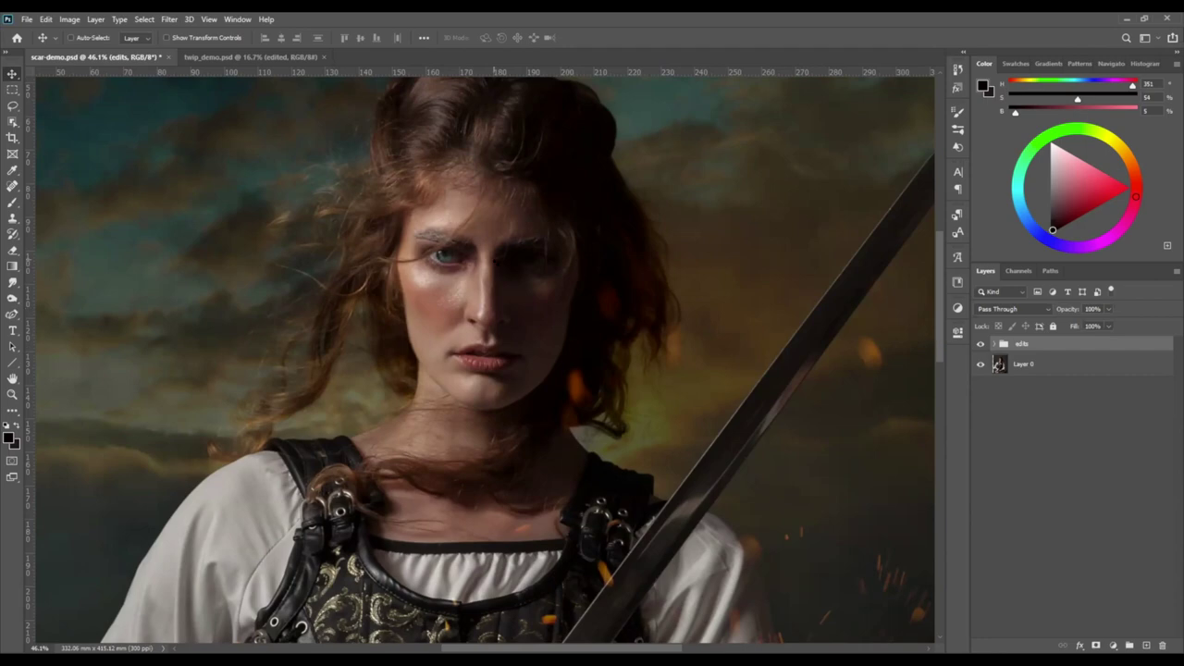
pyautogui.scroll(2, 499, 259)
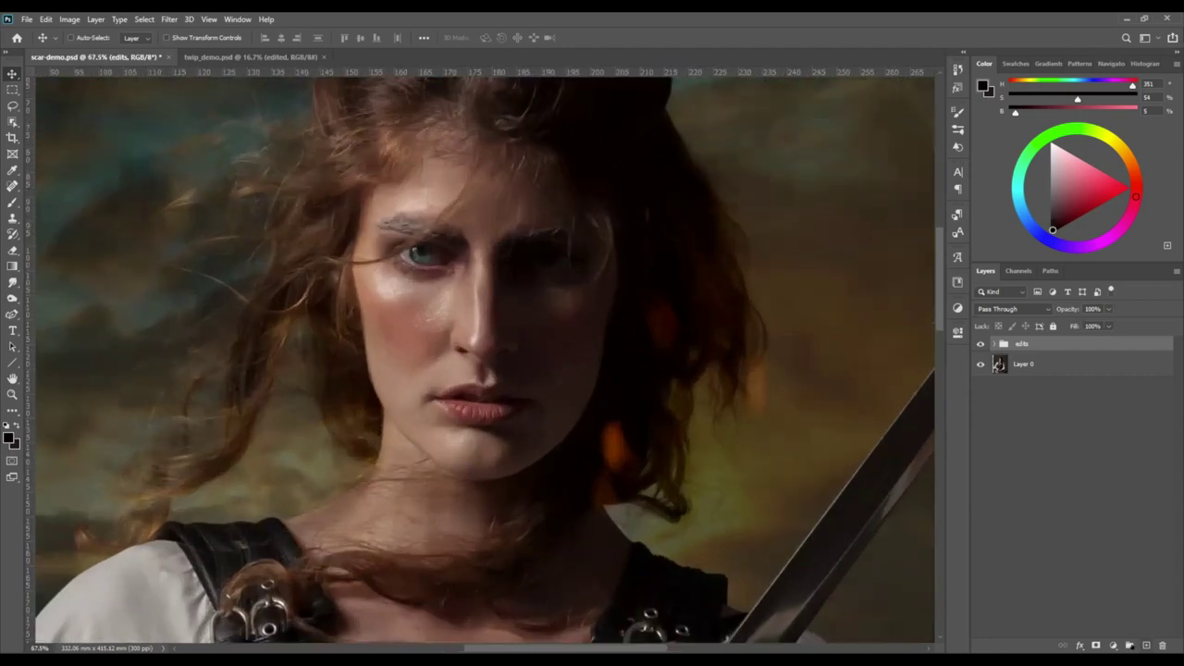
# Add a new layer above the edits group and choose the Hard Round brush for painting on it.
pyautogui.click(1145, 645)
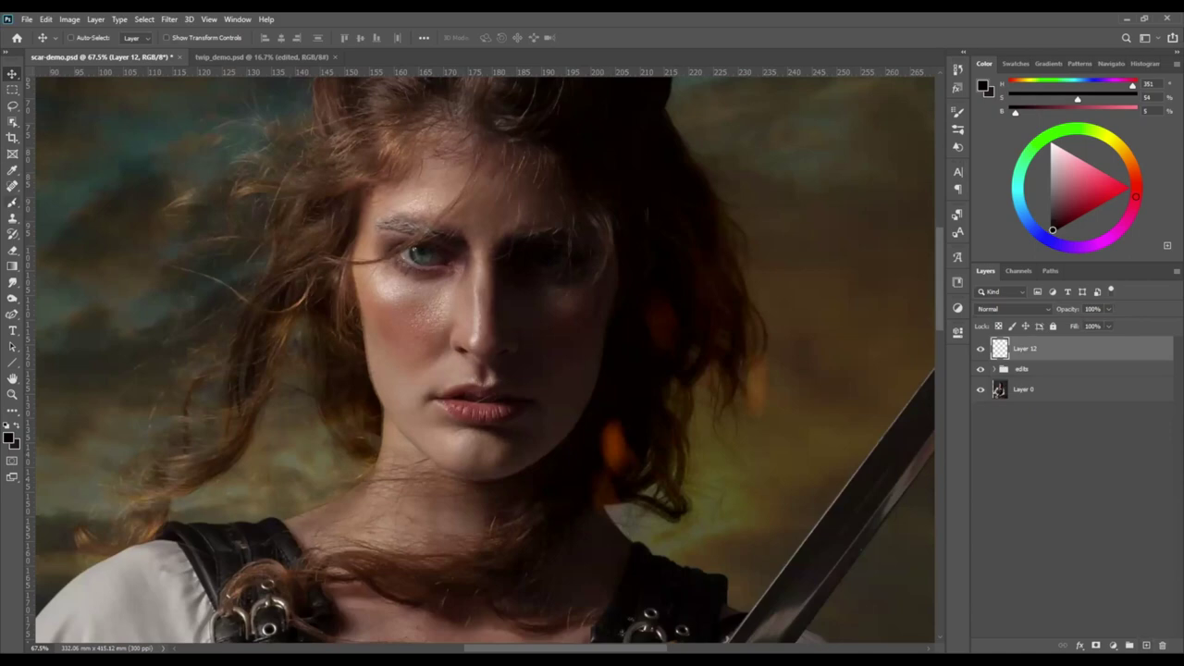
pyautogui.click(12, 201)
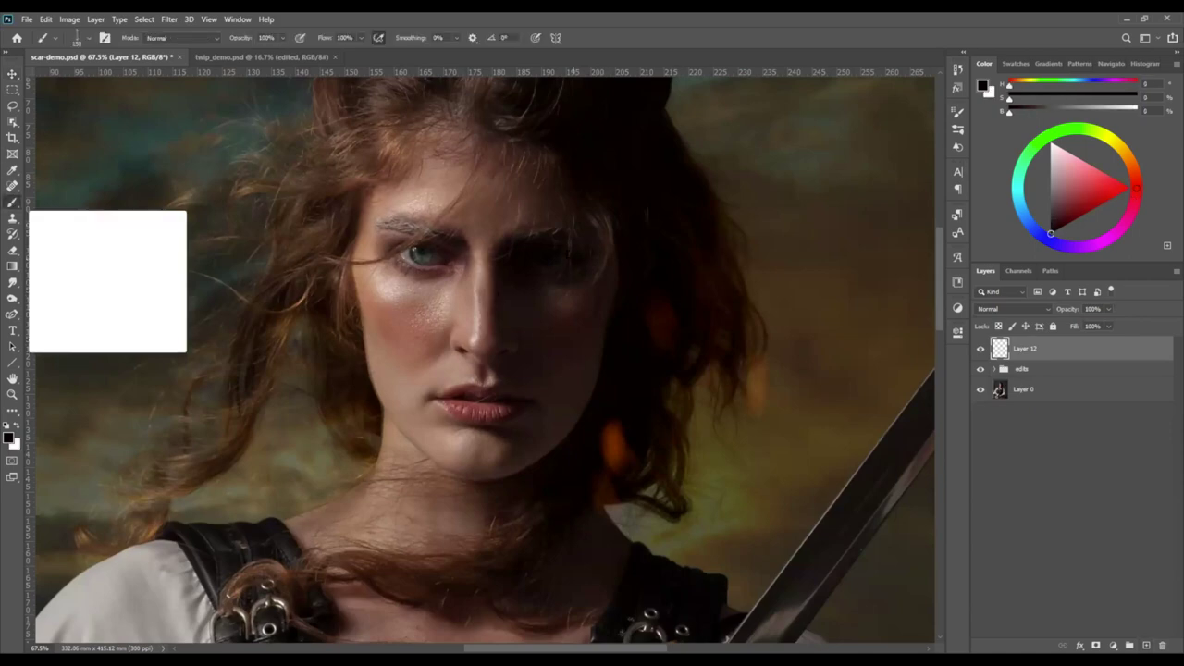
pyautogui.rightClick(872, 450)
pyautogui.scroll(10, 870, 403)
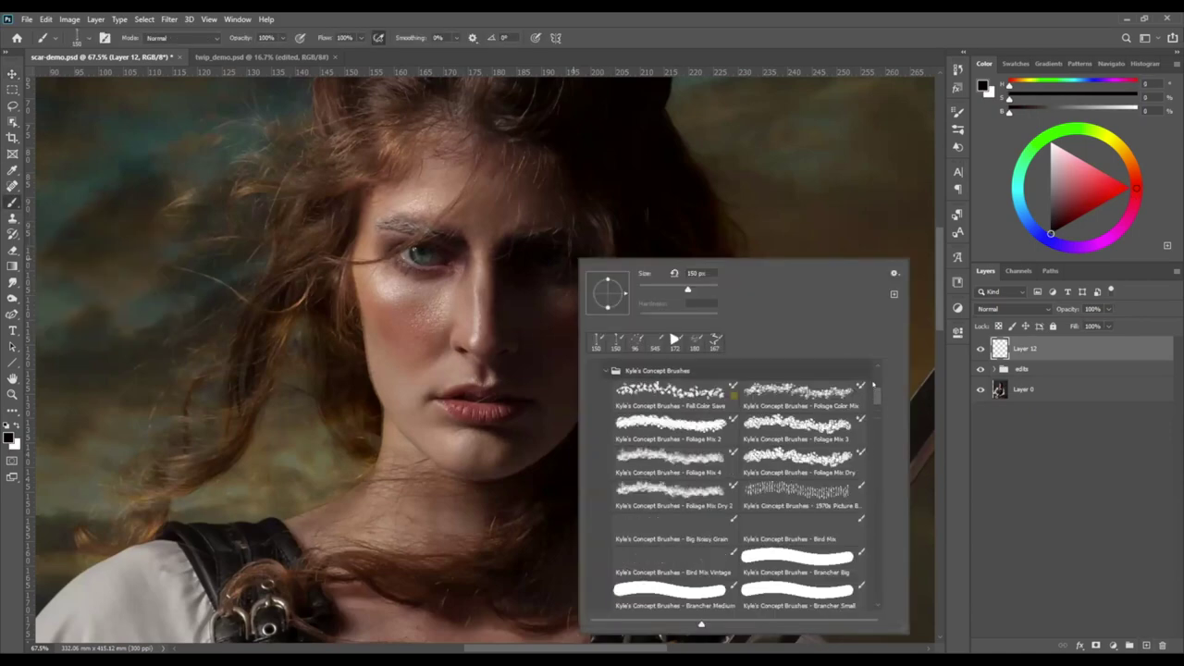
pyautogui.click(666, 371)
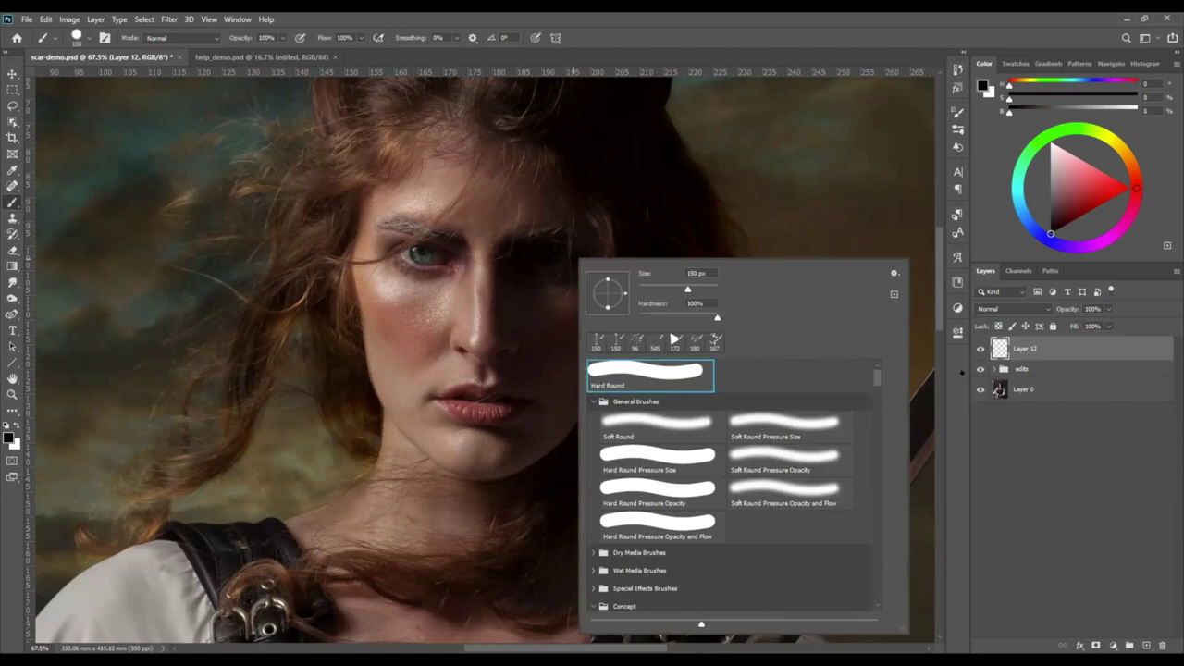
pyautogui.click(1011, 344)
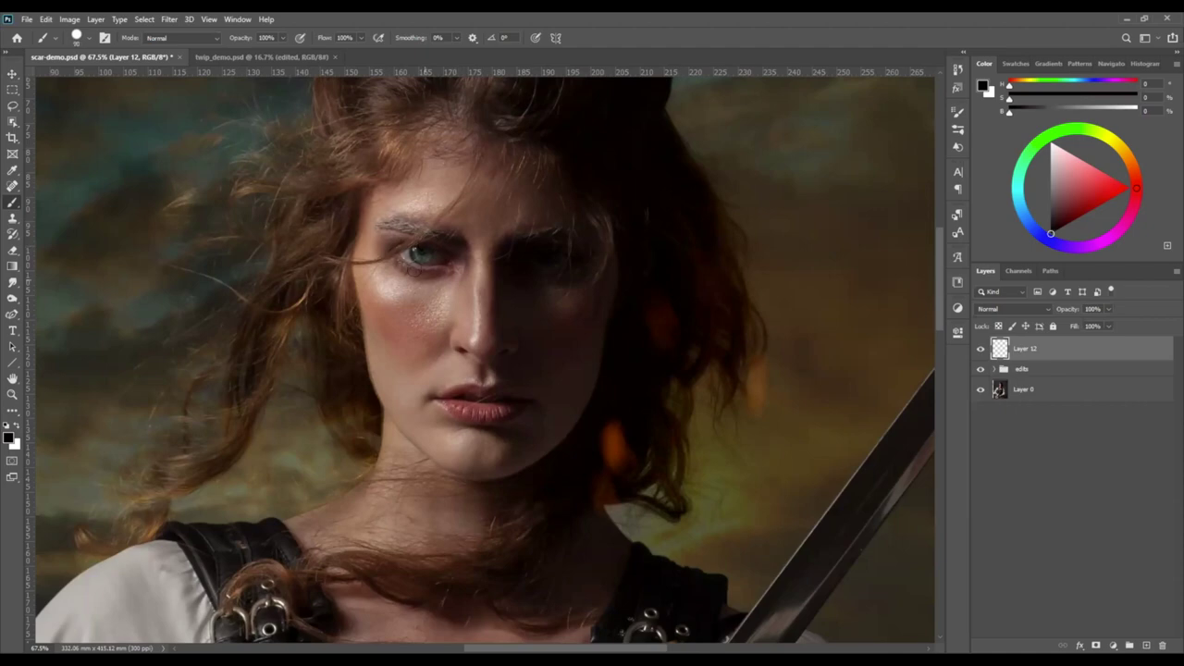
# Paint a wavy black test stroke down the lit cheek below the eye, keeping the layer's name.
pyautogui.moveTo(397, 277); pyautogui.dragTo(416, 382)
pyautogui.doubleClick(1010, 351)
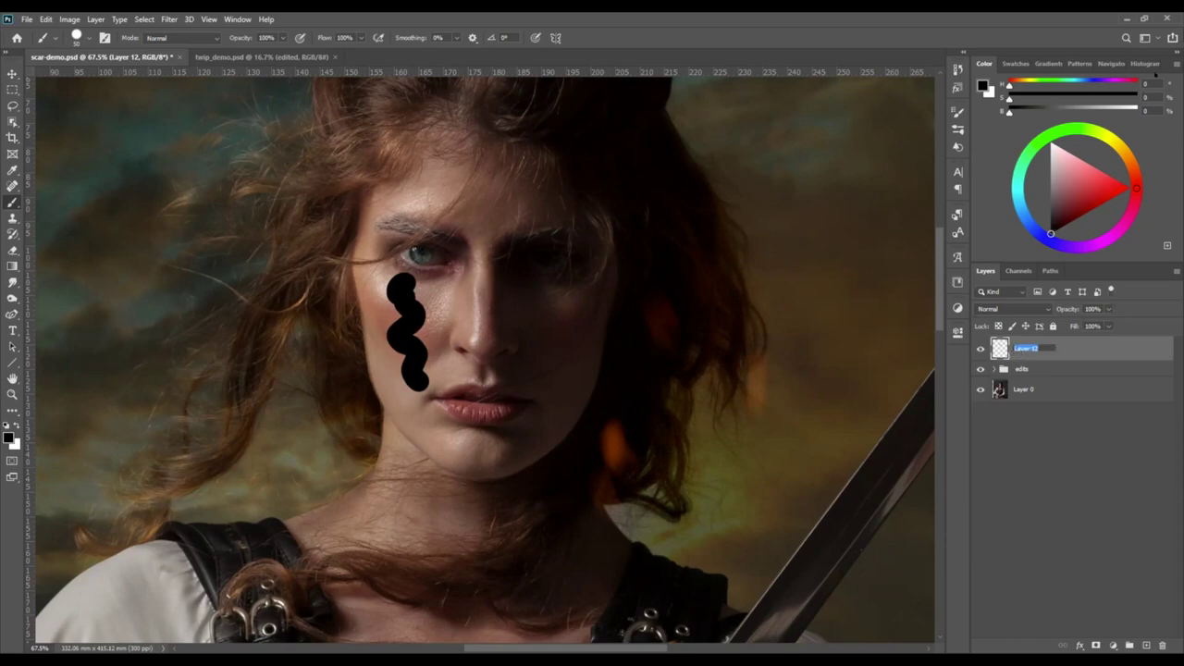
pyautogui.press('Return')
# Set the new layer's fill opacity to 0% in its layer style blending options.
pyautogui.doubleClick(1073, 348)
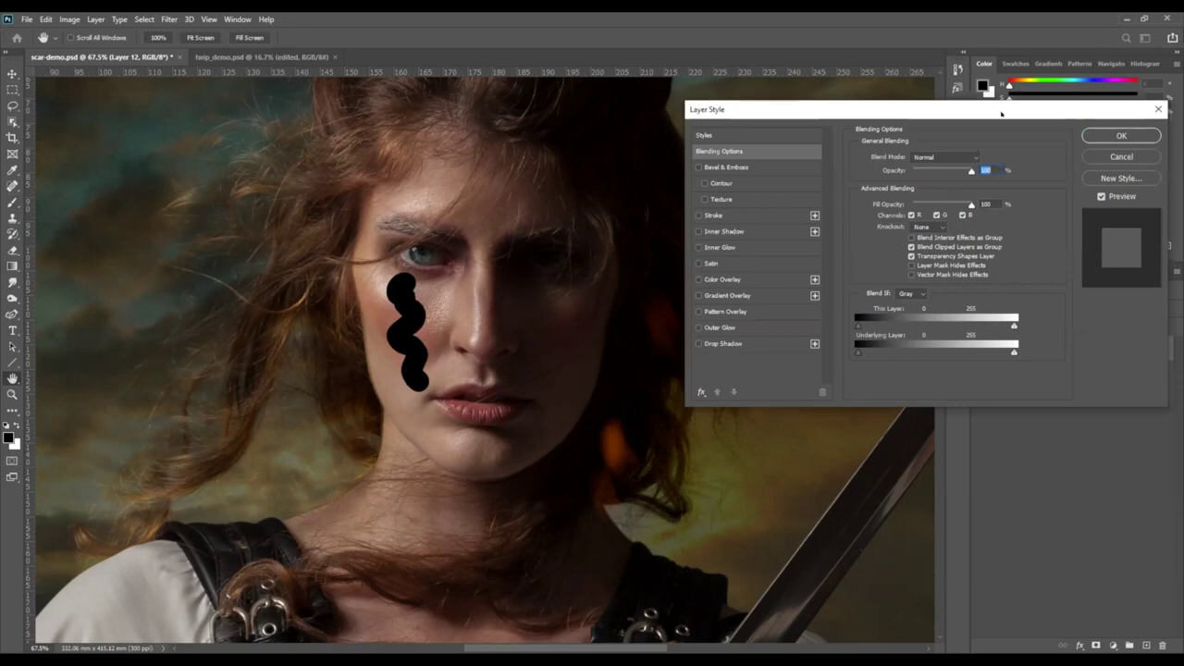
pyautogui.moveTo(1002, 114); pyautogui.dragTo(793, 244)
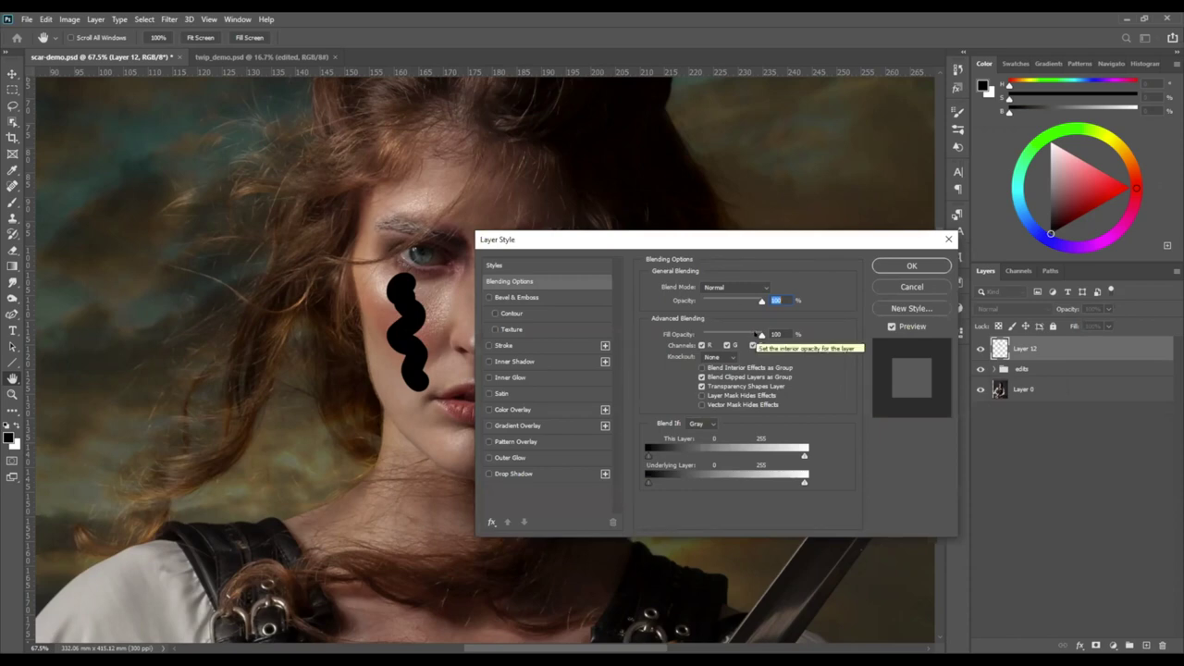
pyautogui.moveTo(758, 335); pyautogui.dragTo(696, 332)
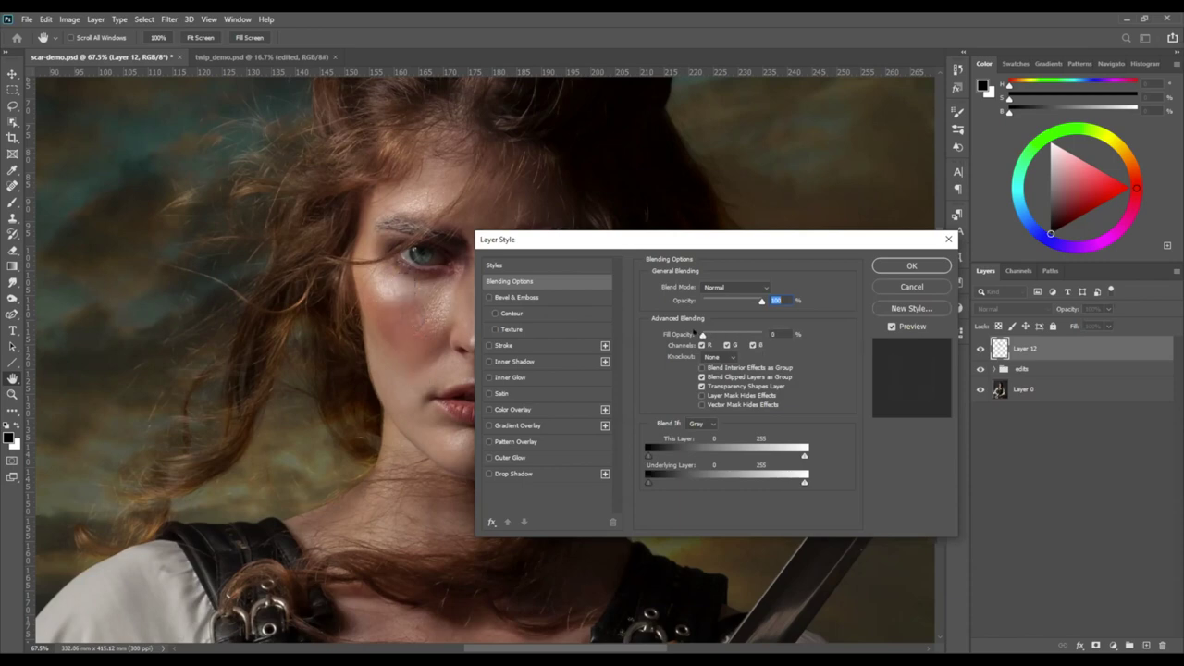
pyautogui.press('Tab')
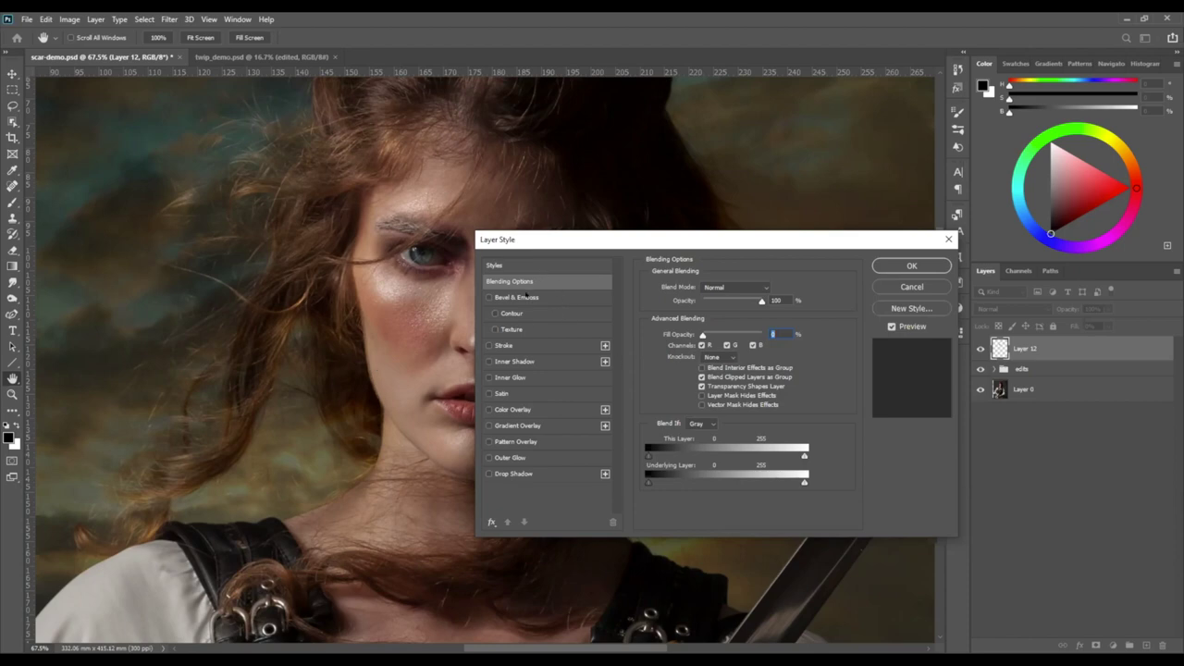
# Enable Bevel & Emboss with depth 438%, size 13 px, highlight opacity 73% and shadow opacity 80%.
pyautogui.click(526, 296)
pyautogui.moveTo(566, 242); pyautogui.dragTo(570, 187)
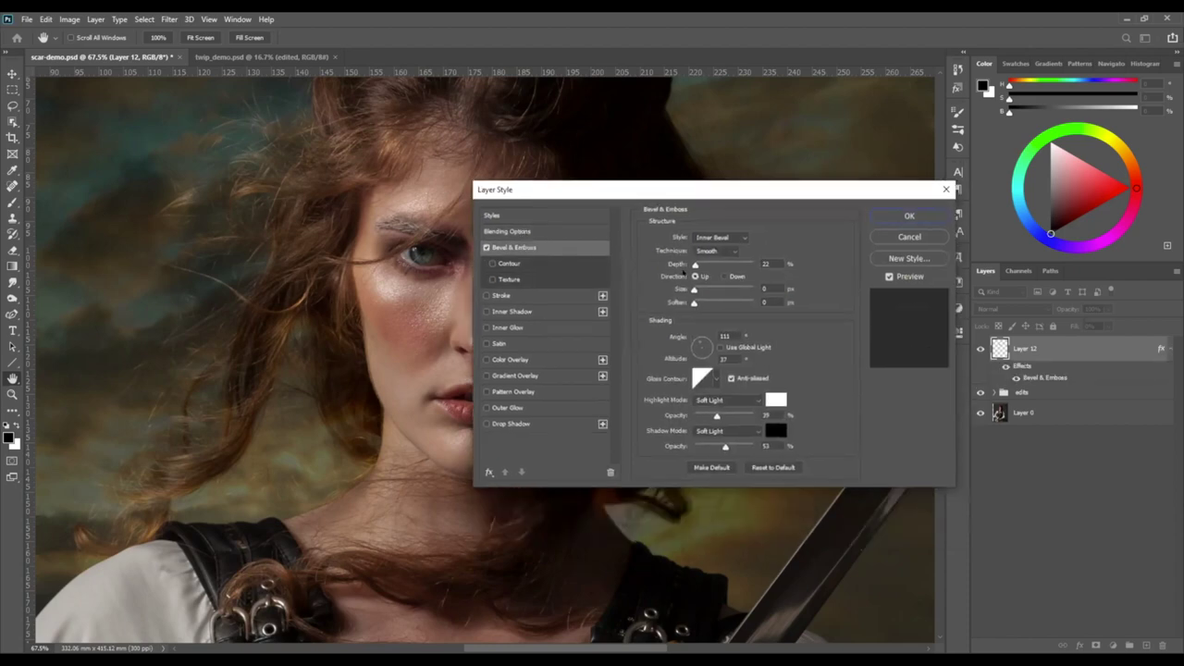
pyautogui.moveTo(694, 264); pyautogui.dragTo(719, 265)
pyautogui.moveTo(719, 415); pyautogui.dragTo(742, 445)
pyautogui.moveTo(647, 189); pyautogui.dragTo(679, 303)
pyautogui.moveTo(725, 405); pyautogui.dragTo(732, 404)
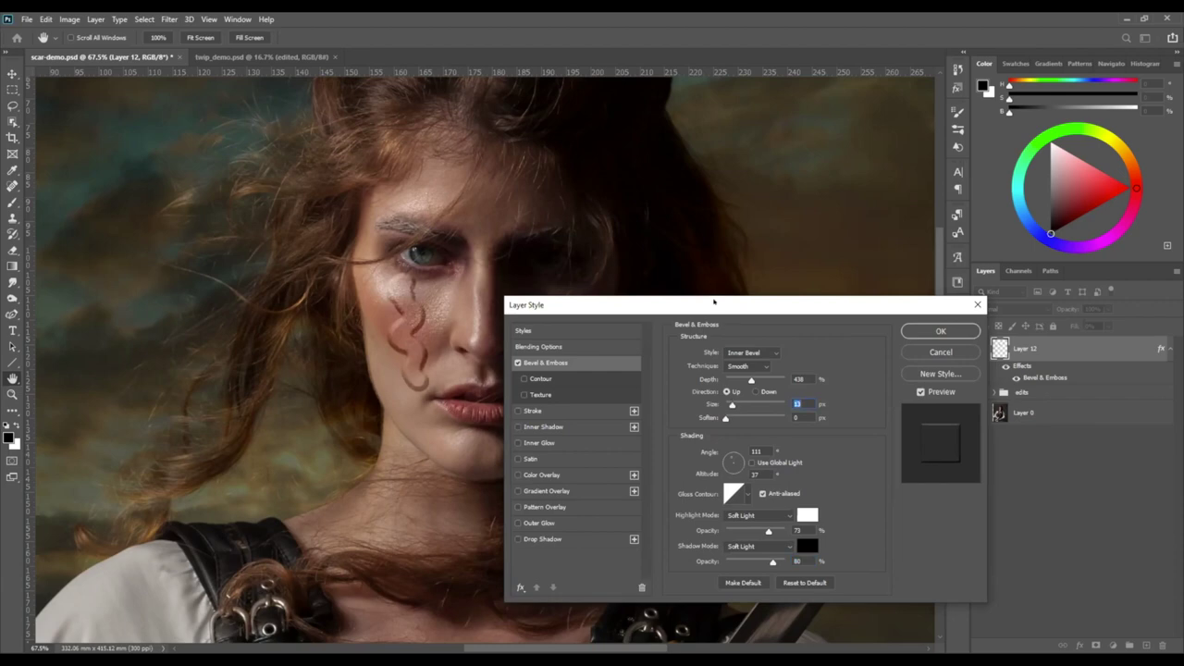
# Refine the bevel to depth 365%, size 18 px and soften 1 px, and apply the layer style.
pyautogui.moveTo(713, 301); pyautogui.dragTo(704, 249)
pyautogui.moveTo(742, 328); pyautogui.dragTo(720, 367)
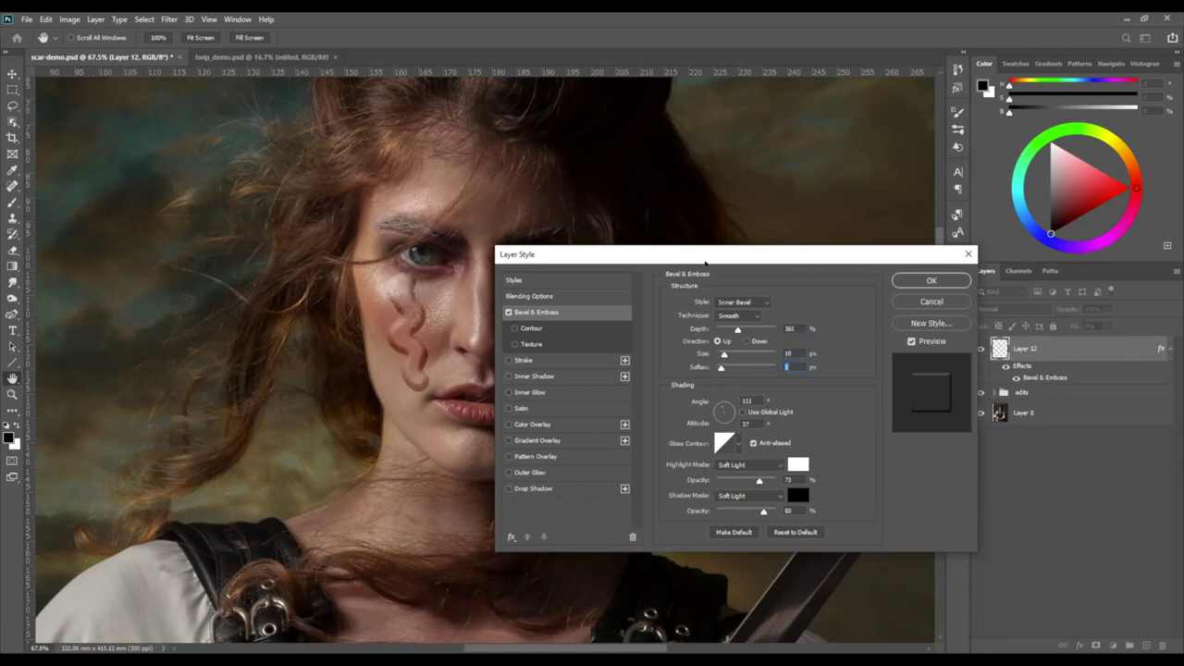
pyautogui.moveTo(705, 263)
pyautogui.mouseDown()
pyautogui.moveTo(693, 305)
pyautogui.moveTo(647, 326)
pyautogui.mouseUp()
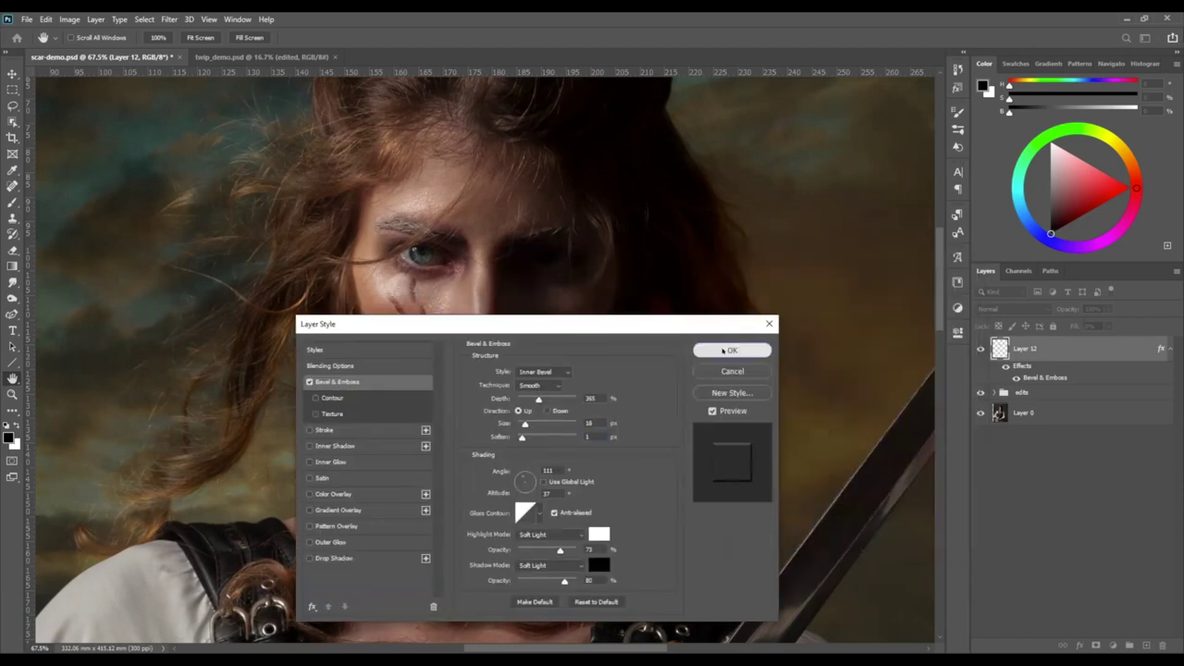
pyautogui.click(731, 350)
# Select the Mystical Smoke Builder 2 brush from Kyle's Concept Brushes and rename it 1111.
pyautogui.press('b')
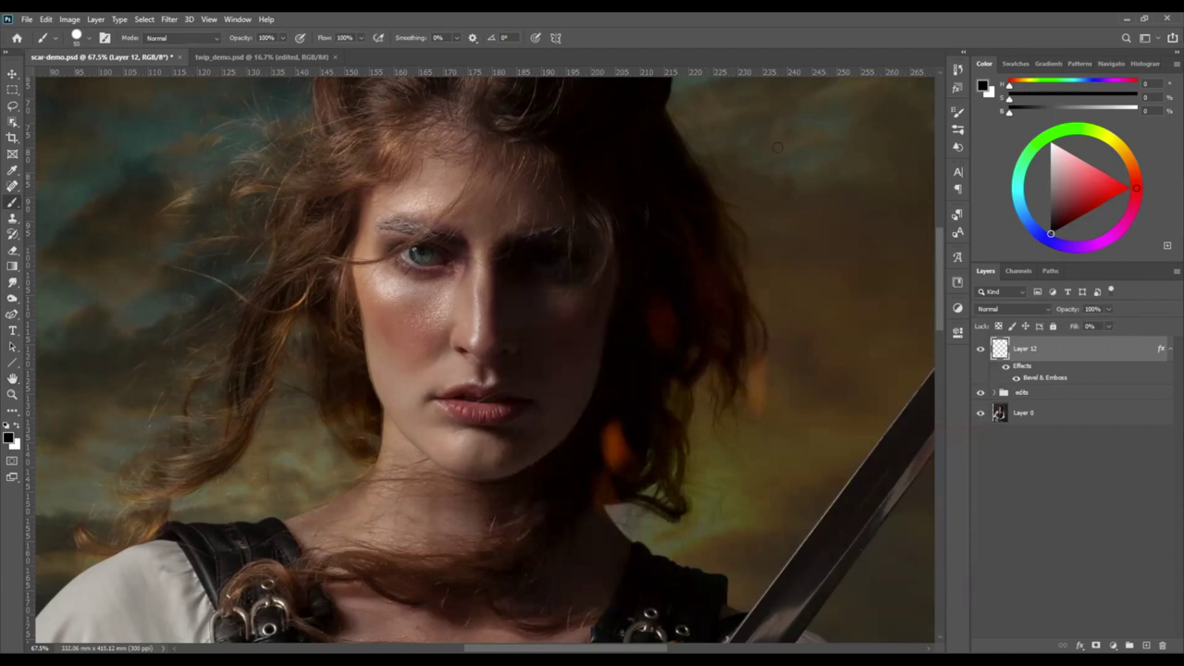
pyautogui.click(957, 129)
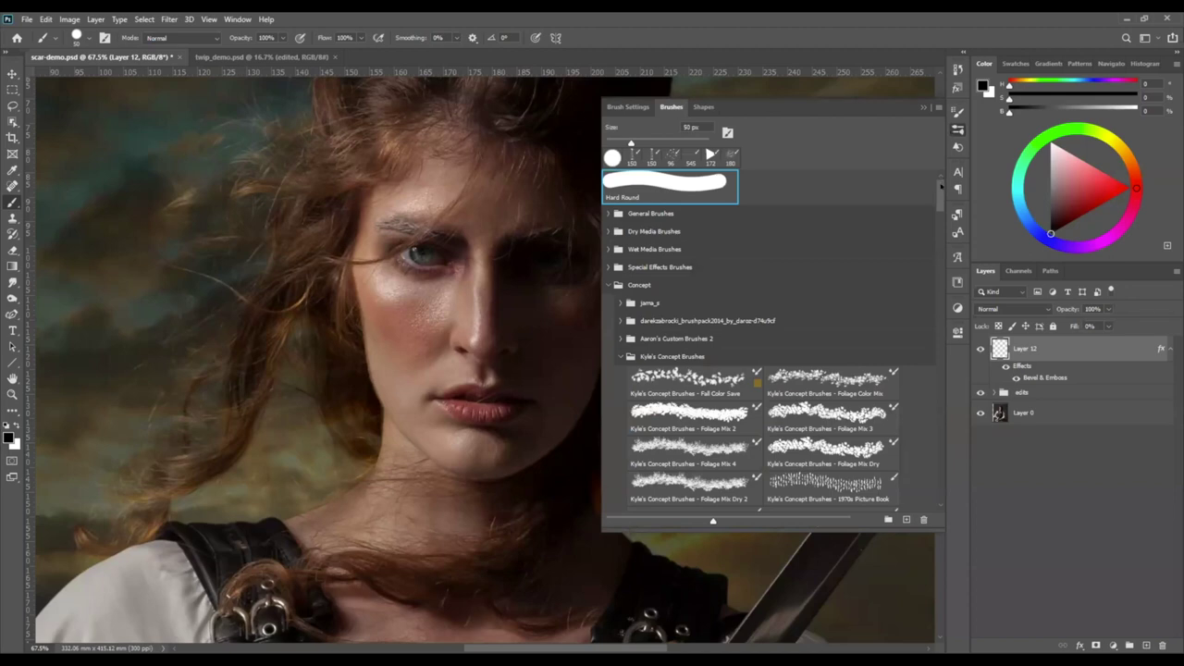
pyautogui.moveTo(940, 193); pyautogui.dragTo(940, 203)
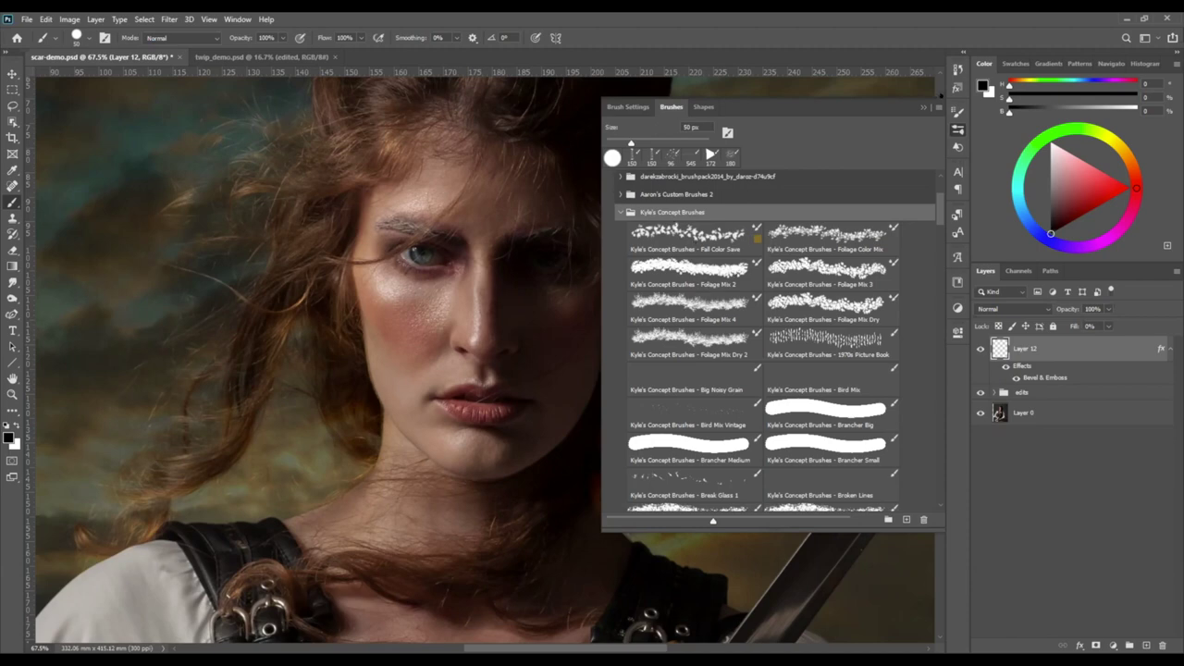
pyautogui.scroll(-5, 717, 282)
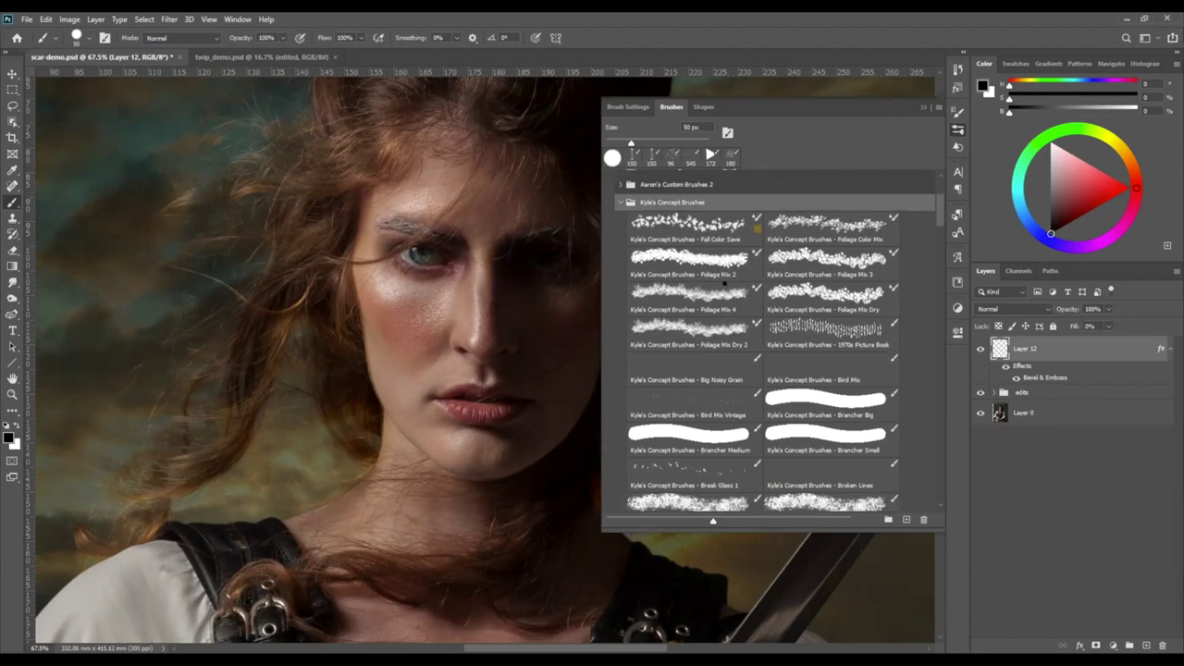
pyautogui.scroll(-10, 716, 282)
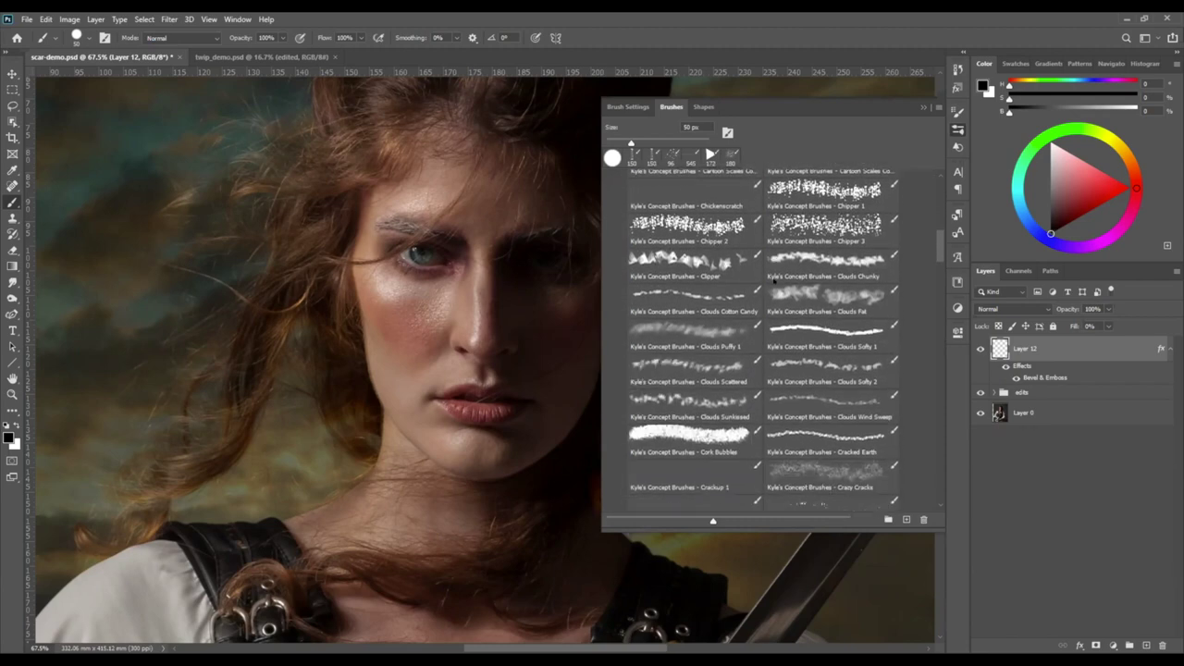
pyautogui.moveTo(932, 233); pyautogui.dragTo(911, 360)
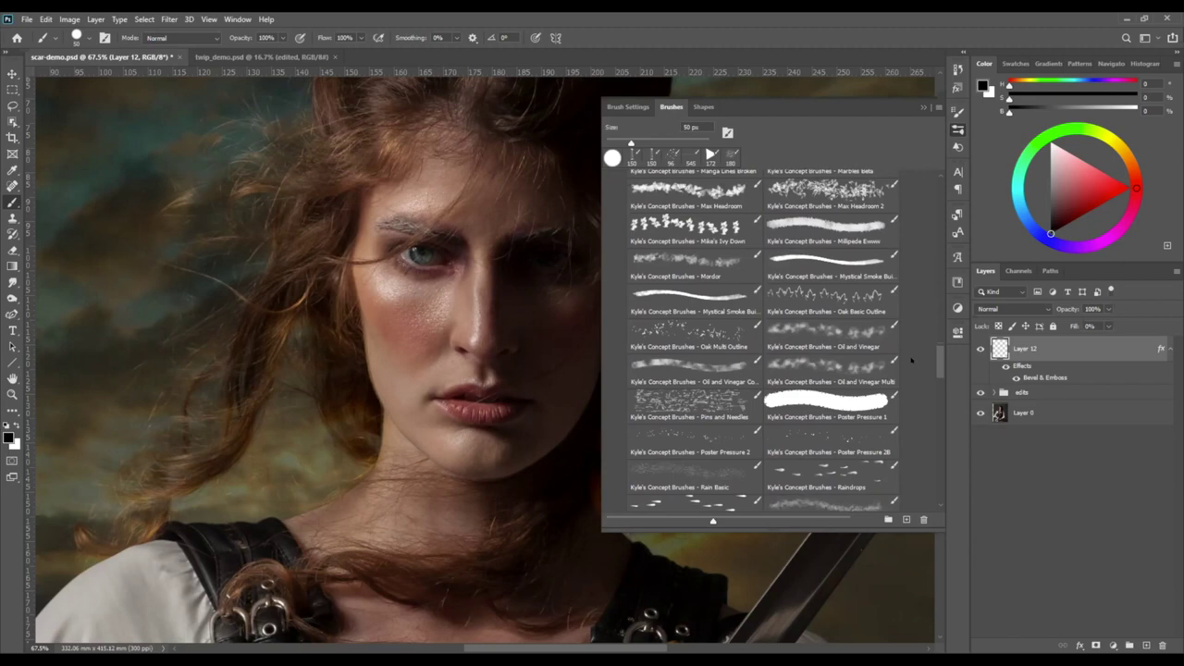
pyautogui.doubleClick(666, 302)
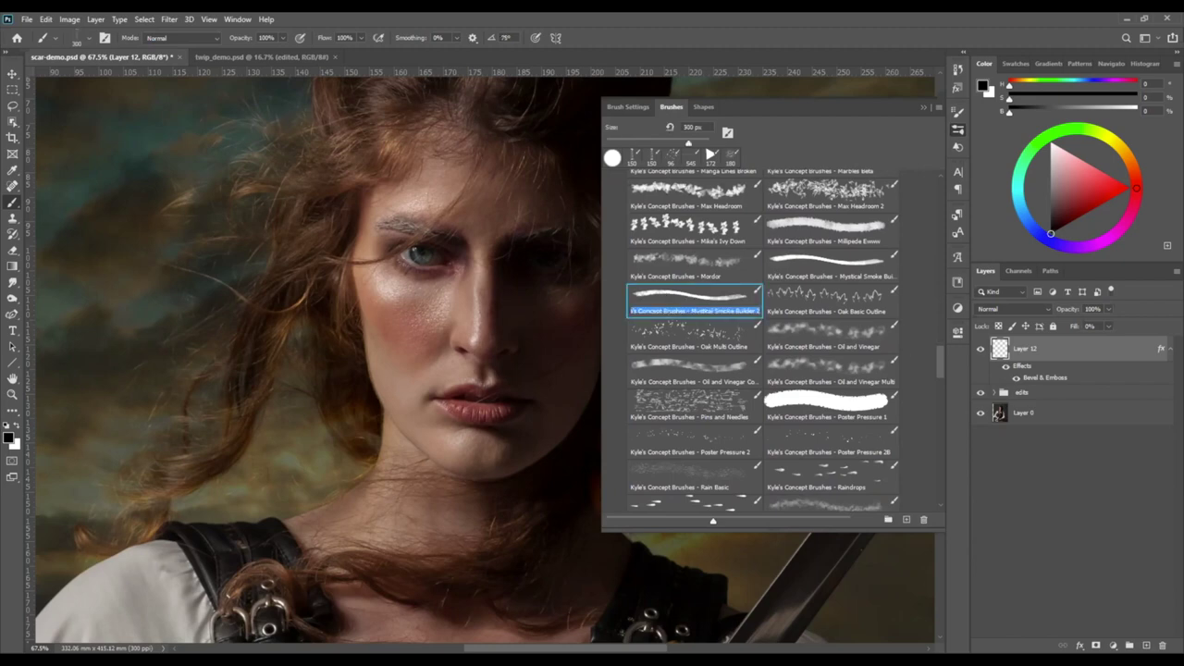
pyautogui.press('BackSpace')
pyautogui.write('1111')
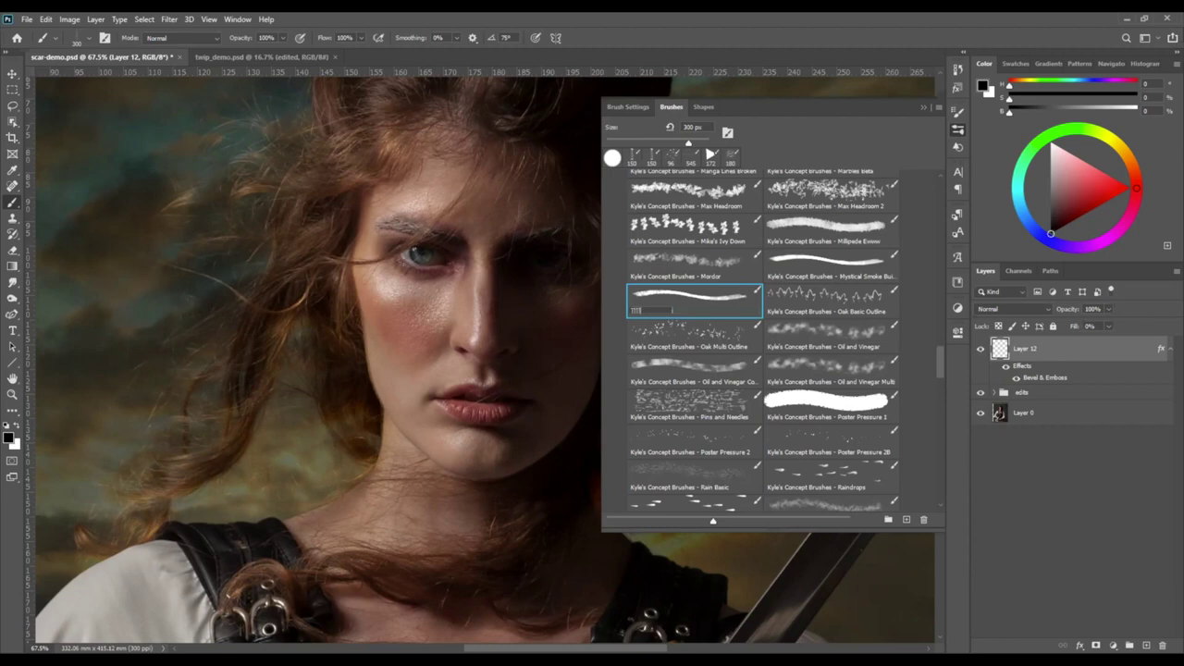
pyautogui.press('Return')
pyautogui.click(958, 128)
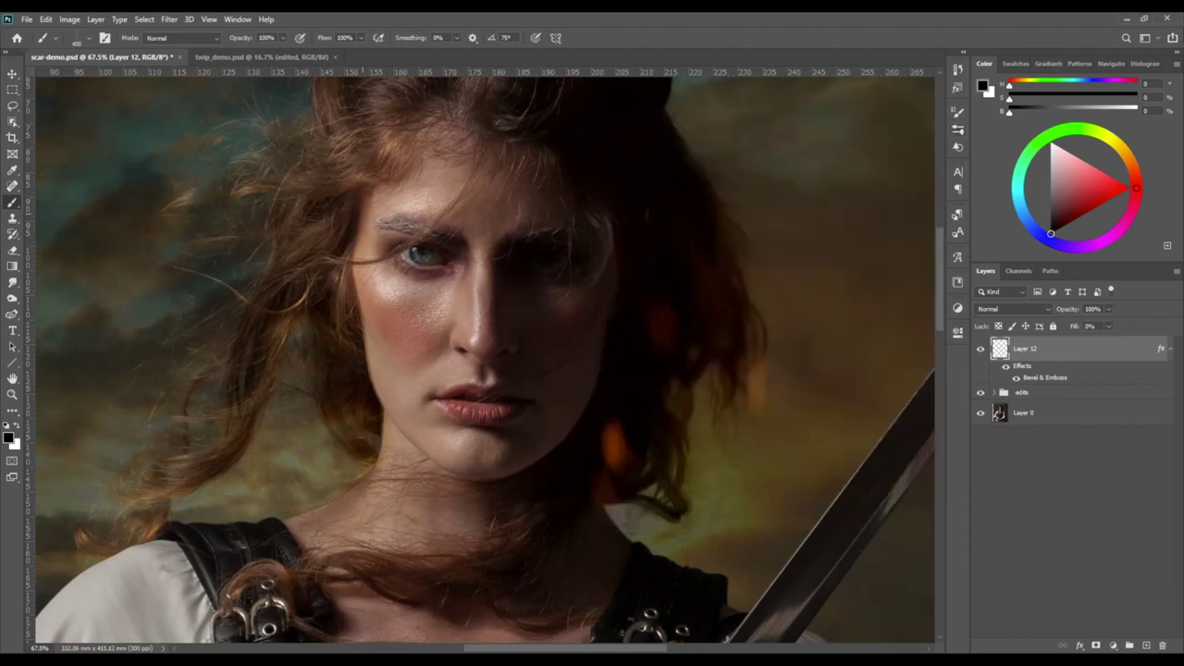
# Set the brush size to 26 px and paint short scar strokes at the lit eyebrow and just above it.
pyautogui.rightClick(574, 227)
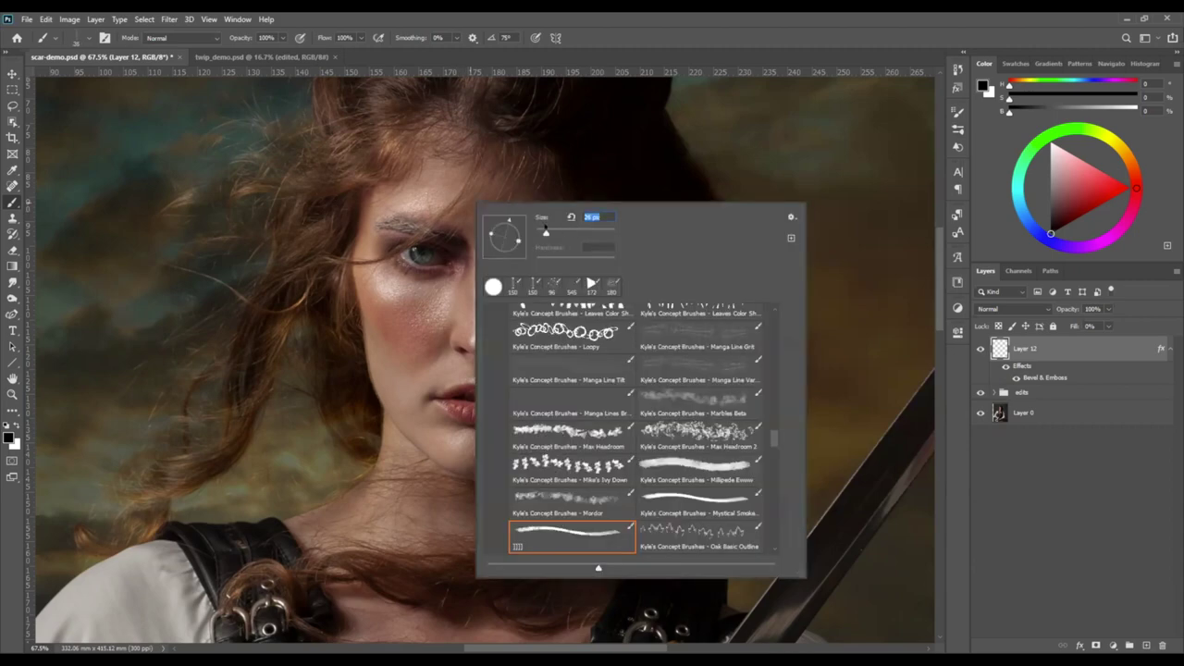
pyautogui.press('Escape')
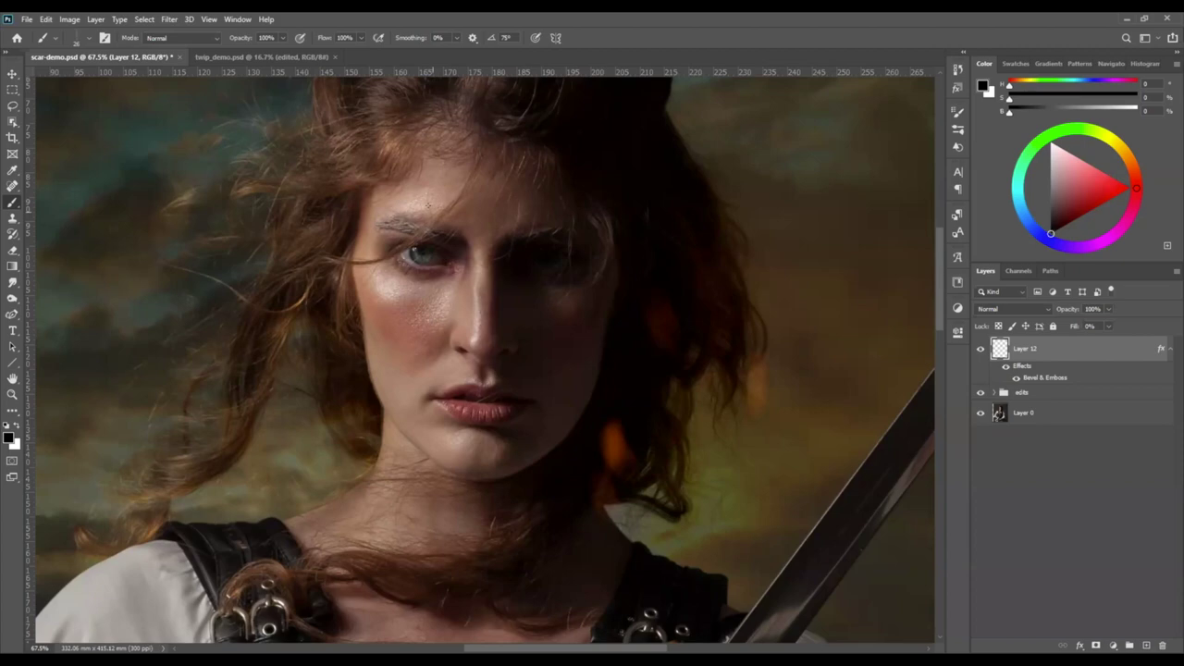
pyautogui.scroll(3, 428, 202)
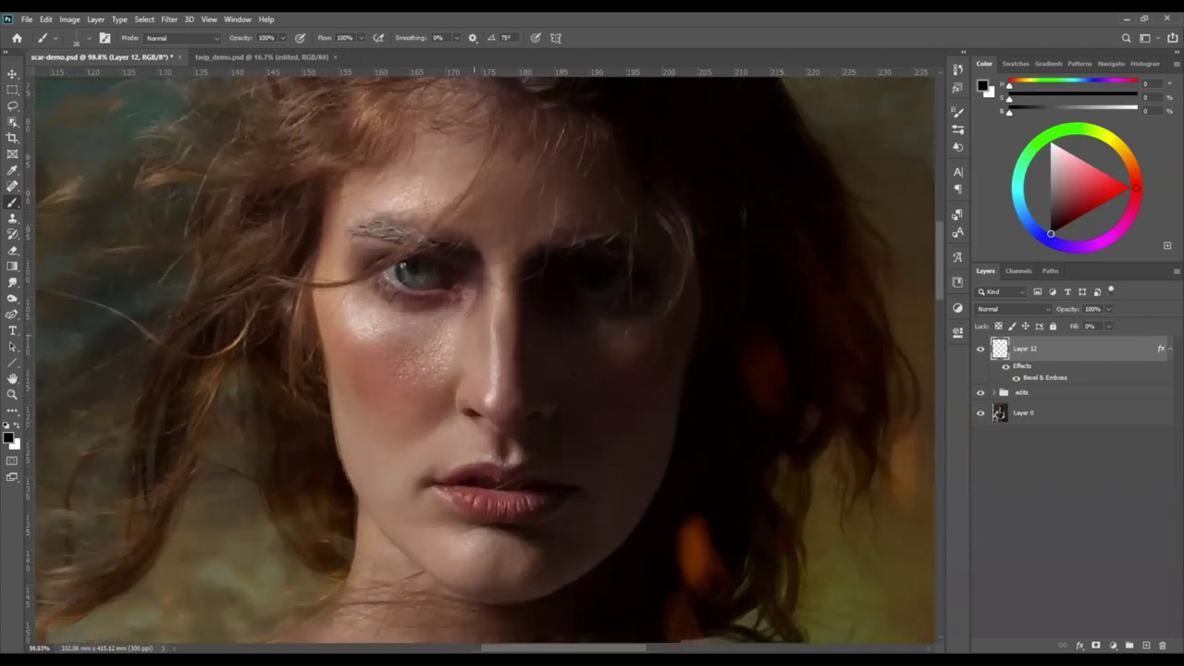
pyautogui.moveTo(423, 228)
pyautogui.mouseDown()
pyautogui.moveTo(424, 206)
pyautogui.moveTo(418, 224)
pyautogui.mouseUp()
pyautogui.moveTo(426, 202); pyautogui.dragTo(422, 204)
# Lower the brush flow and paint short scar strokes on the cheek below the eye and on the forehead above the brow.
pyautogui.moveTo(358, 38); pyautogui.dragTo(321, 51)
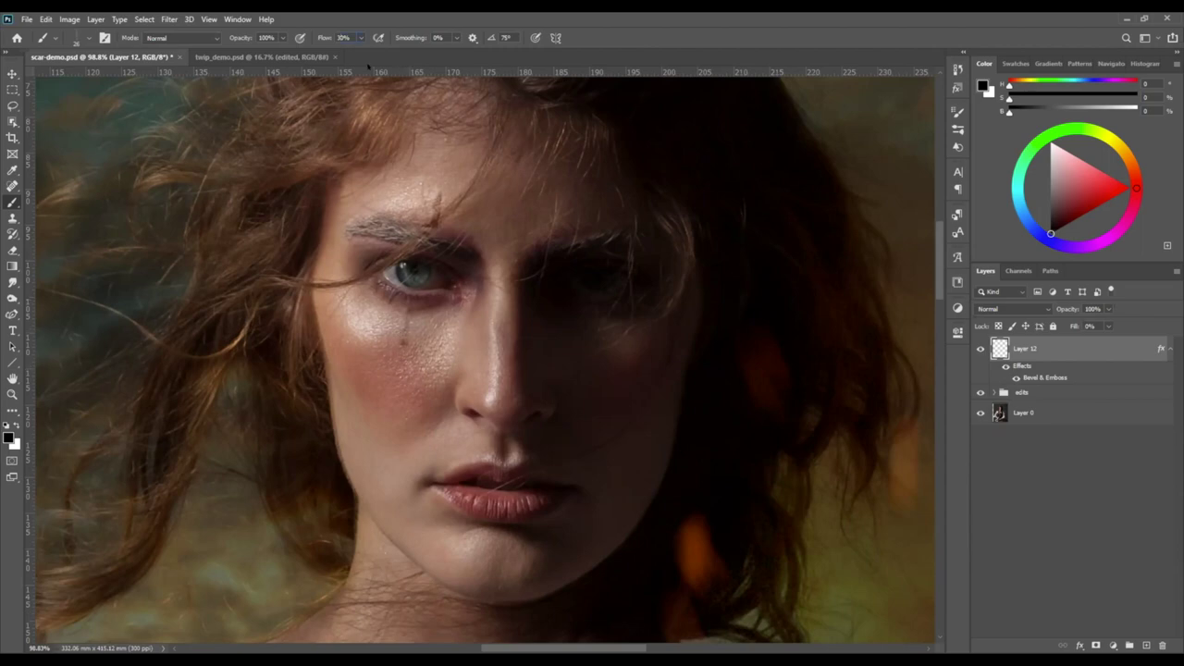
pyautogui.moveTo(361, 38); pyautogui.dragTo(371, 52)
pyautogui.moveTo(404, 340); pyautogui.dragTo(411, 347)
pyautogui.moveTo(442, 177); pyautogui.dragTo(441, 207)
# Lower the depth of the layer's Bevel & Emboss effect to 188% and its shadow opacity to 67%.
pyautogui.doubleClick(1029, 375)
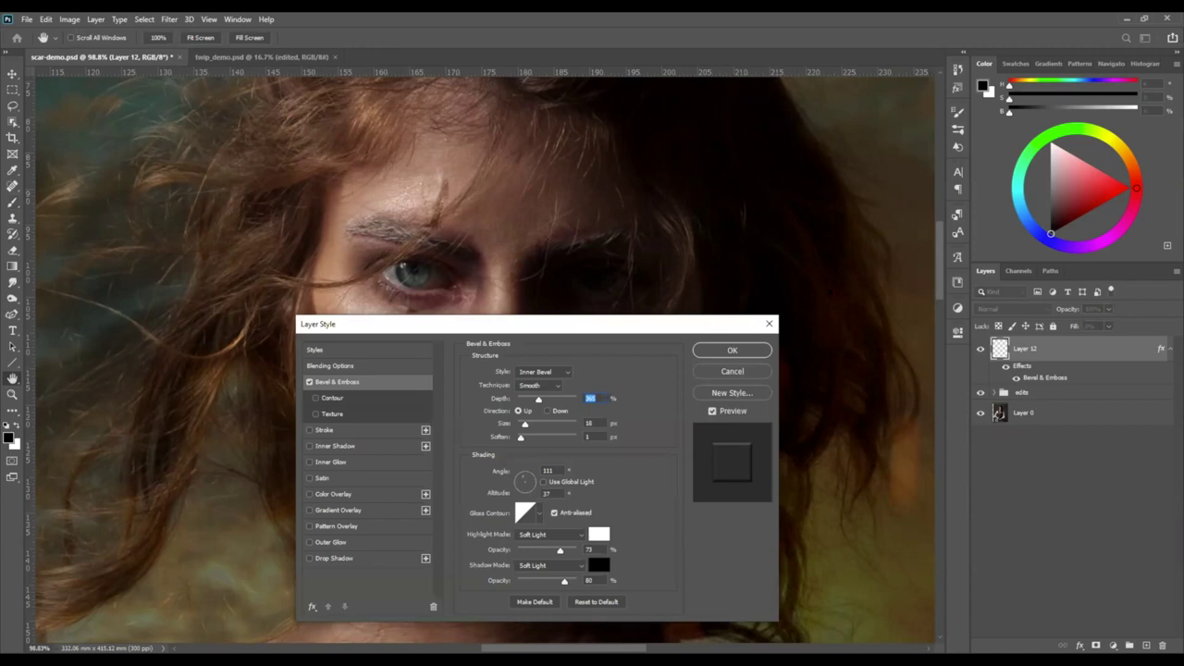
pyautogui.moveTo(525, 323); pyautogui.dragTo(743, 156)
pyautogui.moveTo(757, 232); pyautogui.dragTo(746, 232)
pyautogui.moveTo(783, 413)
pyautogui.mouseDown()
pyautogui.moveTo(764, 414)
pyautogui.moveTo(775, 414)
pyautogui.mouseUp()
# Set the bevel's light angle to 147°, compare Down with Up, keep Up, raise the depth slightly and apply the style.
pyautogui.moveTo(741, 312)
pyautogui.mouseDown()
pyautogui.moveTo(751, 313)
pyautogui.moveTo(741, 312)
pyautogui.mouseUp()
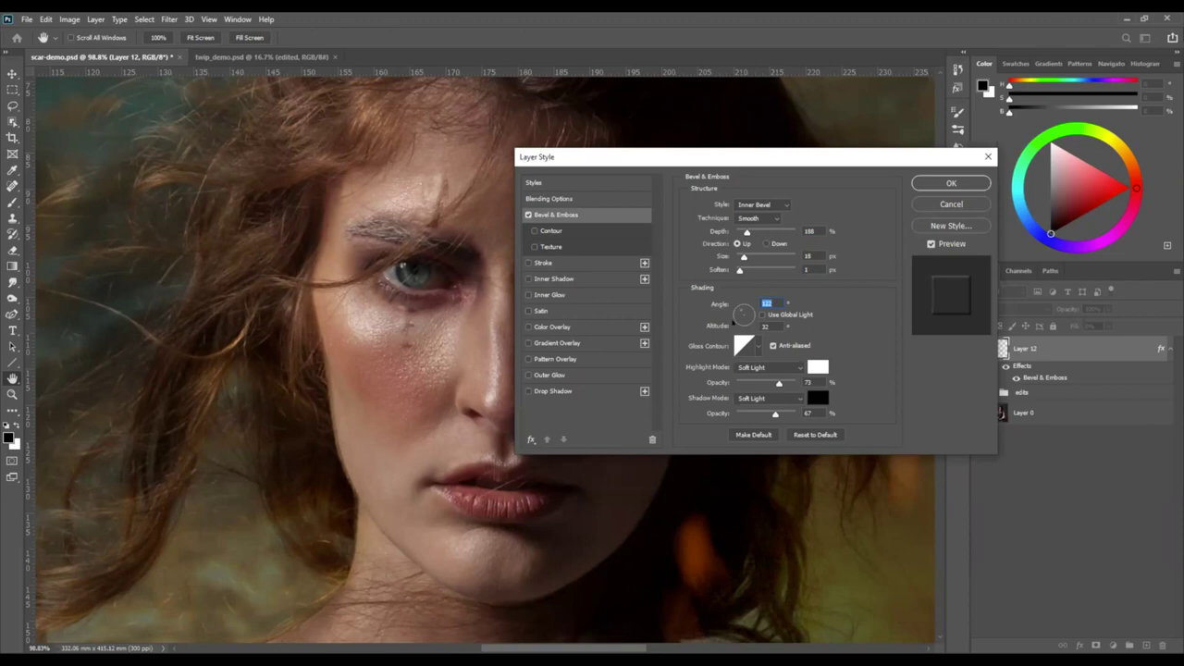
pyautogui.moveTo(736, 313); pyautogui.dragTo(736, 314)
pyautogui.click(764, 243)
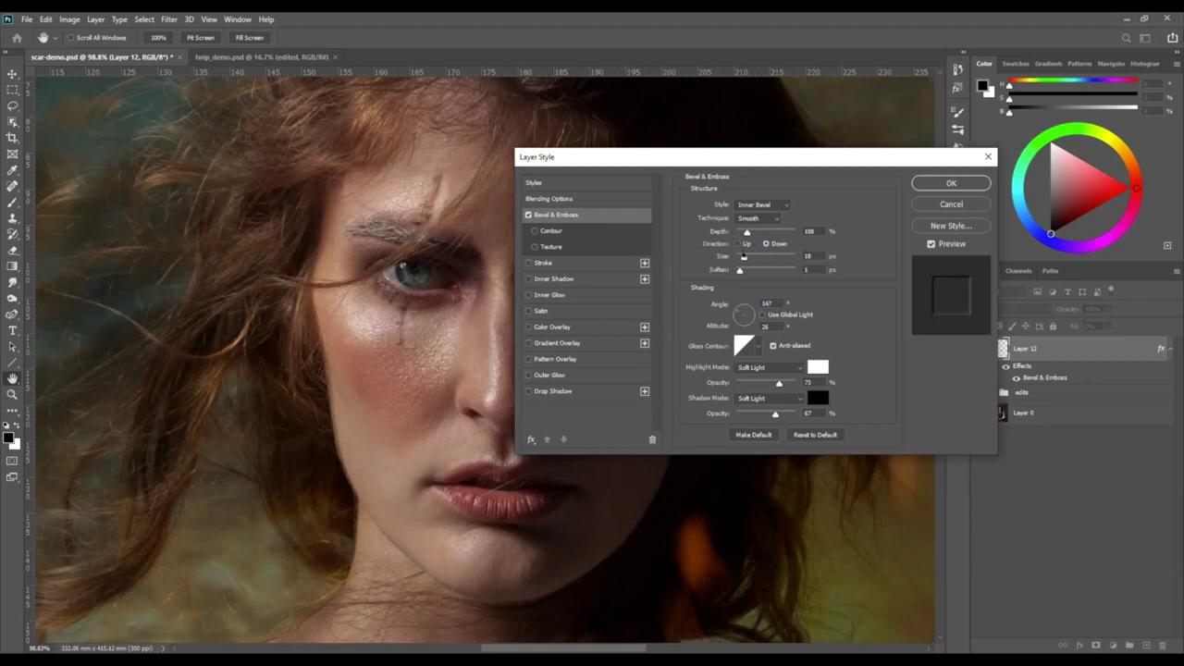
pyautogui.click(736, 243)
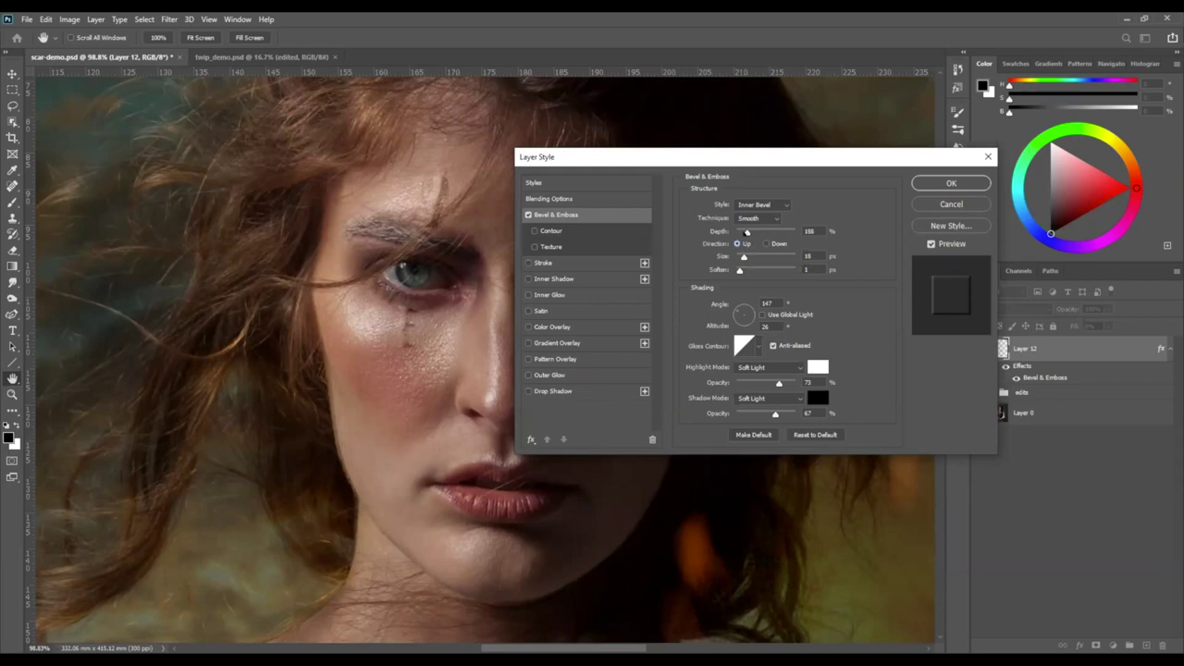
pyautogui.moveTo(744, 231); pyautogui.dragTo(749, 231)
pyautogui.click(923, 183)
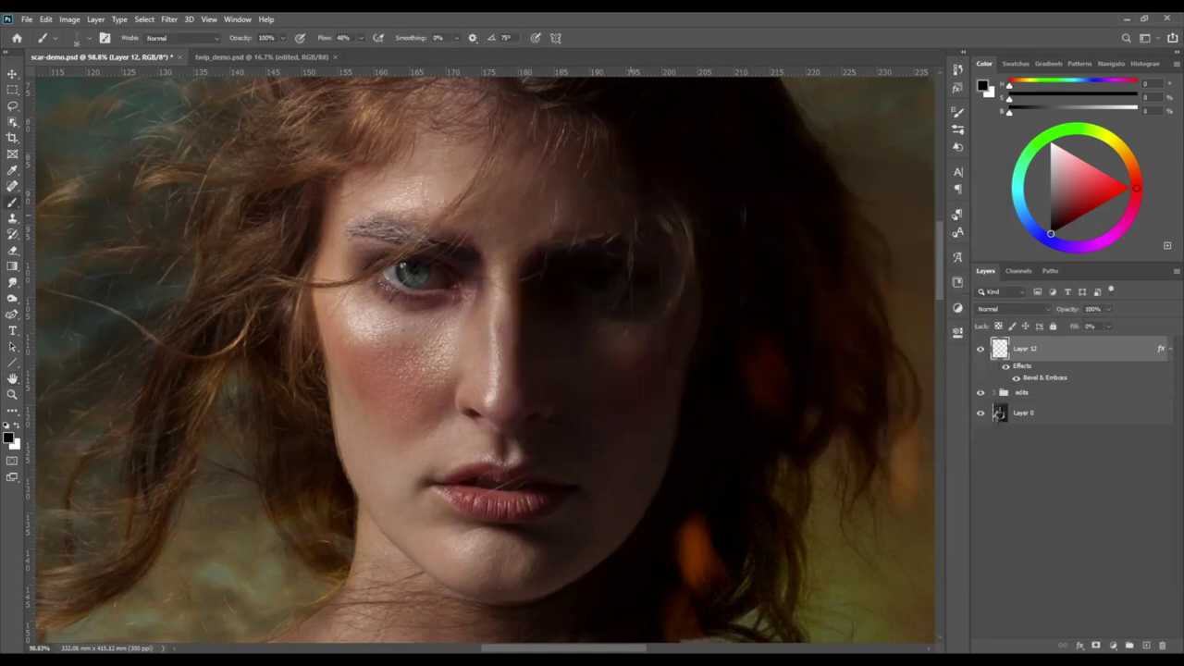
# Select the Texture Carve brush from Kyle's Concept Brushes and test it at the lit eyebrow.
pyautogui.click(957, 113)
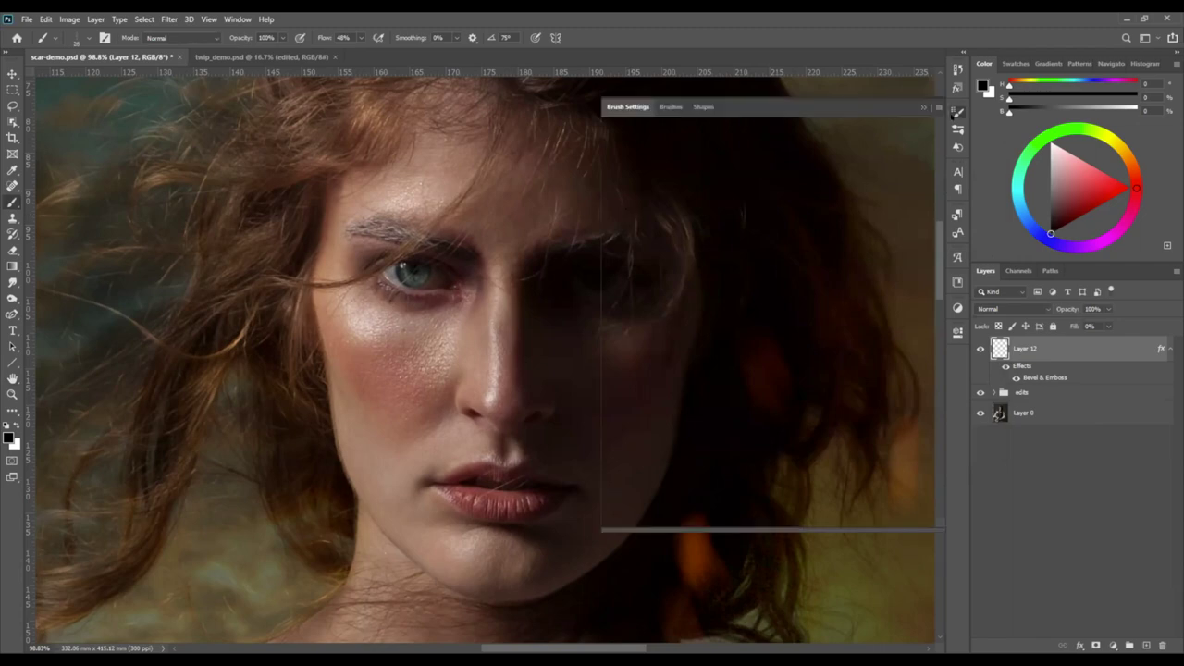
pyautogui.click(957, 130)
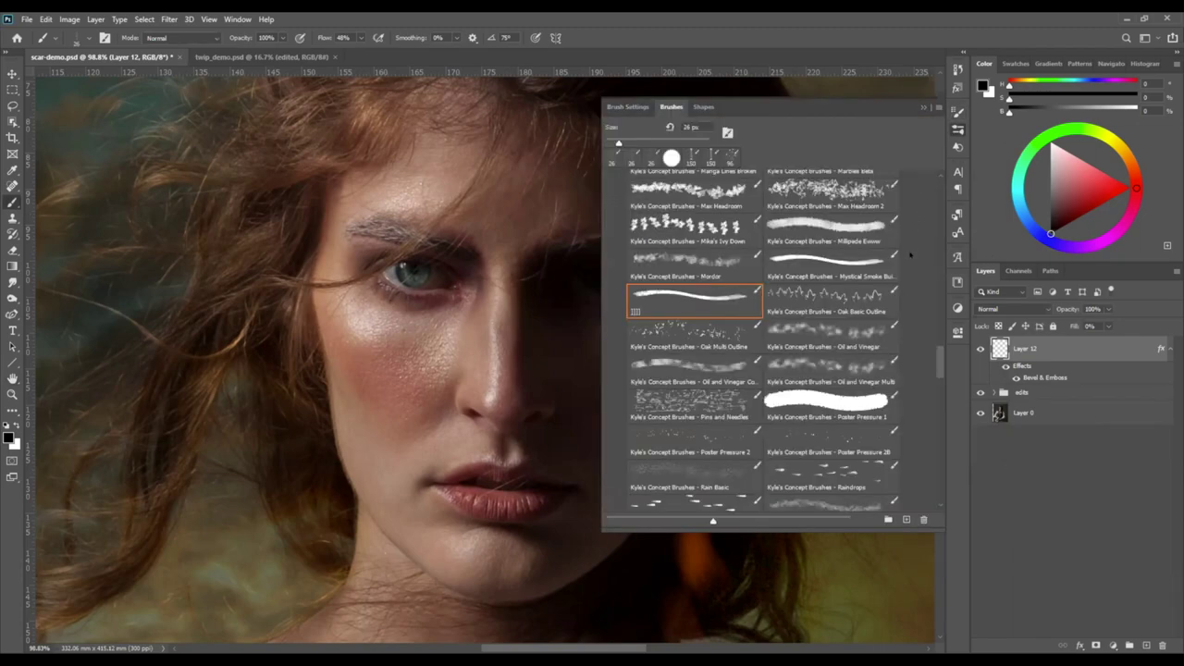
pyautogui.moveTo(929, 351); pyautogui.dragTo(931, 449)
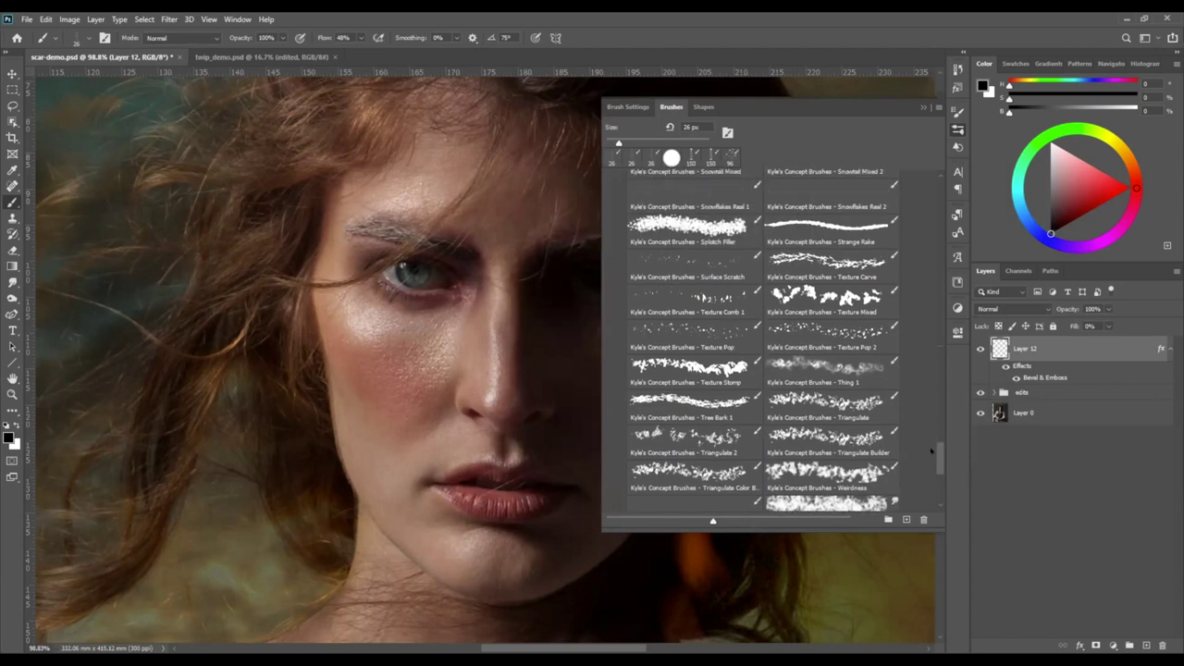
pyautogui.click(830, 262)
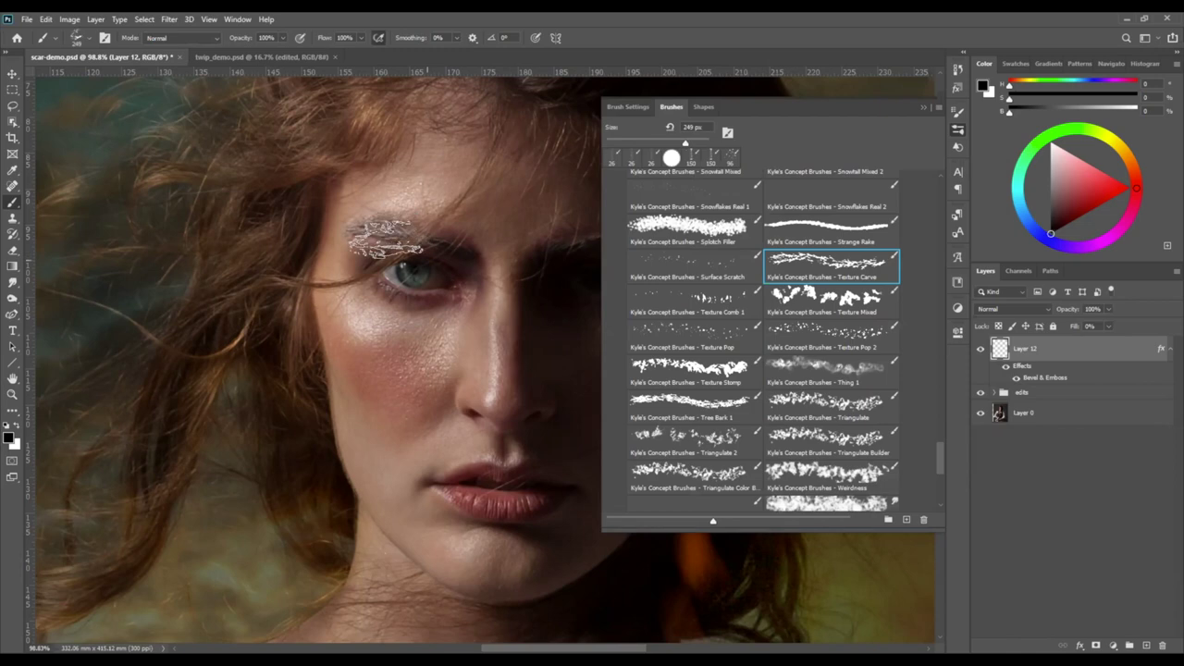
pyautogui.click(385, 239)
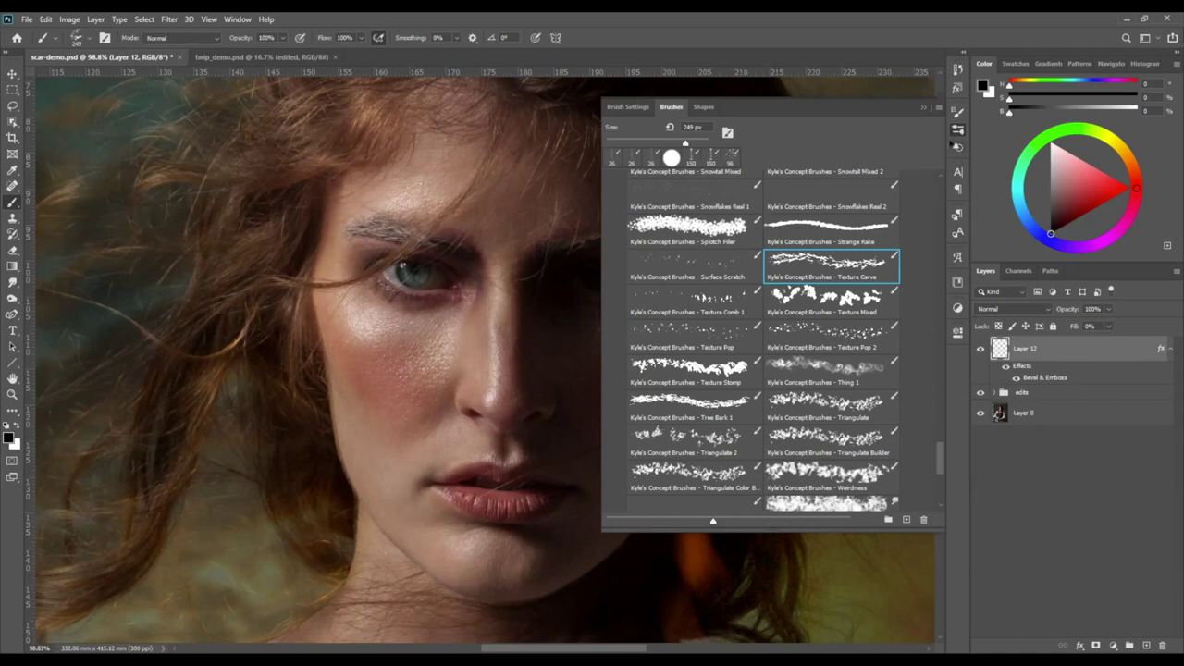
# Shrink the Texture Carve brush and paint rough scar strokes on the lit cheek and above the eyebrow.
pyautogui.click(957, 130)
pyautogui.rightClick(536, 209)
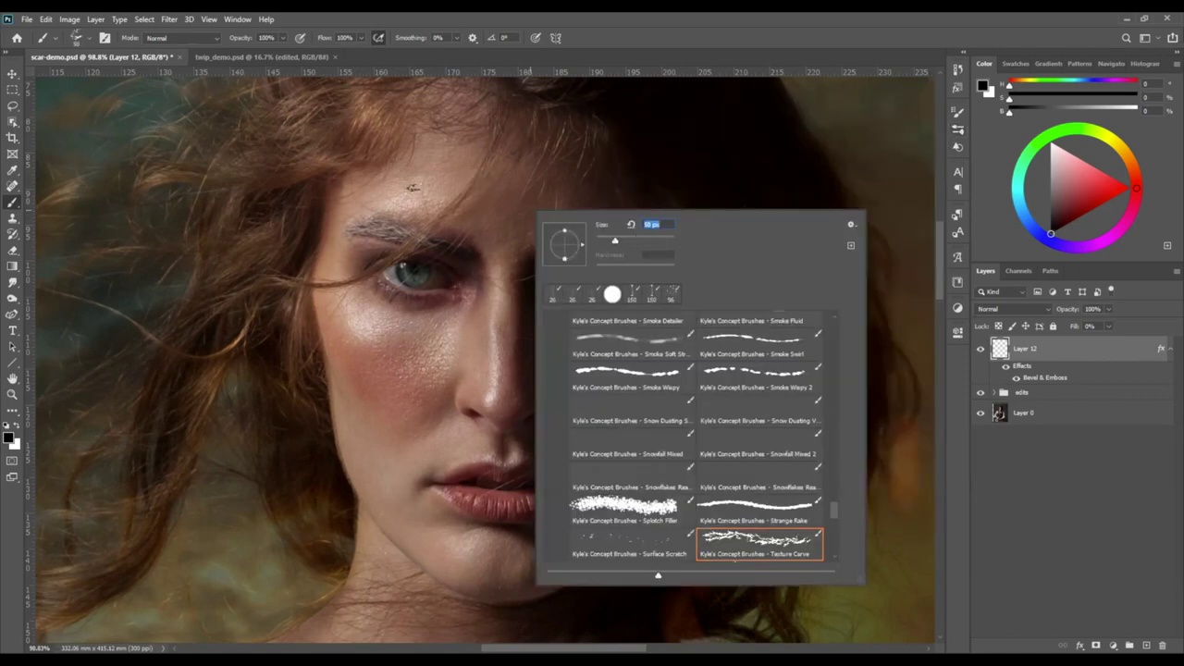
pyautogui.click(418, 212)
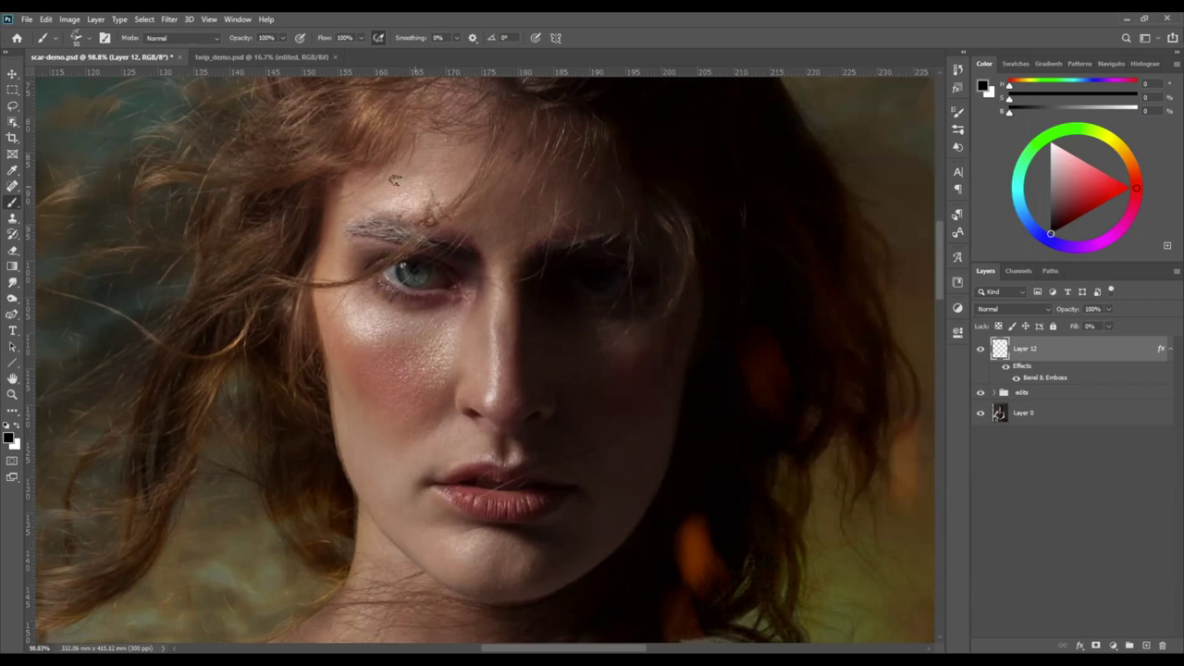
pyautogui.moveTo(398, 325)
pyautogui.mouseDown()
pyautogui.moveTo(377, 379)
pyautogui.moveTo(396, 350)
pyautogui.mouseUp()
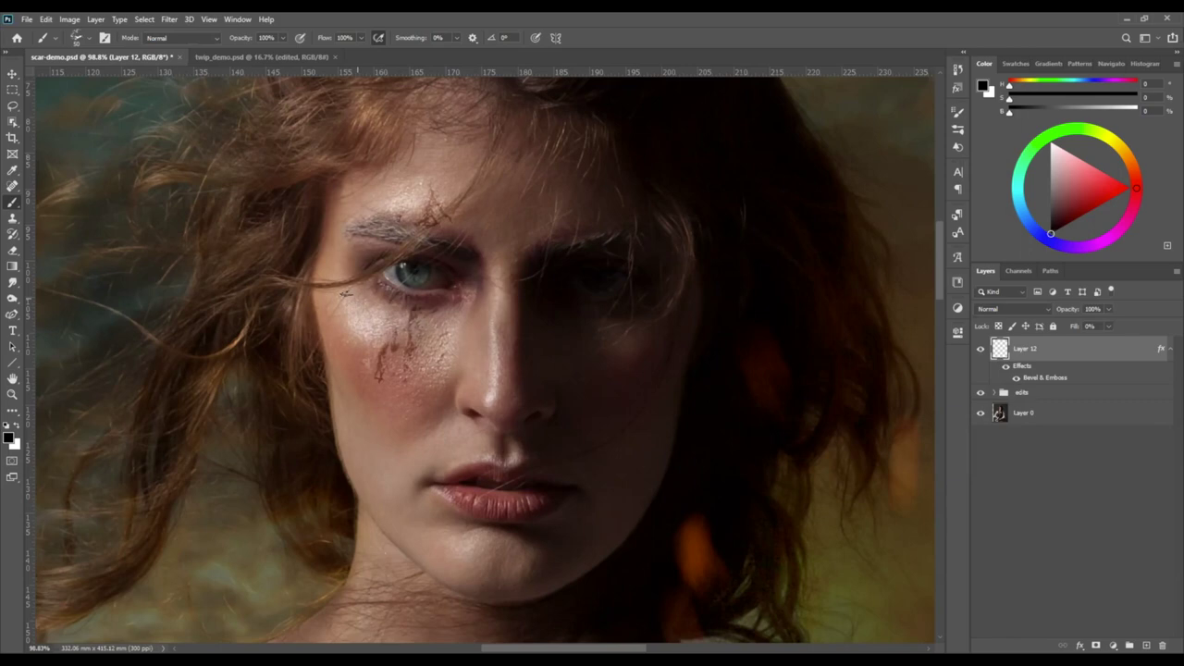
pyautogui.moveTo(413, 172)
pyautogui.mouseDown()
pyautogui.moveTo(446, 190)
pyautogui.moveTo(454, 168)
pyautogui.mouseUp()
# Reduce the Bevel & Emboss effect to a depth of 95% and a size of 3 px.
pyautogui.doubleClick(1030, 376)
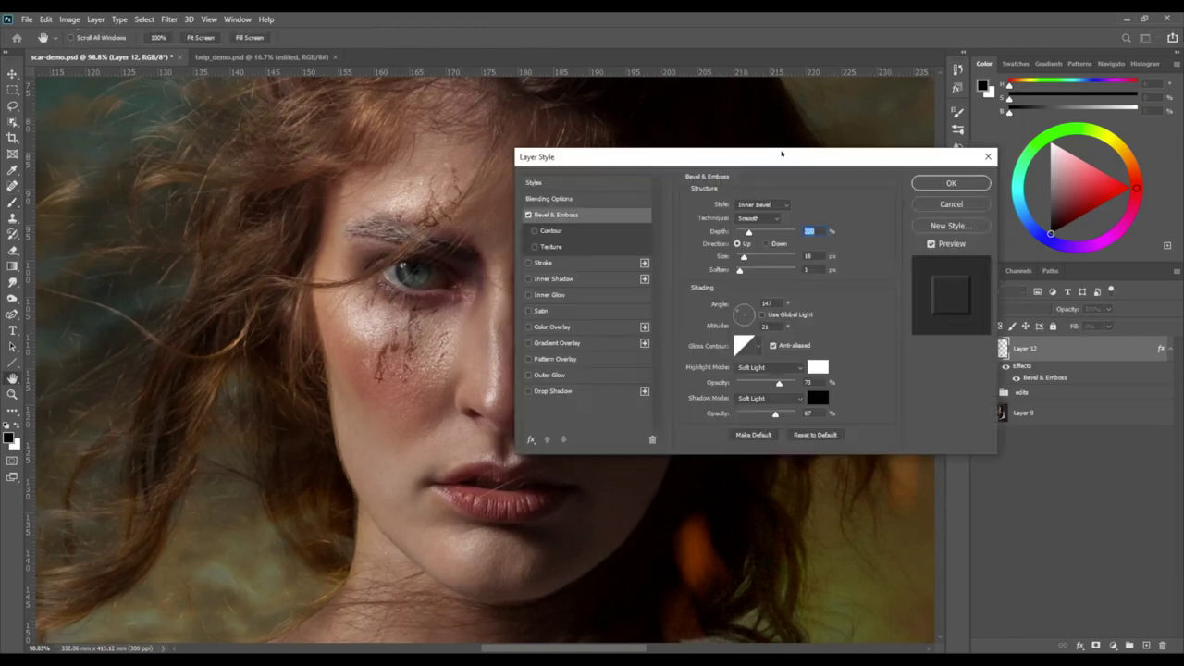
pyautogui.click(782, 197)
pyautogui.moveTo(786, 222); pyautogui.dragTo(781, 222)
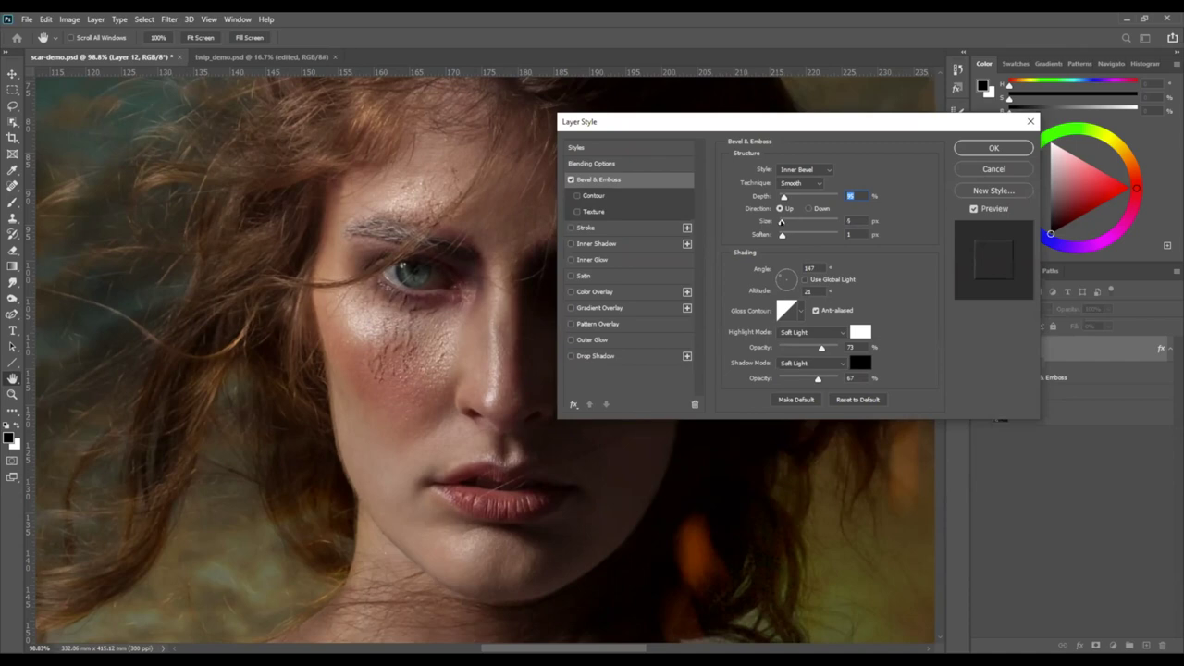
pyautogui.moveTo(780, 222); pyautogui.dragTo(778, 222)
# Set the bevel's shadow opacity to 52%, highlight opacity to 80% and direction to Down, and apply the style.
pyautogui.moveTo(818, 378); pyautogui.dragTo(810, 377)
pyautogui.moveTo(822, 346); pyautogui.dragTo(824, 345)
pyautogui.moveTo(794, 125); pyautogui.dragTo(859, 105)
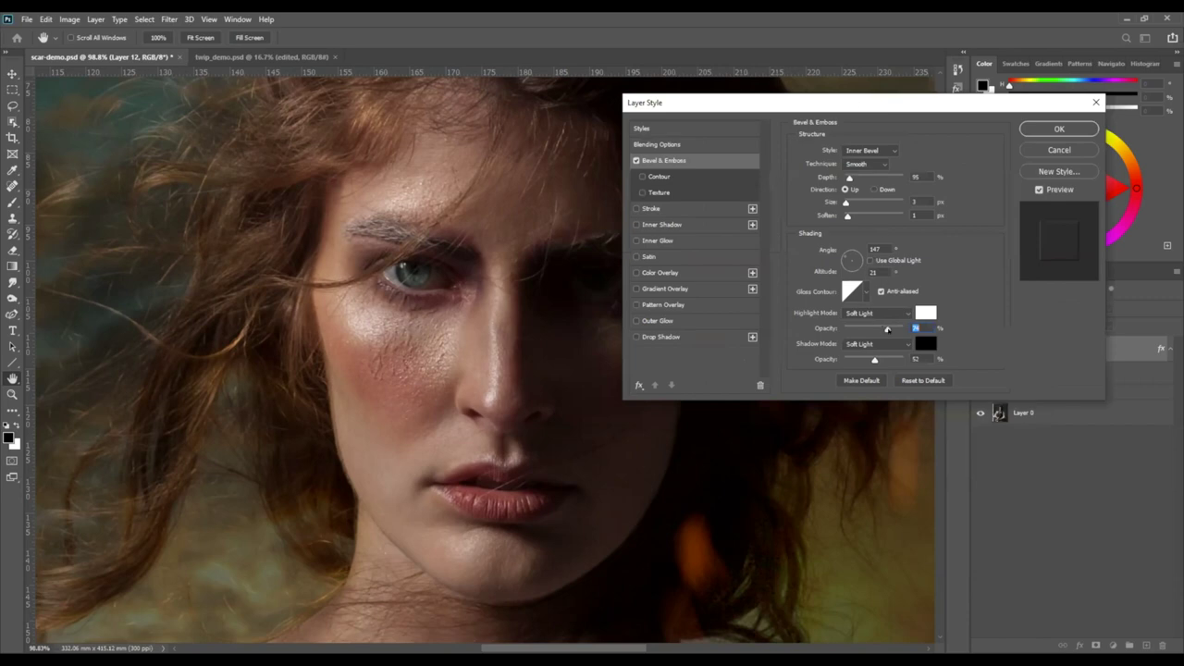
pyautogui.click(873, 189)
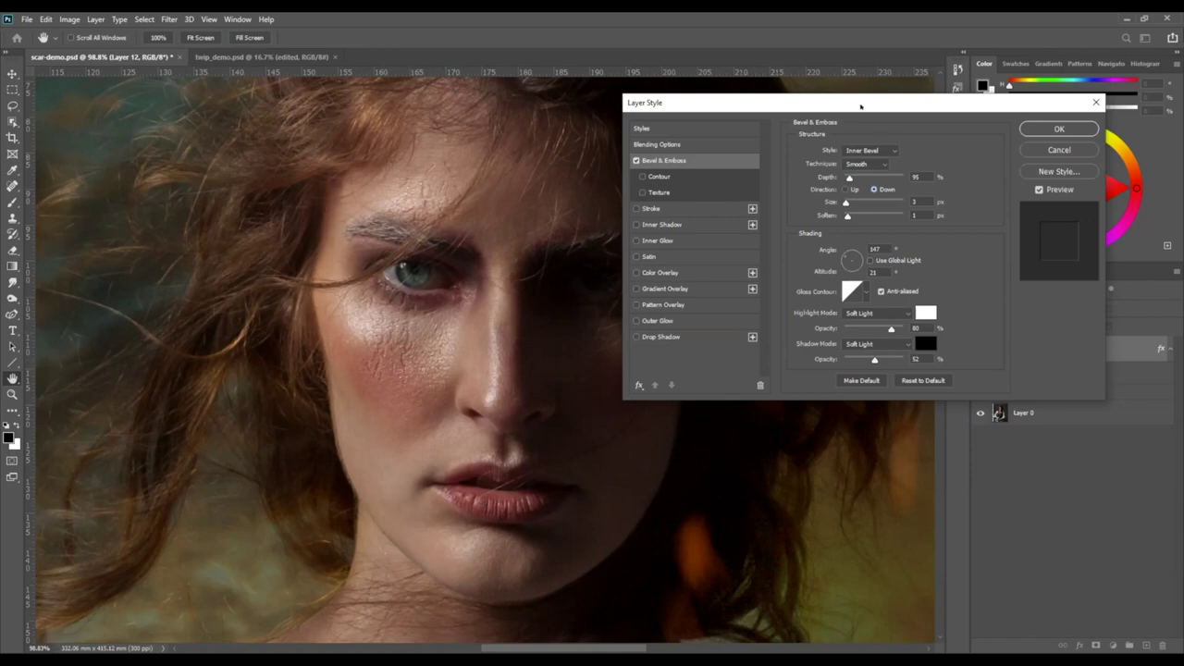
pyautogui.moveTo(860, 106); pyautogui.dragTo(838, 135)
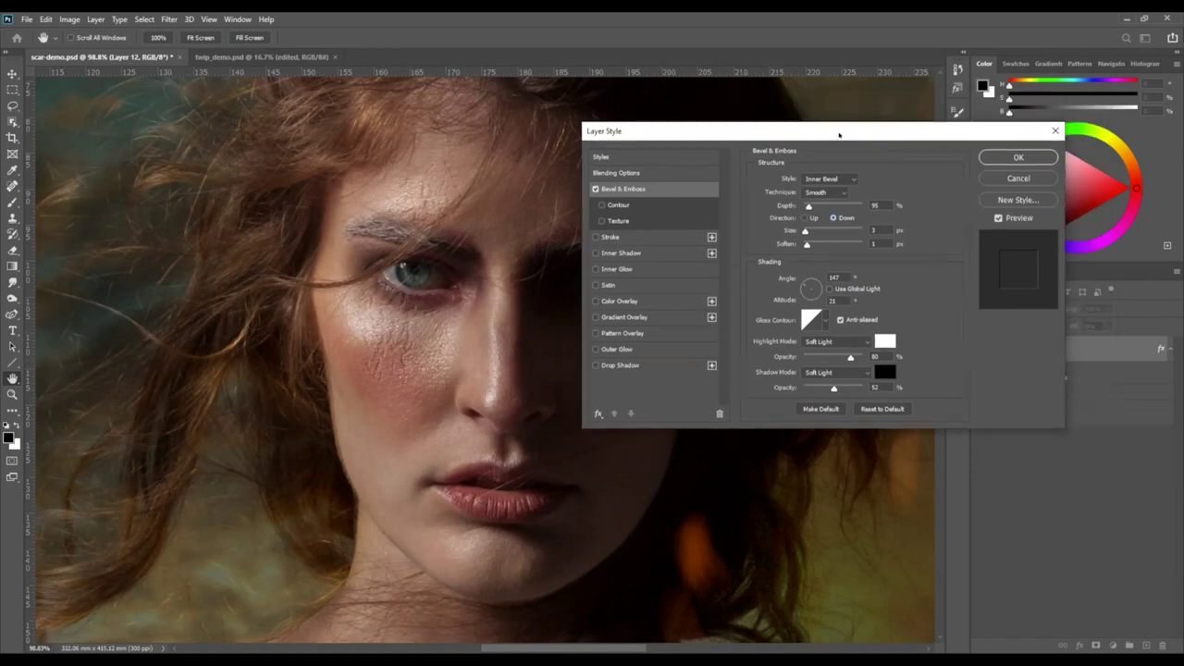
pyautogui.click(1016, 157)
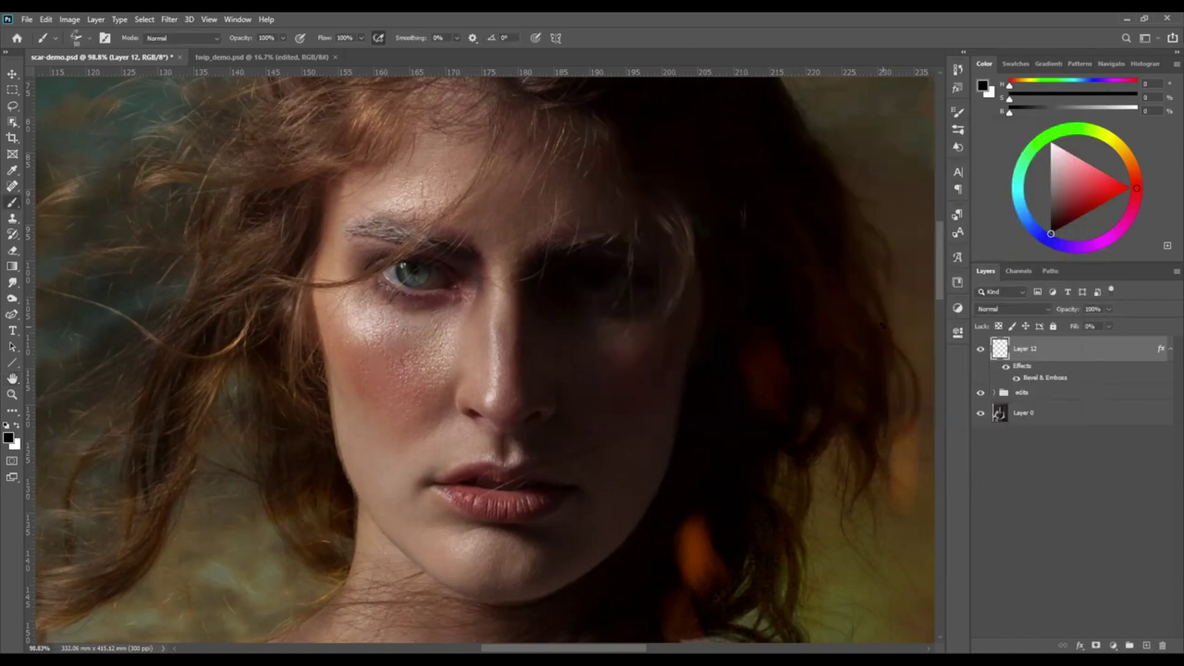
# Change the foreground colour to dark red and try a stroke on the lit cheek, then undo the stroke.
pyautogui.moveTo(1073, 197); pyautogui.dragTo(1085, 212)
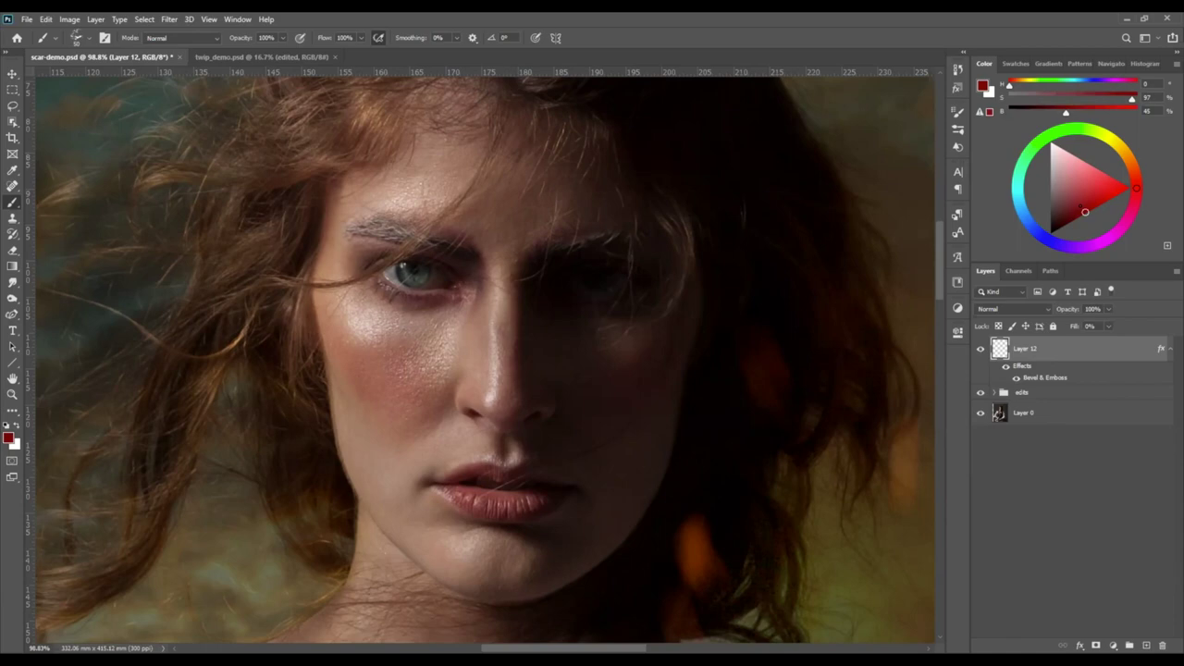
pyautogui.moveTo(401, 344); pyautogui.dragTo(418, 352)
pyautogui.hotkey('ctrl', 'z')
# Select Kyle's Concept Brushes Mordor brush, reduce its size and paint over the lit cheek.
pyautogui.press('F5')
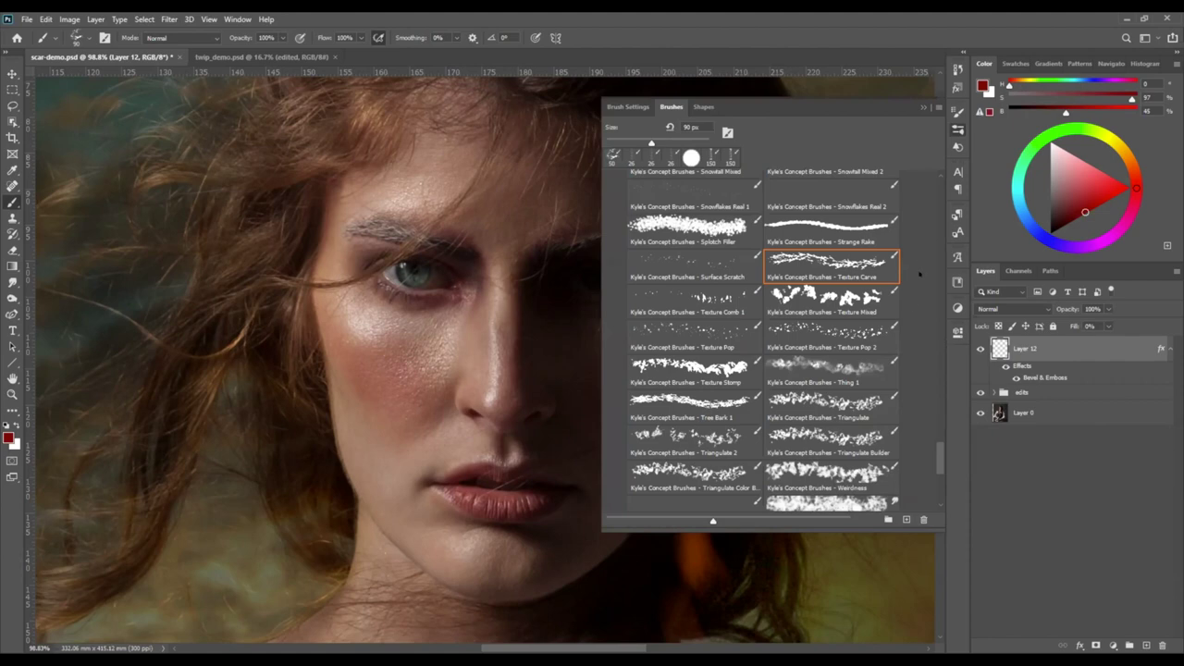
pyautogui.moveTo(940, 457); pyautogui.dragTo(928, 372)
pyautogui.scroll(5, 930, 390)
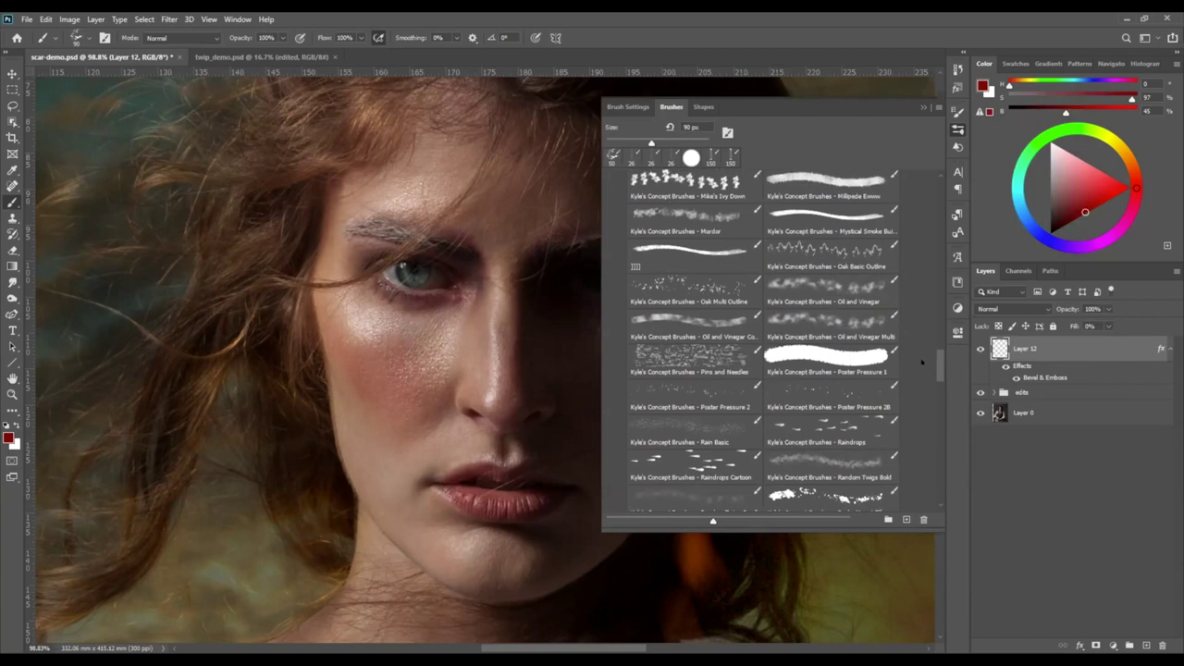
pyautogui.click(674, 380)
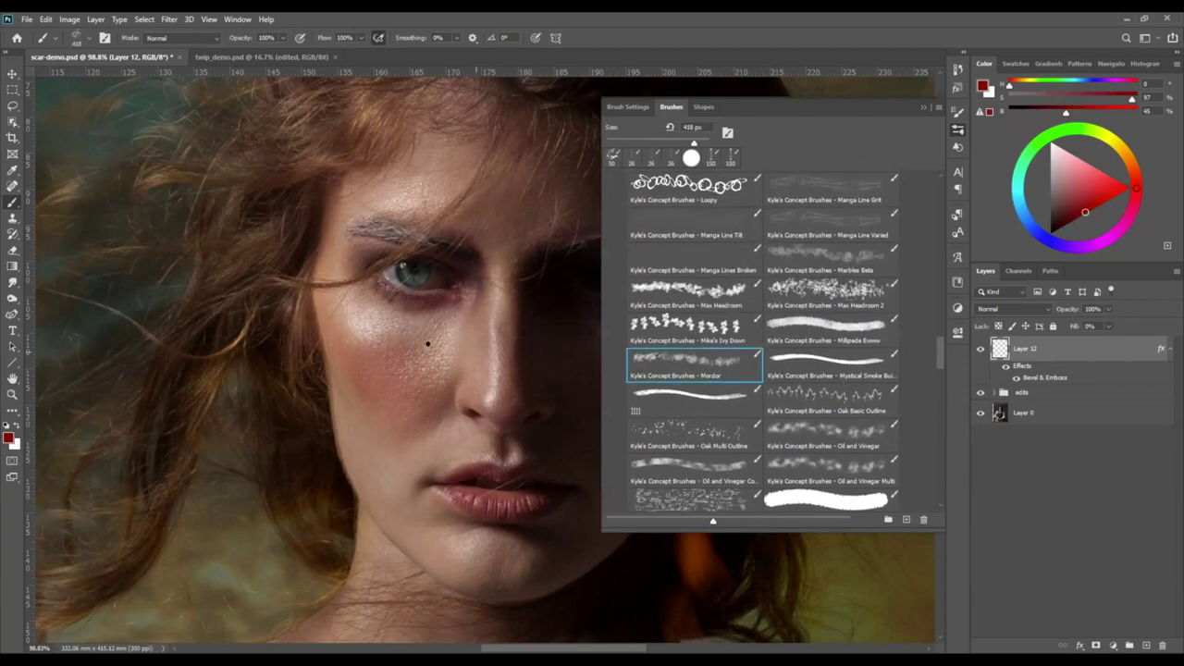
pyautogui.moveTo(692, 144); pyautogui.dragTo(689, 144)
pyautogui.click(406, 345)
pyautogui.click(409, 340)
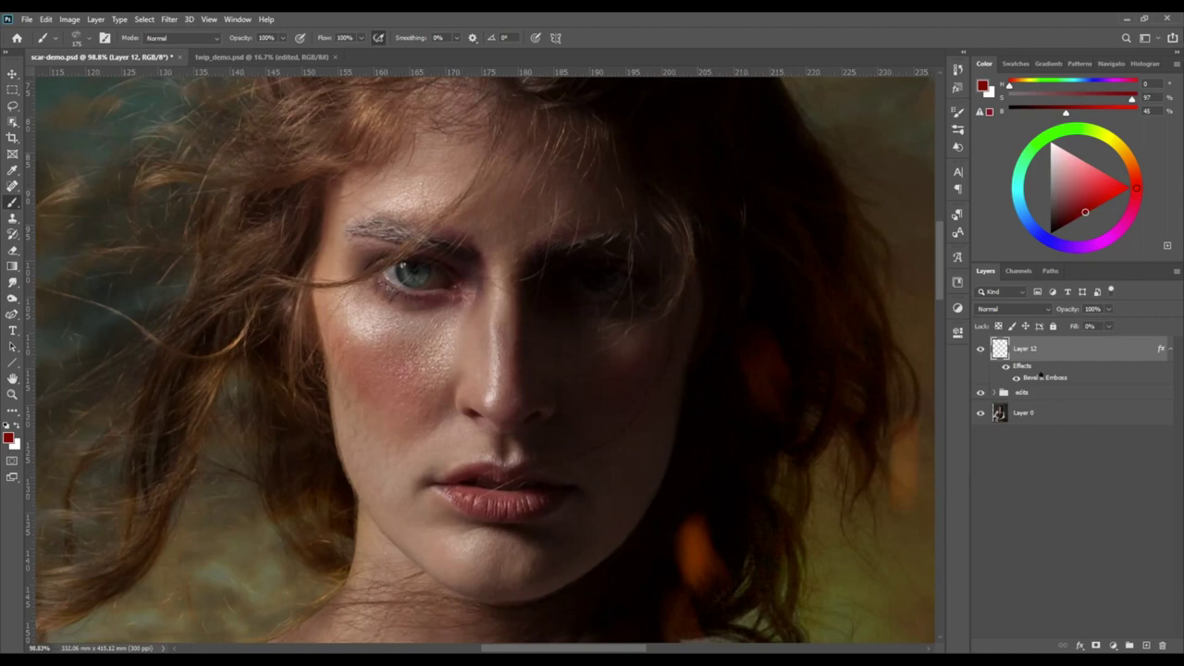
# Raise the scar layer's fill opacity to 40% in its blending options and apply the style.
pyautogui.doubleClick(1040, 376)
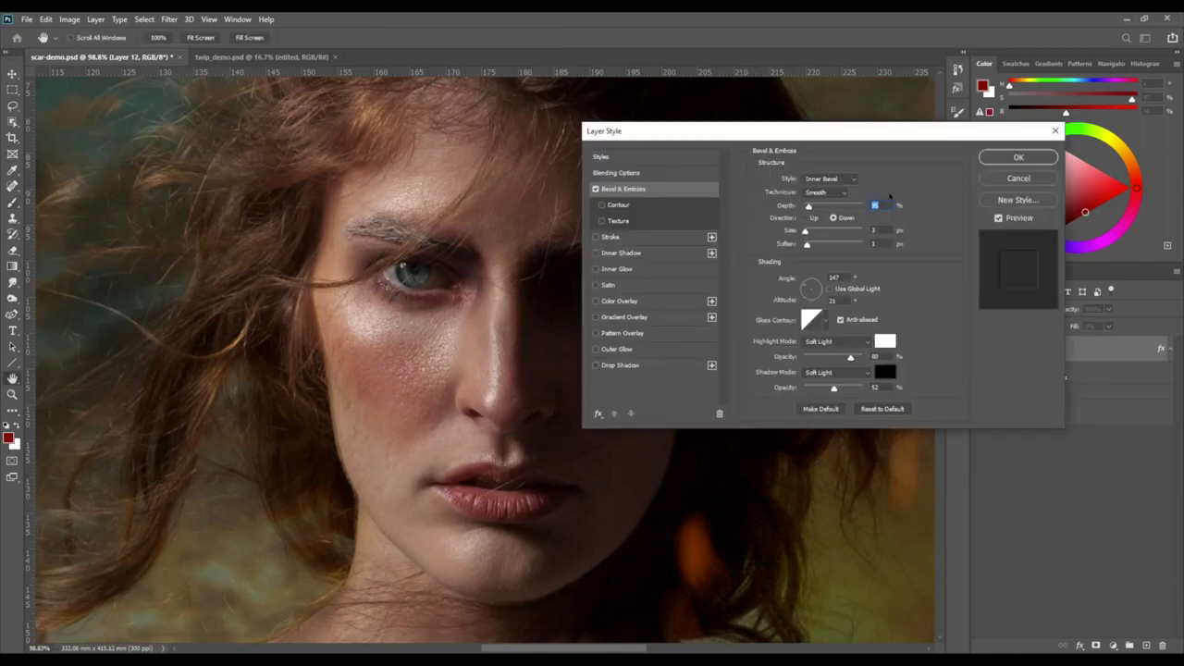
pyautogui.moveTo(771, 134); pyautogui.dragTo(755, 141)
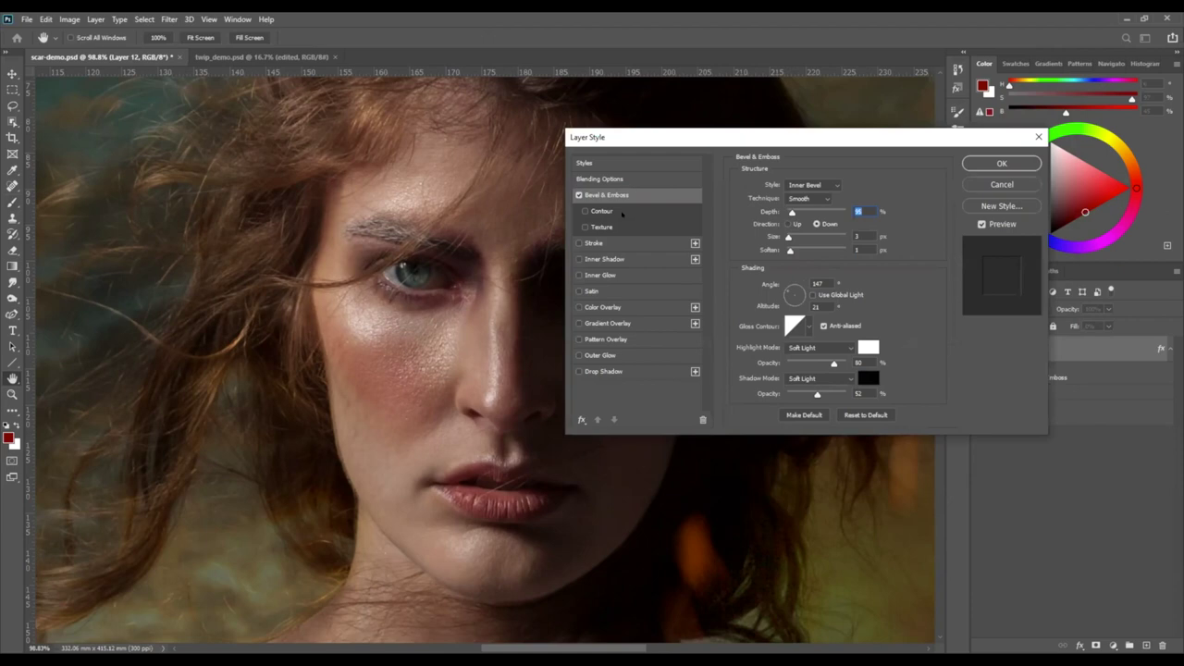
pyautogui.click(615, 179)
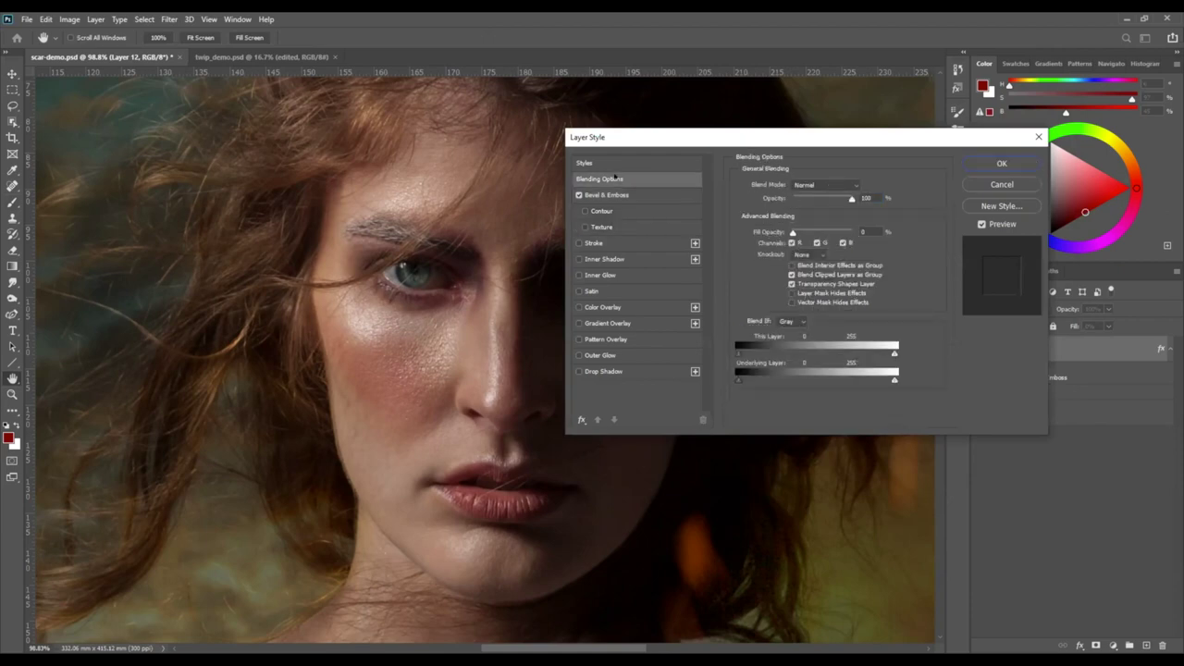
pyautogui.moveTo(793, 232); pyautogui.dragTo(811, 233)
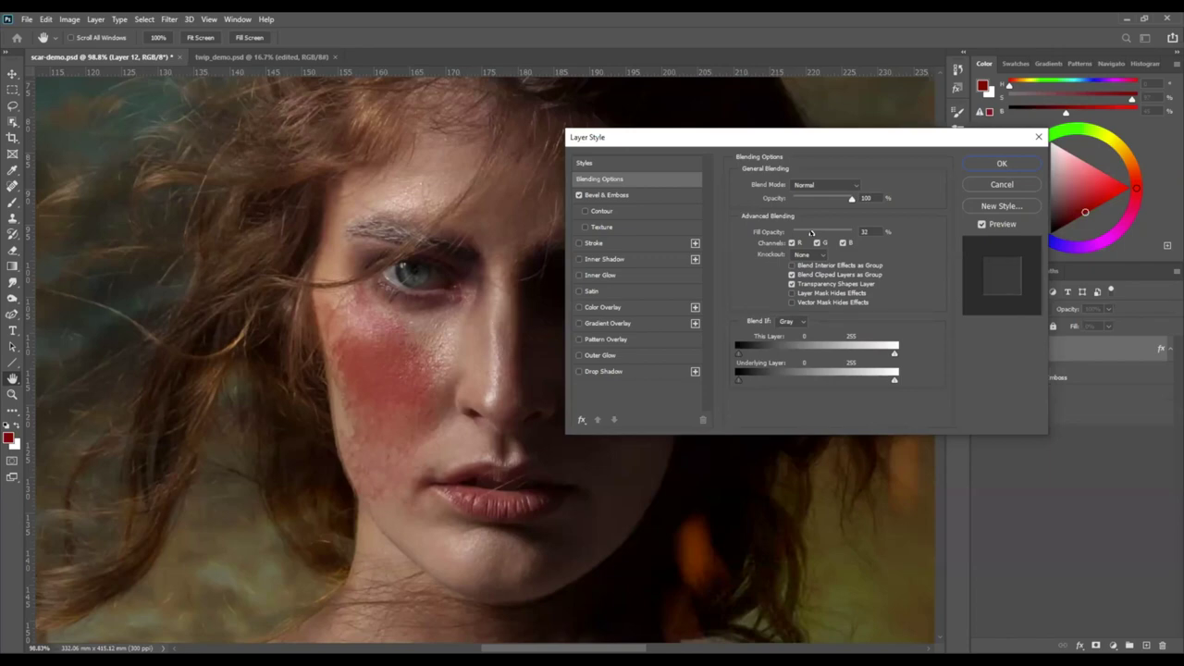
pyautogui.moveTo(811, 232); pyautogui.dragTo(820, 233)
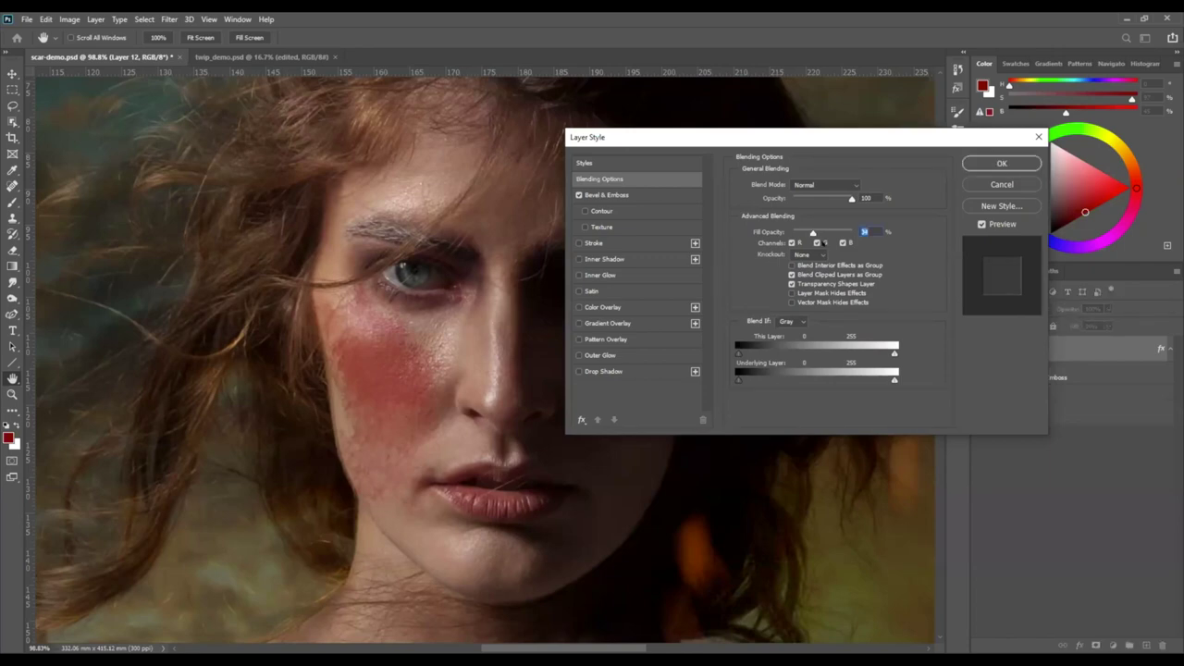
pyautogui.moveTo(812, 232); pyautogui.dragTo(815, 232)
pyautogui.moveTo(711, 137); pyautogui.dragTo(747, 113)
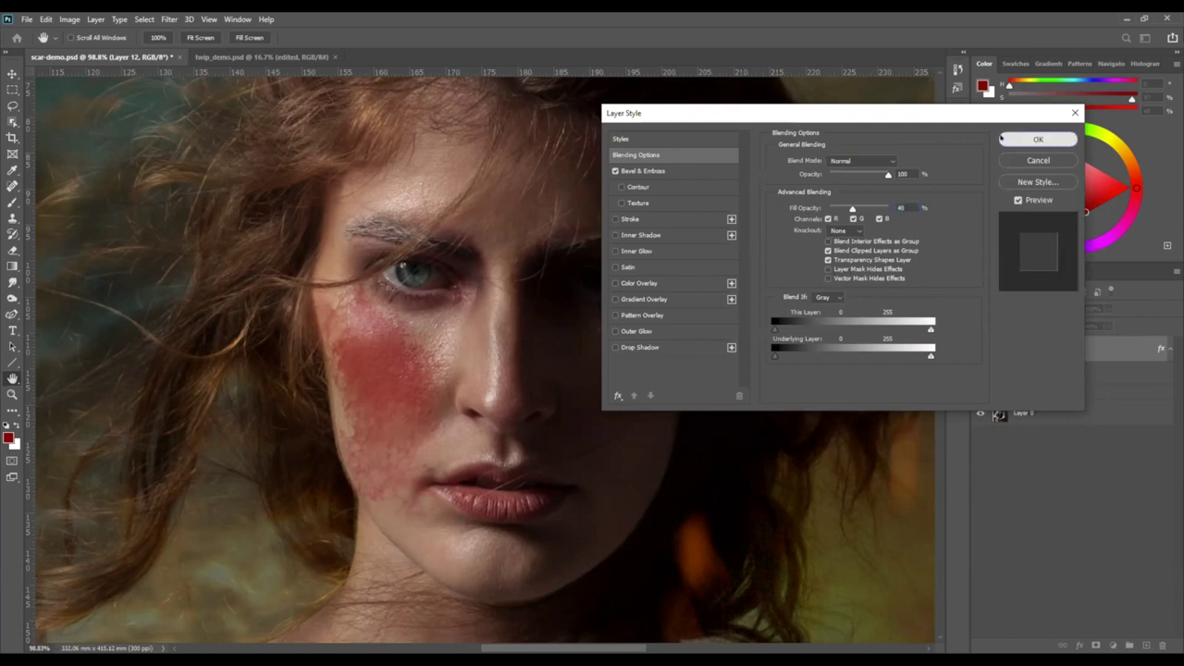
pyautogui.press('Return')
# Paint mottled dark-red scar texture over the lit cheek with the Mordor brush, reducing its size between strokes.
pyautogui.press('b')
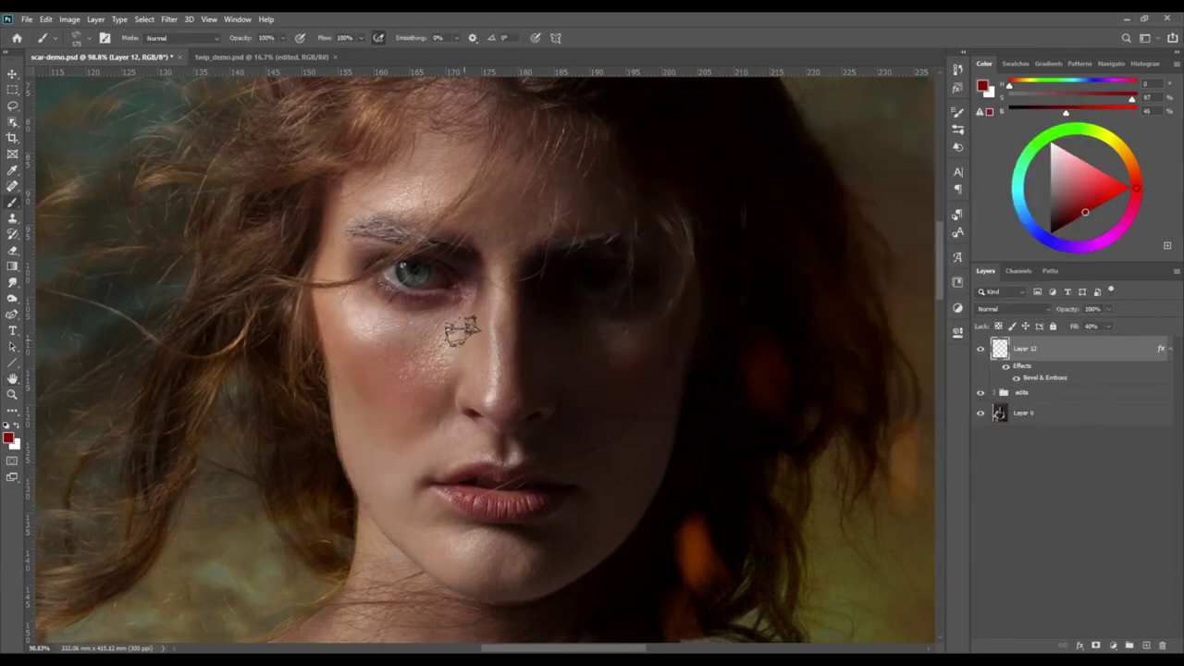
pyautogui.moveTo(315, 296)
pyautogui.mouseDown()
pyautogui.moveTo(351, 317)
pyautogui.moveTo(376, 378)
pyautogui.moveTo(391, 357)
pyautogui.moveTo(370, 397)
pyautogui.moveTo(360, 394)
pyautogui.moveTo(386, 339)
pyautogui.moveTo(346, 370)
pyautogui.moveTo(362, 416)
pyautogui.moveTo(424, 413)
pyautogui.mouseUp()
pyautogui.press('[')
pyautogui.press('[')
pyautogui.press('[')
pyautogui.press('[')
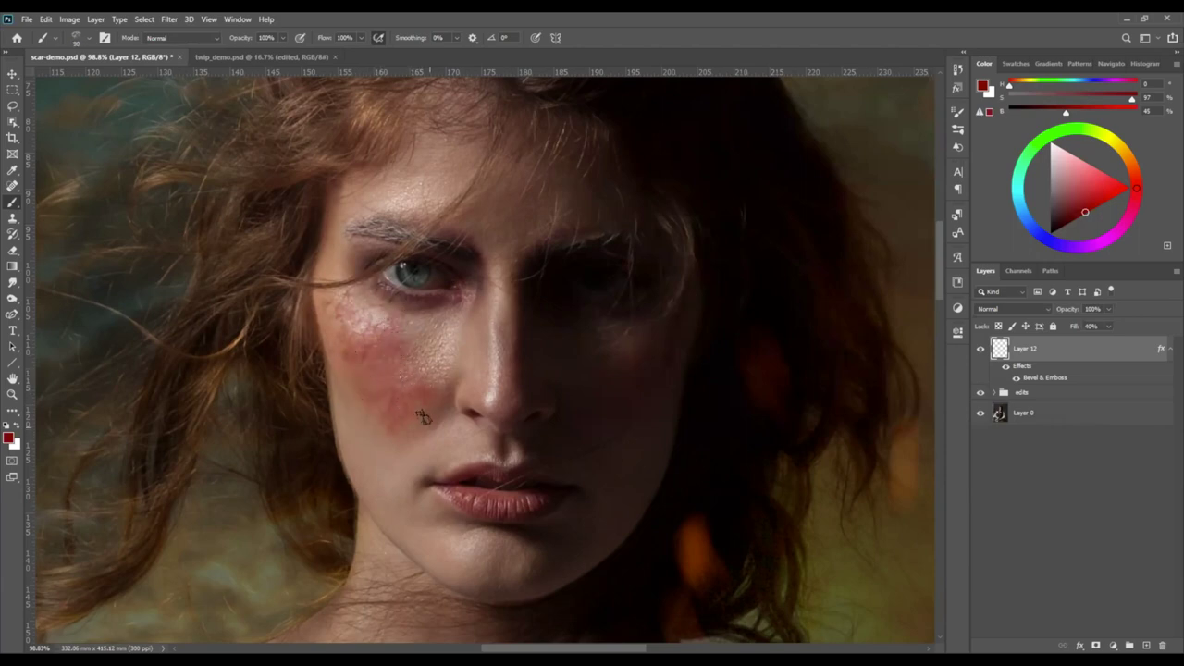
pyautogui.moveTo(386, 317)
pyautogui.mouseDown()
pyautogui.moveTo(410, 352)
pyautogui.moveTo(342, 377)
pyautogui.moveTo(351, 426)
pyautogui.moveTo(340, 436)
pyautogui.mouseUp()
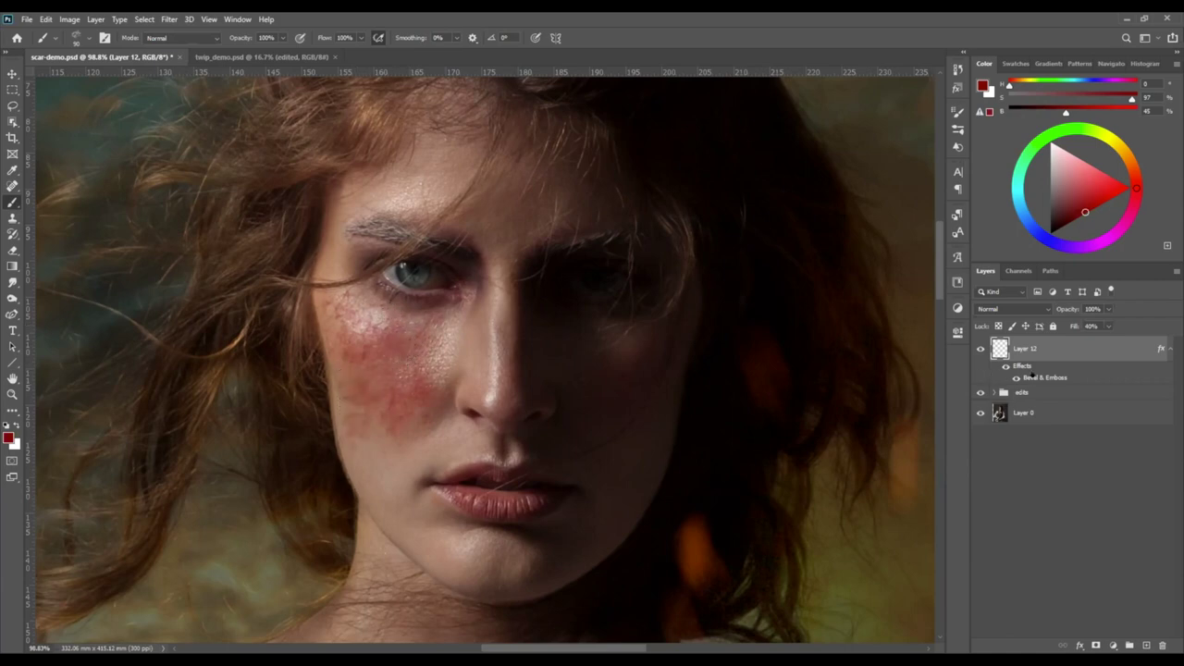
# Set the Bevel & Emboss depth to 386% on the scar layer, reduce the highlight opacity and apply the style.
pyautogui.doubleClick(1033, 376)
pyautogui.moveTo(842, 193); pyautogui.dragTo(845, 190)
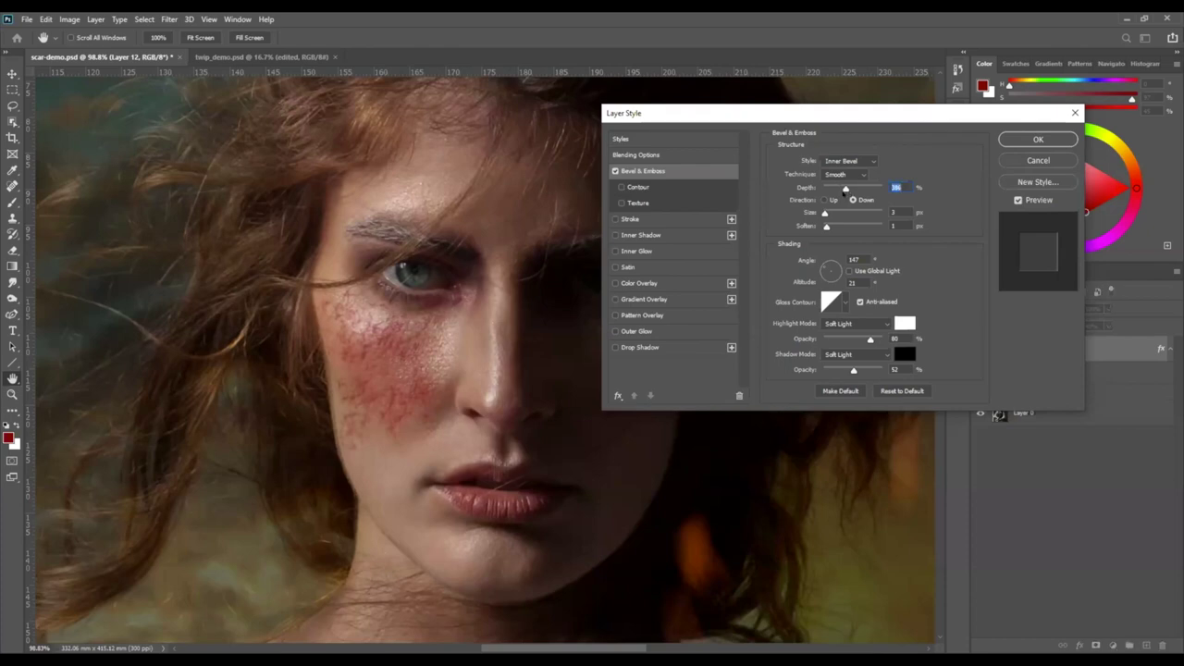
pyautogui.moveTo(831, 113); pyautogui.dragTo(804, 81)
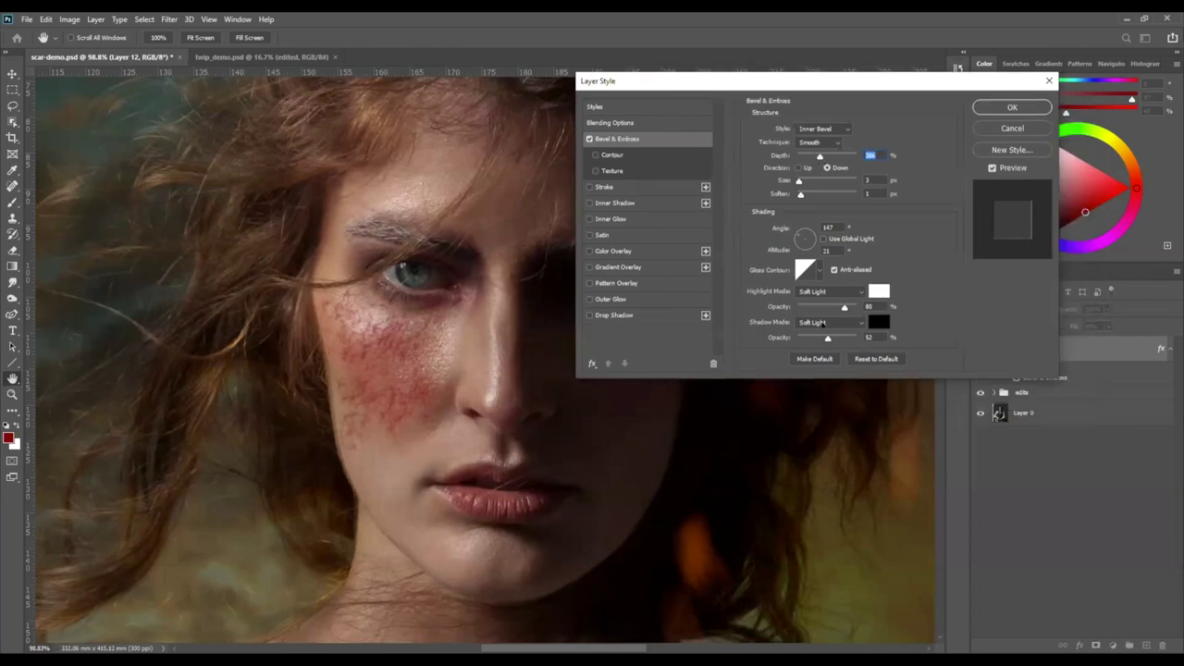
pyautogui.moveTo(843, 306)
pyautogui.mouseDown()
pyautogui.moveTo(819, 306)
pyautogui.moveTo(834, 306)
pyautogui.mouseUp()
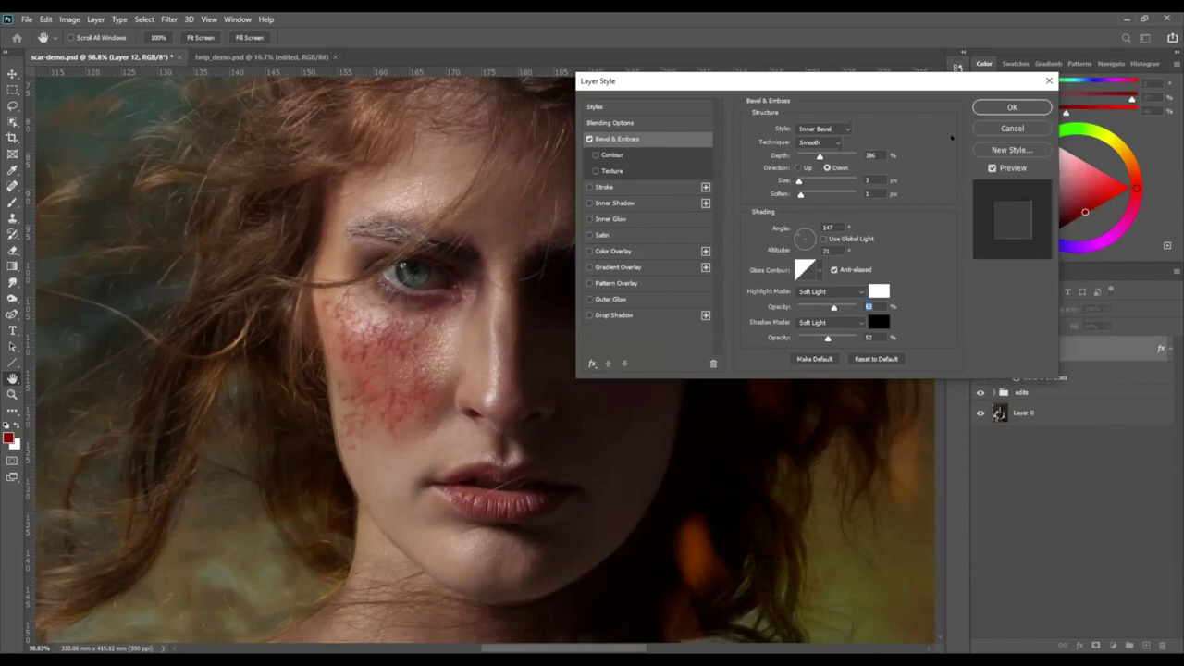
pyautogui.click(999, 107)
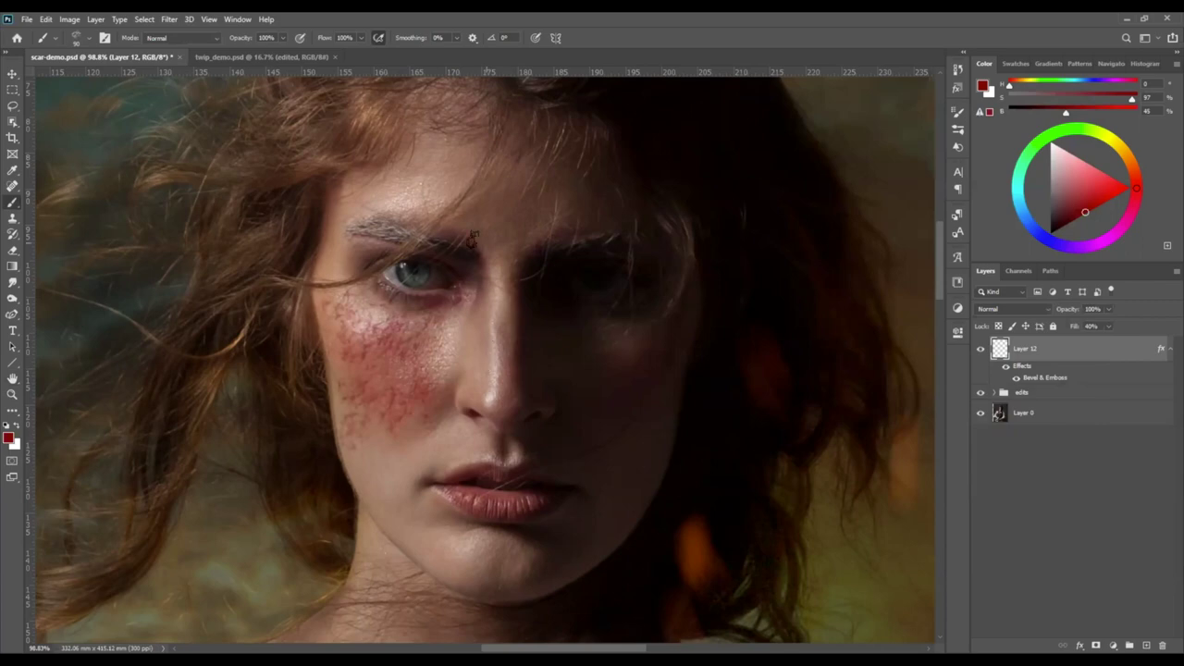
pyautogui.scroll(-1, 475, 248)
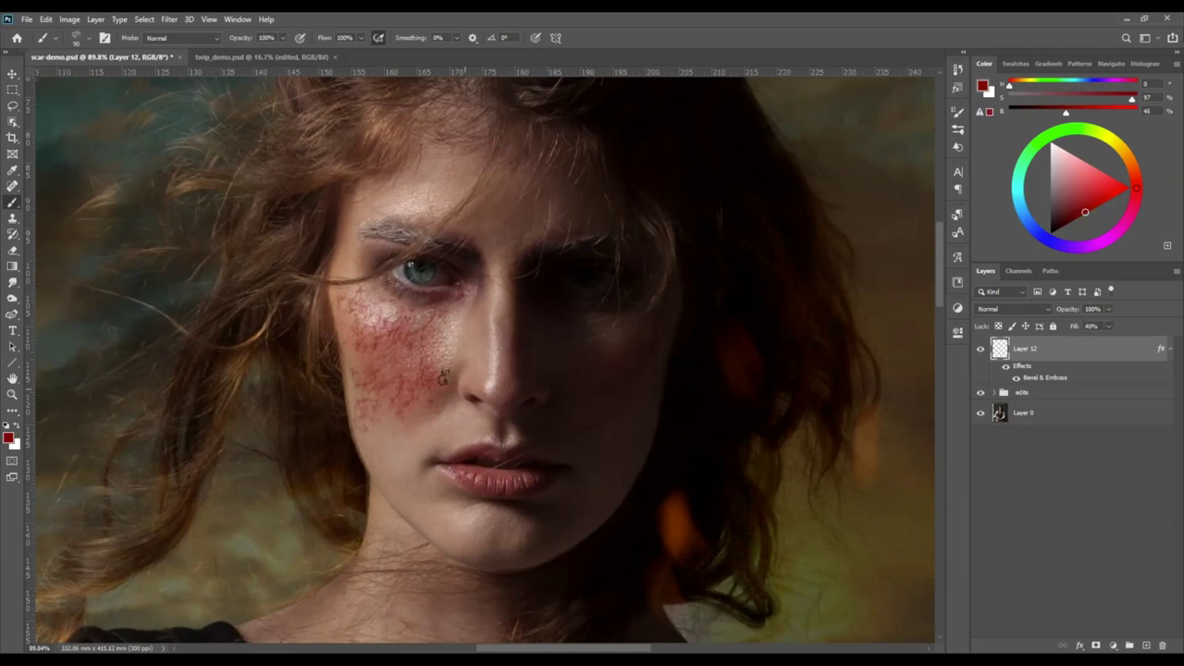
pyautogui.scroll(-2, 432, 375)
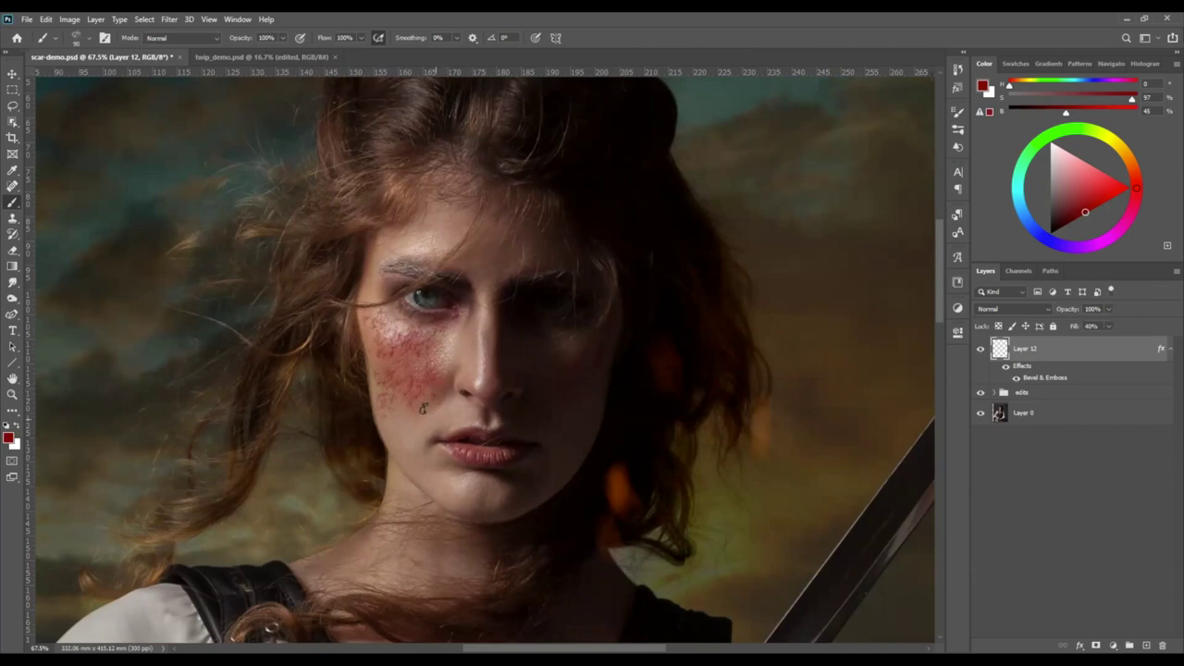
pyautogui.scroll(1, 423, 408)
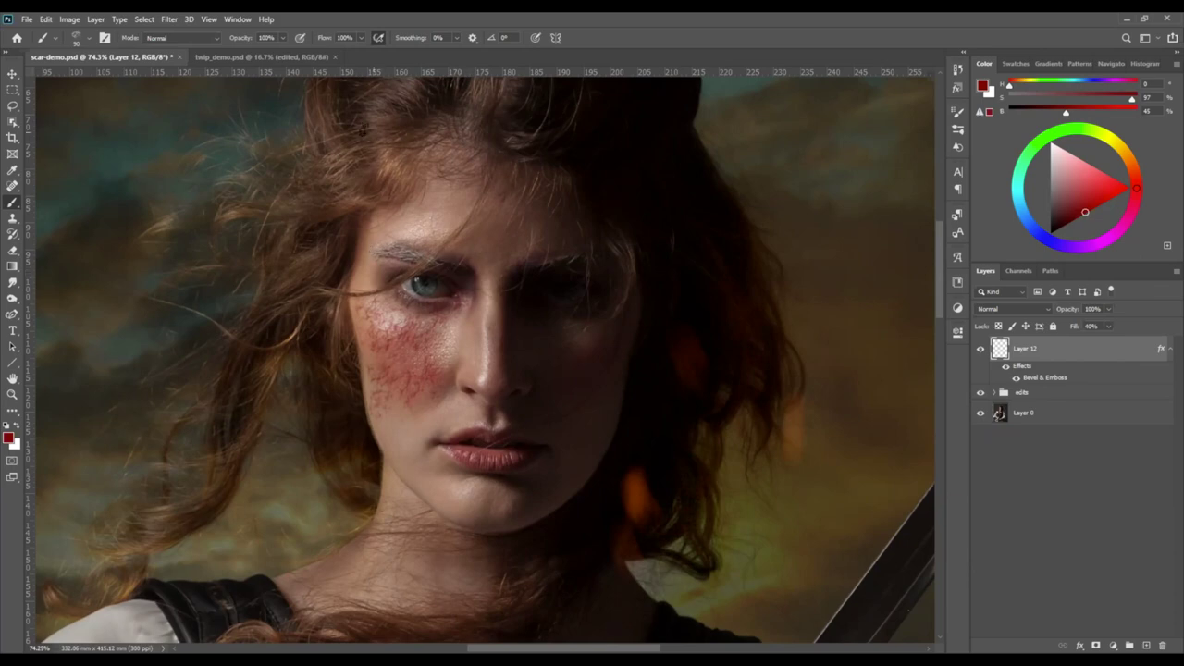
# Switch to twip_demo.psd, examine the woman's face, and open iguana-218555 from the TWIP folder.
pyautogui.click(267, 56)
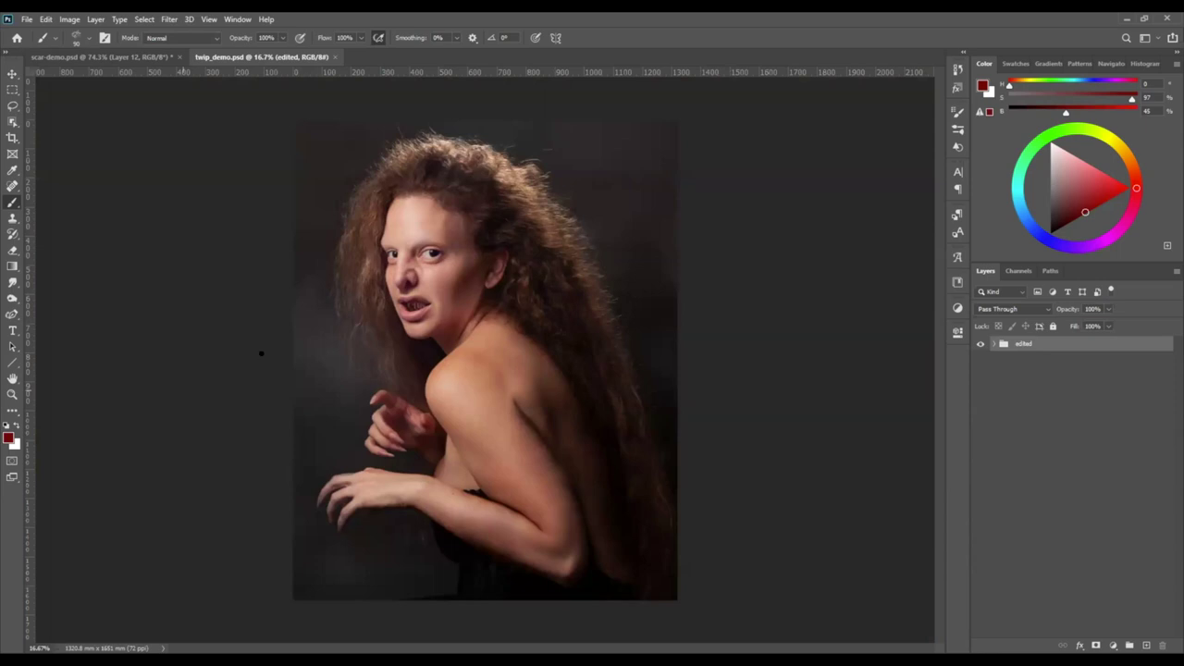
pyautogui.moveTo(451, 255); pyautogui.dragTo(508, 265)
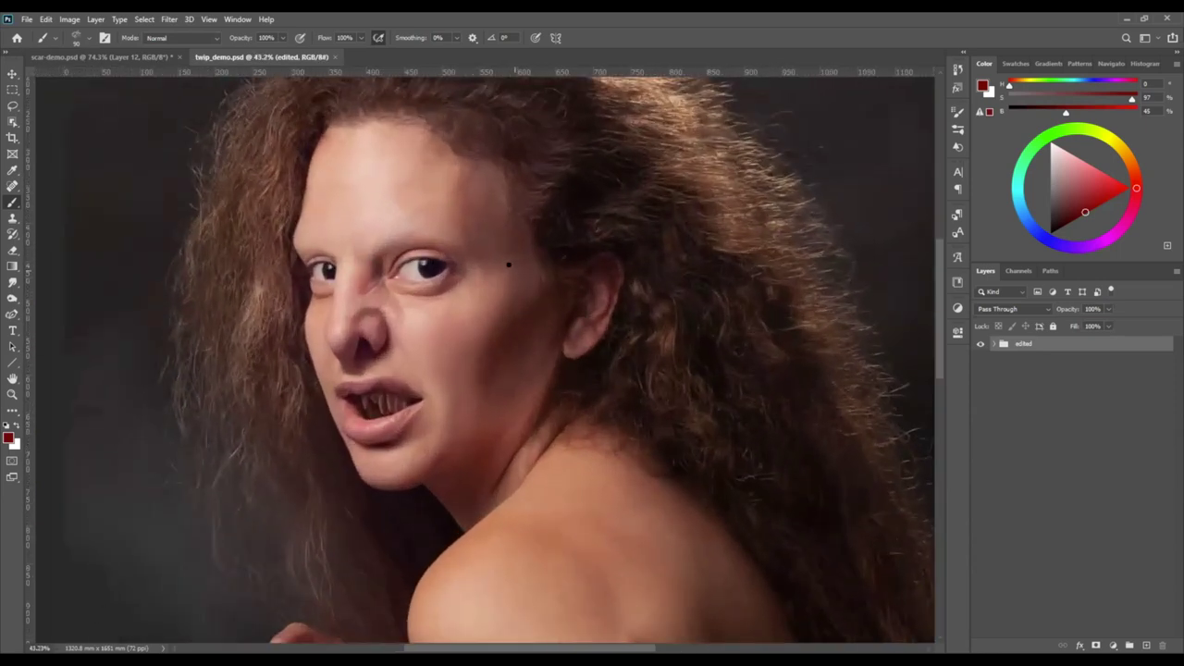
pyautogui.moveTo(440, 268); pyautogui.dragTo(451, 244)
pyautogui.moveTo(460, 176); pyautogui.dragTo(450, 212)
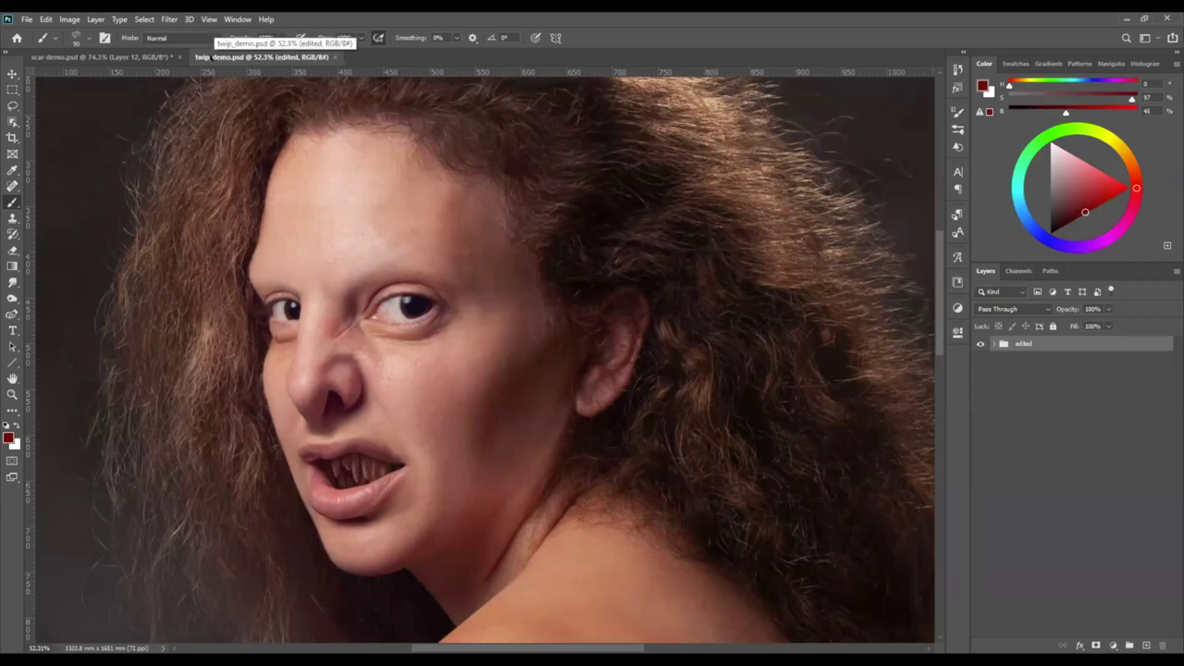
pyautogui.hotkey('ctrl', 'o')
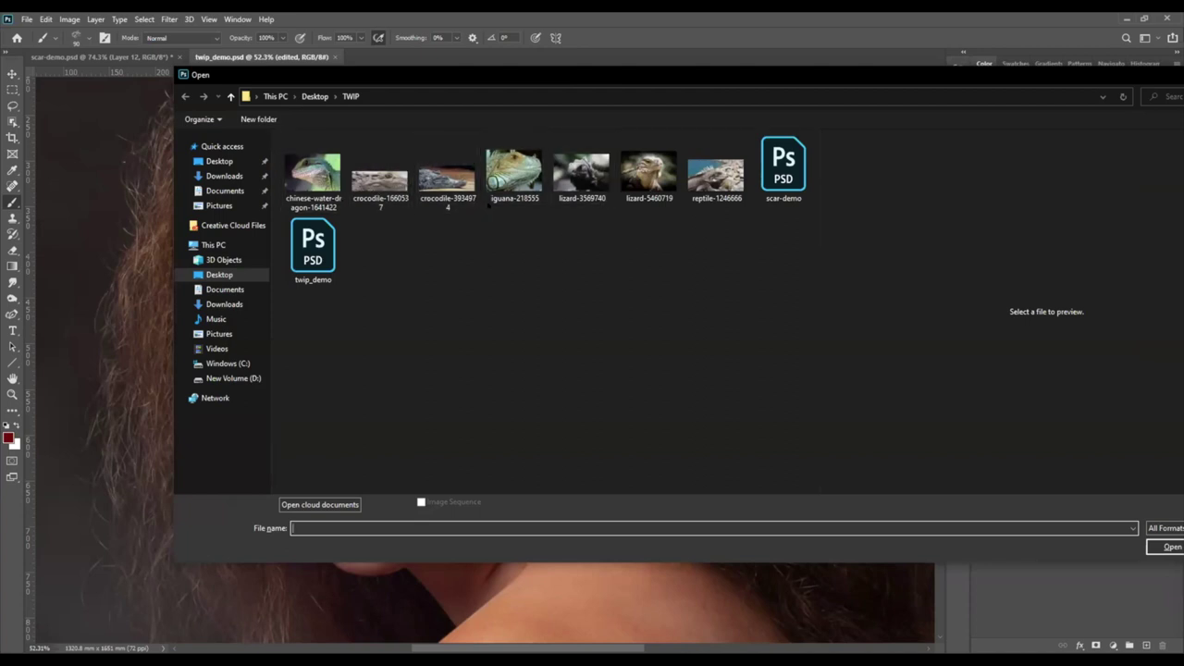
pyautogui.doubleClick(498, 170)
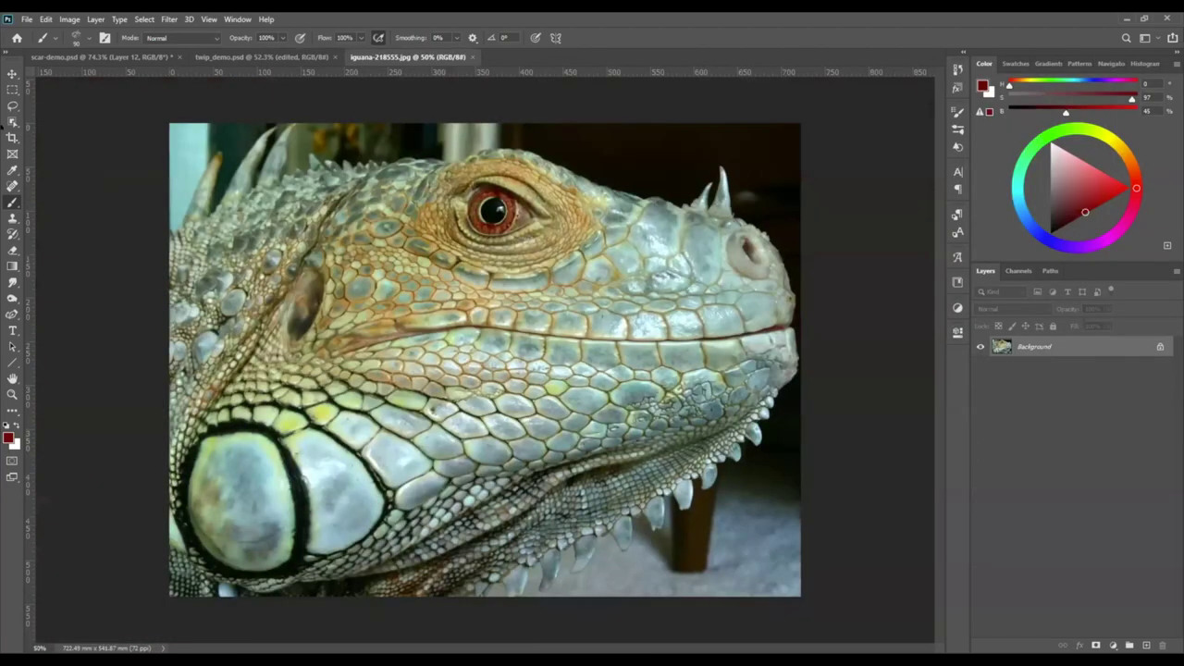
# Lasso the scaly area around the iguana's eye, copy it and paste it into twip_demo.psd.
pyautogui.click(12, 106)
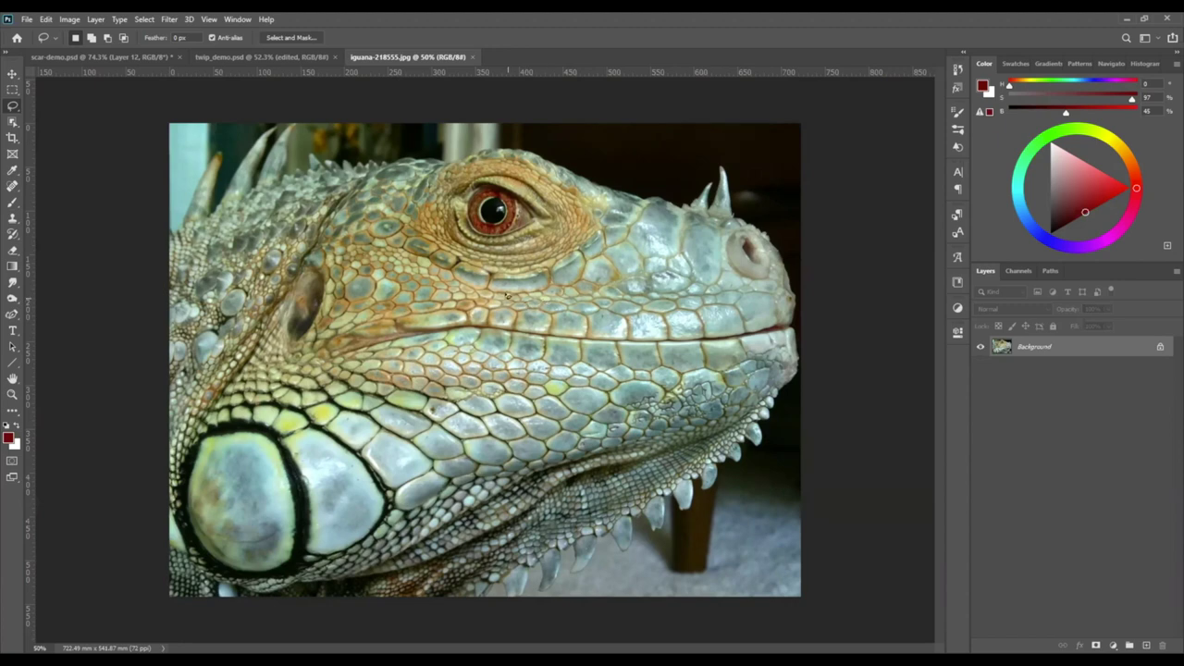
pyautogui.moveTo(497, 134)
pyautogui.mouseDown()
pyautogui.moveTo(380, 164)
pyautogui.moveTo(320, 263)
pyautogui.moveTo(378, 315)
pyautogui.moveTo(548, 330)
pyautogui.moveTo(625, 314)
pyautogui.mouseUp()
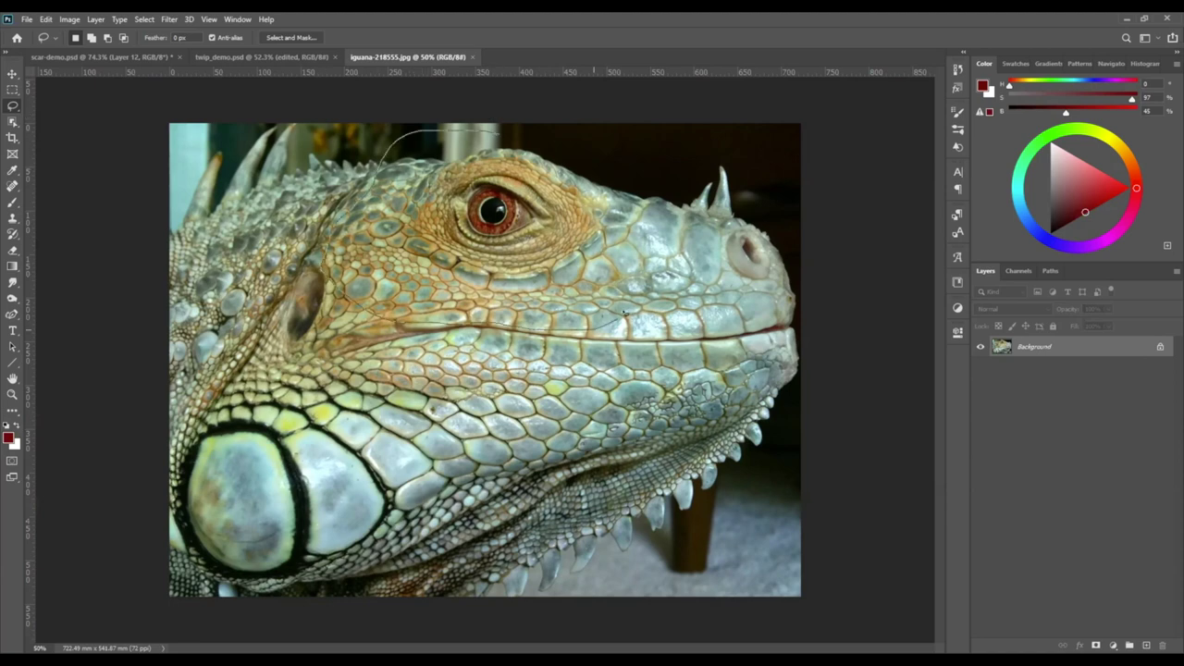
pyautogui.moveTo(500, 133); pyautogui.dragTo(648, 277)
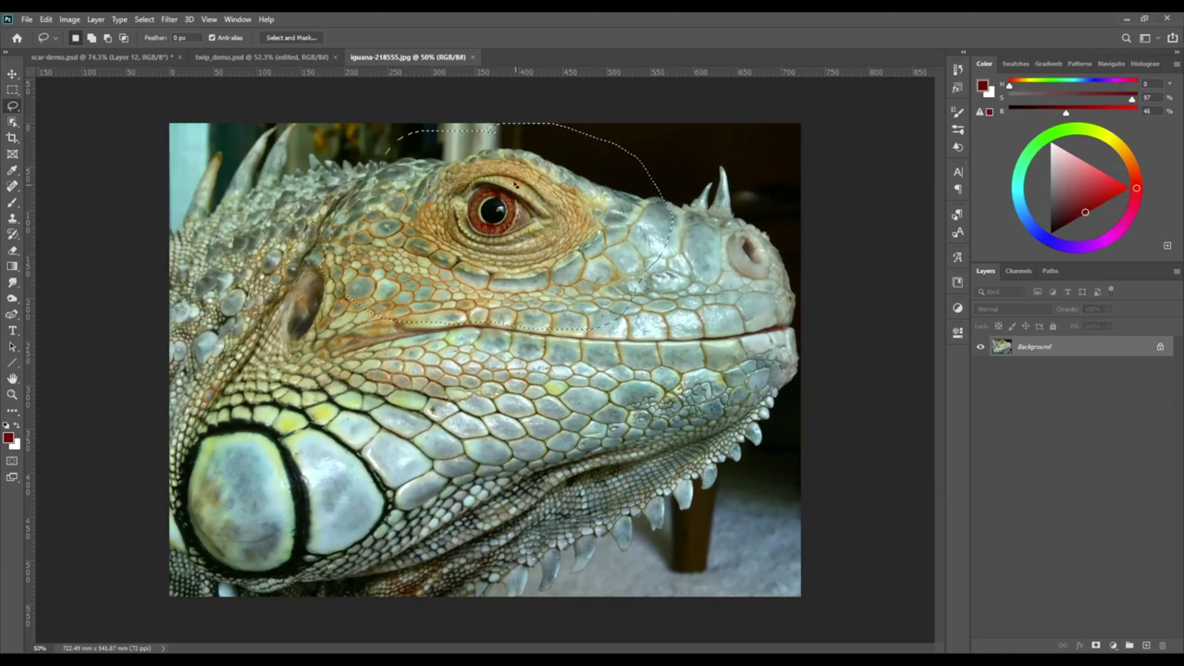
pyautogui.hotkey('ctrl', 'shift', 'Tab')
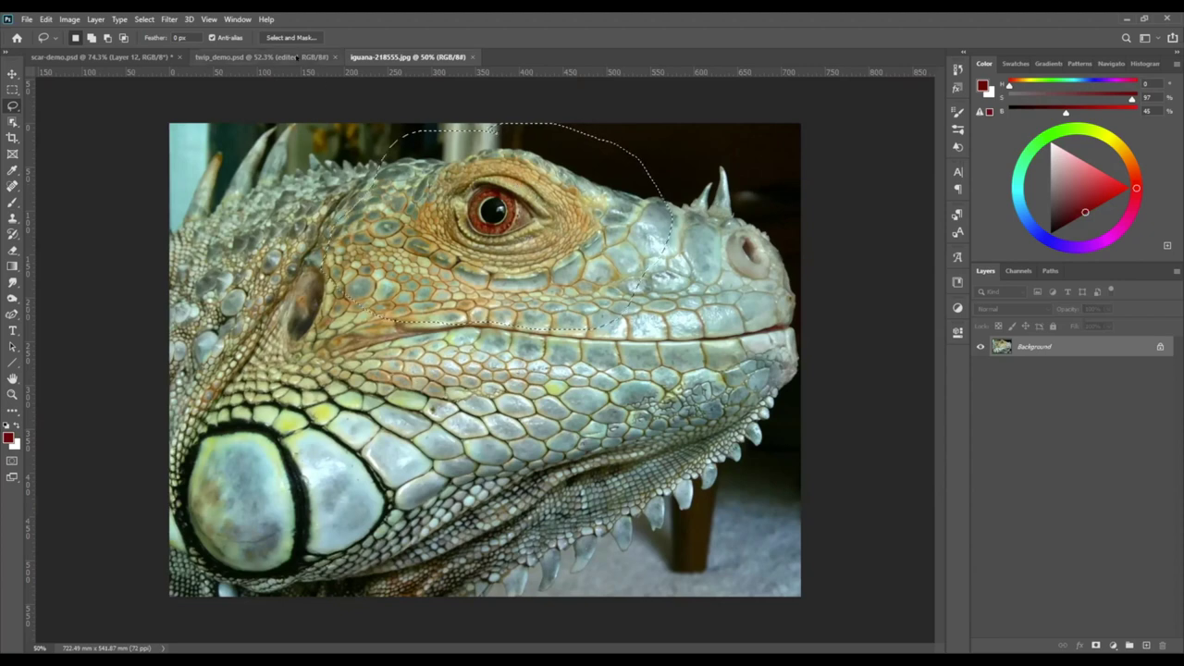
pyautogui.hotkey('ctrl', 'v')
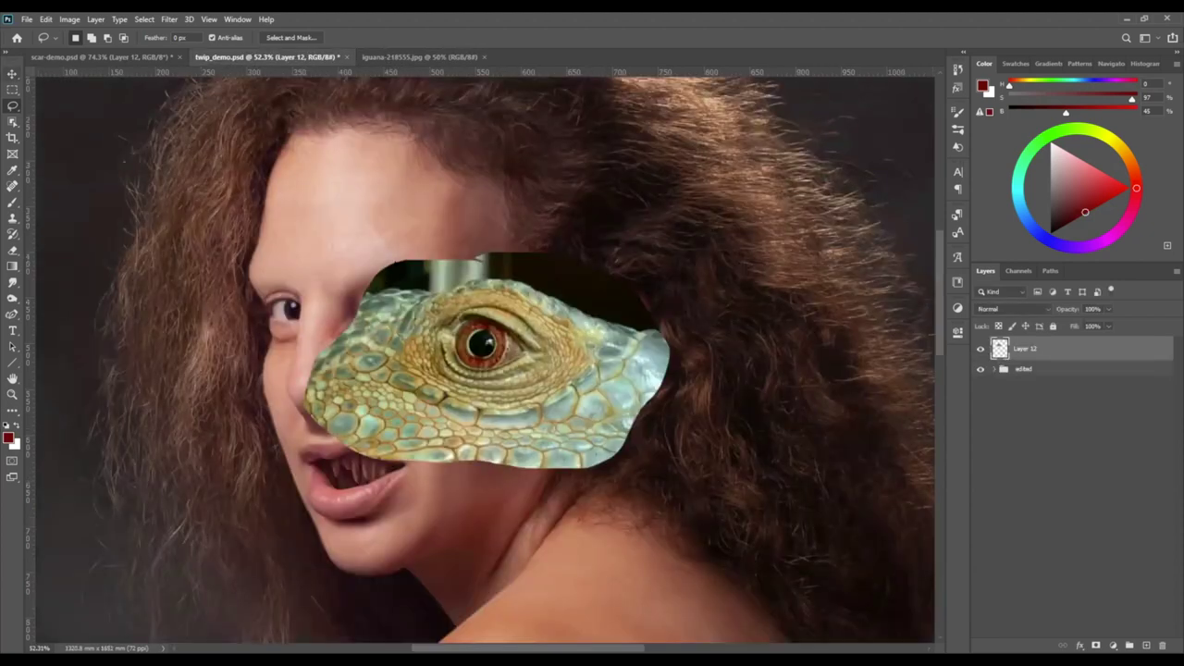
# Flip the pasted iguana eye patch horizontally with Free Transform.
pyautogui.hotkey('ctrl', 't')
pyautogui.rightClick(523, 316)
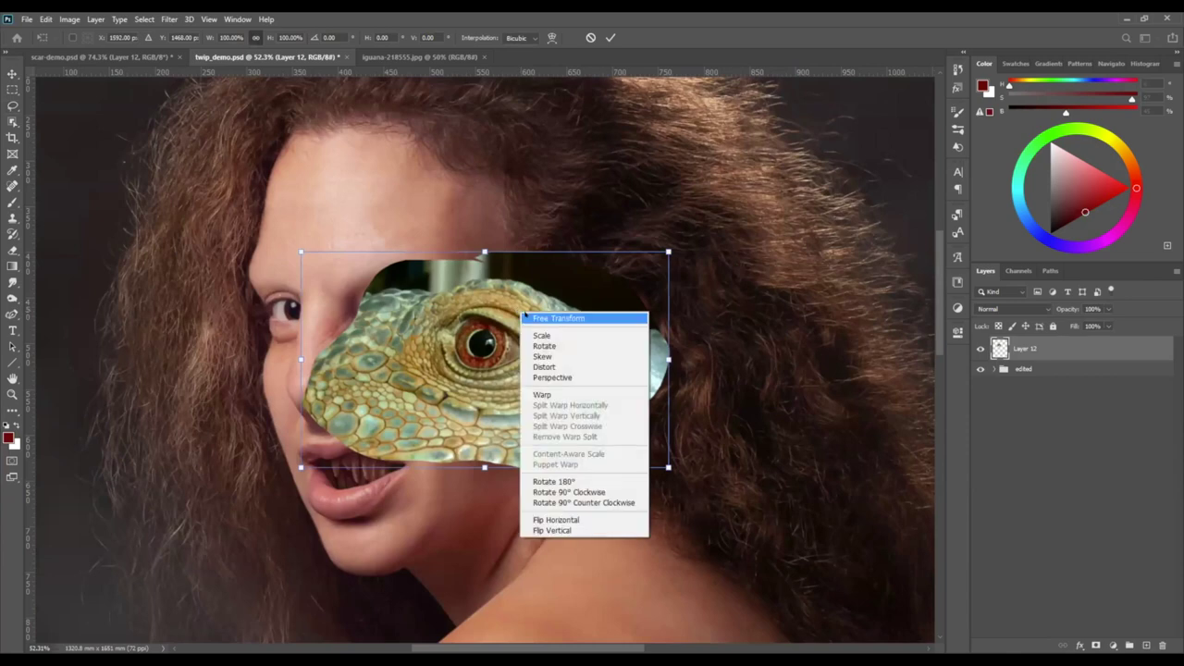
pyautogui.click(555, 530)
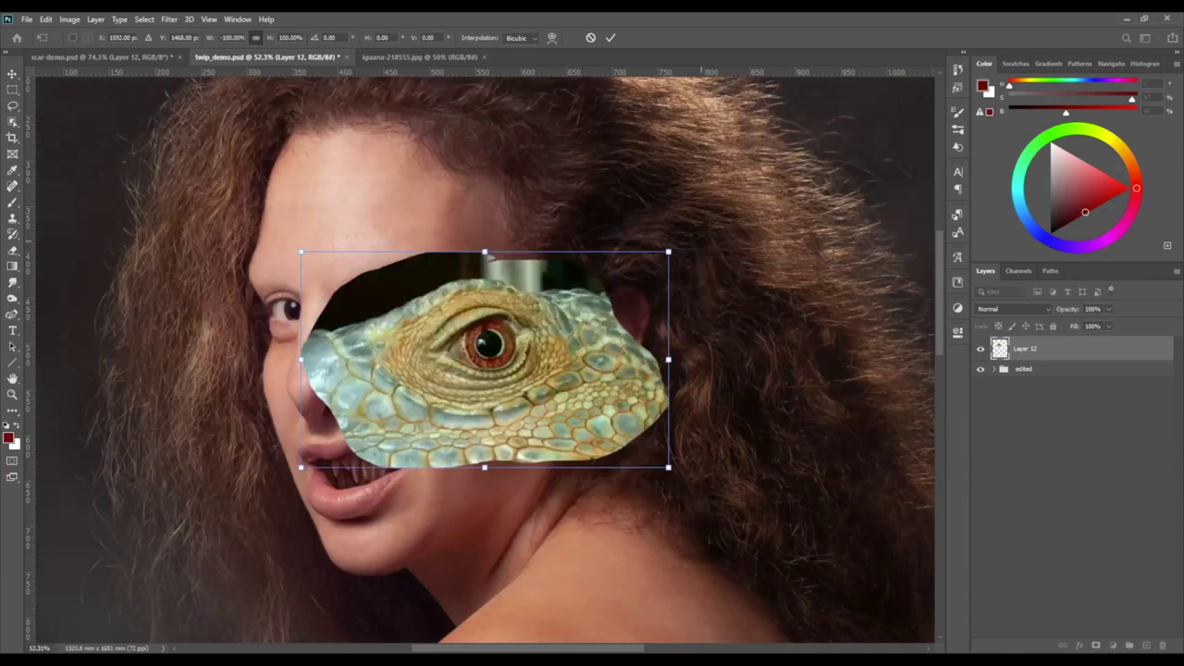
# Lower the iguana layer's opacity to 43%, then scale, rotate and move the patch to align its eye with the woman's nearer eye.
pyautogui.moveTo(689, 243); pyautogui.dragTo(676, 194)
pyautogui.click(1108, 309)
pyautogui.moveTo(1114, 324); pyautogui.dragTo(1077, 323)
pyautogui.moveTo(479, 306); pyautogui.dragTo(402, 264)
pyautogui.moveTo(562, 170); pyautogui.dragTo(544, 183)
pyautogui.moveTo(393, 259); pyautogui.dragTo(410, 250)
# Warp the iguana patch, adding a split below the eye and pulling the lower eyelid up to match the woman's.
pyautogui.rightClick(386, 263)
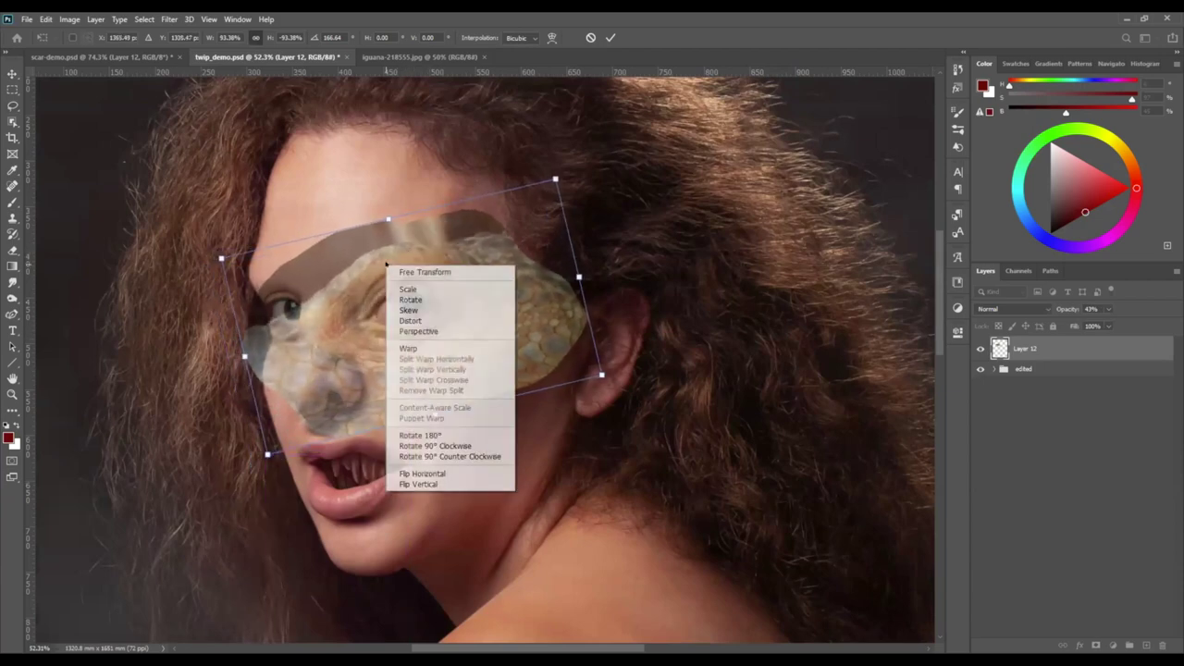
pyautogui.click(416, 348)
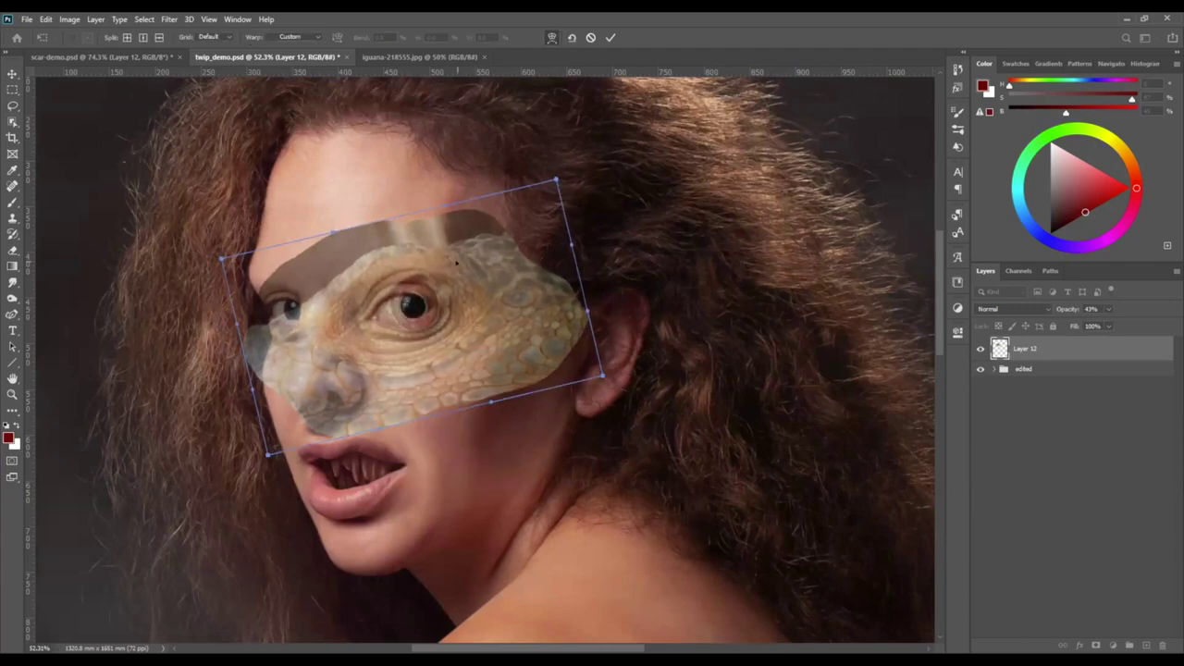
pyautogui.moveTo(456, 264); pyautogui.dragTo(456, 264)
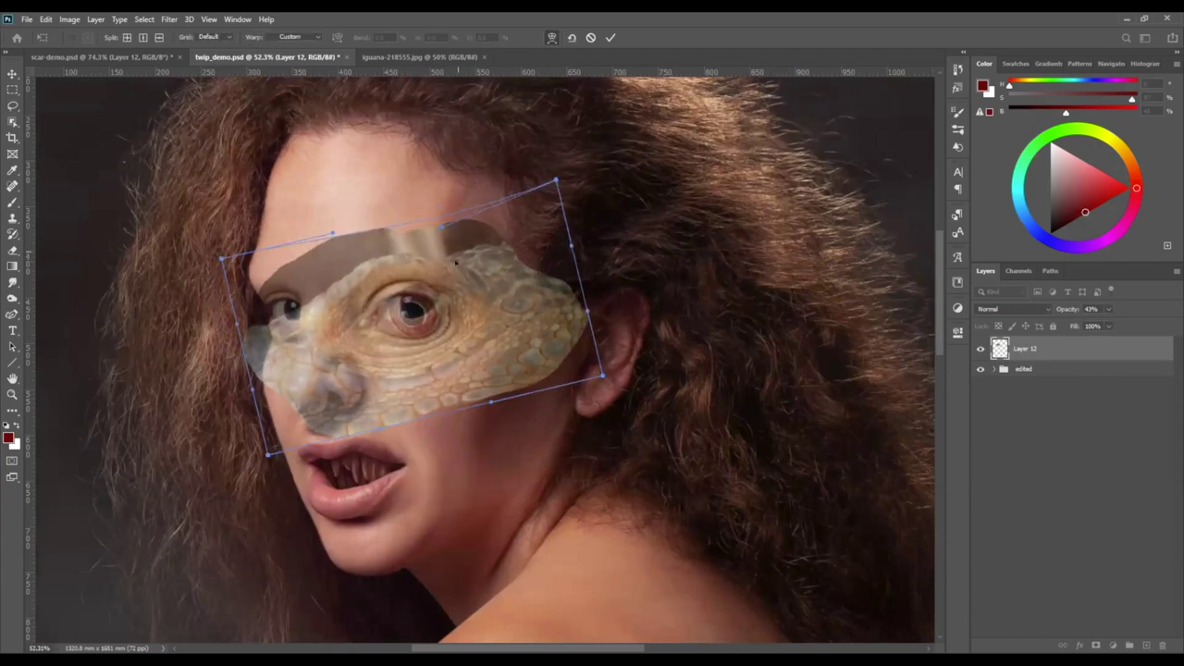
pyautogui.click(379, 343)
pyautogui.moveTo(380, 342); pyautogui.dragTo(378, 333)
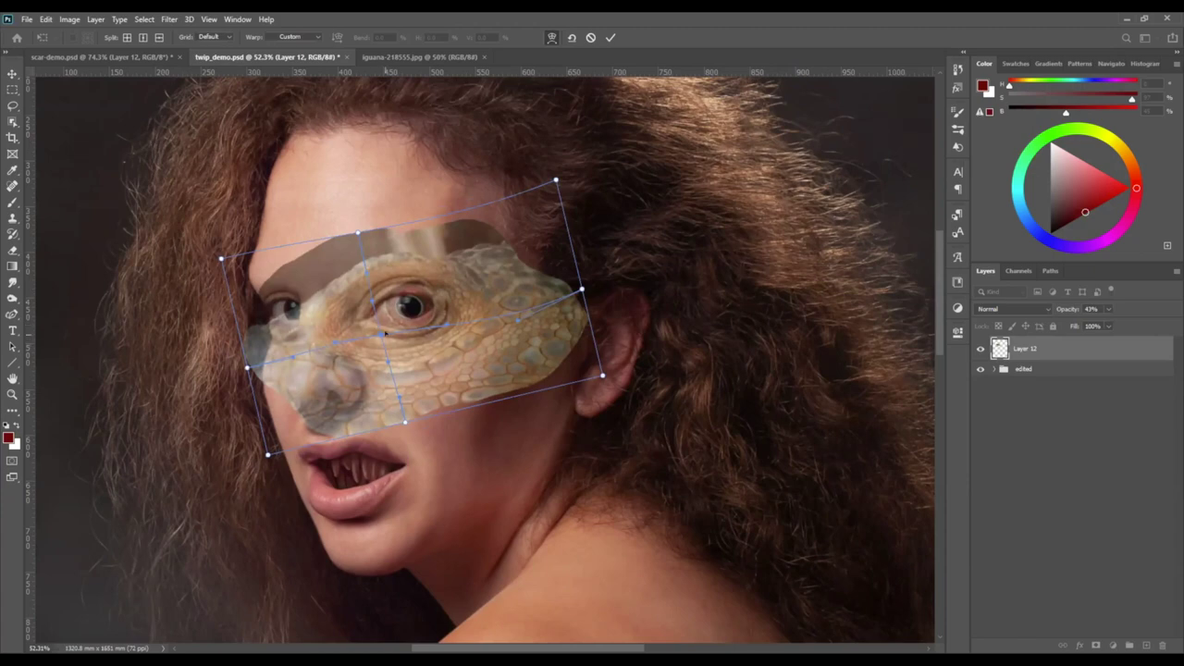
pyautogui.moveTo(377, 334); pyautogui.dragTo(379, 330)
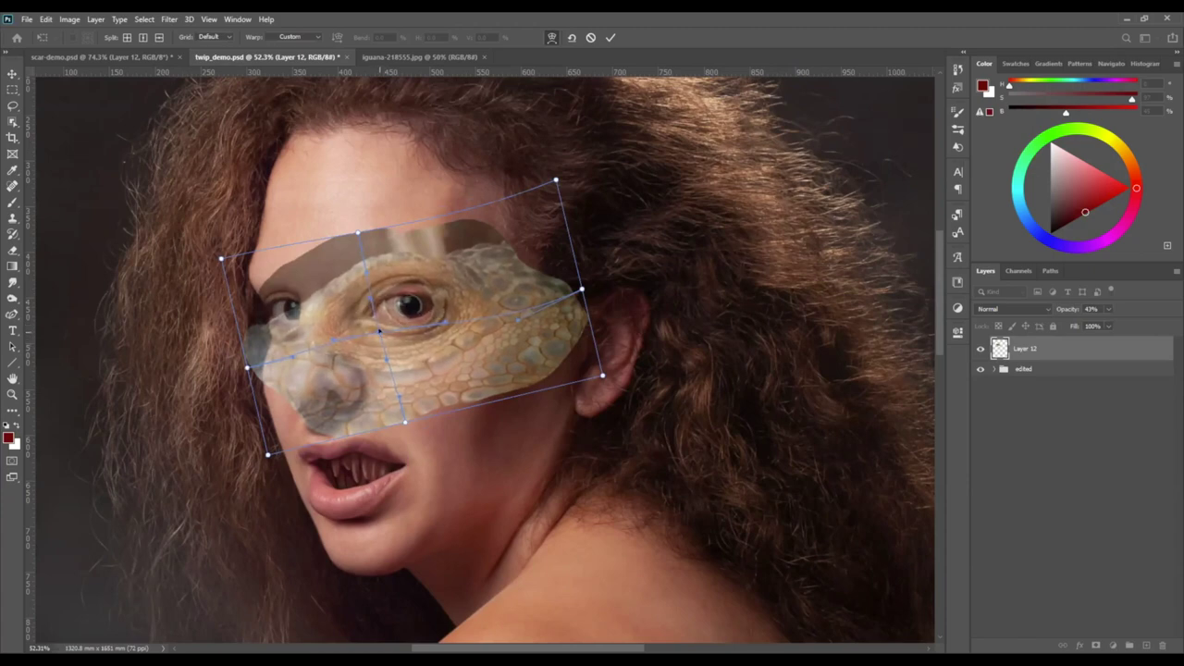
# Add a second warp split at the outer brow and reshape the patch around the eye, nose and cheek.
pyautogui.click(448, 272)
pyautogui.moveTo(449, 271); pyautogui.dragTo(449, 280)
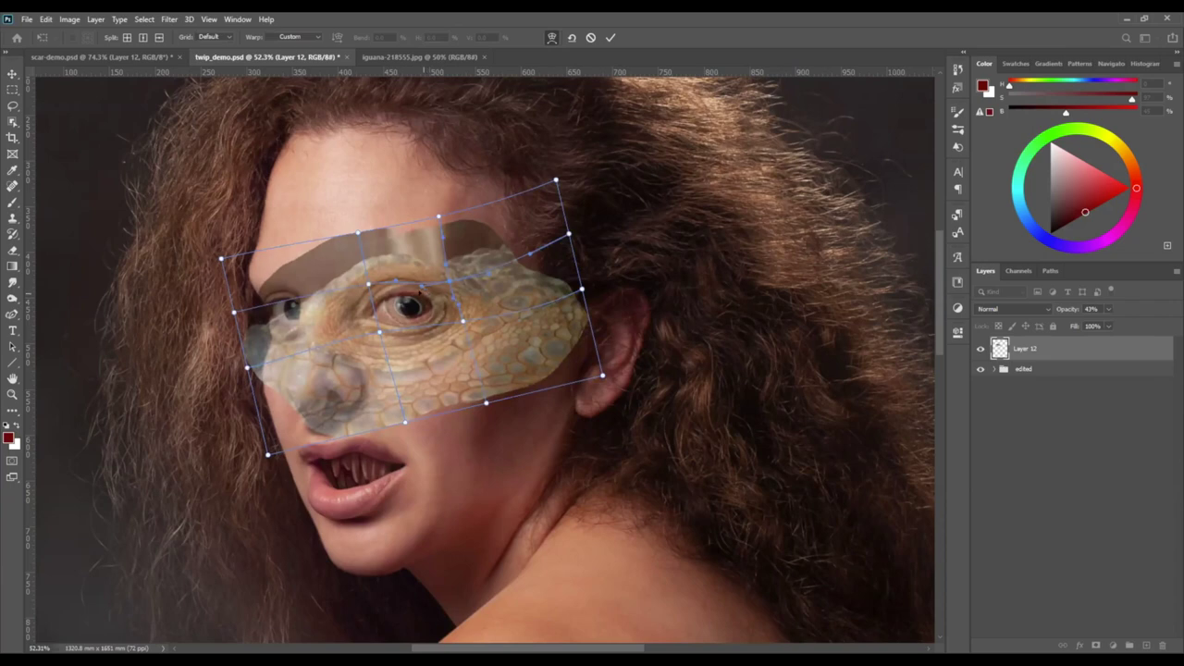
pyautogui.moveTo(436, 279); pyautogui.dragTo(427, 294)
pyautogui.moveTo(309, 283); pyautogui.dragTo(319, 283)
pyautogui.moveTo(484, 341); pyautogui.dragTo(477, 334)
pyautogui.moveTo(416, 361); pyautogui.dragTo(416, 360)
pyautogui.moveTo(334, 355); pyautogui.dragTo(317, 343)
pyautogui.moveTo(248, 365); pyautogui.dragTo(269, 352)
pyautogui.moveTo(326, 284); pyautogui.dragTo(327, 293)
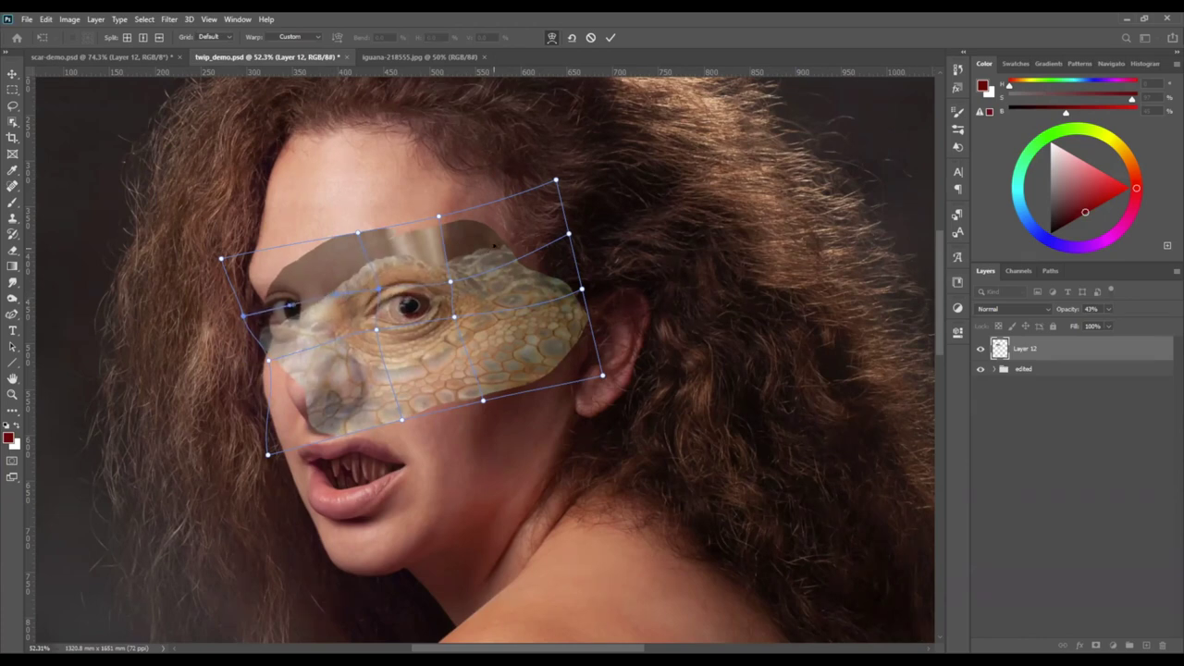
# Adjust the warp along the outer brow and upper eyelid, then apply the transform.
pyautogui.moveTo(488, 245); pyautogui.dragTo(491, 246)
pyautogui.moveTo(448, 290); pyautogui.dragTo(443, 285)
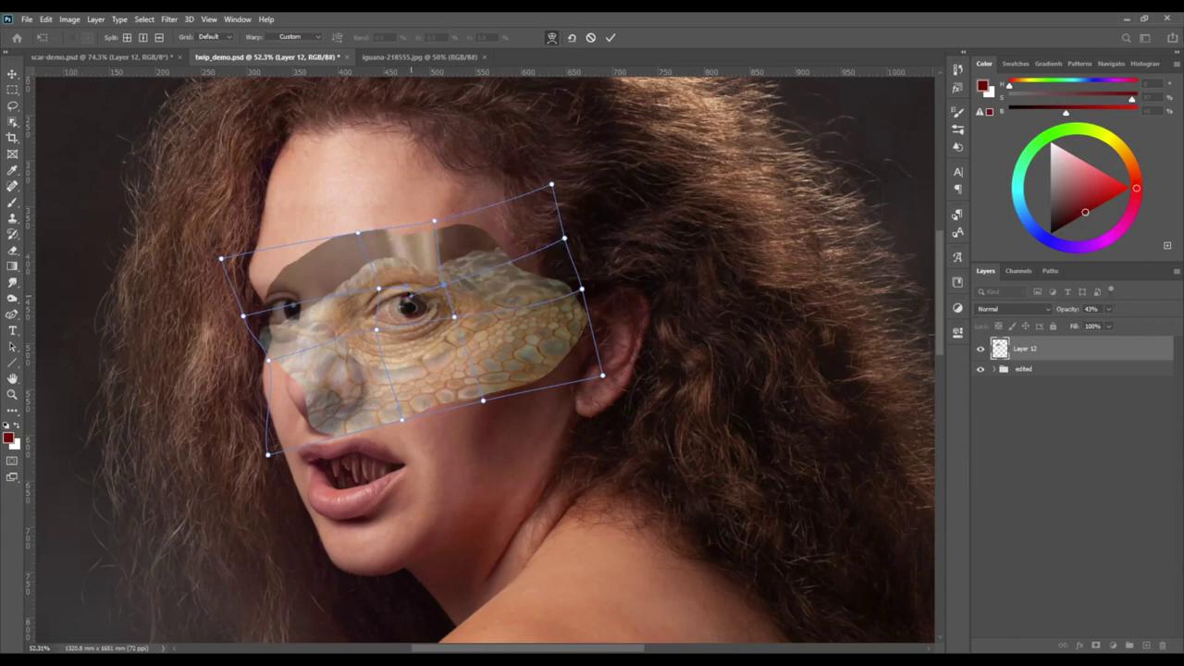
pyautogui.moveTo(438, 274)
pyautogui.mouseDown()
pyautogui.moveTo(465, 248)
pyautogui.moveTo(437, 253)
pyautogui.mouseUp()
pyautogui.press('Return')
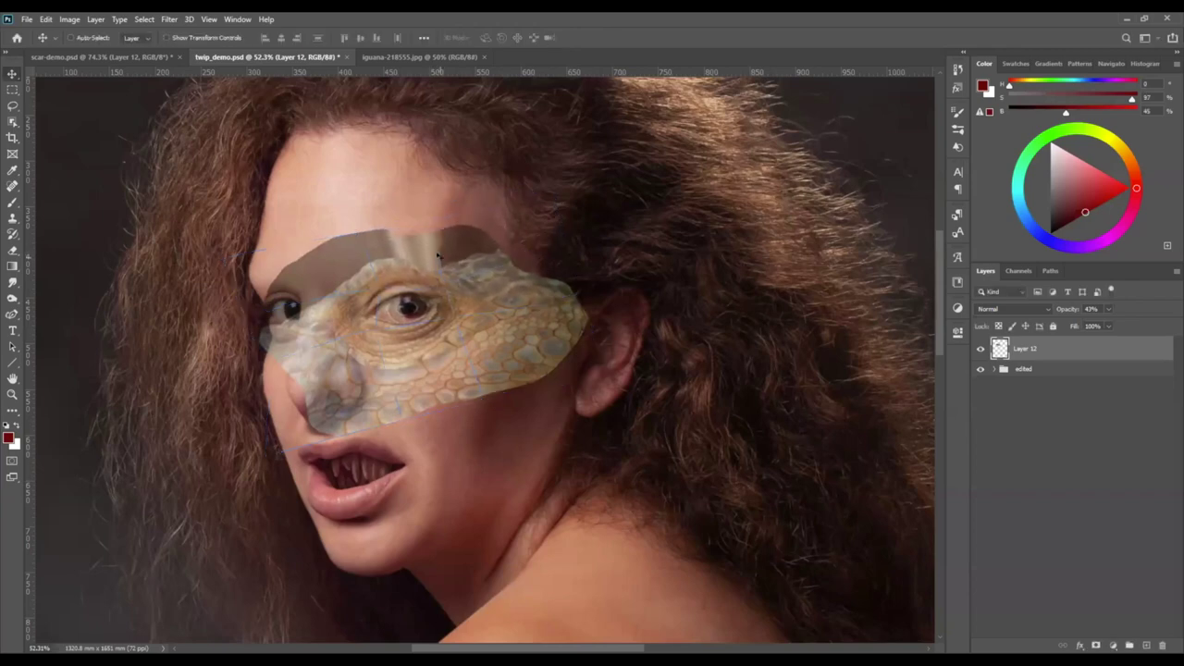
# Raise the iguana layer's opacity to 82% and add a layer mask to it.
pyautogui.click(1108, 309)
pyautogui.moveTo(1109, 323); pyautogui.dragTo(1129, 322)
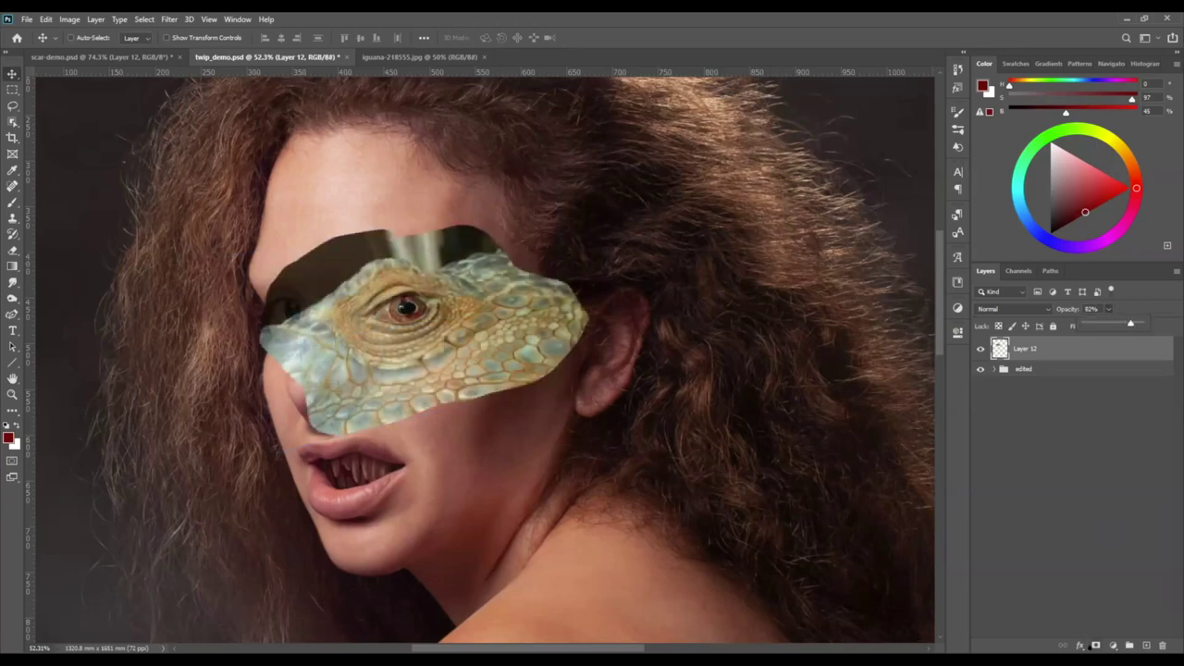
pyautogui.click(1096, 645)
# Choose a soft brush, enlarge it to 200 px and mask out the iguana patch over the forehead, nose and cheek in black.
pyautogui.click(12, 200)
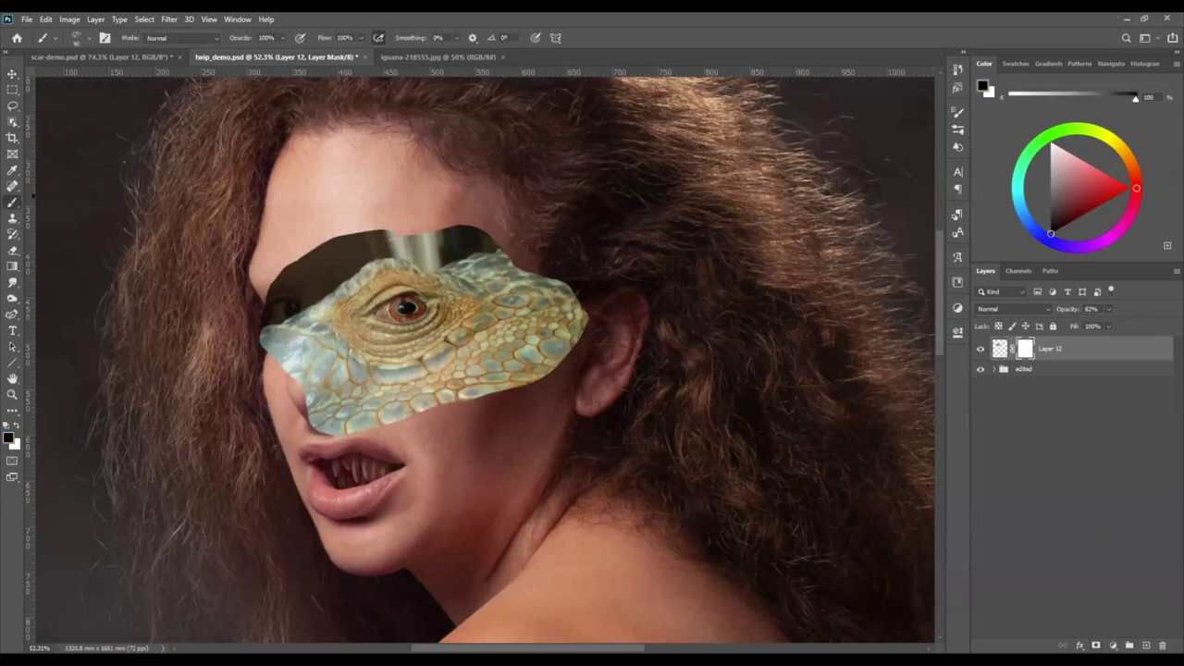
pyautogui.rightClick(397, 226)
pyautogui.scroll(10, 468, 416)
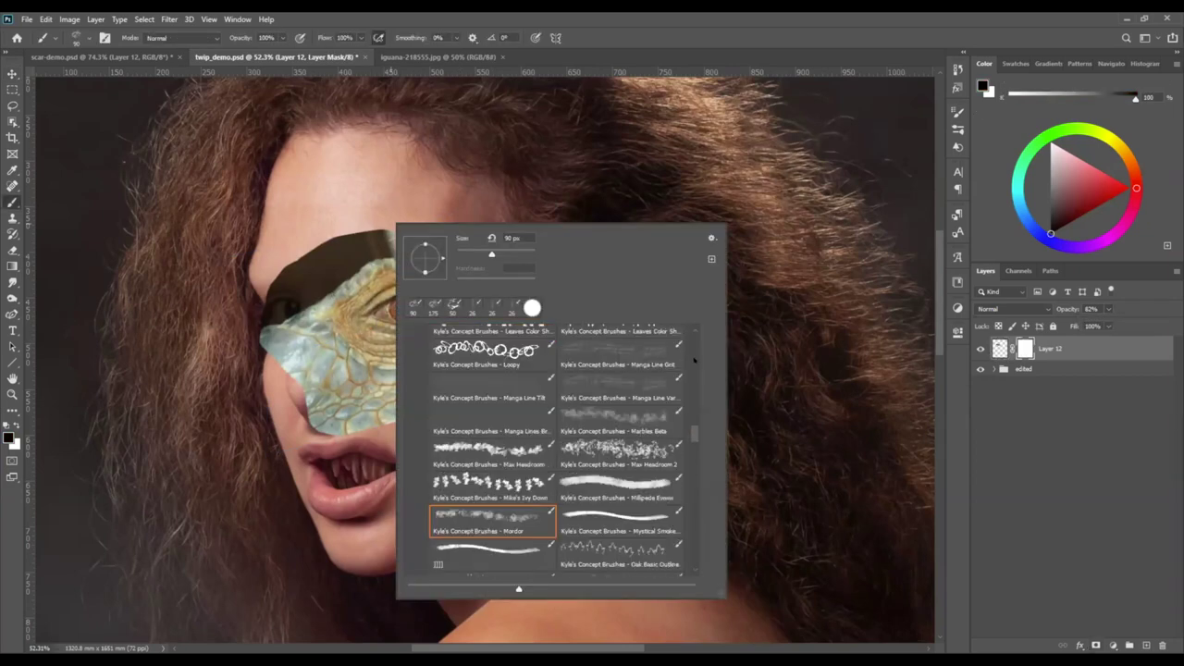
pyautogui.click(468, 381)
pyautogui.press('Return')
pyautogui.press(']')
pyautogui.press(']')
pyautogui.press(']')
pyautogui.press(']')
pyautogui.press(']')
pyautogui.moveTo(357, 216)
pyautogui.mouseDown()
pyautogui.moveTo(306, 236)
pyautogui.moveTo(266, 281)
pyautogui.moveTo(349, 228)
pyautogui.mouseUp()
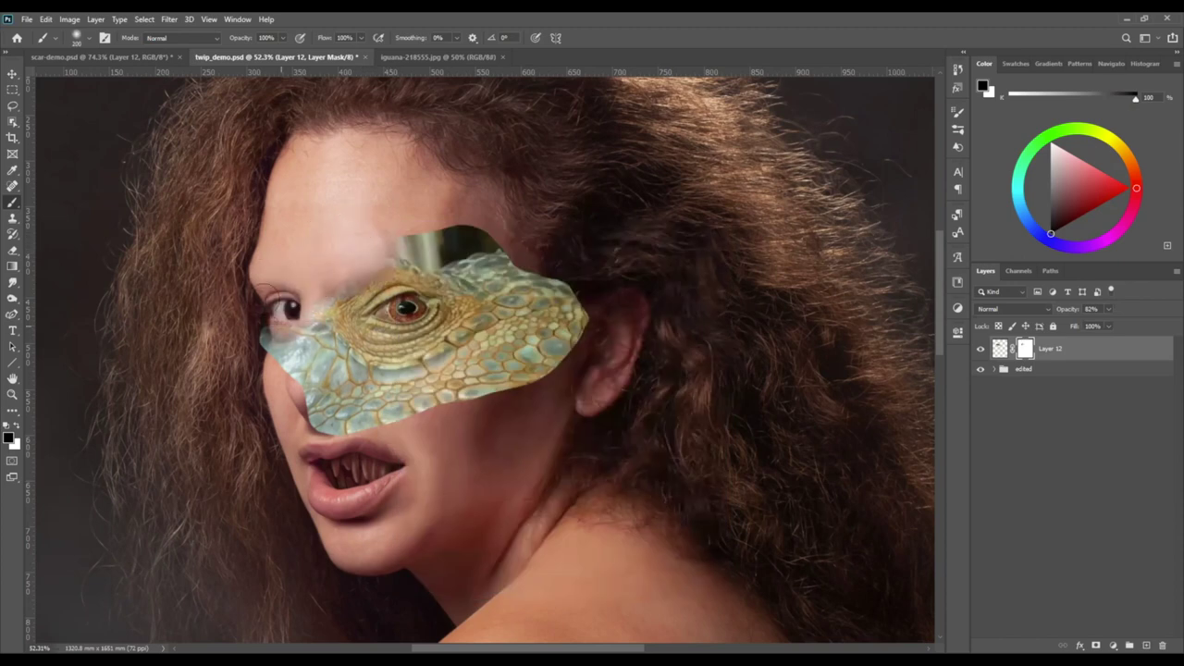
pyautogui.moveTo(282, 356)
pyautogui.mouseDown()
pyautogui.moveTo(320, 399)
pyautogui.moveTo(278, 338)
pyautogui.moveTo(322, 406)
pyautogui.moveTo(375, 393)
pyautogui.moveTo(323, 393)
pyautogui.moveTo(285, 335)
pyautogui.moveTo(344, 371)
pyautogui.moveTo(420, 383)
pyautogui.moveTo(494, 355)
pyautogui.moveTo(482, 375)
pyautogui.moveTo(531, 301)
pyautogui.moveTo(529, 333)
pyautogui.moveTo(542, 296)
pyautogui.moveTo(491, 223)
pyautogui.moveTo(351, 205)
pyautogui.moveTo(471, 220)
pyautogui.moveTo(421, 214)
pyautogui.mouseUp()
# Reduce the brush size, trim the scales' outer edge on the mask and paint out the iguana's eyeball to reveal the woman's own eye.
pyautogui.press('[')
pyautogui.press('[')
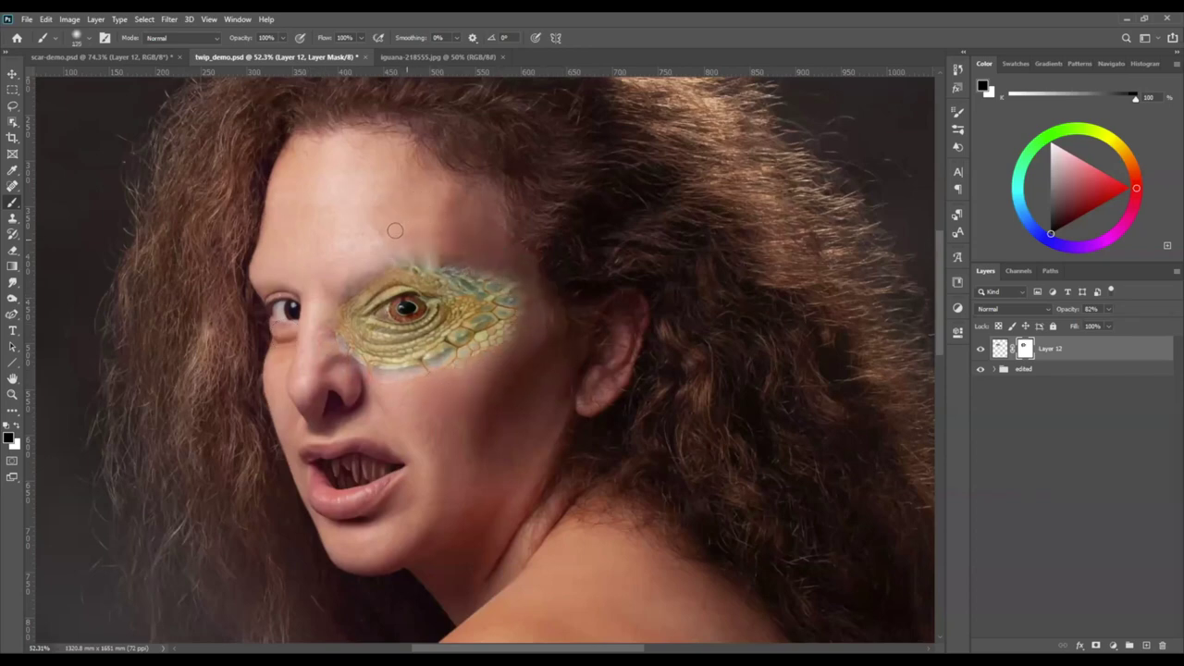
pyautogui.moveTo(523, 294); pyautogui.dragTo(474, 340)
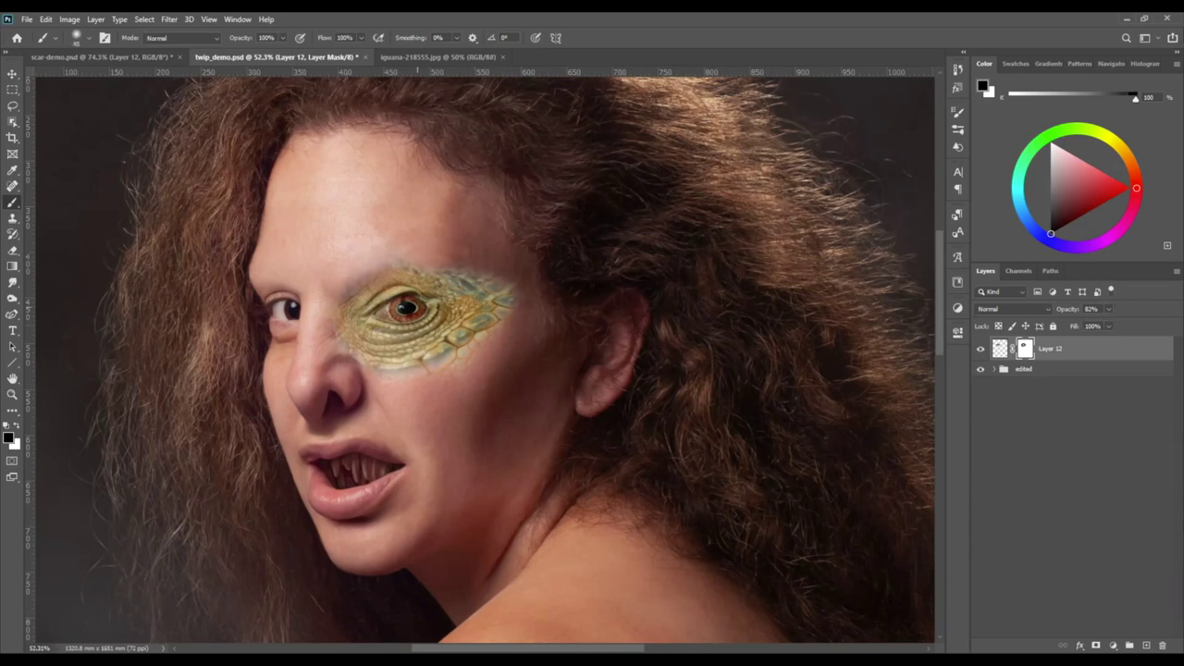
pyautogui.moveTo(409, 299)
pyautogui.mouseDown()
pyautogui.moveTo(381, 310)
pyautogui.moveTo(419, 300)
pyautogui.moveTo(426, 311)
pyautogui.moveTo(405, 318)
pyautogui.mouseUp()
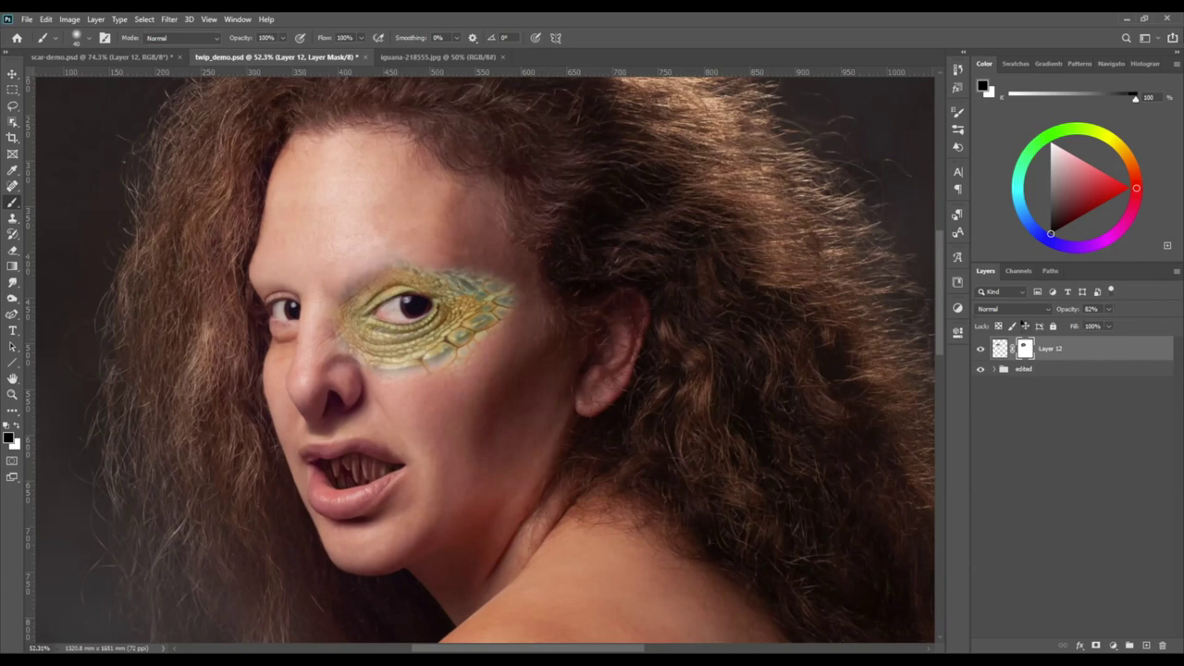
# Set the iguana layer's blend mode to Soft Light and clip a Black & White adjustment layer to it.
pyautogui.click(1018, 309)
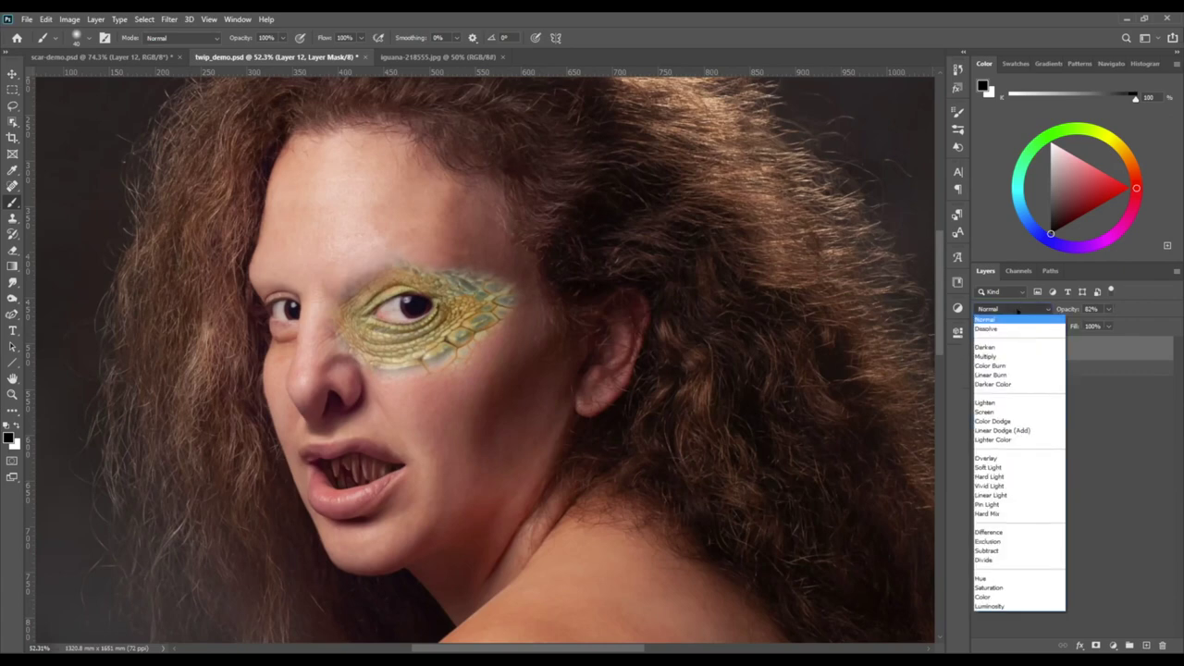
pyautogui.click(1009, 464)
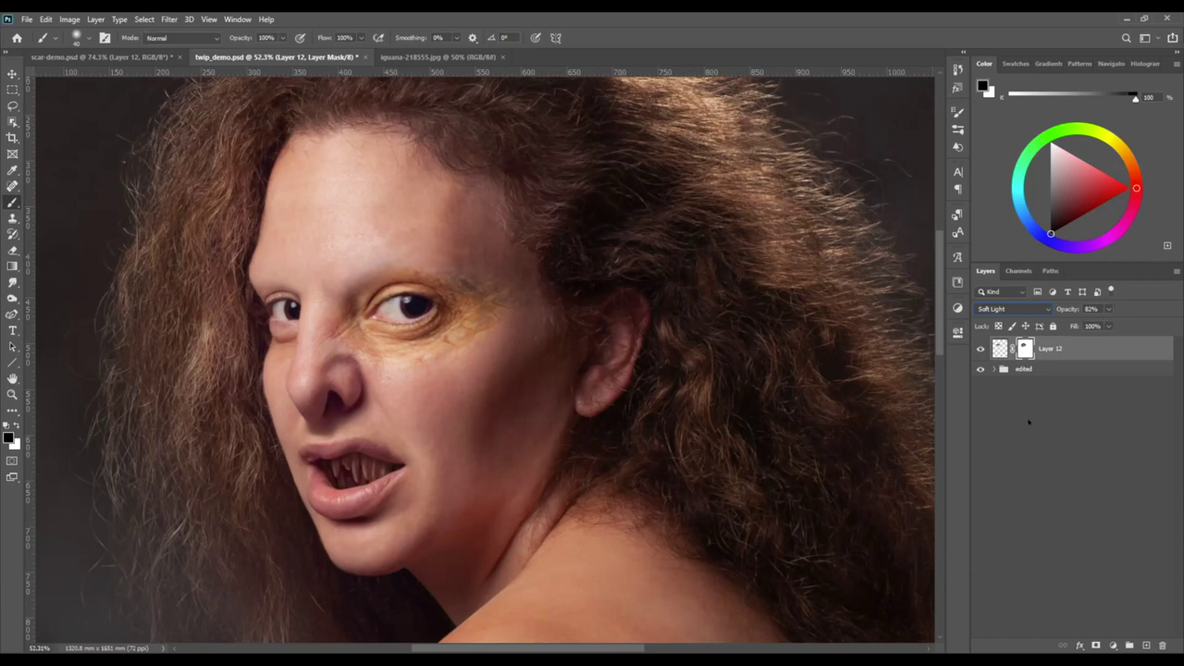
pyautogui.click(1113, 644)
pyautogui.click(1115, 545)
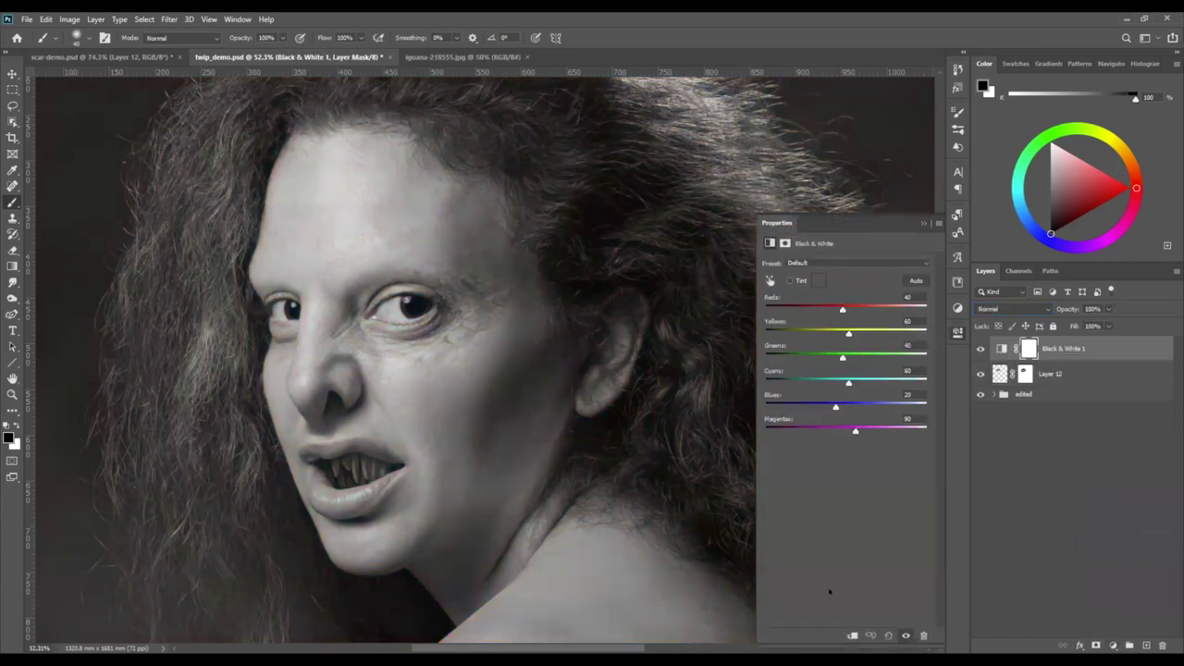
pyautogui.click(852, 635)
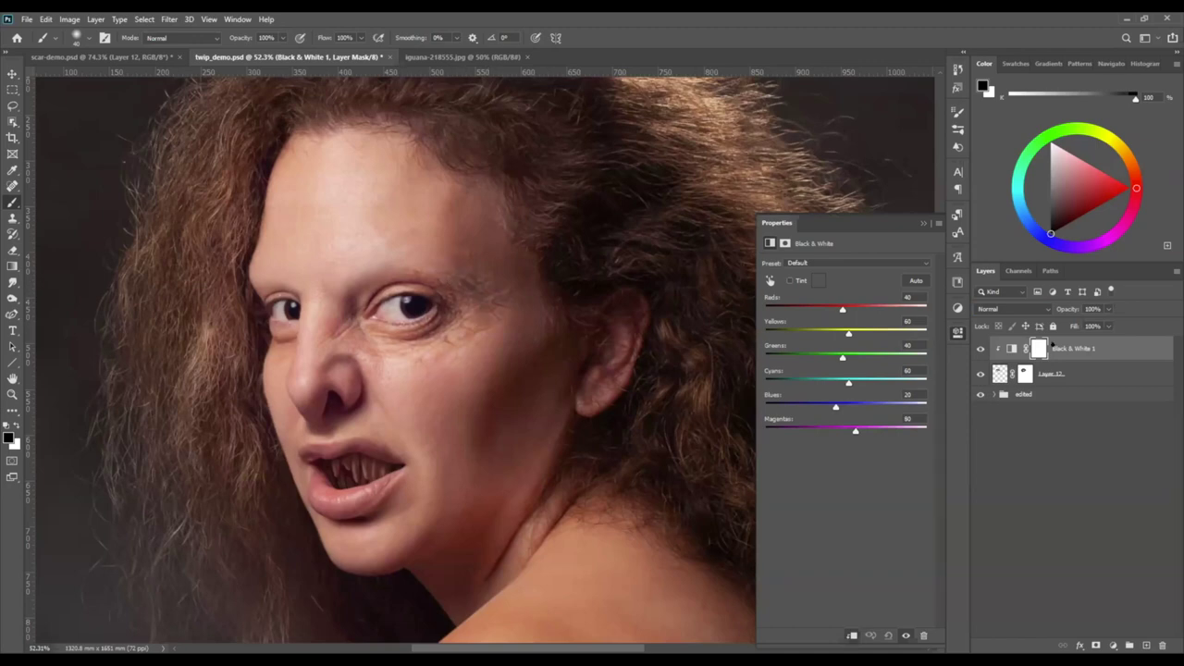
pyautogui.click(1157, 470)
# Add a Curves adjustment clipped to the iguana layer, darken the midtones from input 147 to output 97 and lift the highlights.
pyautogui.click(1112, 644)
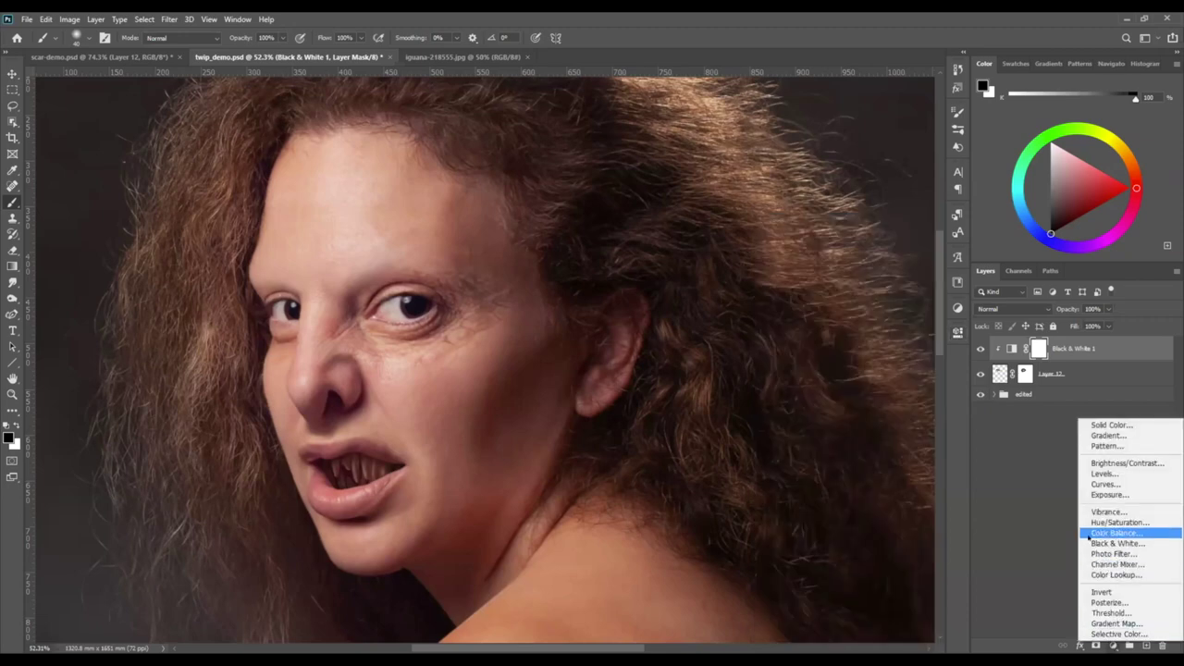
pyautogui.click(1096, 485)
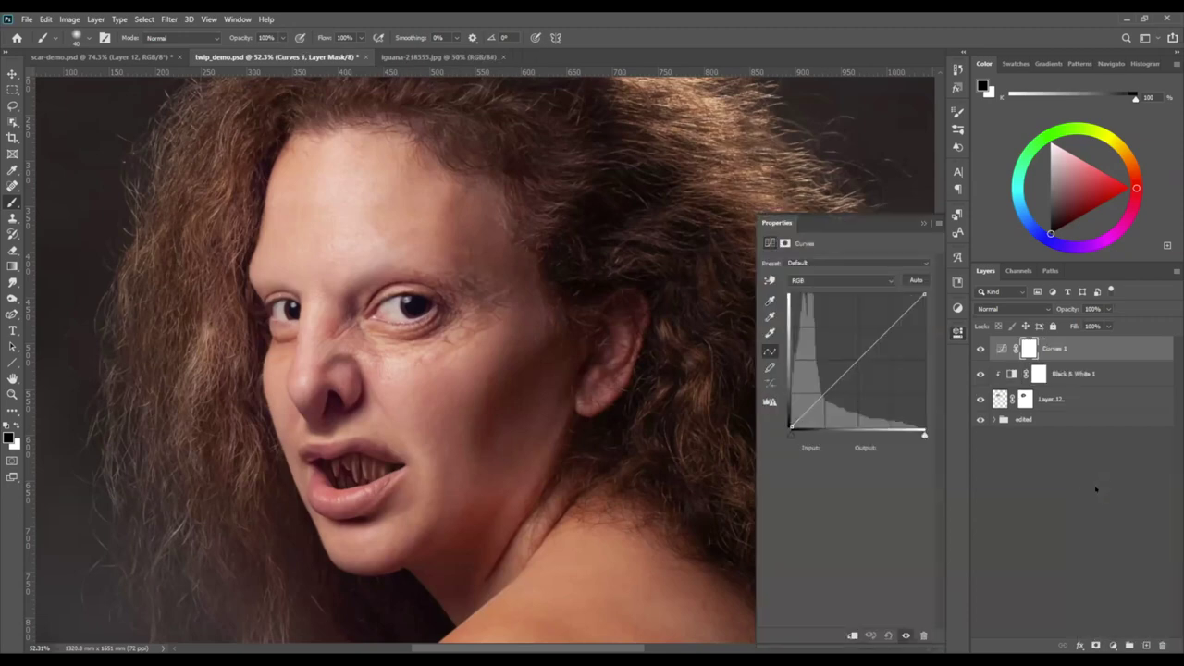
pyautogui.click(845, 633)
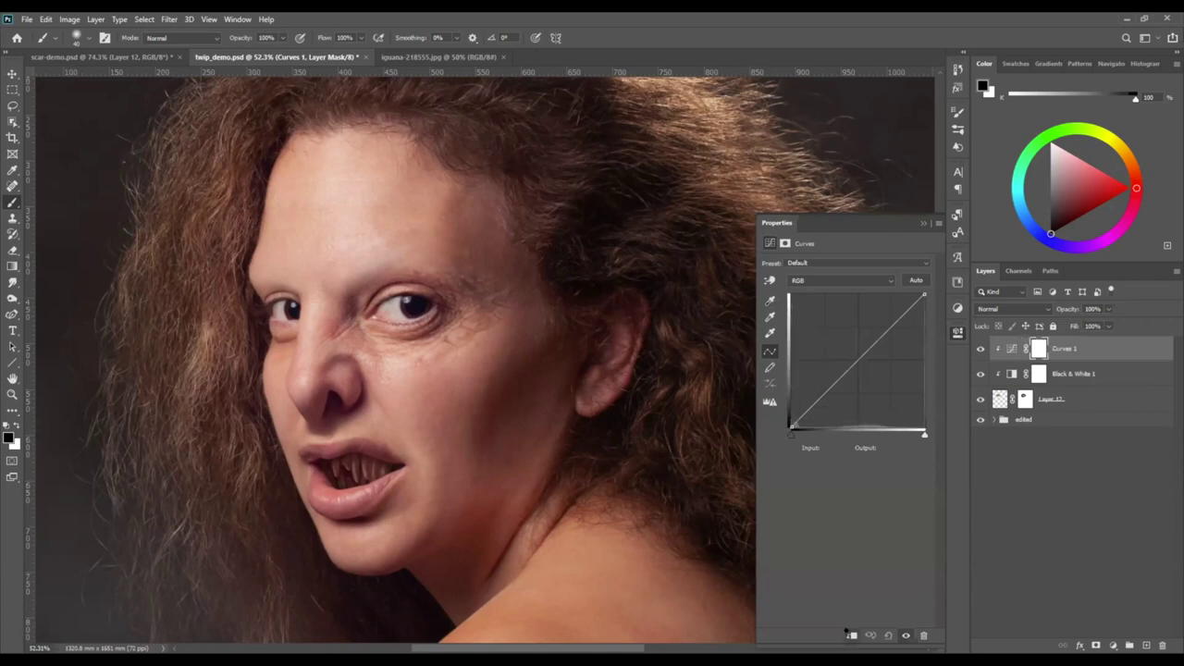
pyautogui.moveTo(844, 362); pyautogui.dragTo(865, 372)
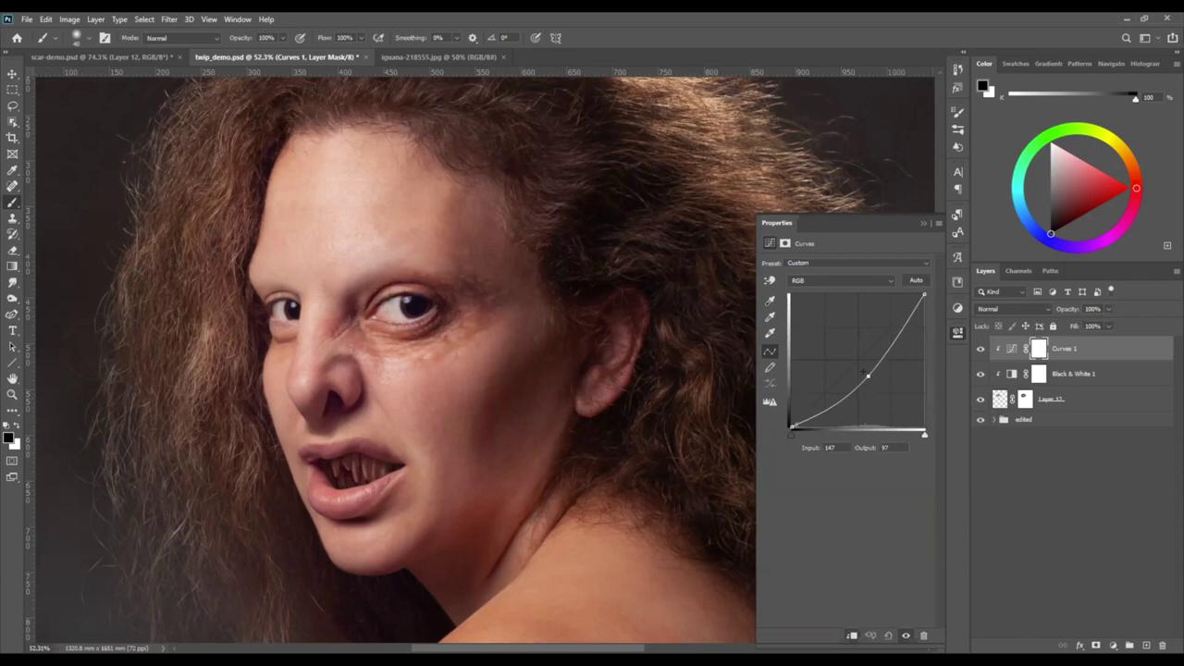
pyautogui.click(891, 332)
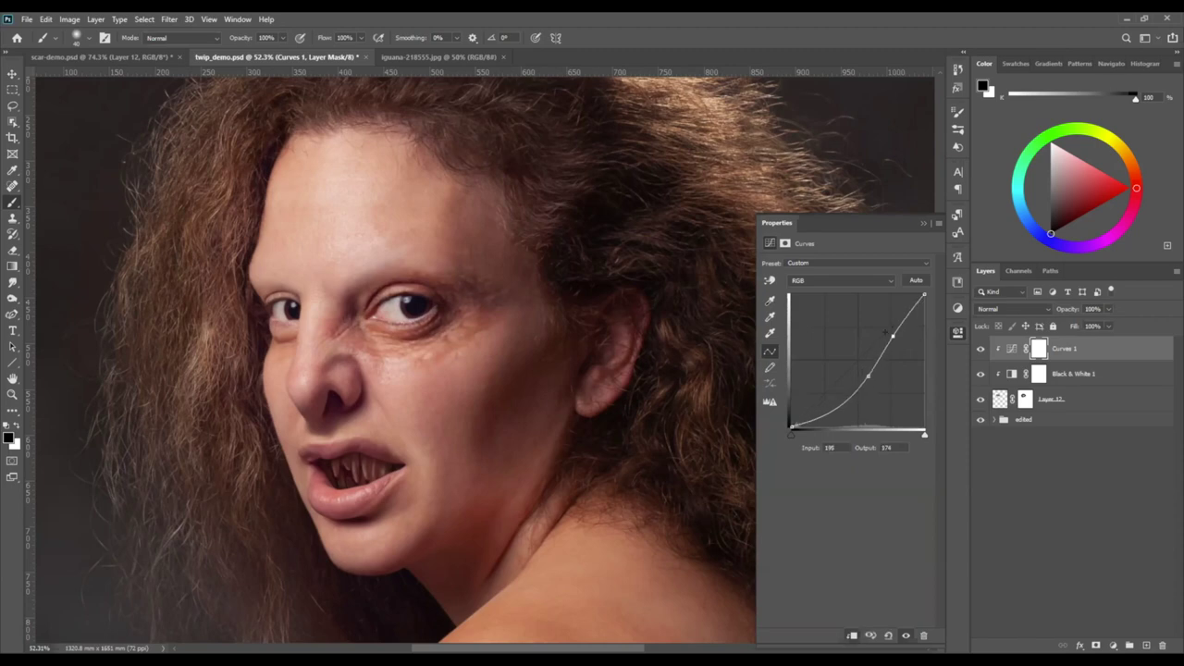
pyautogui.moveTo(892, 334); pyautogui.dragTo(893, 331)
pyautogui.click(957, 334)
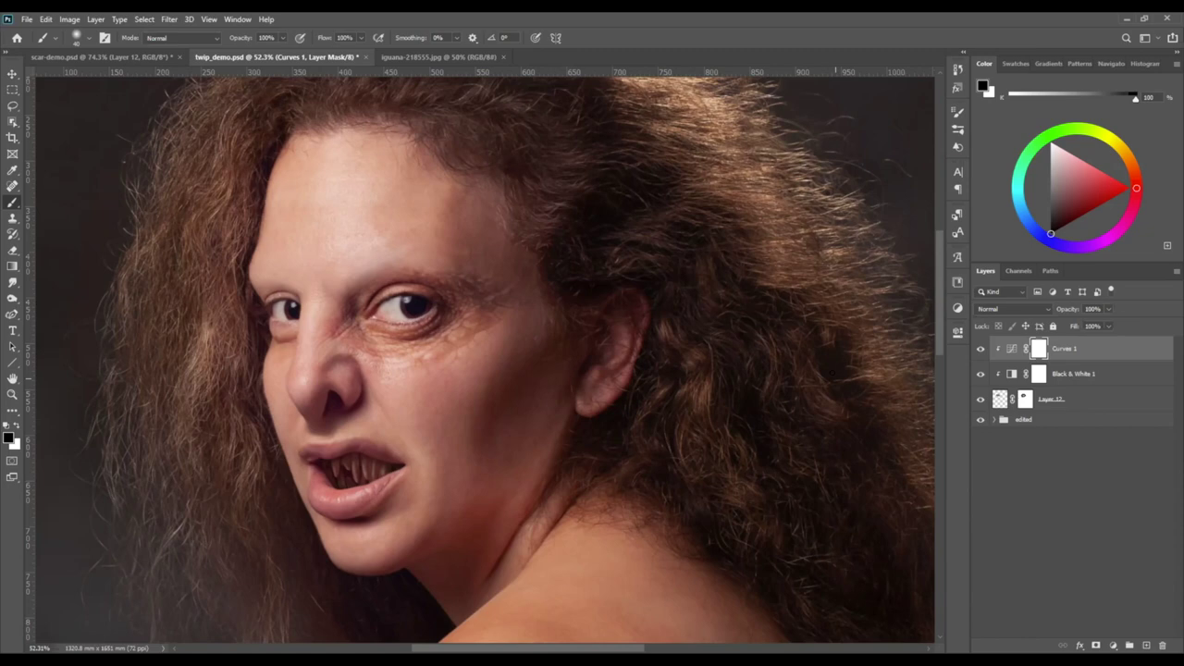
# Hide the Curves and Black & White adjustments and return the iguana layer to Normal blending with its mask disabled.
pyautogui.click(981, 348)
pyautogui.click(981, 374)
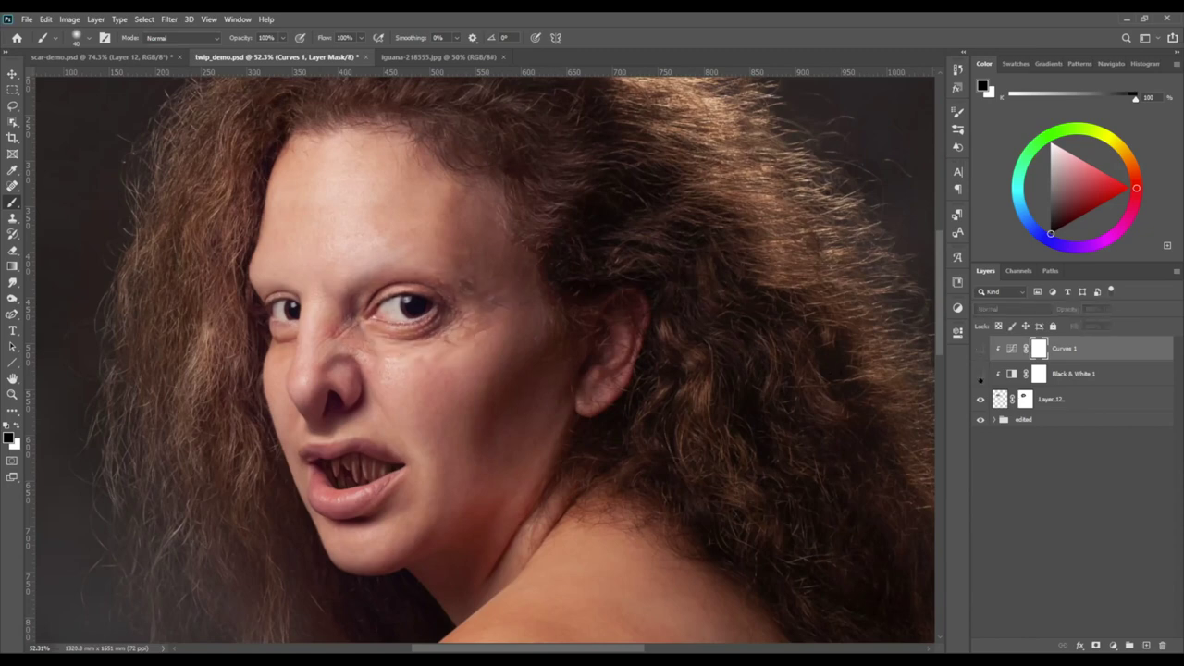
pyautogui.rightClick(1025, 399)
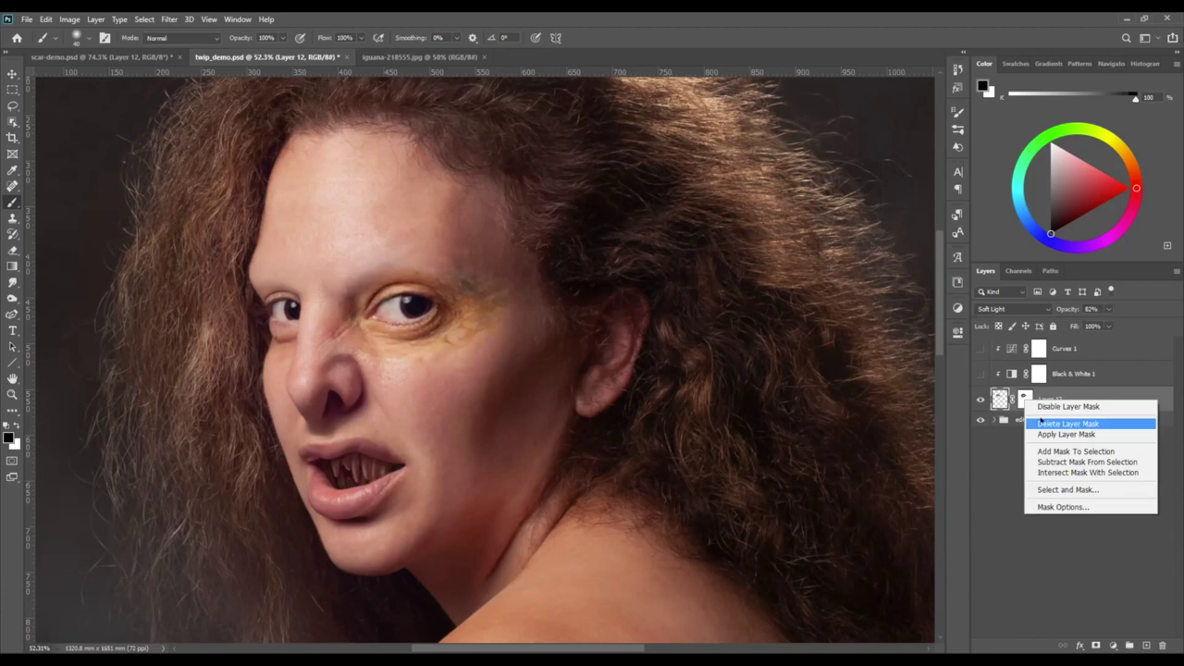
pyautogui.click(1048, 407)
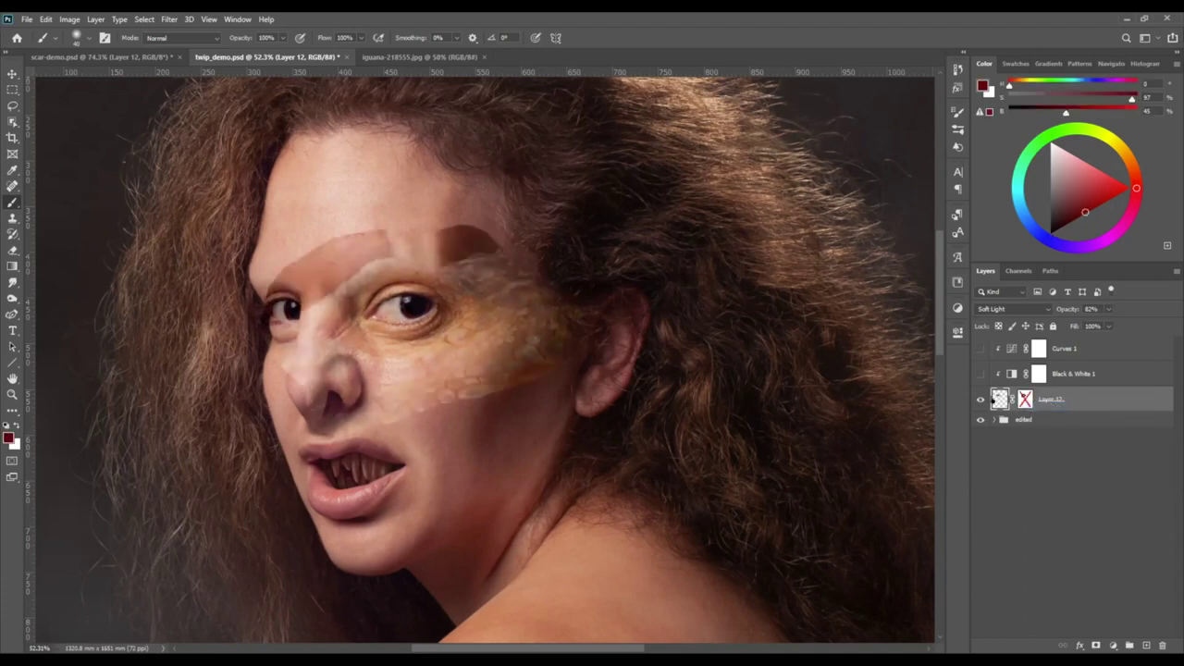
pyautogui.click(1013, 309)
pyautogui.click(998, 323)
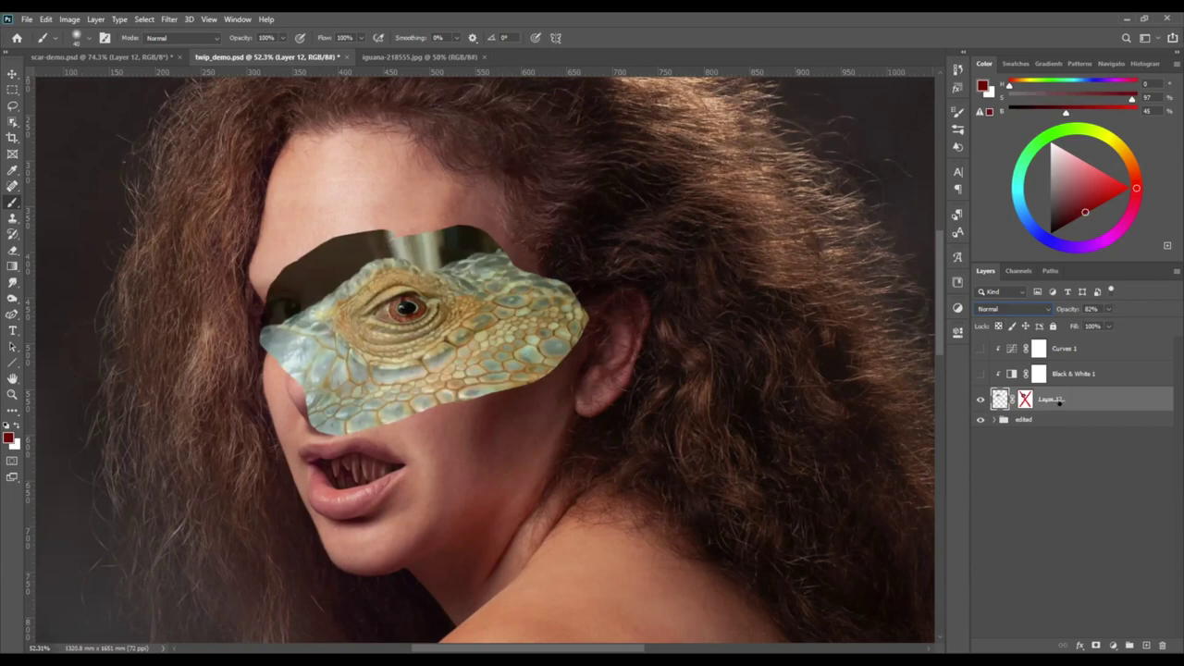
# Duplicate the iguana layer, move the original above the adjustment layers and delete its layer mask.
pyautogui.hotkey('ctrl', 'j')
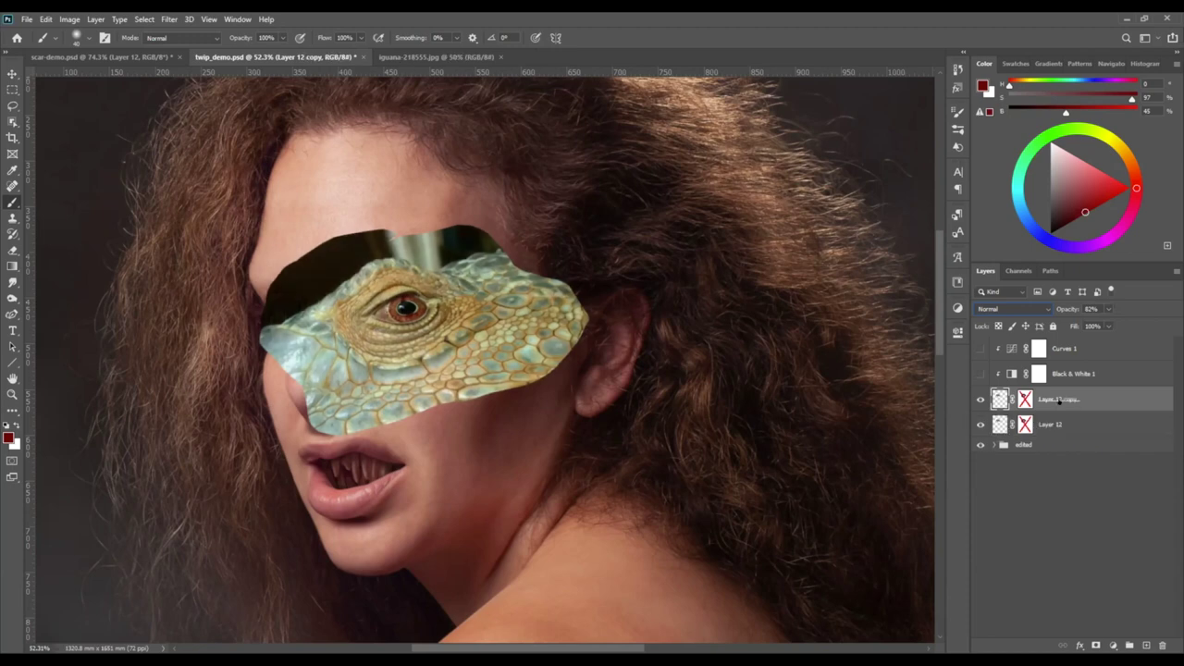
pyautogui.moveTo(1071, 421); pyautogui.dragTo(1053, 338)
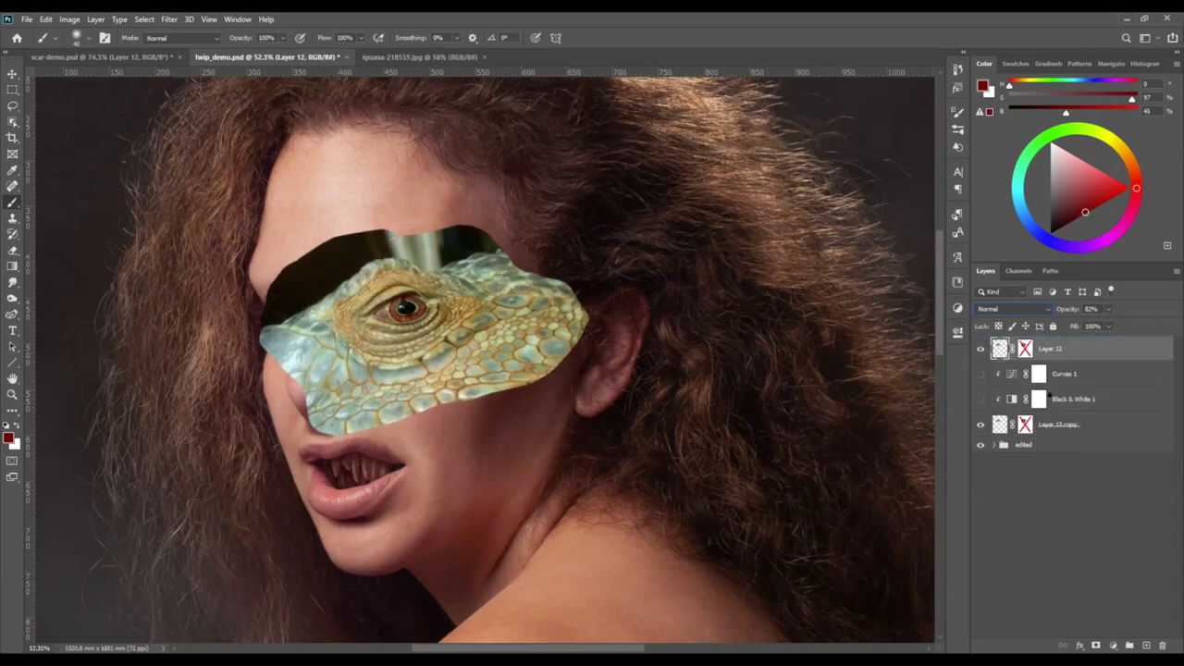
pyautogui.rightClick(1024, 350)
pyautogui.click(1055, 378)
# Convert the topmost iguana layer to black and white directly, using the Default preset.
pyautogui.moveTo(525, 335); pyautogui.dragTo(567, 351)
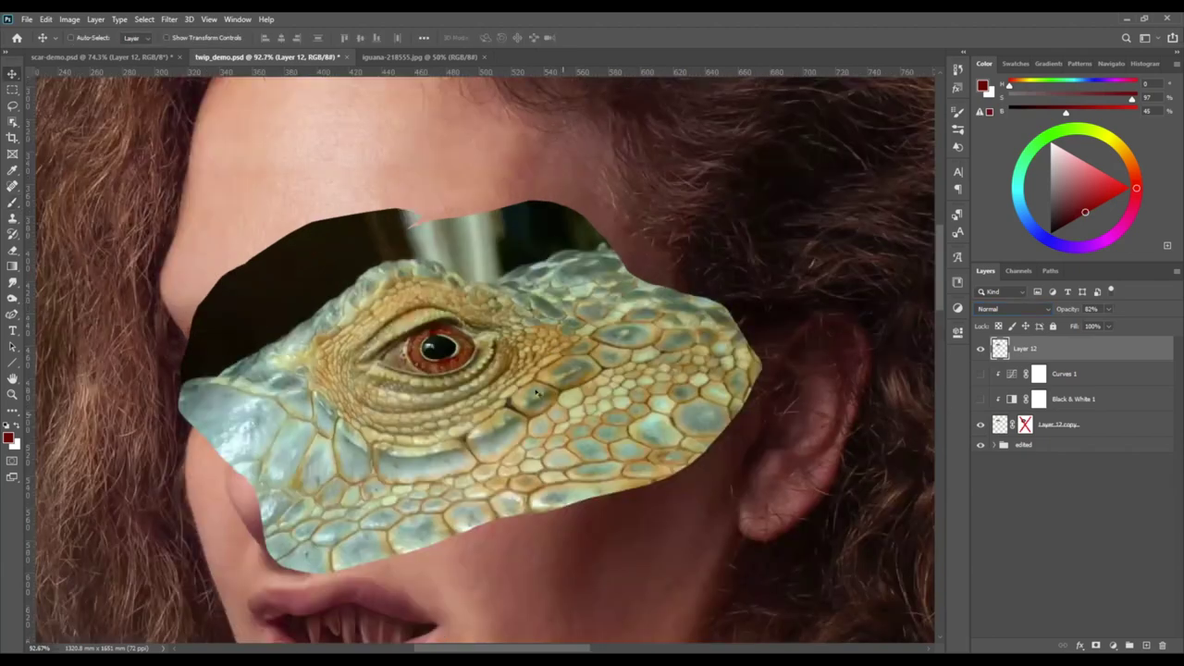
pyautogui.click(96, 19)
pyautogui.moveTo(70, 19)
pyautogui.moveTo(79, 50)
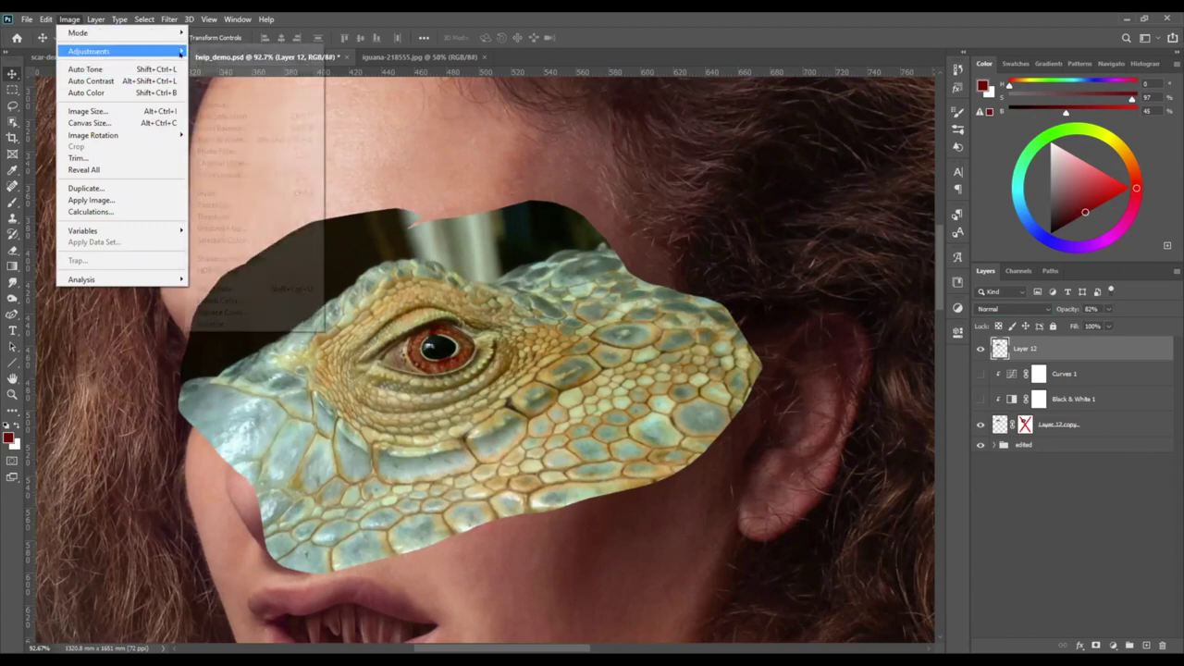
pyautogui.click(222, 139)
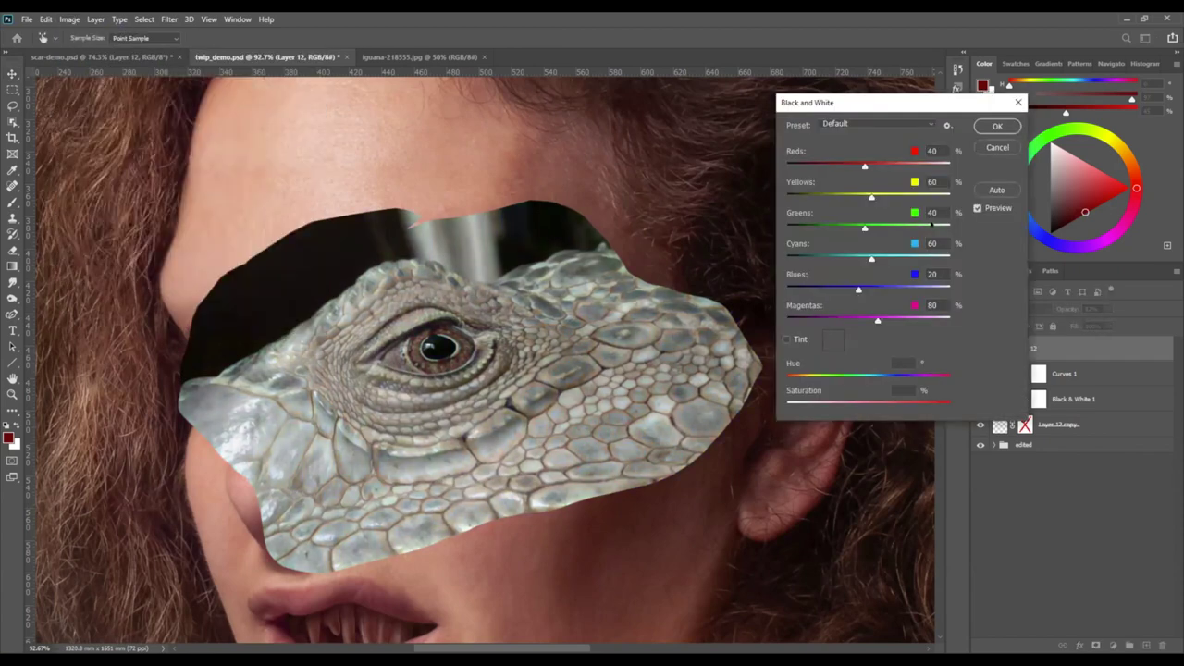
pyautogui.click(997, 126)
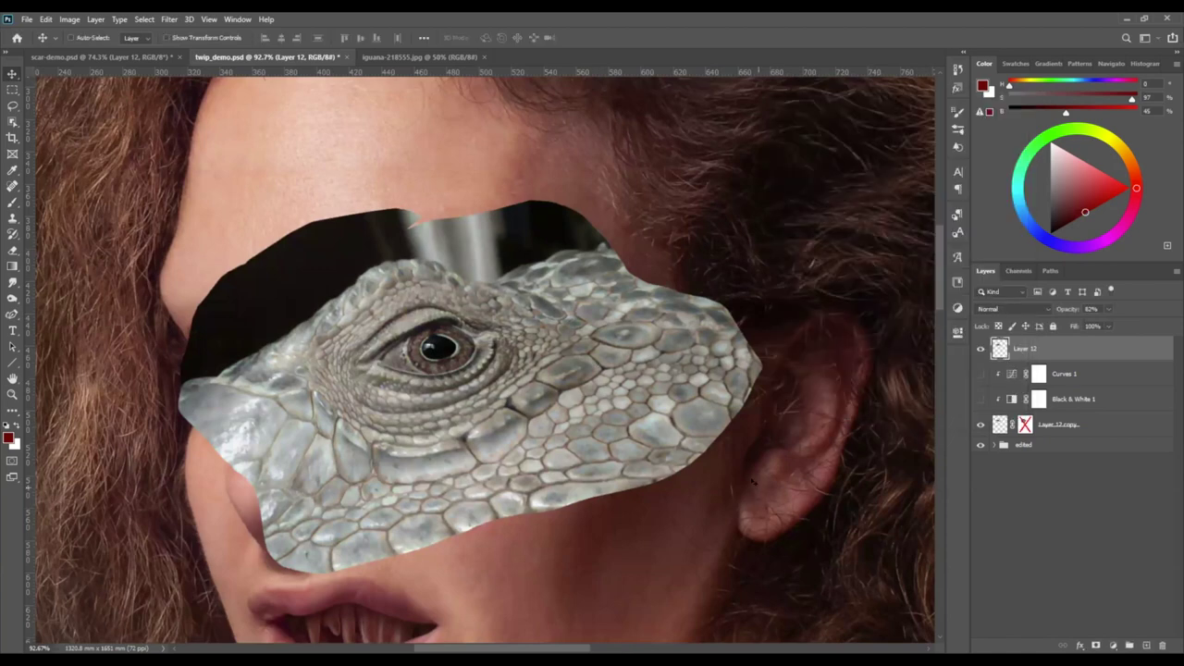
# Apply Curves directly to the gray iguana layer, with points at input 139, output 71 and input 206, output 168, and a lowered white end.
pyautogui.click(68, 19)
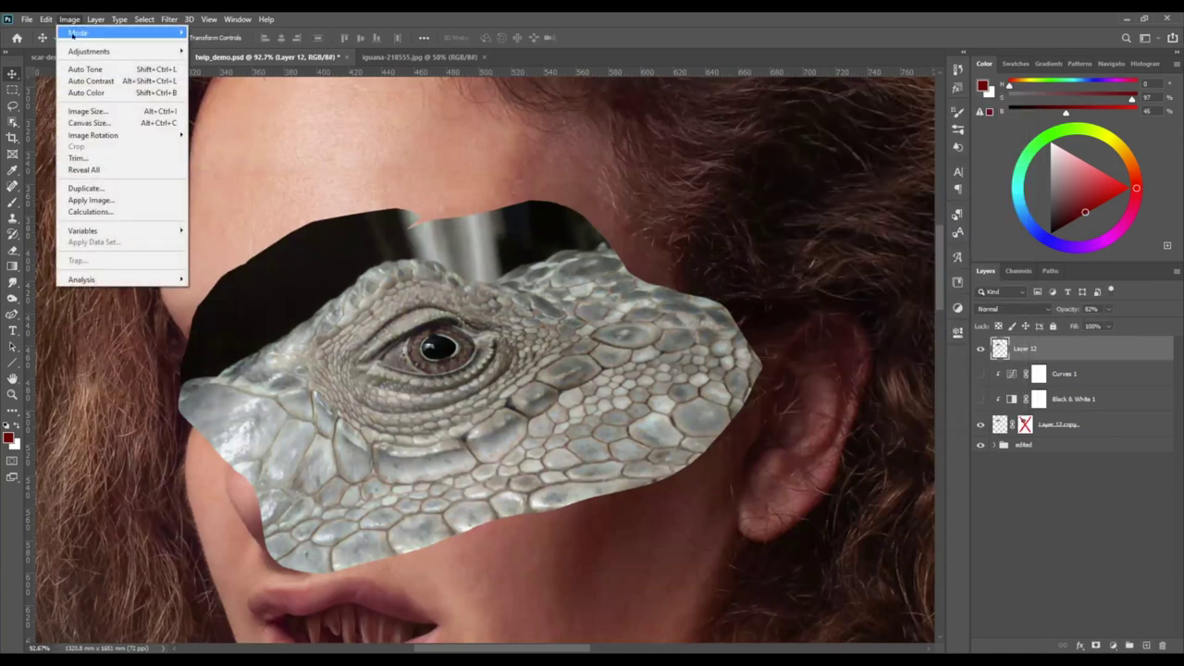
pyautogui.moveTo(157, 50)
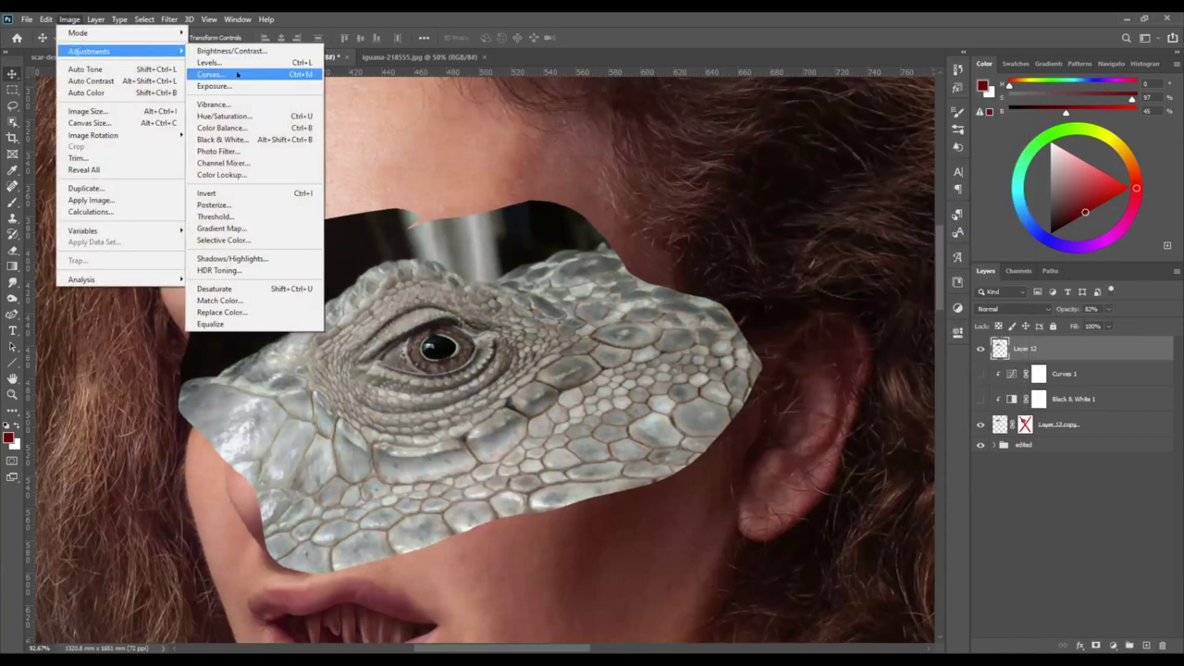
pyautogui.click(236, 74)
pyautogui.moveTo(796, 269); pyautogui.dragTo(804, 291)
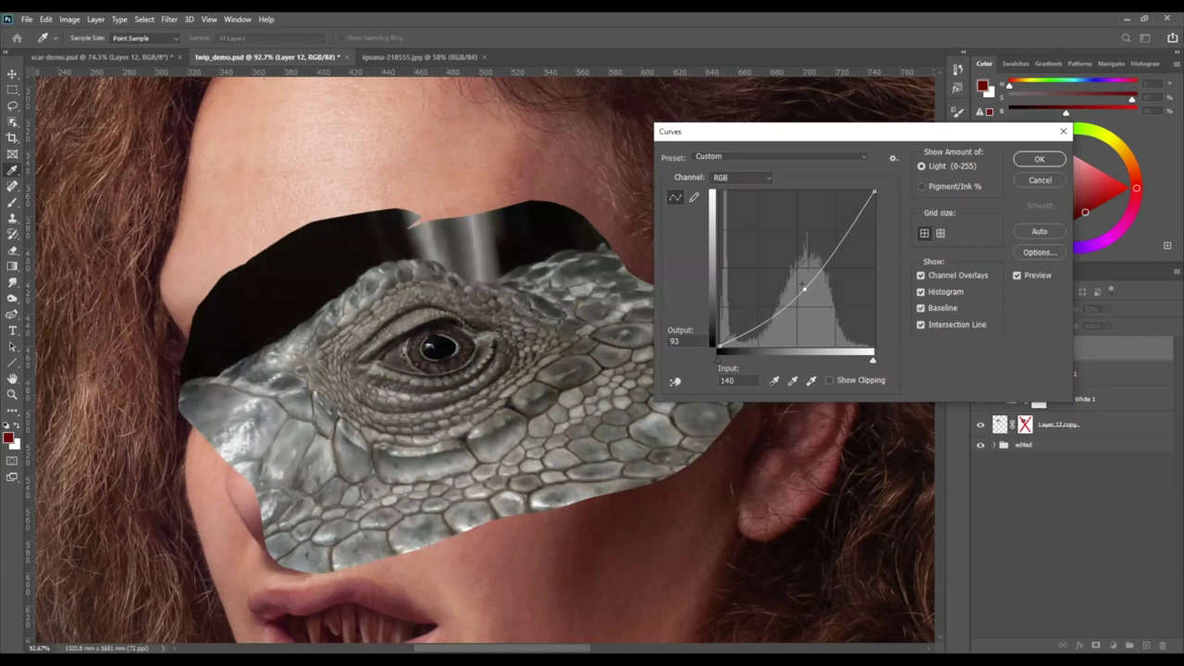
pyautogui.moveTo(803, 285); pyautogui.dragTo(803, 286)
pyautogui.moveTo(803, 286); pyautogui.dragTo(814, 295)
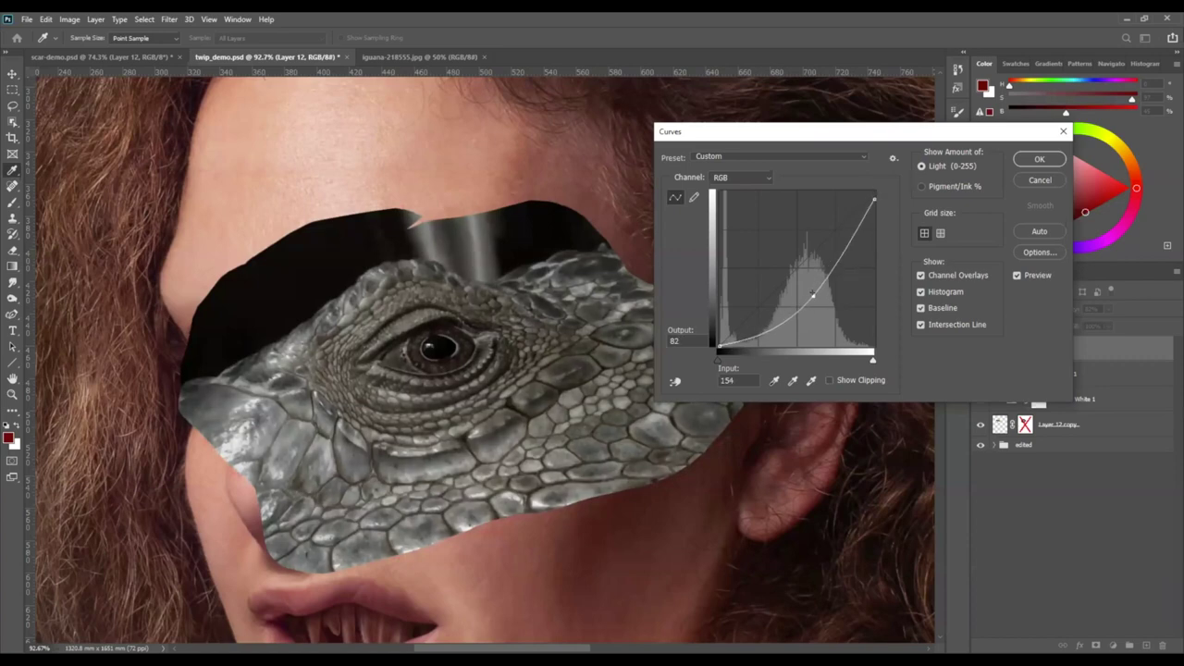
pyautogui.moveTo(841, 243); pyautogui.dragTo(844, 241)
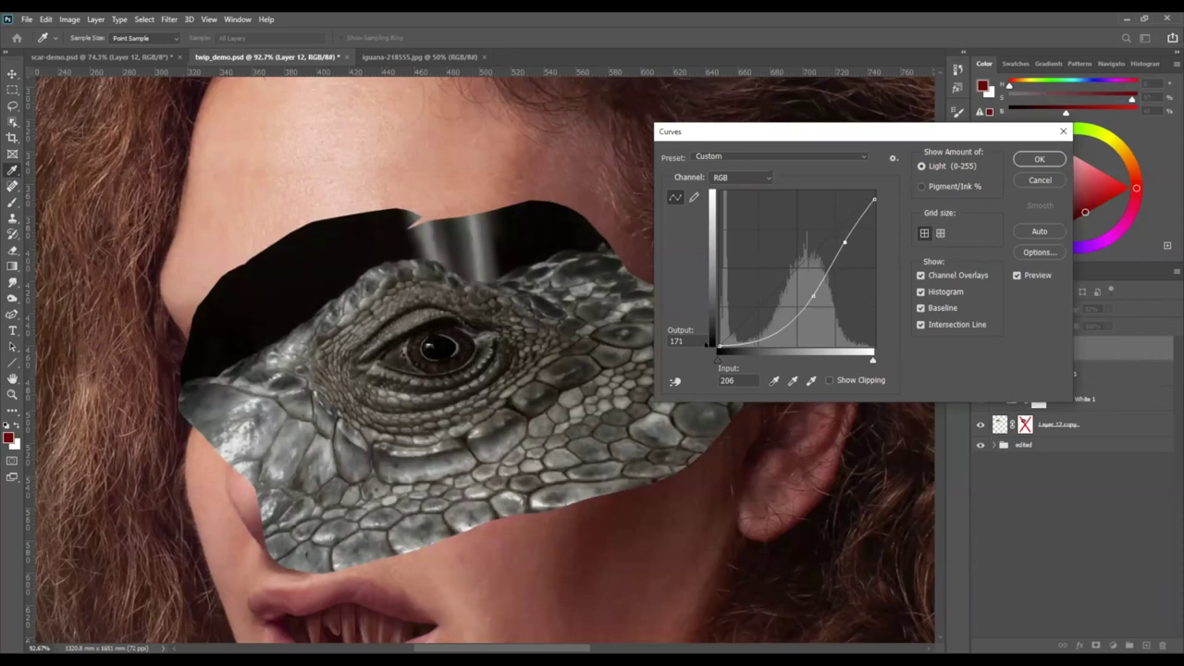
pyautogui.moveTo(812, 294); pyautogui.dragTo(803, 301)
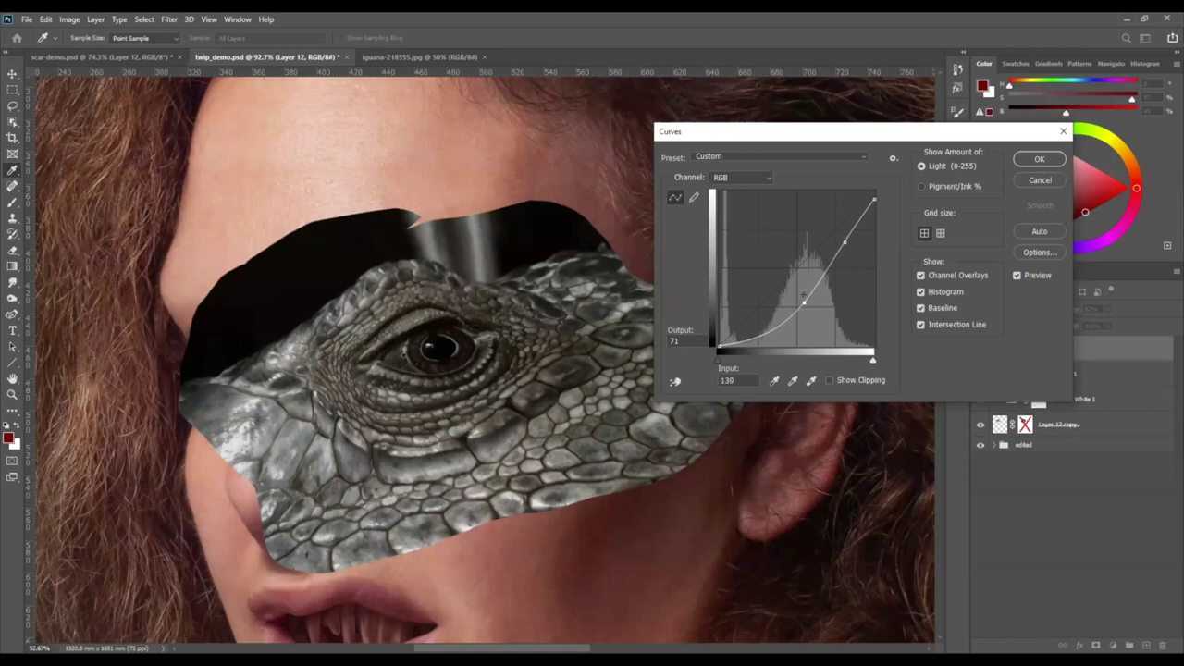
pyautogui.click(843, 242)
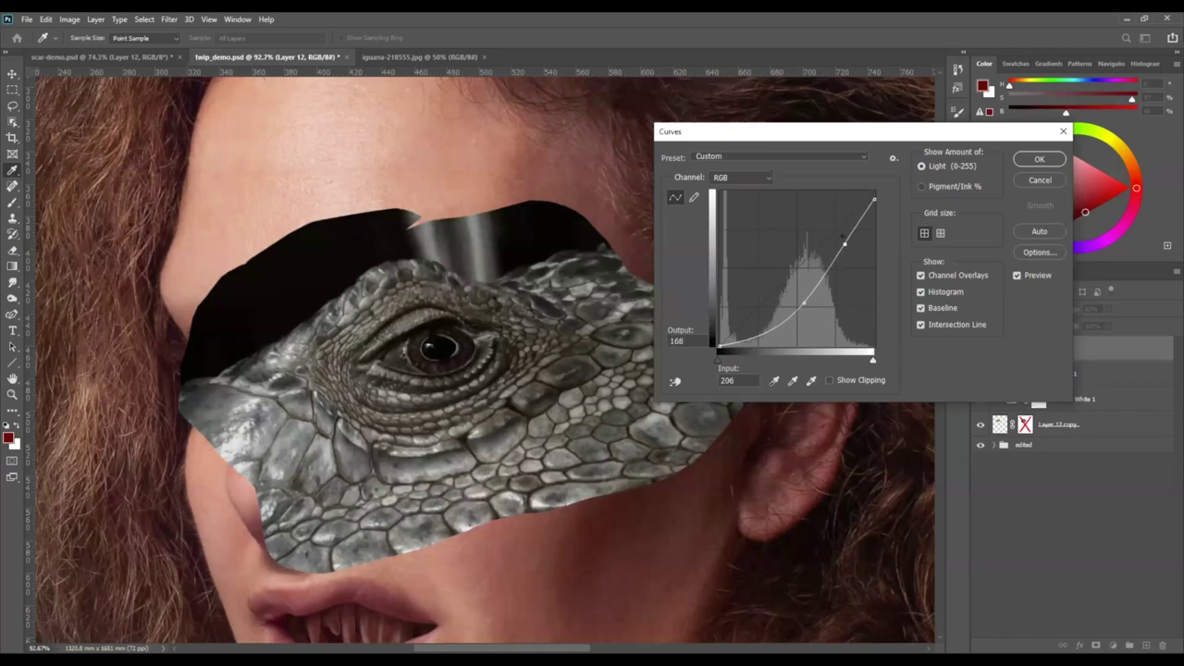
pyautogui.click(1040, 158)
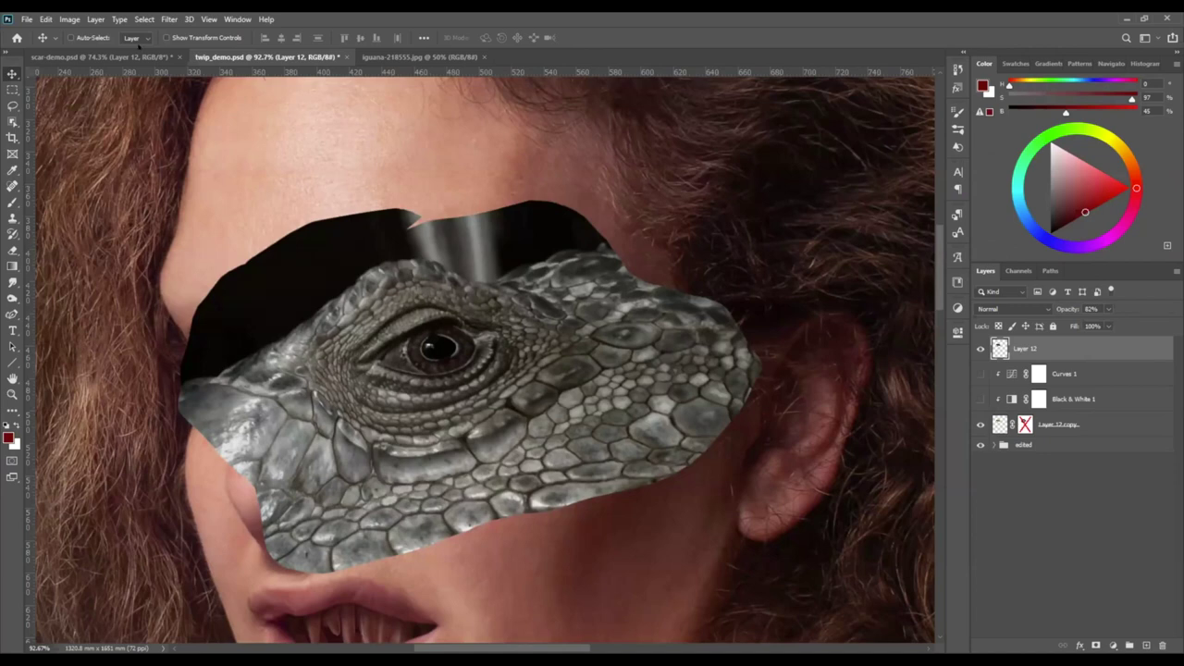
pyautogui.click(69, 18)
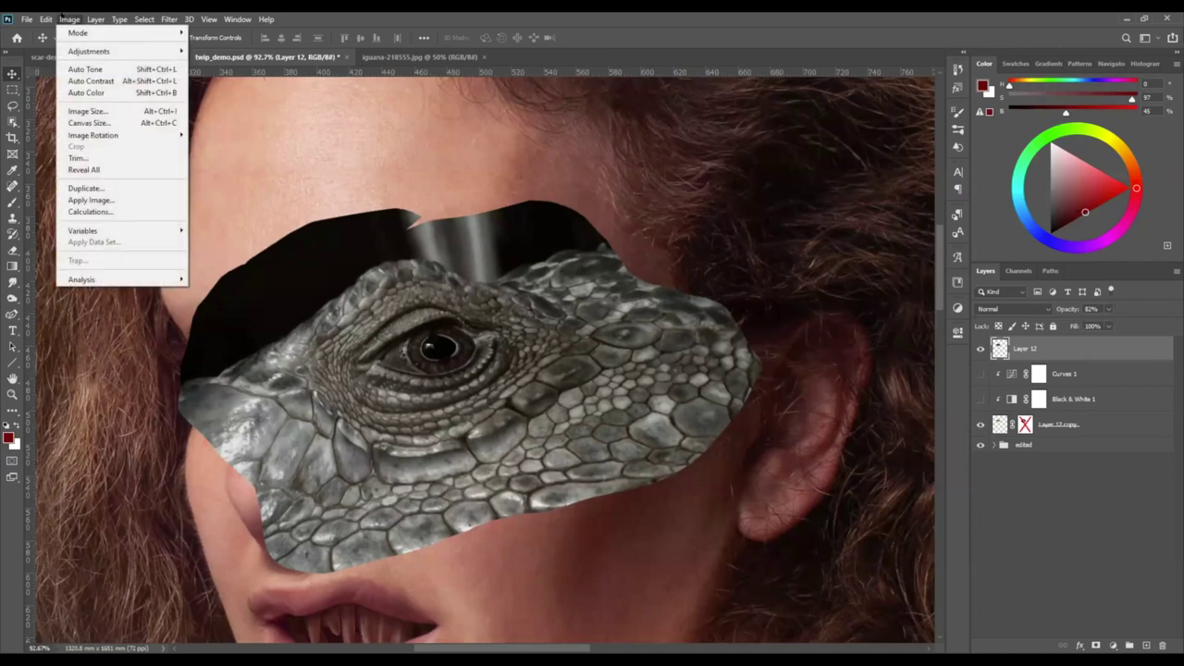
pyautogui.click(65, 18)
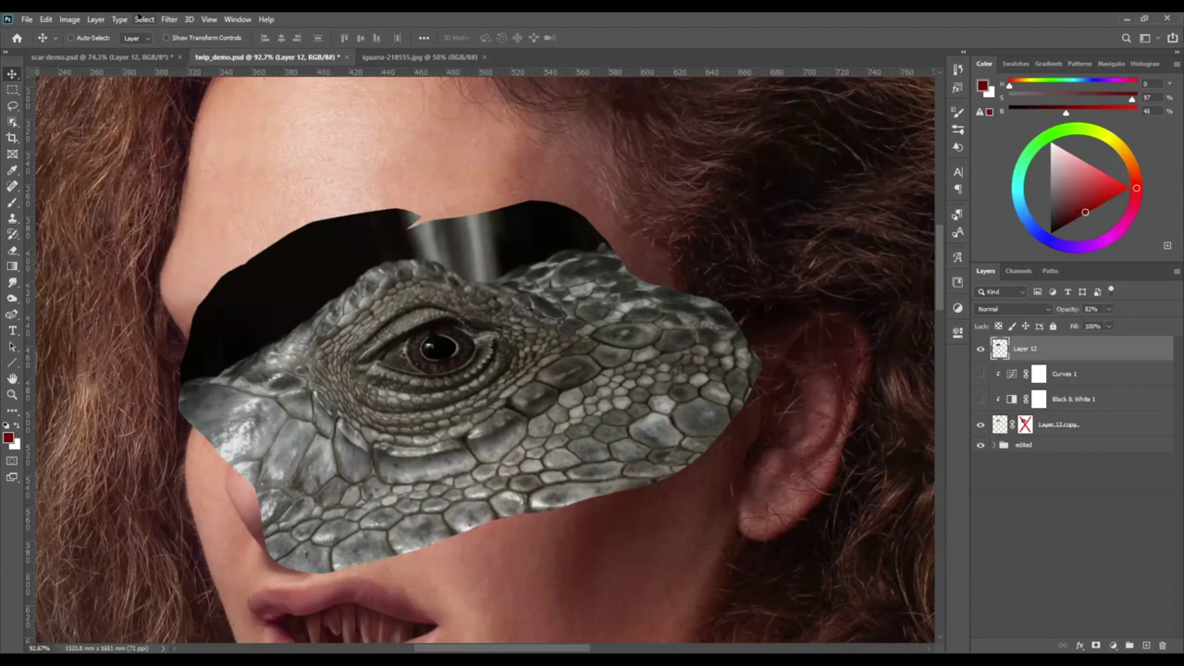
pyautogui.click(140, 19)
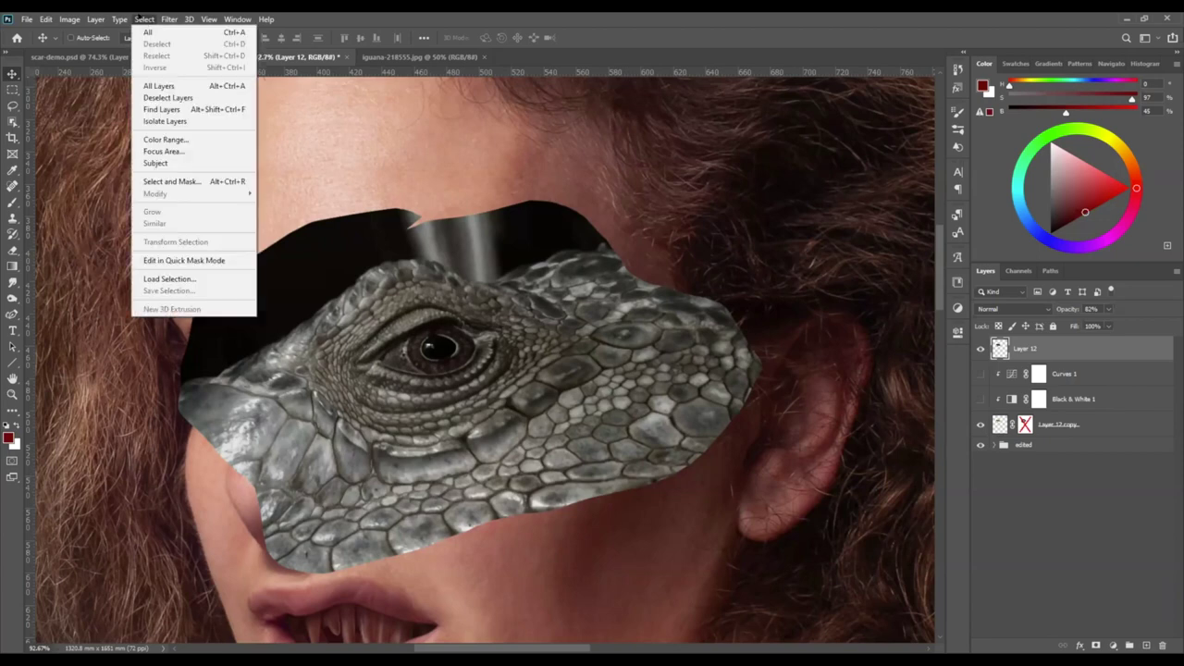
pyautogui.click(140, 19)
# Remove the dark background above the gray scales using the Eraser and a lasso selection, and hide the iguana copy layer below.
pyautogui.press('e')
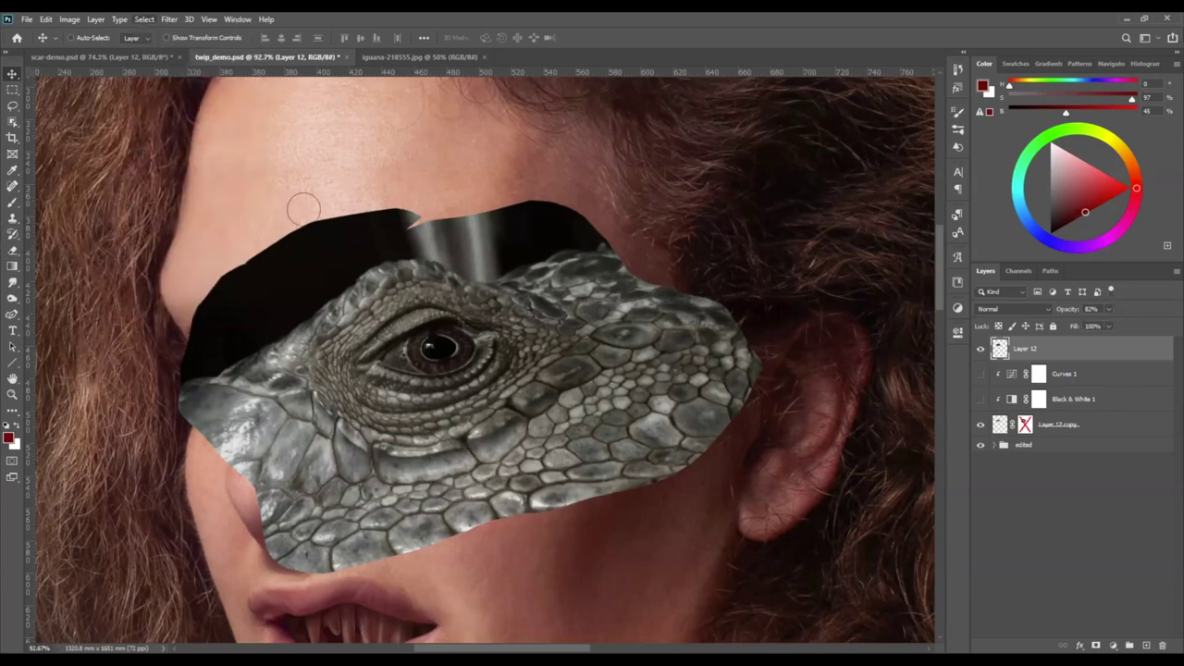
pyautogui.moveTo(304, 210); pyautogui.dragTo(238, 180)
pyautogui.moveTo(215, 132)
pyautogui.mouseDown()
pyautogui.moveTo(366, 197)
pyautogui.moveTo(314, 191)
pyautogui.moveTo(314, 179)
pyautogui.moveTo(293, 208)
pyautogui.moveTo(215, 260)
pyautogui.moveTo(297, 220)
pyautogui.moveTo(244, 288)
pyautogui.moveTo(445, 152)
pyautogui.moveTo(177, 268)
pyautogui.mouseUp()
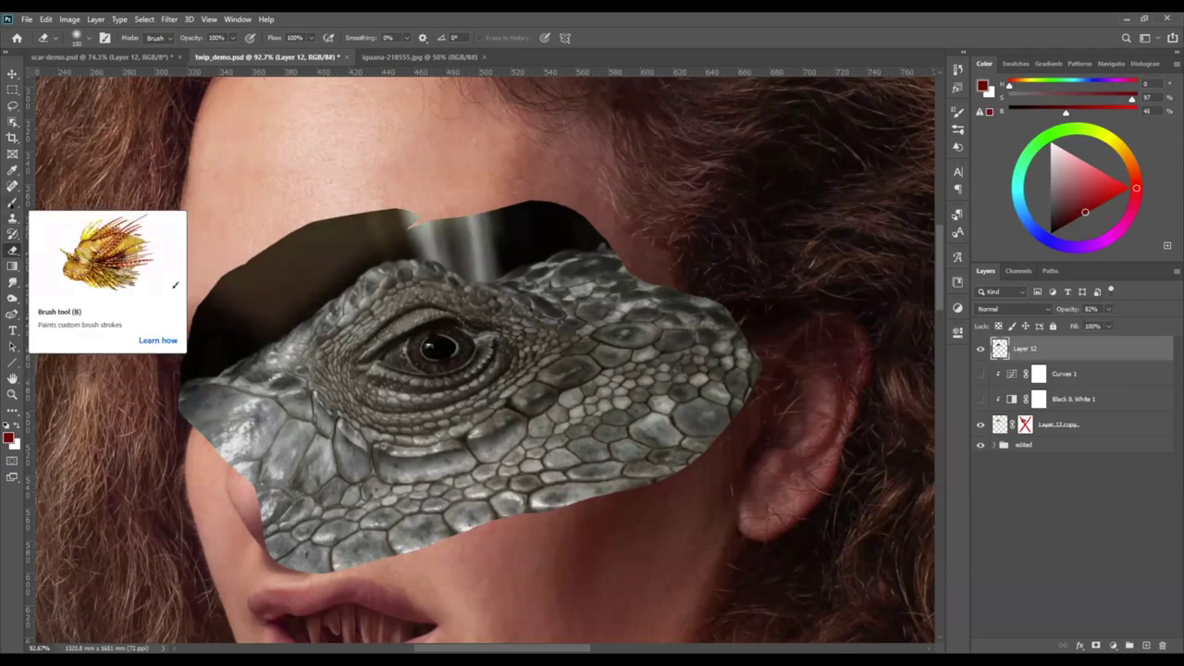
pyautogui.press('l')
pyautogui.moveTo(342, 181)
pyautogui.mouseDown()
pyautogui.moveTo(333, 314)
pyautogui.moveTo(379, 270)
pyautogui.moveTo(428, 264)
pyautogui.moveTo(479, 283)
pyautogui.moveTo(633, 252)
pyautogui.moveTo(518, 190)
pyautogui.mouseUp()
pyautogui.hotkey('ctrl', 'd')
pyautogui.click(980, 423)
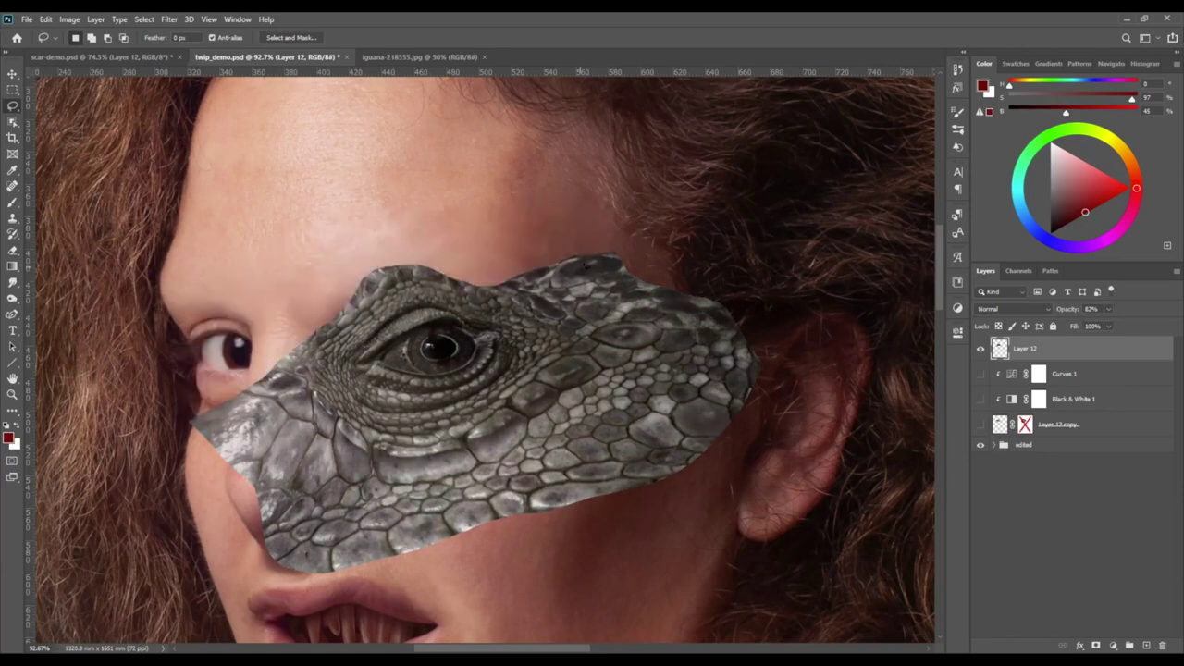
pyautogui.click(148, 17)
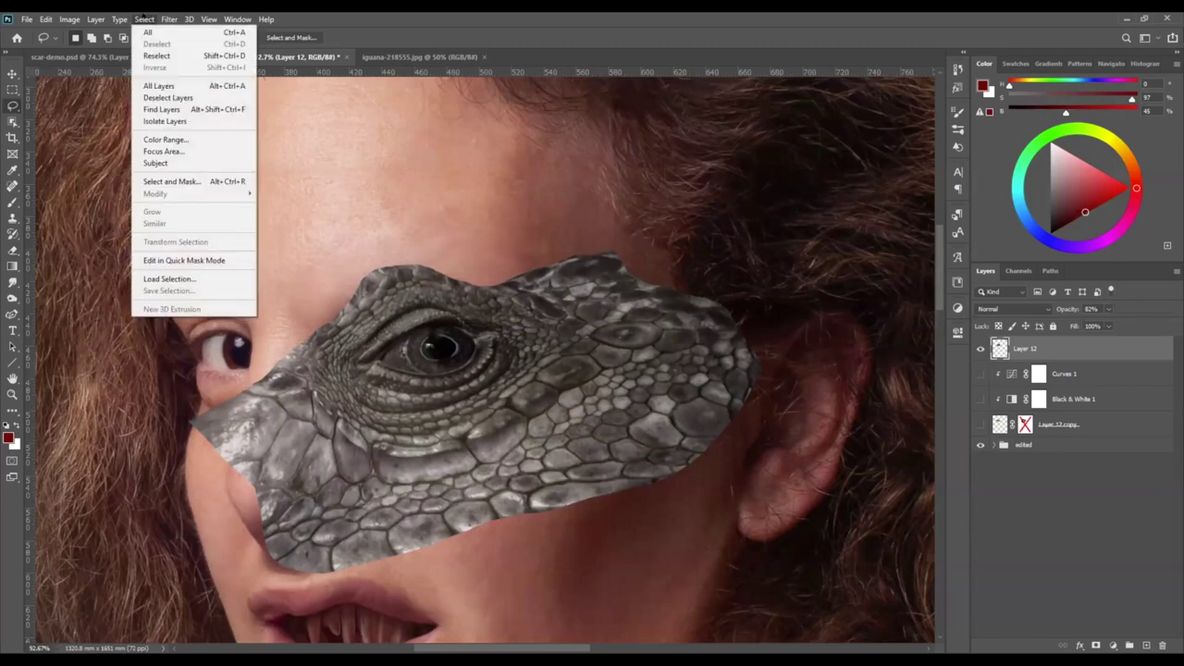
pyautogui.click(166, 139)
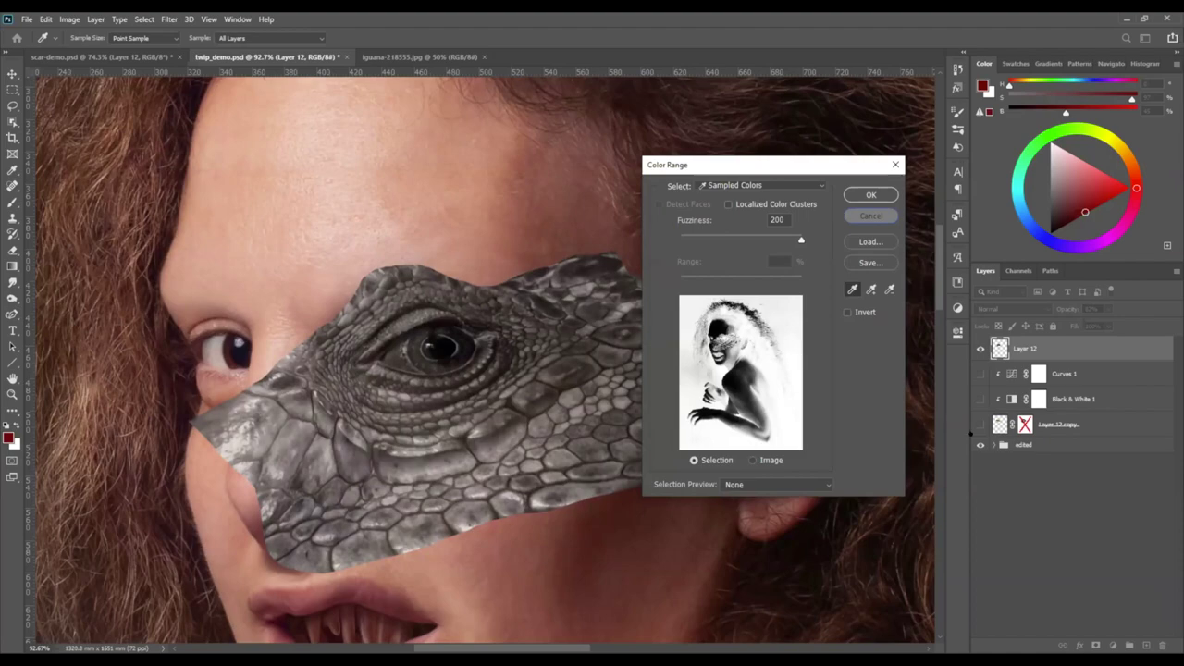
pyautogui.click(870, 194)
# Hide the edited group, set the gray iguana layer to 100% opacity, and select its scales by Color Range with fuzziness at about 200.
pyautogui.click(980, 444)
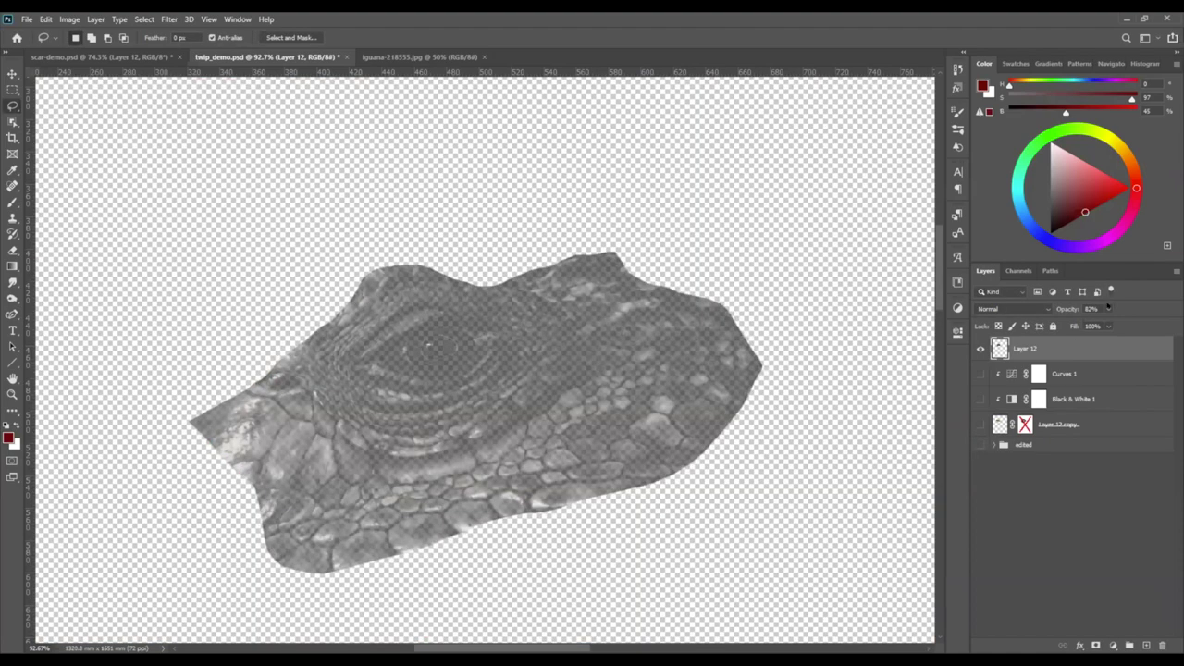
pyautogui.moveTo(1107, 308); pyautogui.dragTo(1121, 324)
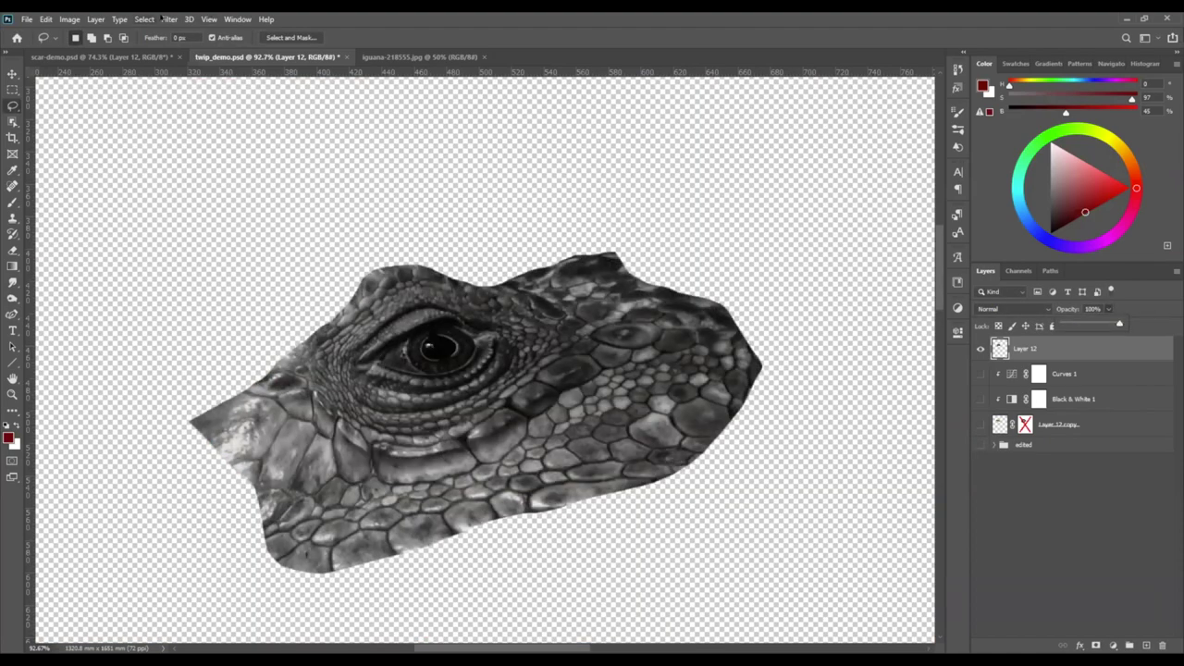
pyautogui.click(168, 18)
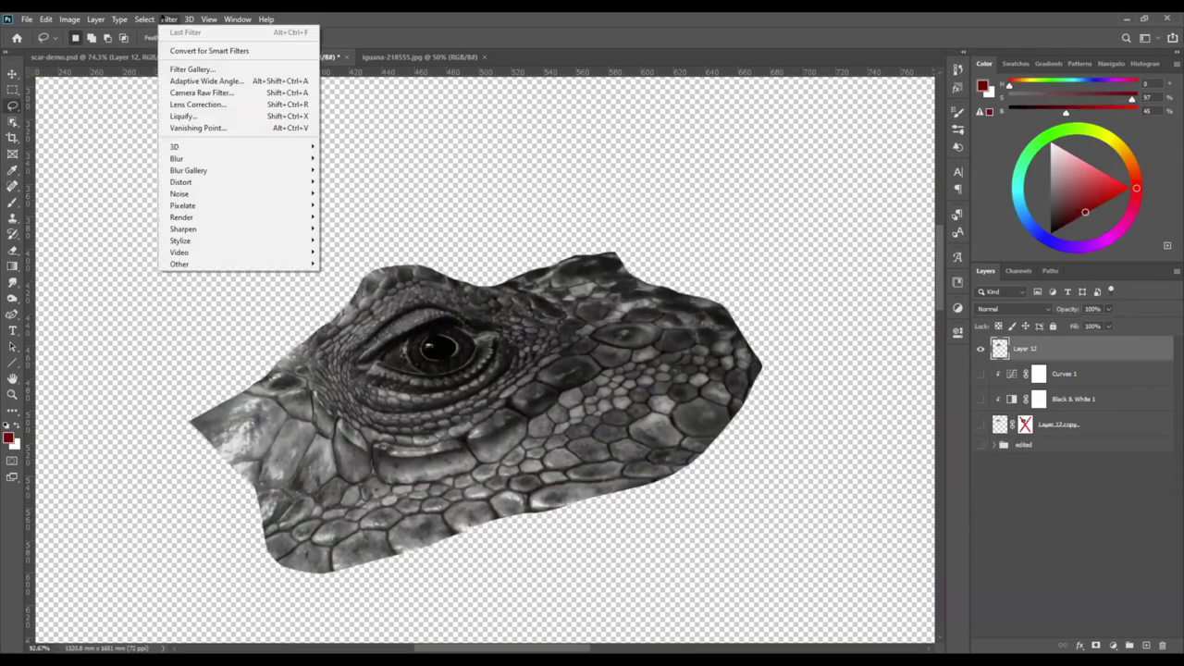
pyautogui.moveTo(145, 19)
pyautogui.click(185, 135)
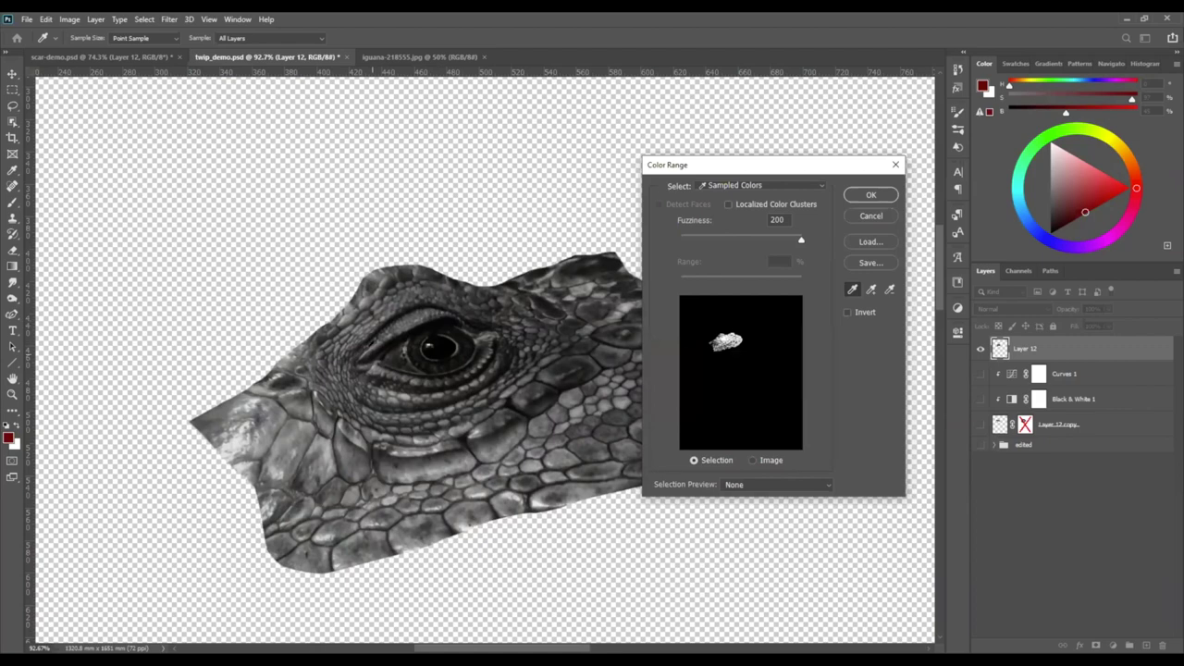
pyautogui.press('d')
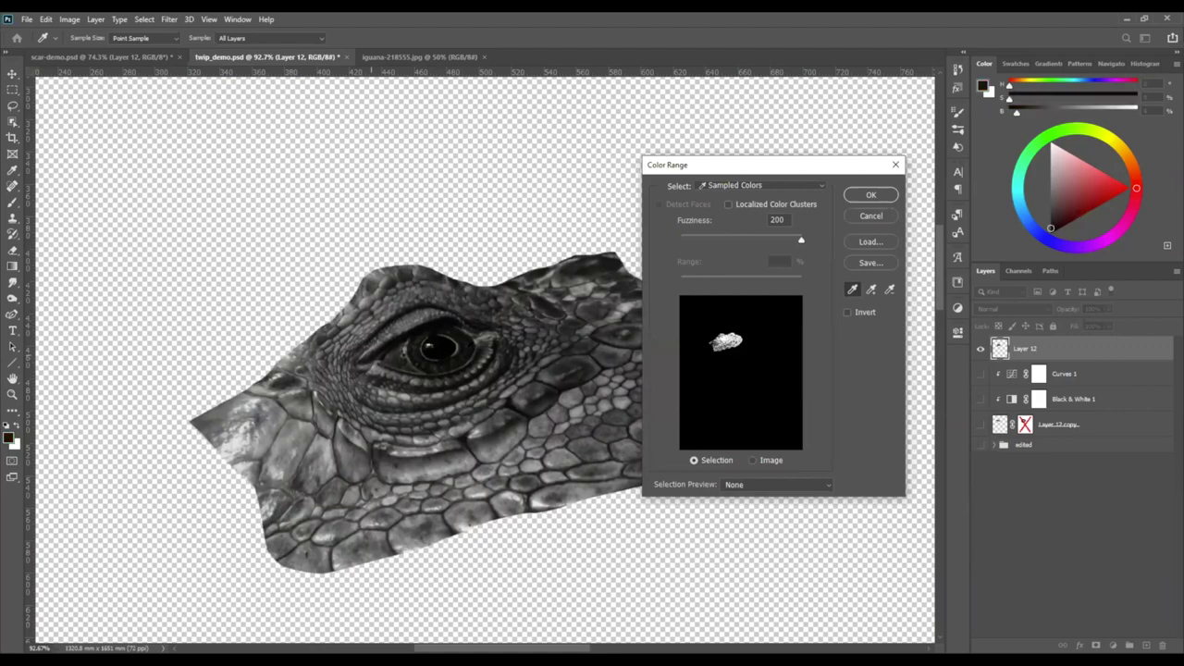
pyautogui.moveTo(800, 239)
pyautogui.mouseDown()
pyautogui.moveTo(765, 242)
pyautogui.moveTo(813, 242)
pyautogui.mouseUp()
pyautogui.moveTo(801, 241); pyautogui.dragTo(799, 241)
pyautogui.click(869, 193)
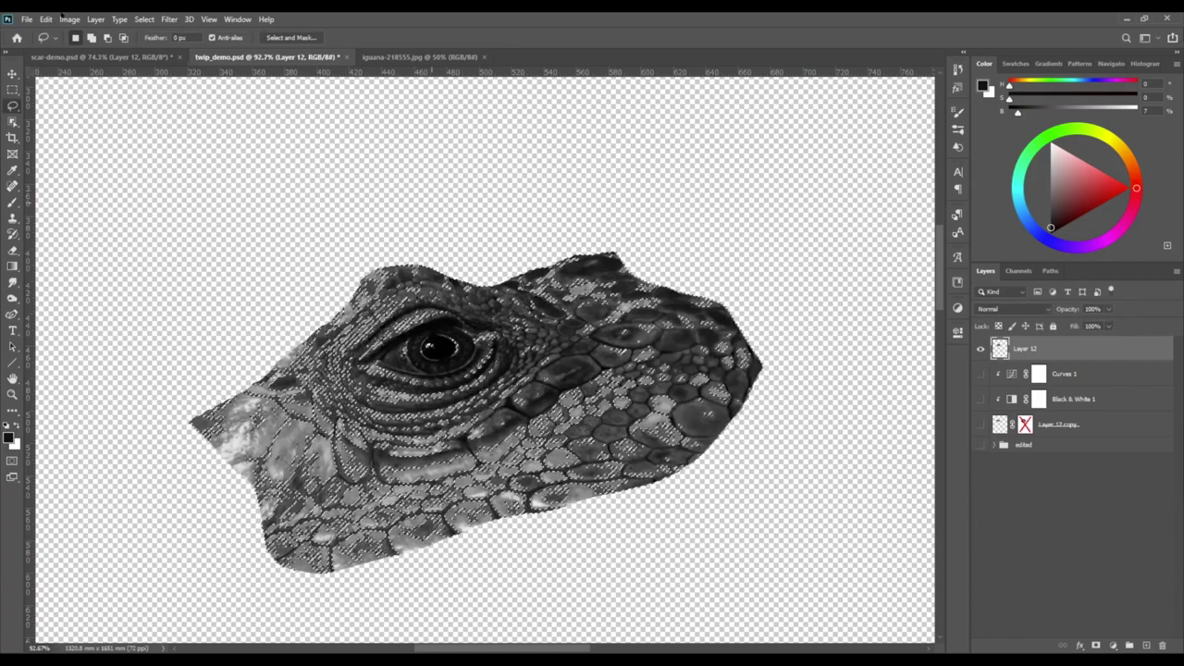
# Define a brush preset from the selected gray scales and name it Lizard Eye.
pyautogui.click(45, 19)
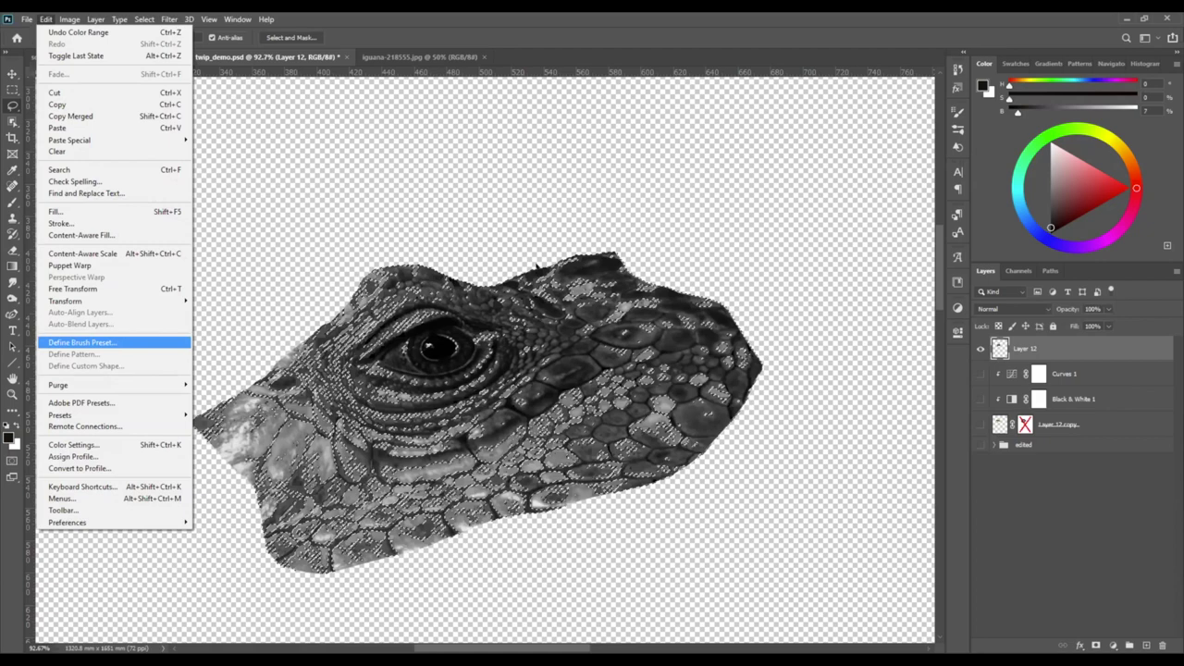
pyautogui.click(81, 342)
pyautogui.press('BackSpace')
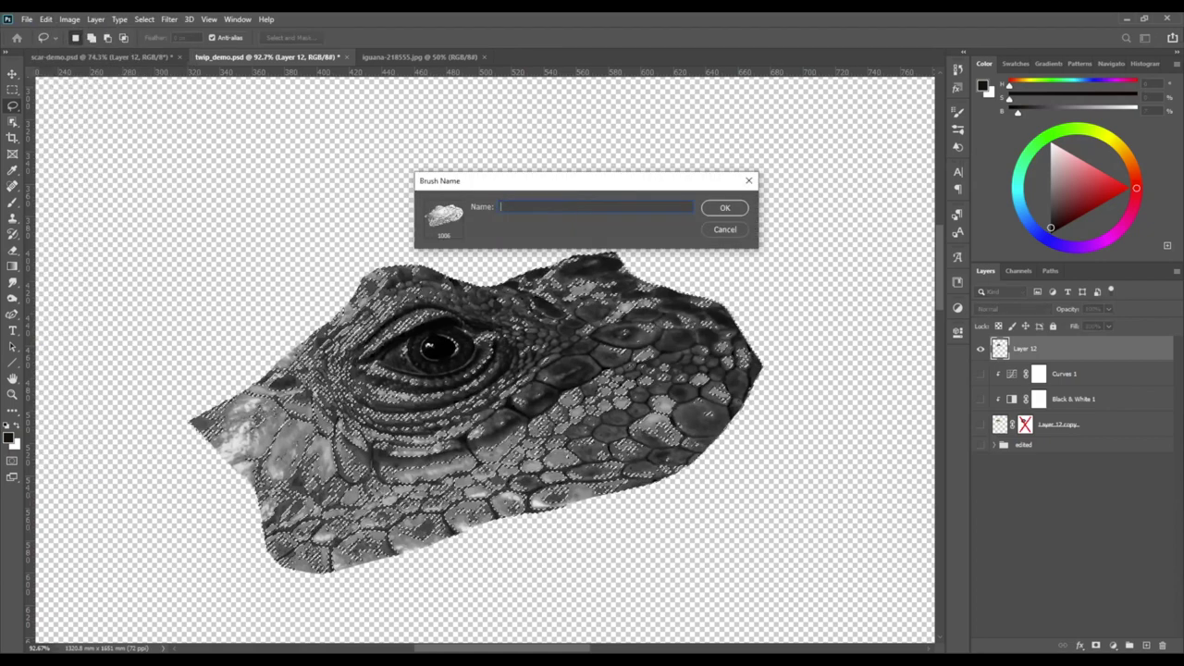
pyautogui.write('Lizard EYe')
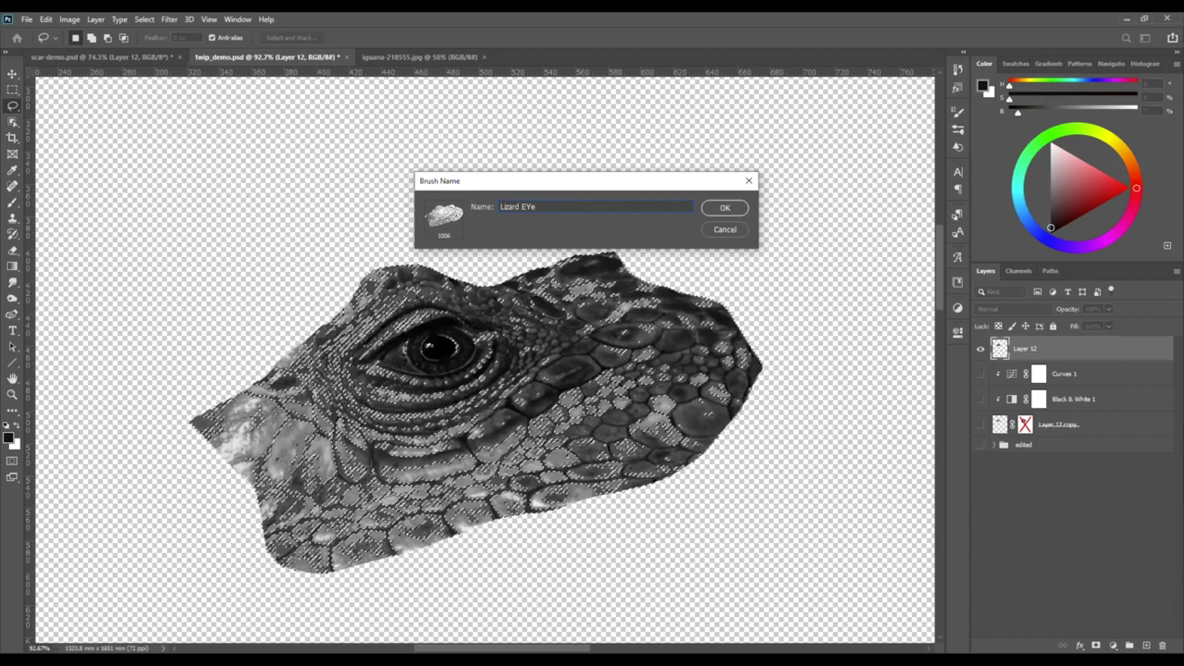
pyautogui.press('BackSpace')
pyautogui.press('BackSpace')
pyautogui.write('ye')
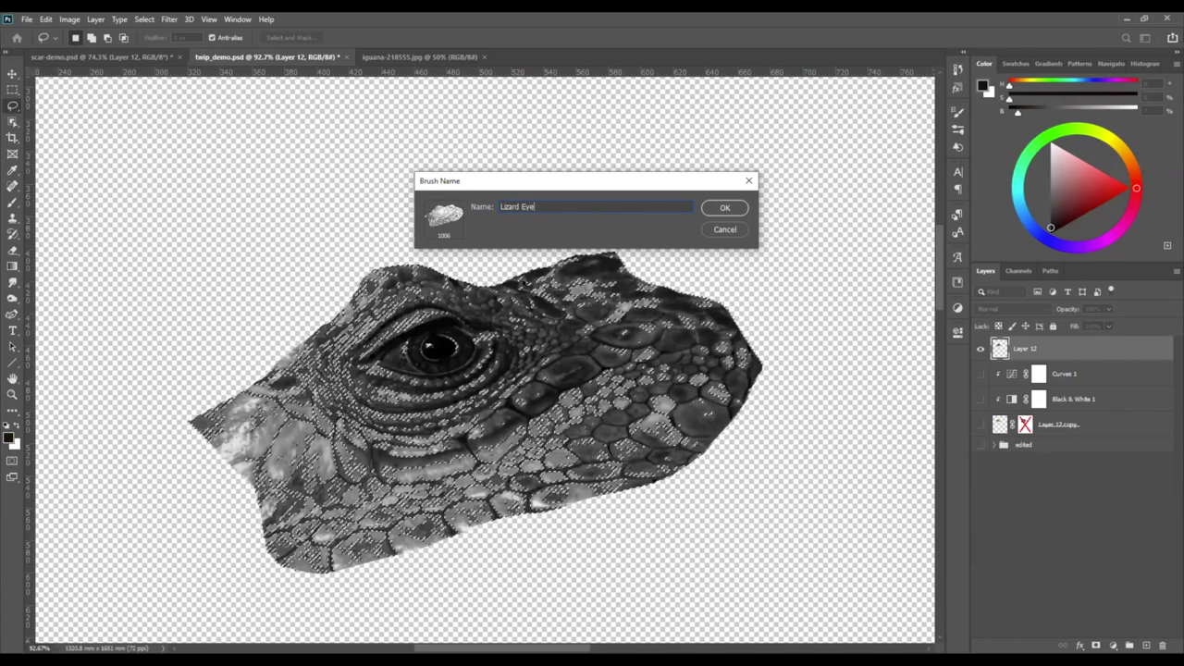
pyautogui.click(724, 208)
# Test the Lizard Eye brush with one black stamp on the empty canvas above the gray iguana scales.
pyautogui.press('b')
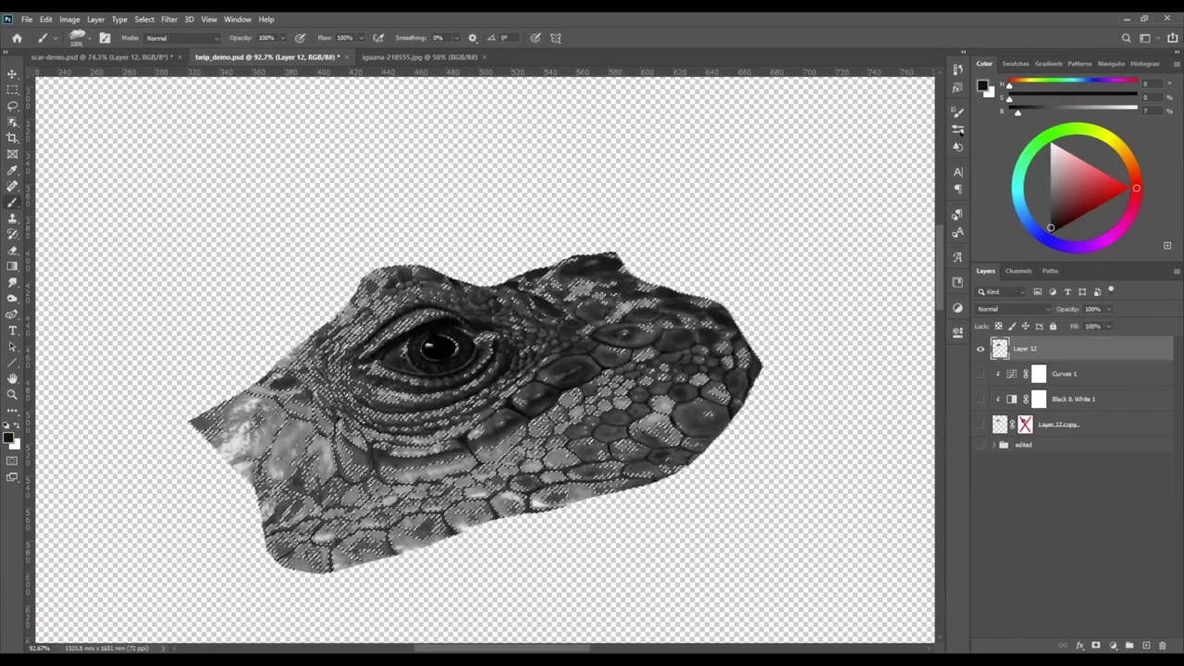
pyautogui.click(958, 131)
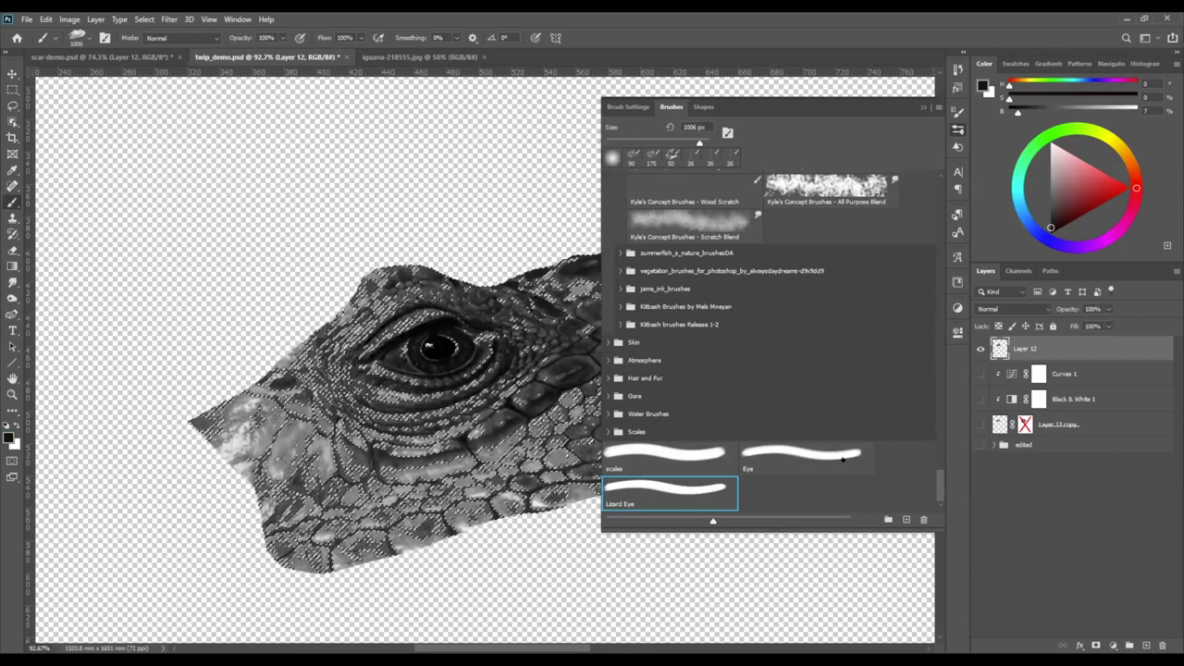
pyautogui.scroll(15, 842, 457)
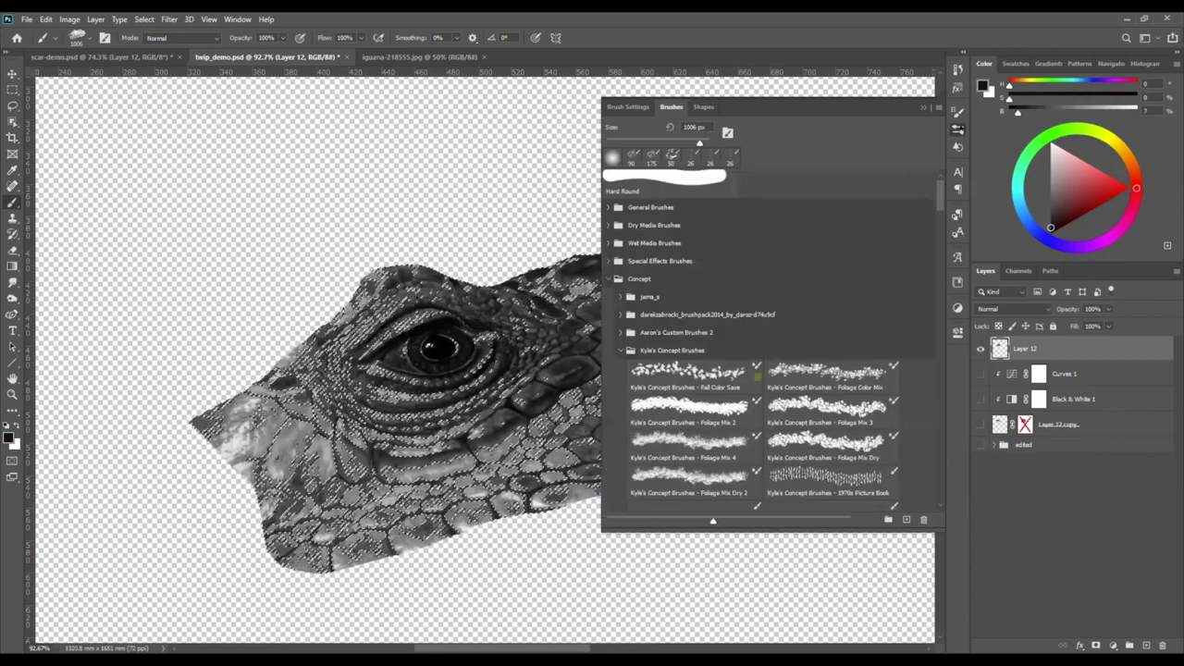
pyautogui.press('Escape')
pyautogui.keyDown('alt'); pyautogui.scroll(-5, 582, 320); pyautogui.keyUp('alt')
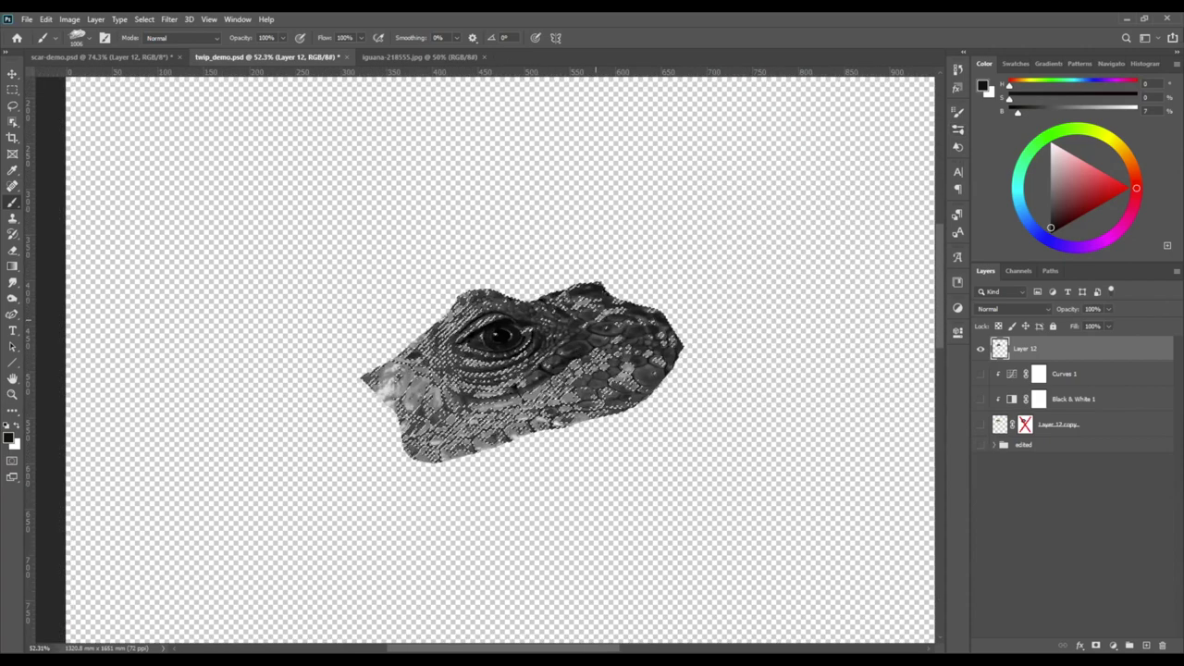
pyautogui.keyDown('alt'); pyautogui.scroll(-3, 581, 355); pyautogui.keyUp('alt')
pyautogui.click(542, 212)
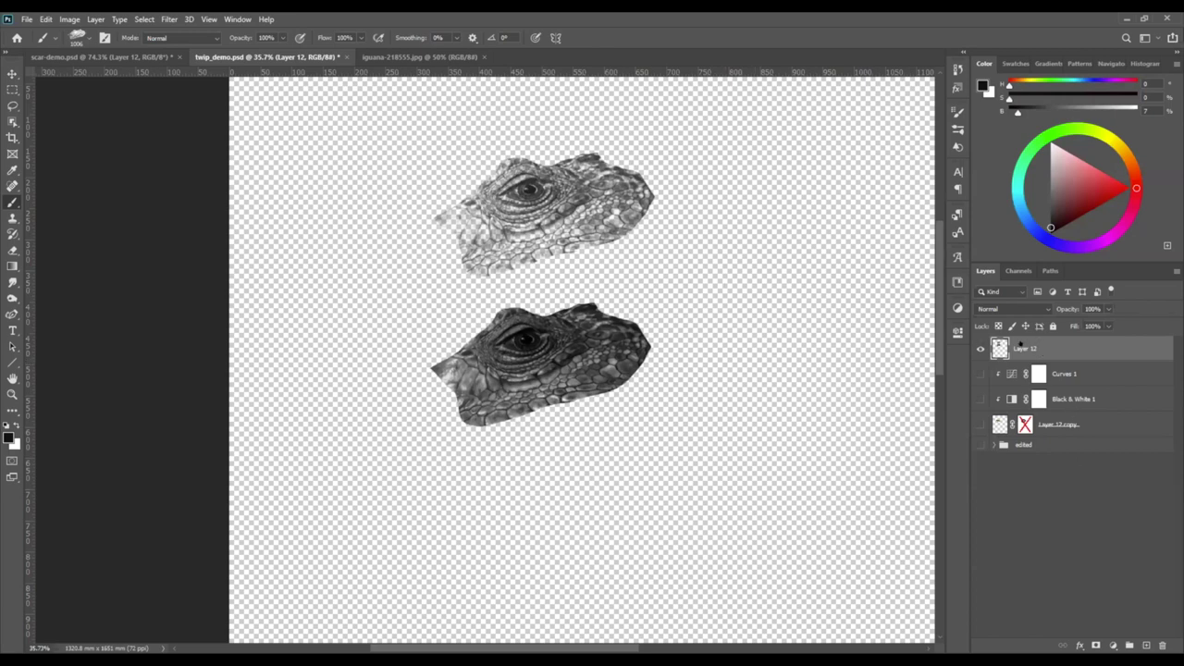
# Clear the gray scales and the test stamp so Layer 12 is empty, and show the edited group again.
pyautogui.moveTo(1020, 347); pyautogui.dragTo(1162, 644)
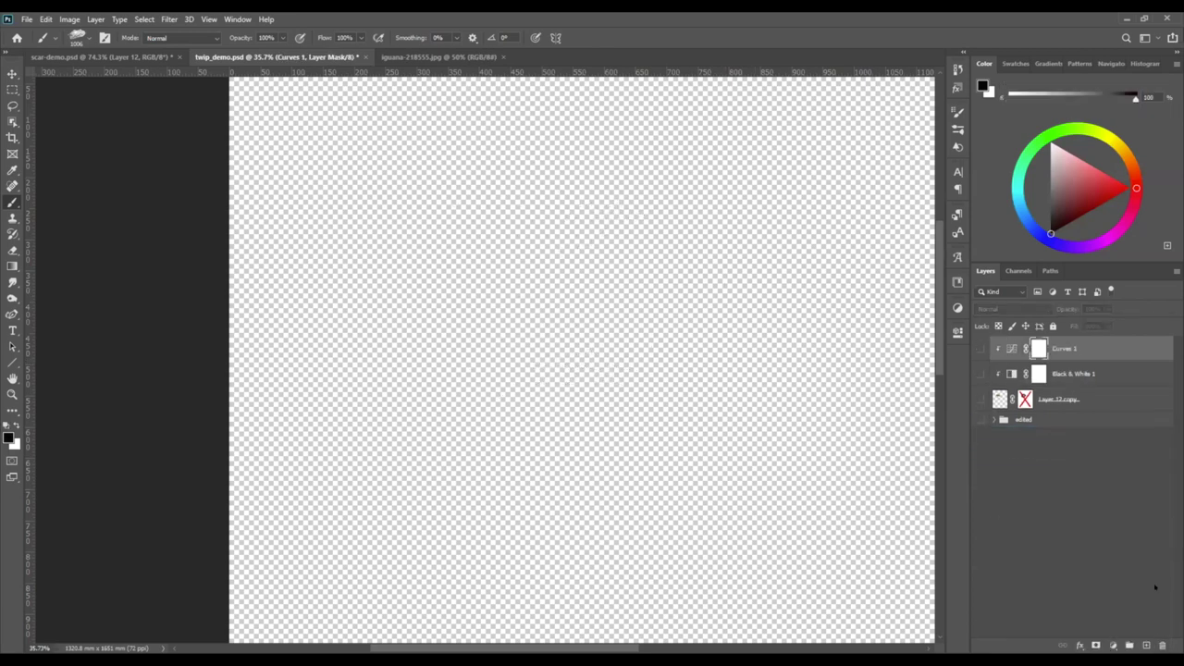
pyautogui.hotkey('ctrl', 'z')
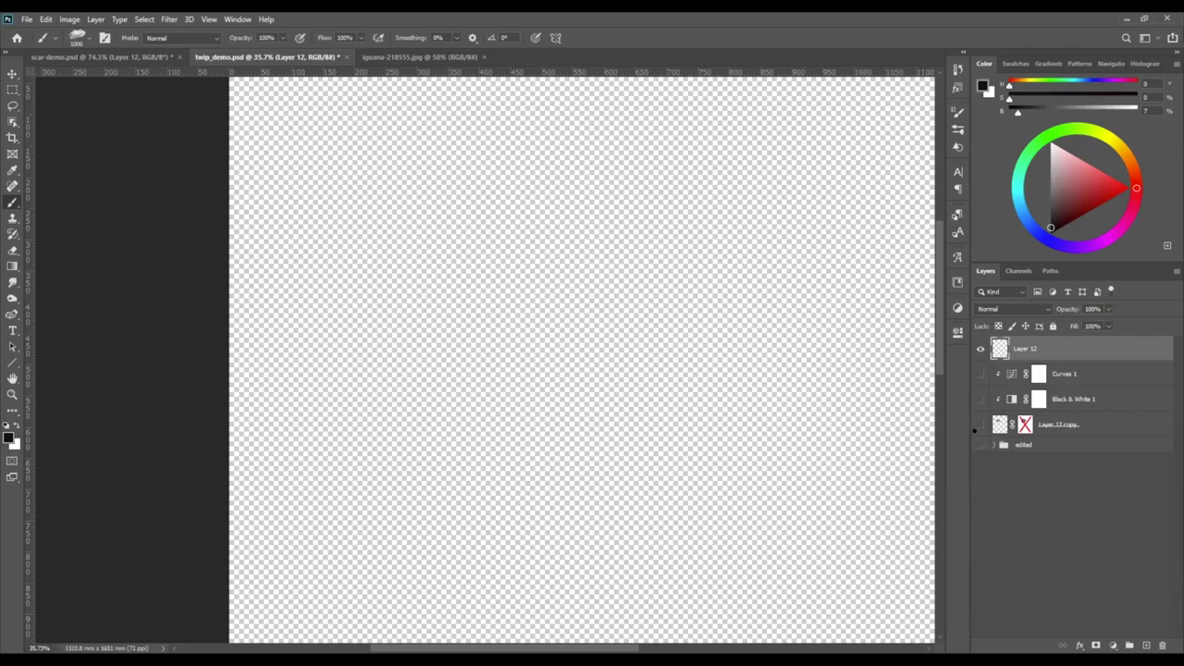
pyautogui.click(980, 444)
# Stamp the 1006 px Lizard Eye brush in black over the woman's eye and cheek, and shift the stamp slightly into place.
pyautogui.scroll(3, 584, 381)
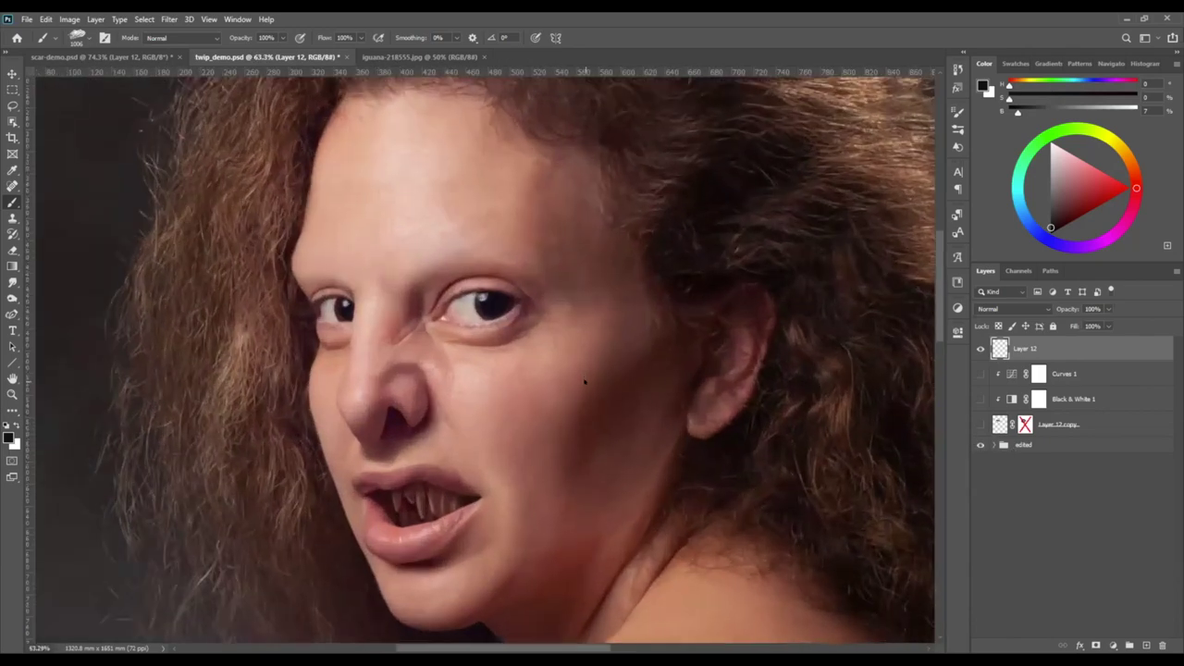
pyautogui.scroll(2, 584, 381)
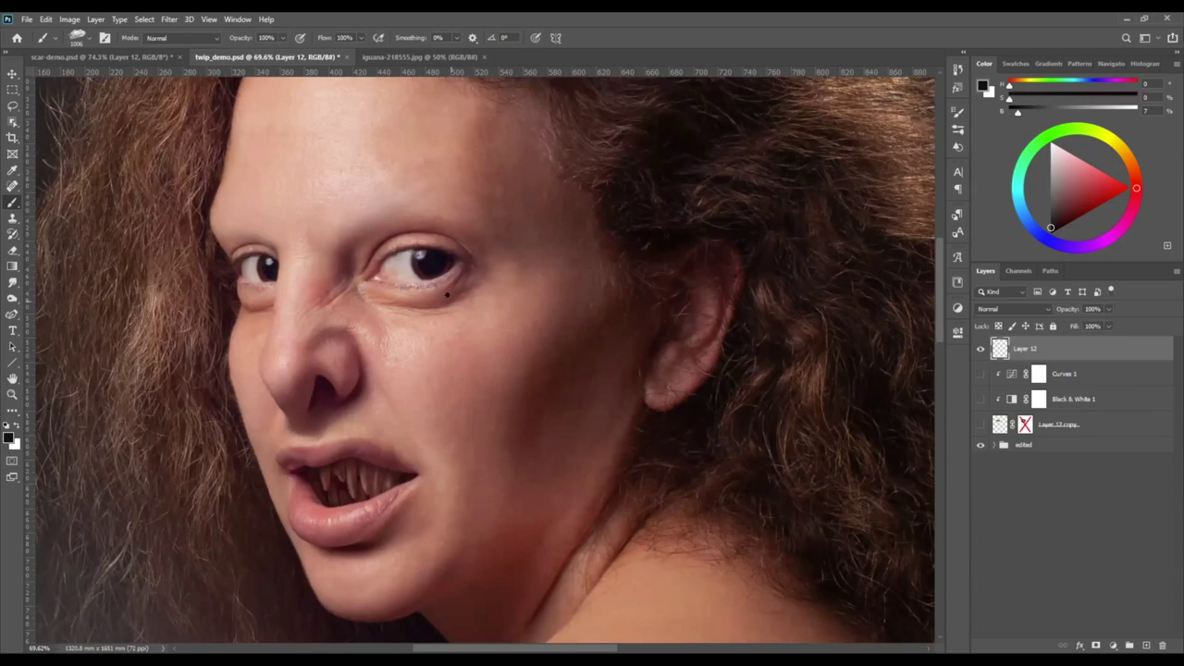
pyautogui.hotkey('ctrl', 'z')
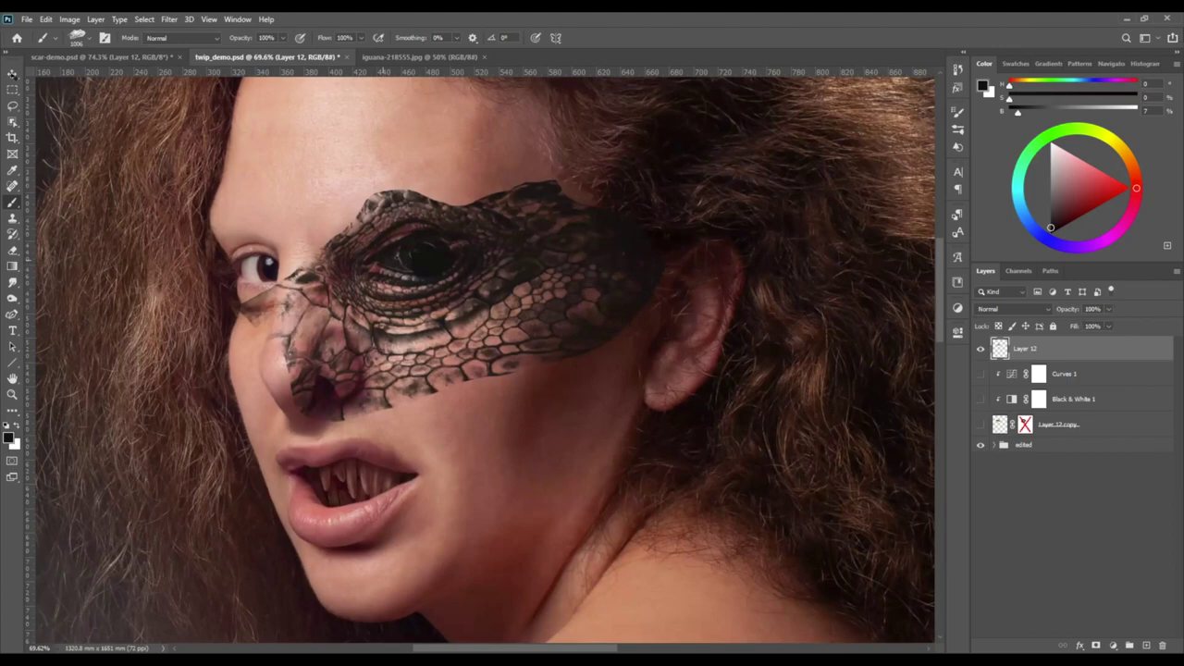
pyautogui.press('v')
pyautogui.moveTo(401, 262); pyautogui.dragTo(407, 268)
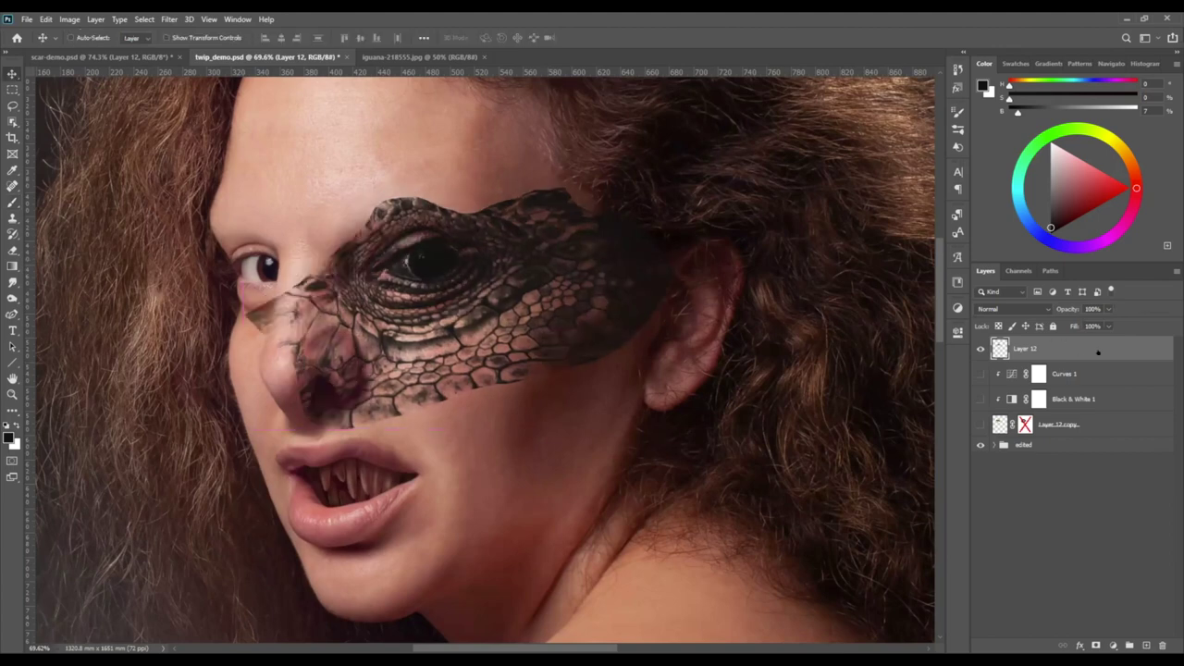
# Set the stamped scale layer's Fill Opacity to 0% and add a Bevel & Emboss effect in its layer style.
pyautogui.doubleClick(1098, 352)
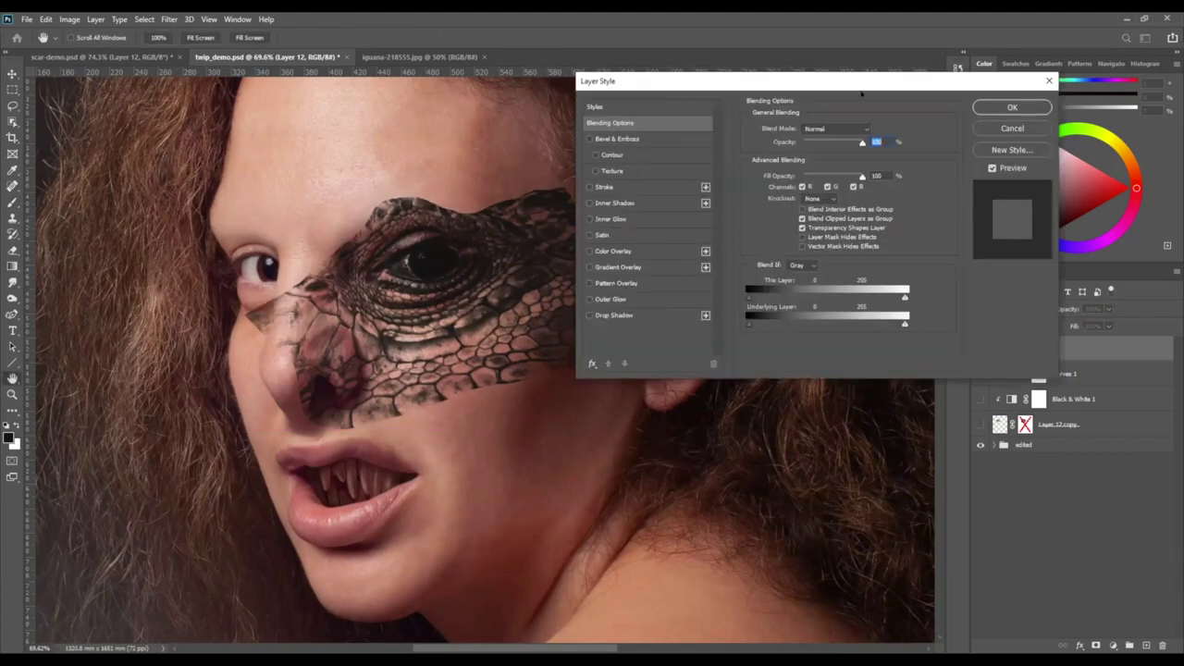
pyautogui.moveTo(861, 92); pyautogui.dragTo(916, 186)
pyautogui.press('Tab')
pyautogui.write('0')
pyautogui.click(644, 233)
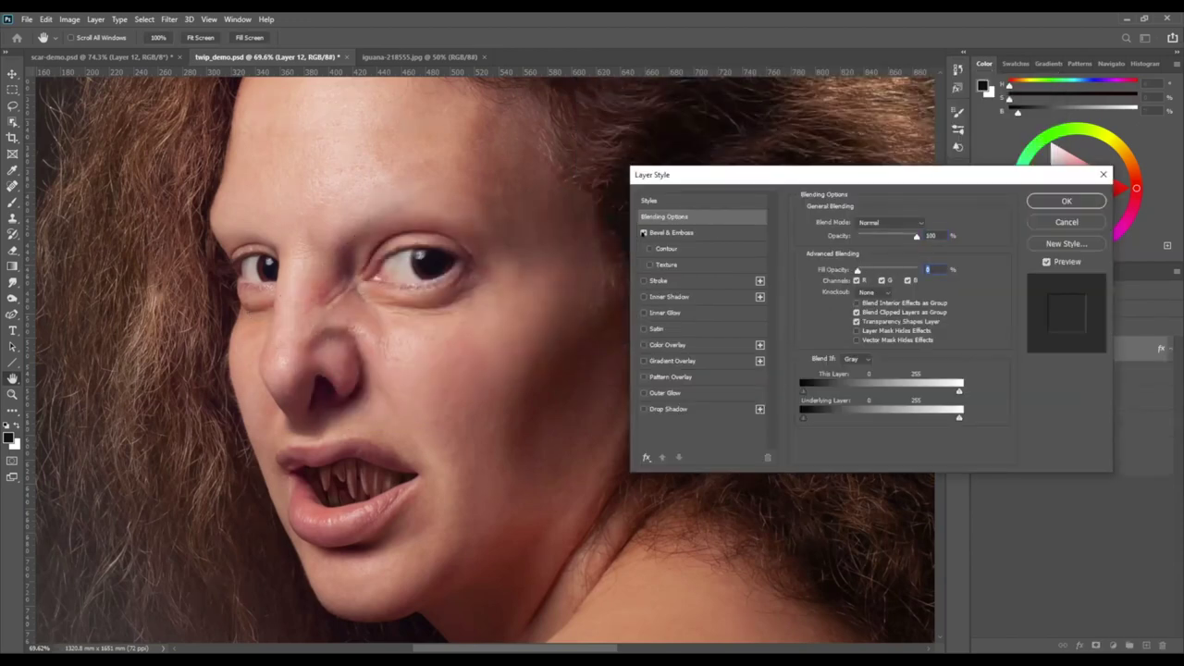
pyautogui.click(710, 232)
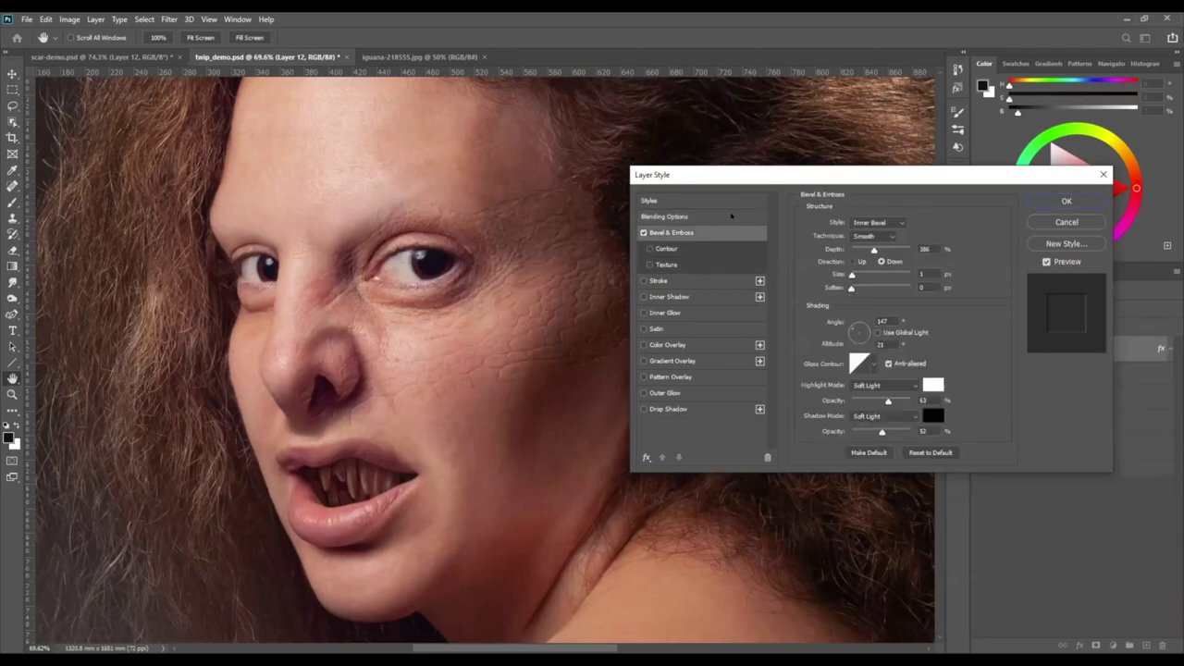
# Apply the bevel with direction Down, depth 282%, size 4 px, soften 1 px, highlight opacity about 50% and shadow opacity about 60%.
pyautogui.moveTo(770, 173); pyautogui.dragTo(762, 143)
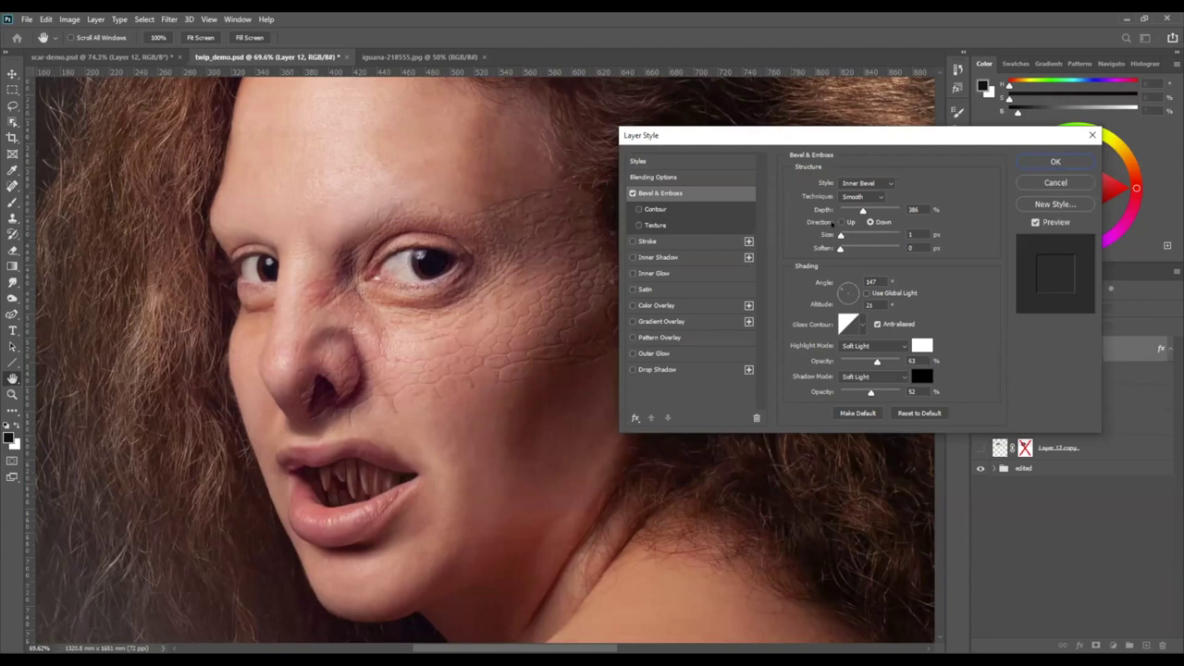
pyautogui.click(841, 222)
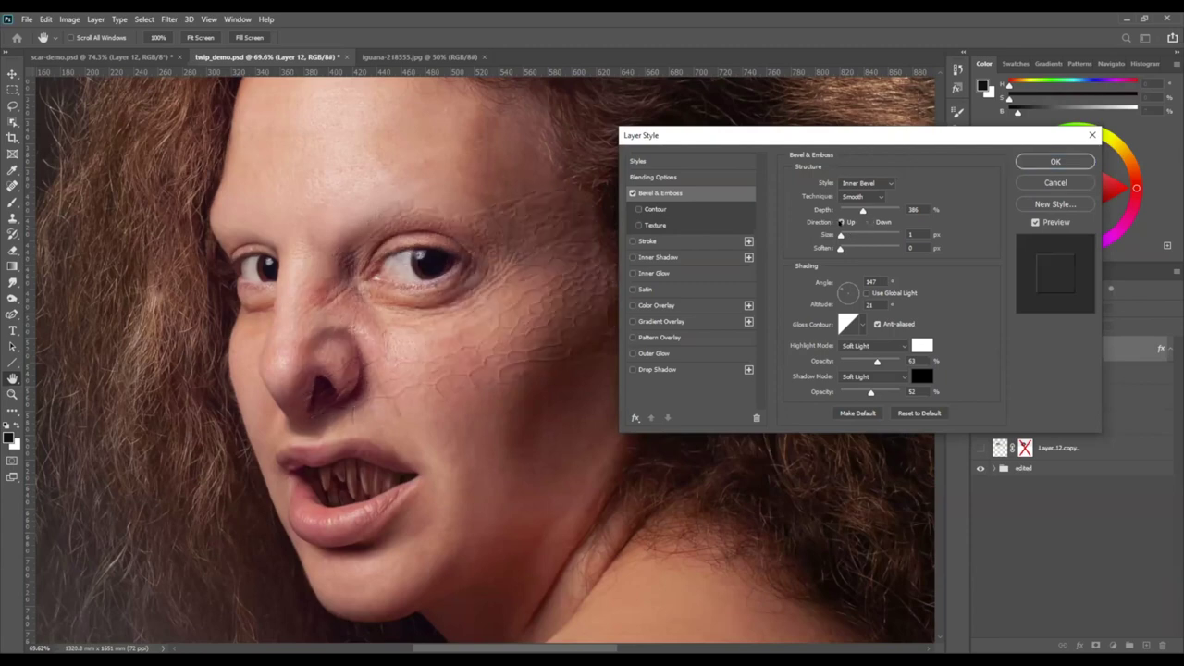
pyautogui.click(871, 223)
pyautogui.moveTo(863, 211); pyautogui.dragTo(841, 235)
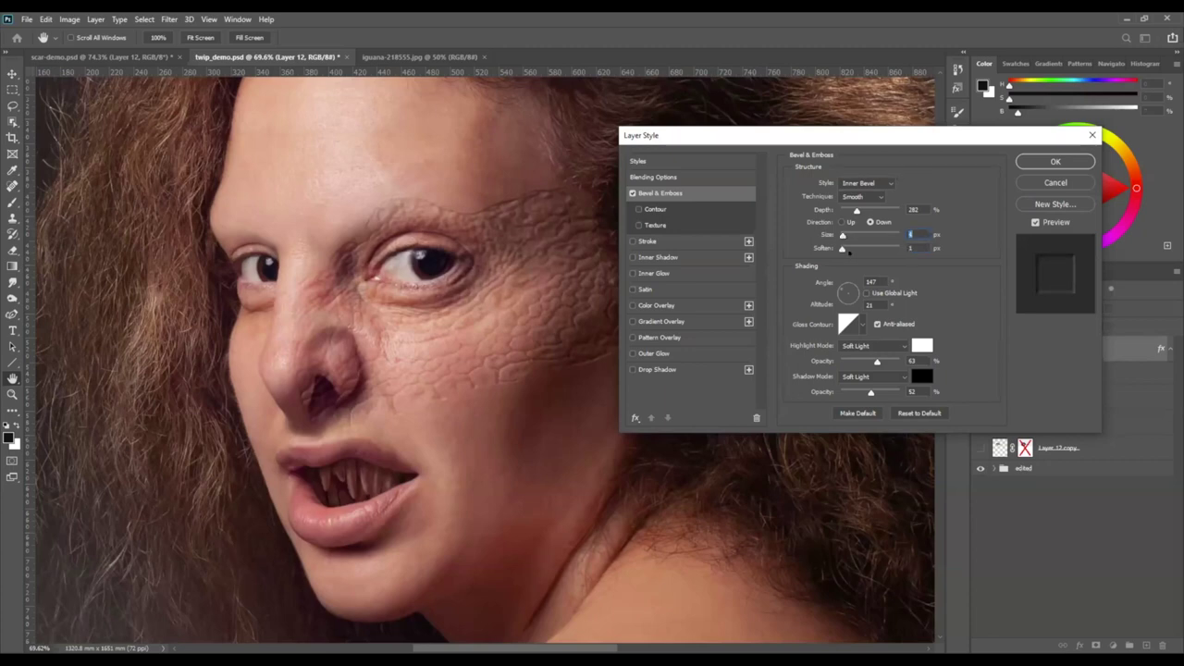
pyautogui.moveTo(876, 361); pyautogui.dragTo(876, 392)
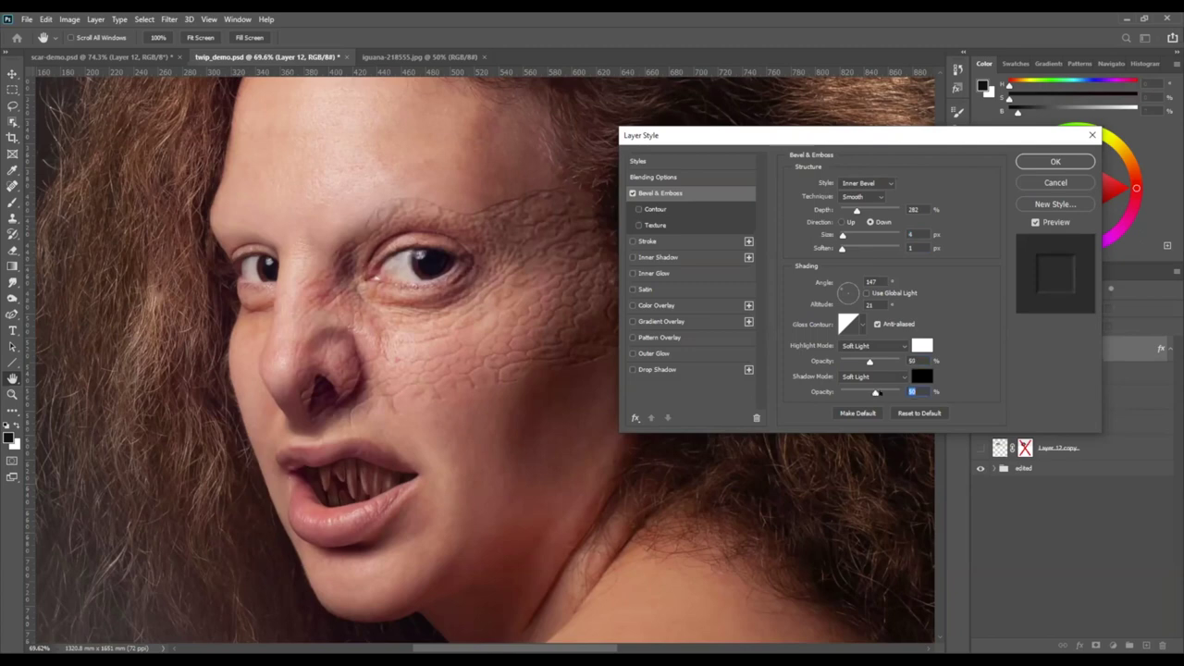
pyautogui.click(1039, 164)
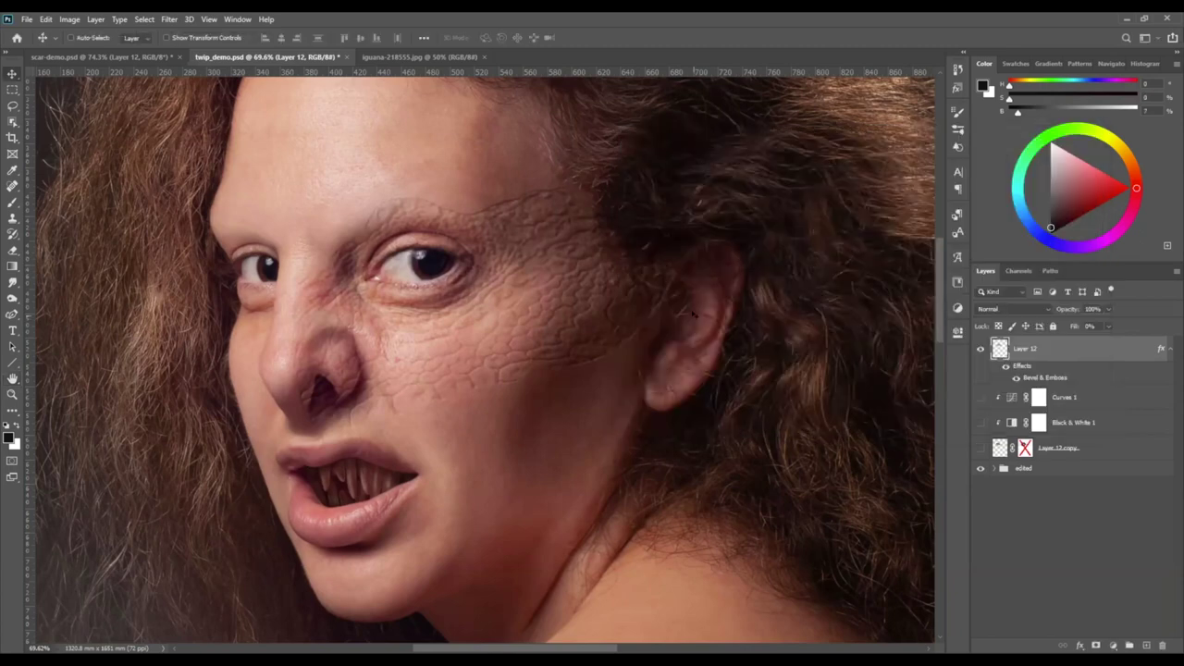
# Show the iguana copy layer in Soft Light mode and turn on its Black & White and Curves adjustment layers.
pyautogui.click(981, 447)
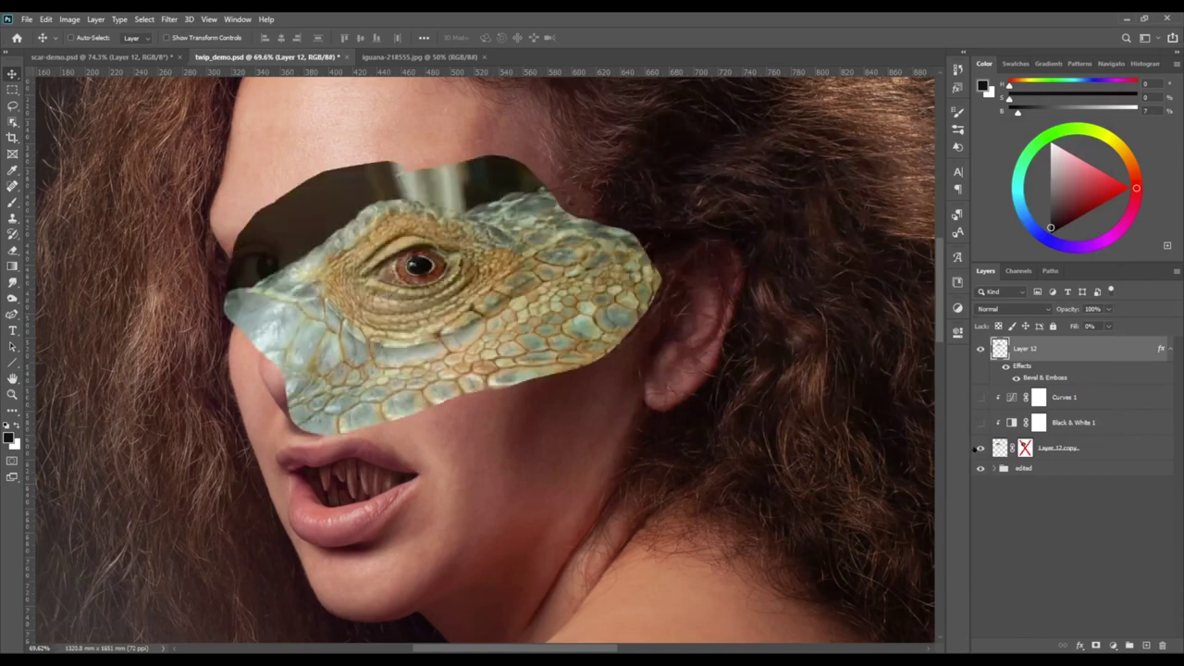
pyautogui.click(1064, 448)
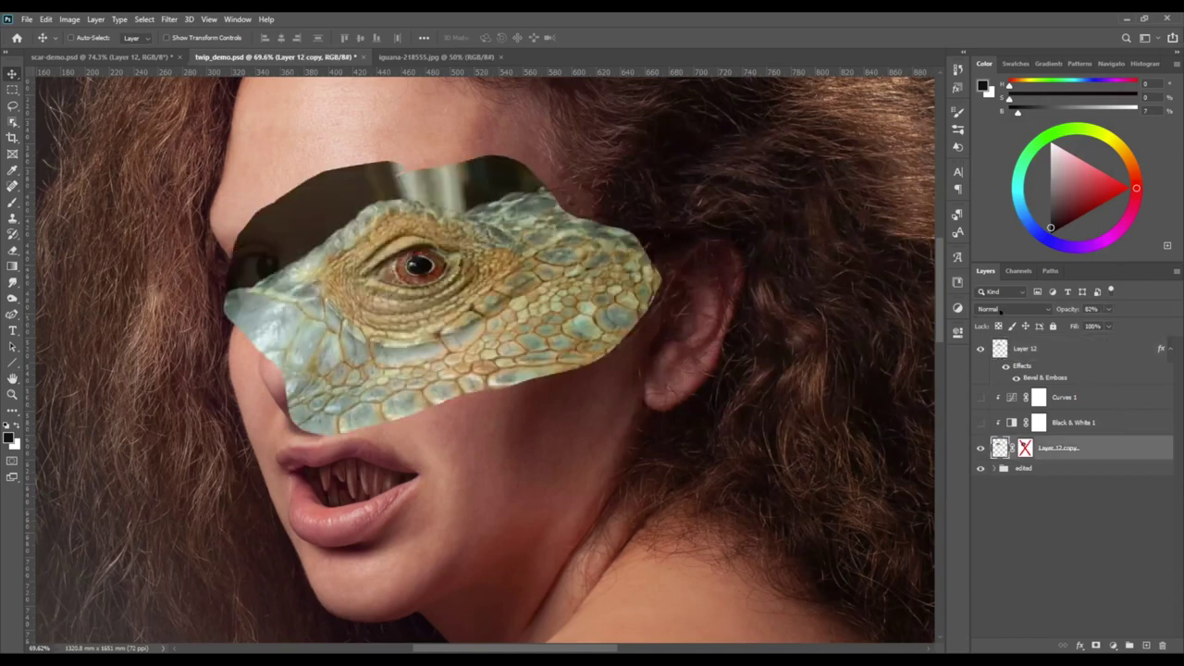
pyautogui.click(1012, 309)
pyautogui.click(999, 466)
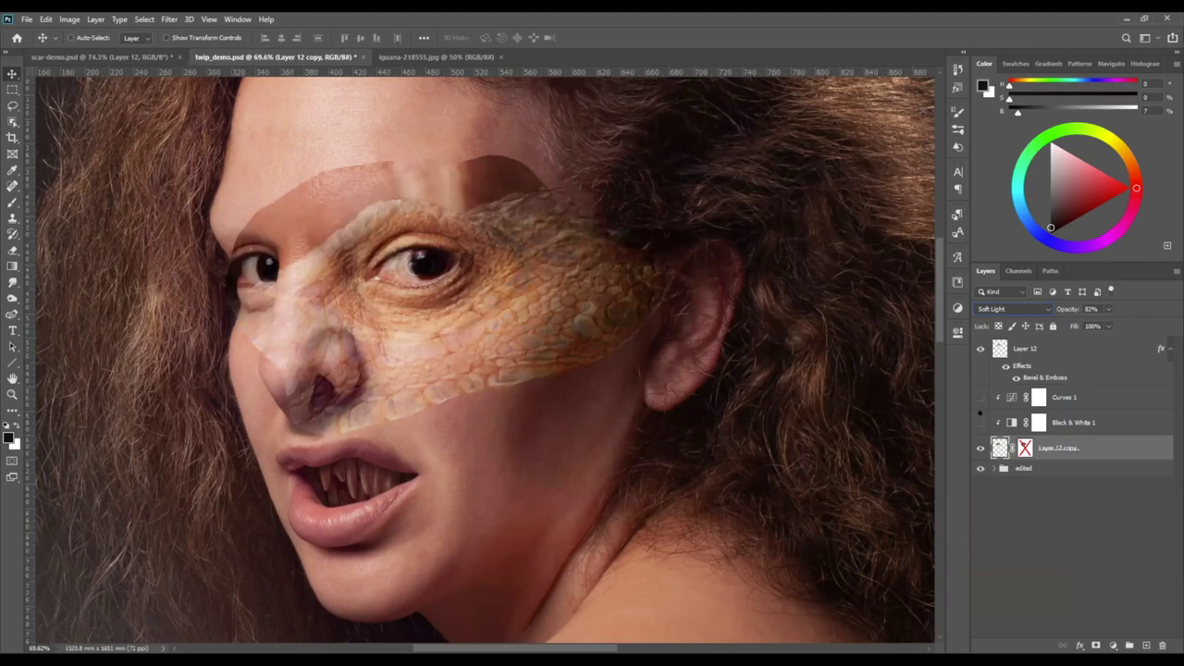
pyautogui.click(980, 421)
pyautogui.click(981, 397)
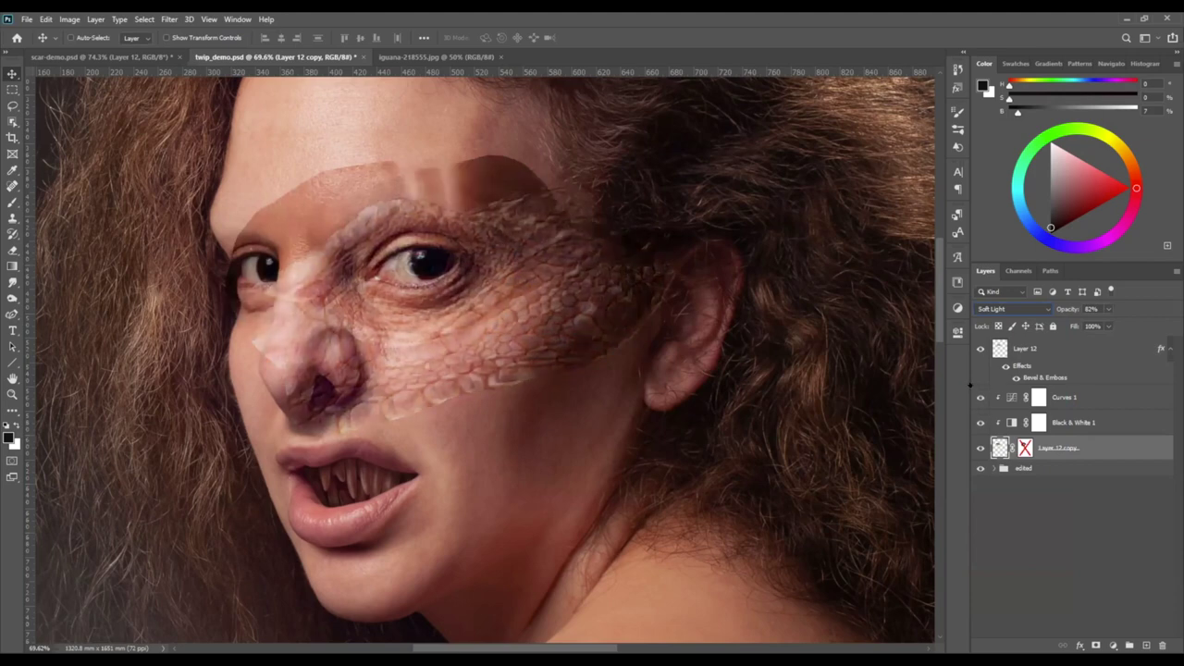
# Nudge the embossed Layer 12 scales slightly over the iguana texture and hide the Layer 12 copy layer.
pyautogui.click(976, 349)
pyautogui.click(975, 348)
pyautogui.moveTo(524, 270); pyautogui.dragTo(529, 266)
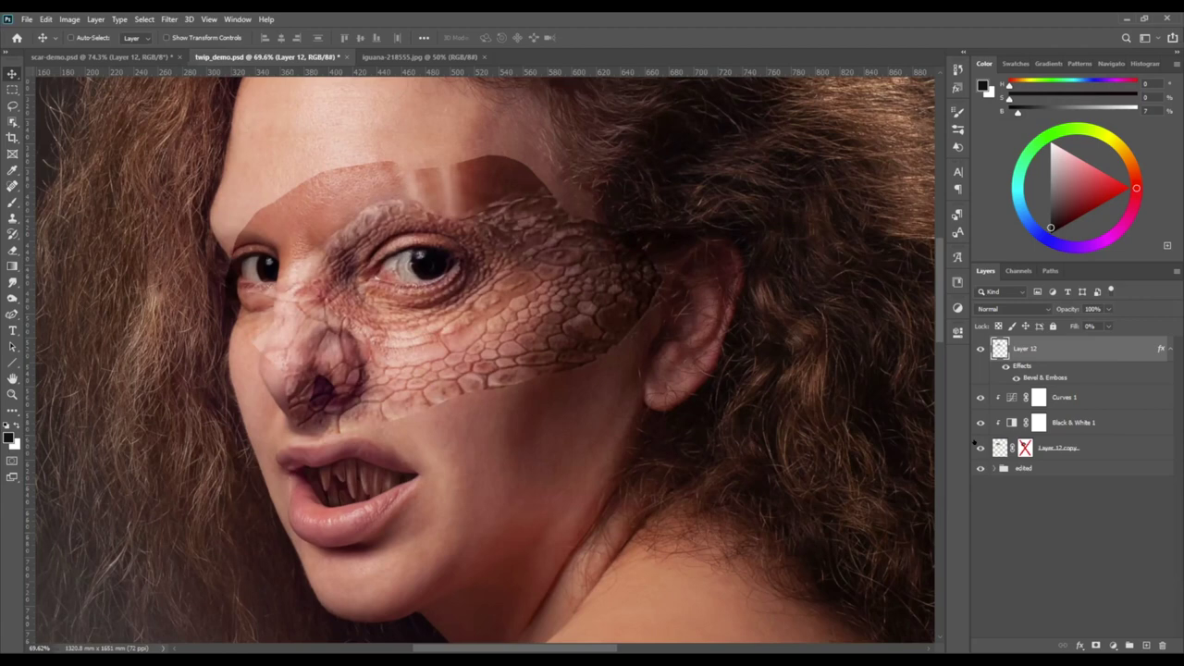
pyautogui.click(980, 447)
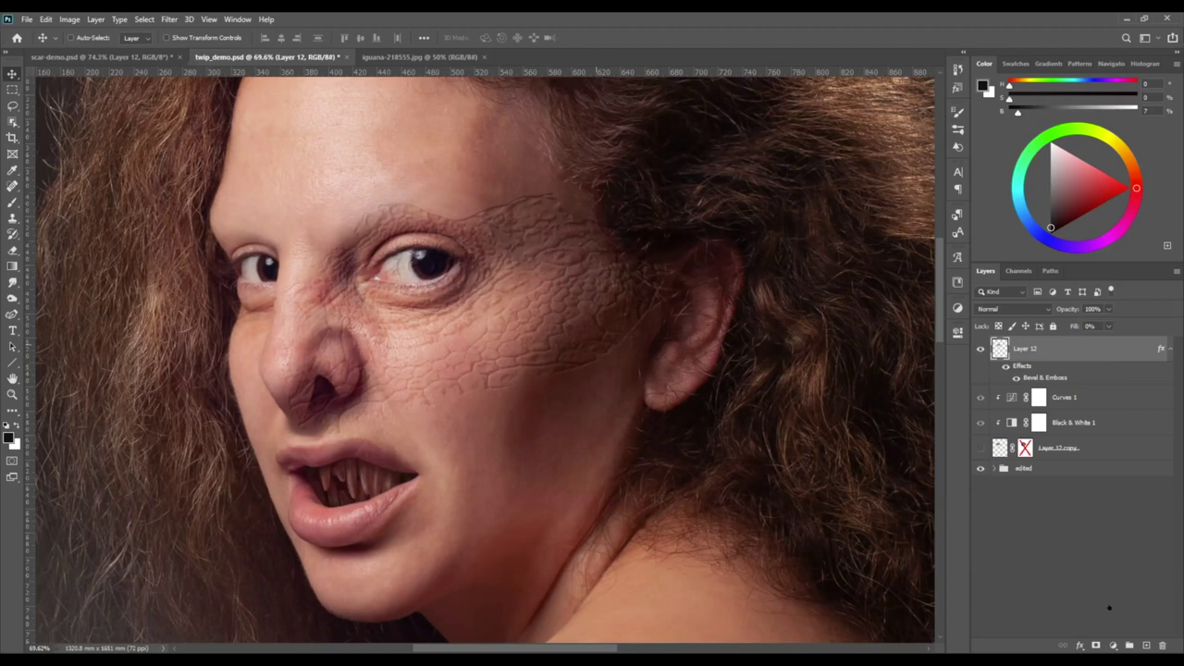
# Add a layer mask to Layer 12 and paint black with a 100 px Soft Round brush to fade the scale edges.
pyautogui.click(1096, 645)
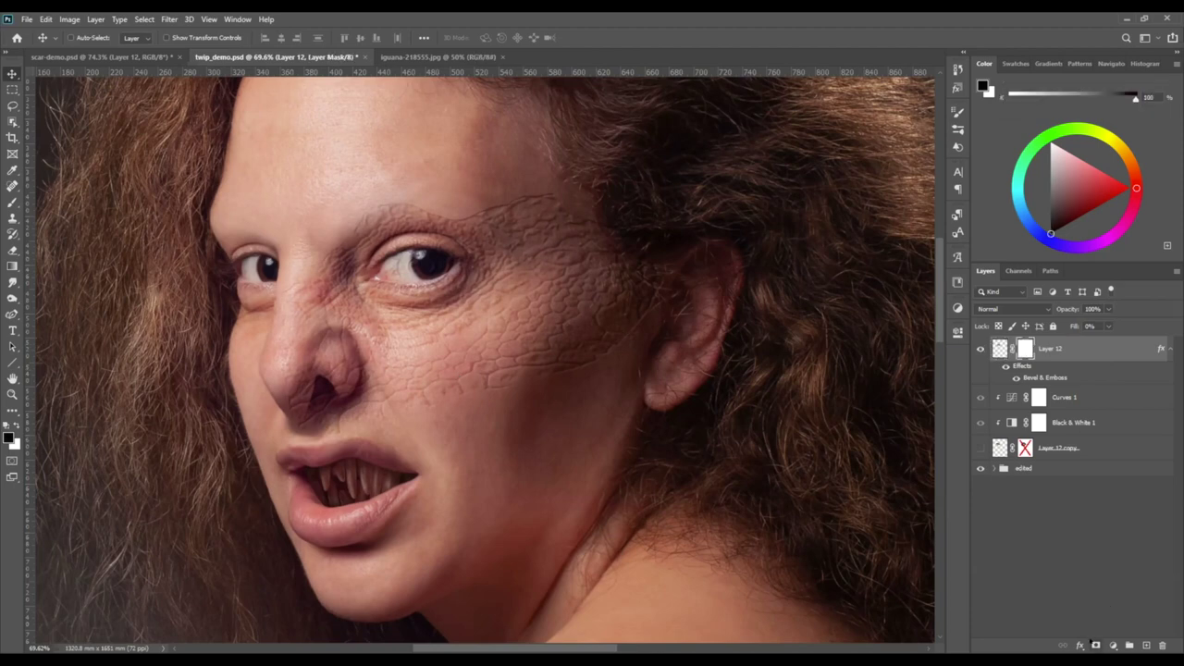
pyautogui.press('b')
pyautogui.rightClick(428, 176)
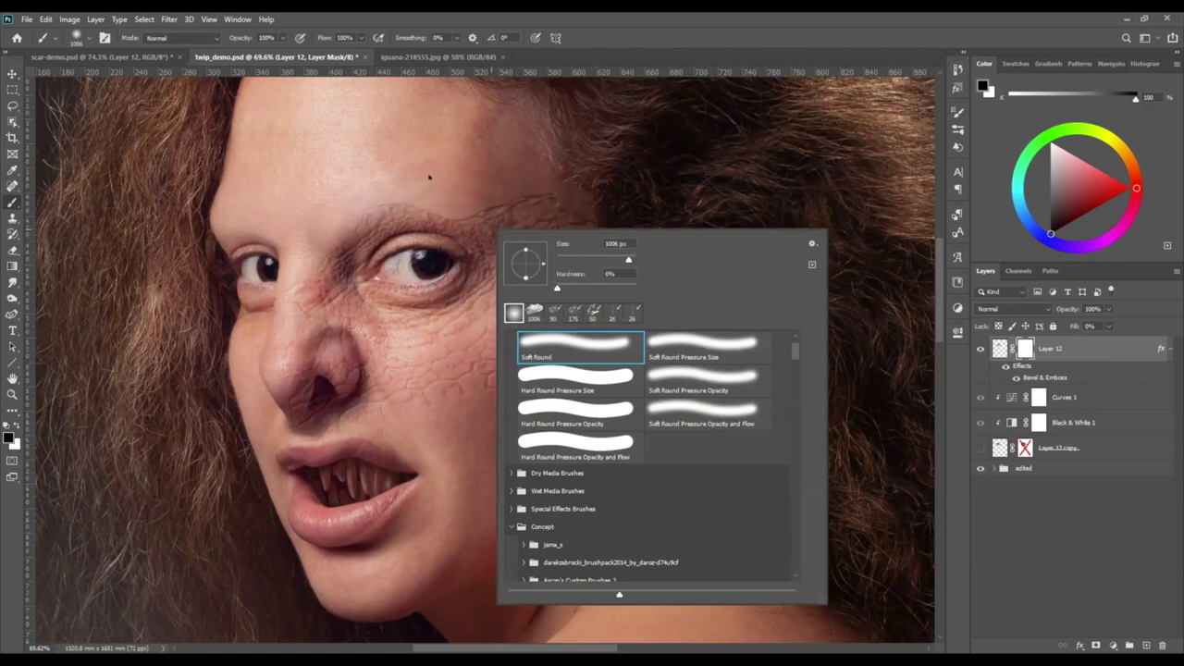
pyautogui.press('Escape')
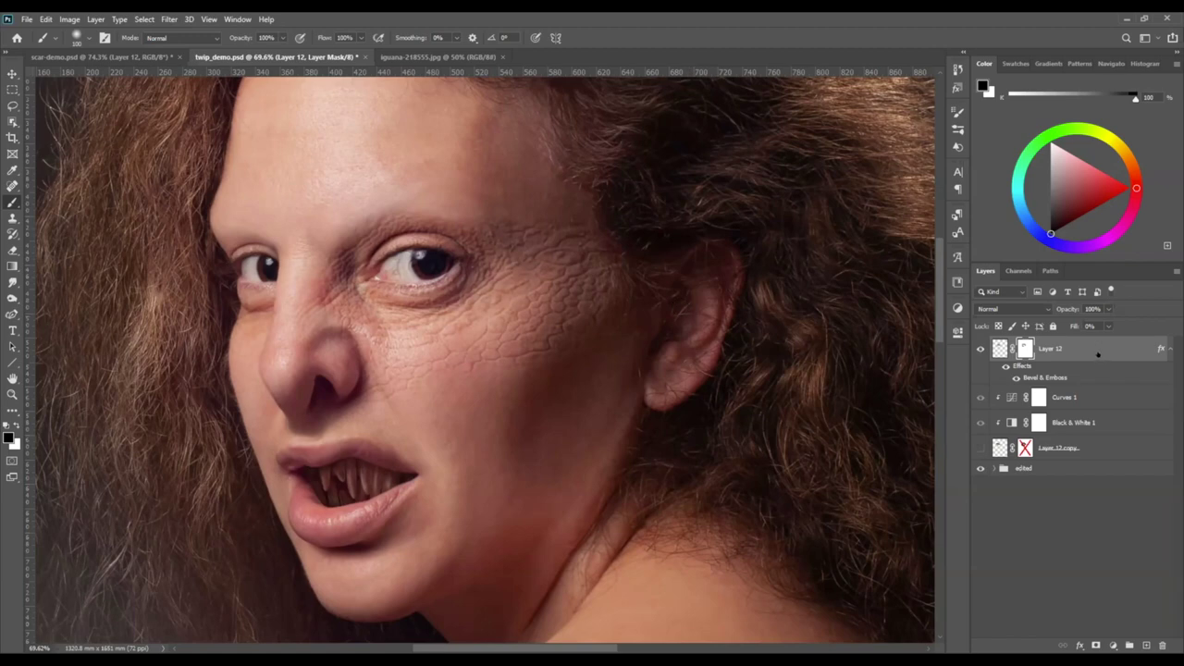
# Open the blending options of Layer 12 and position the dialog and image so the scaled cheek is in view.
pyautogui.hotkey('ctrl', '2')
pyautogui.doubleClick(1098, 354)
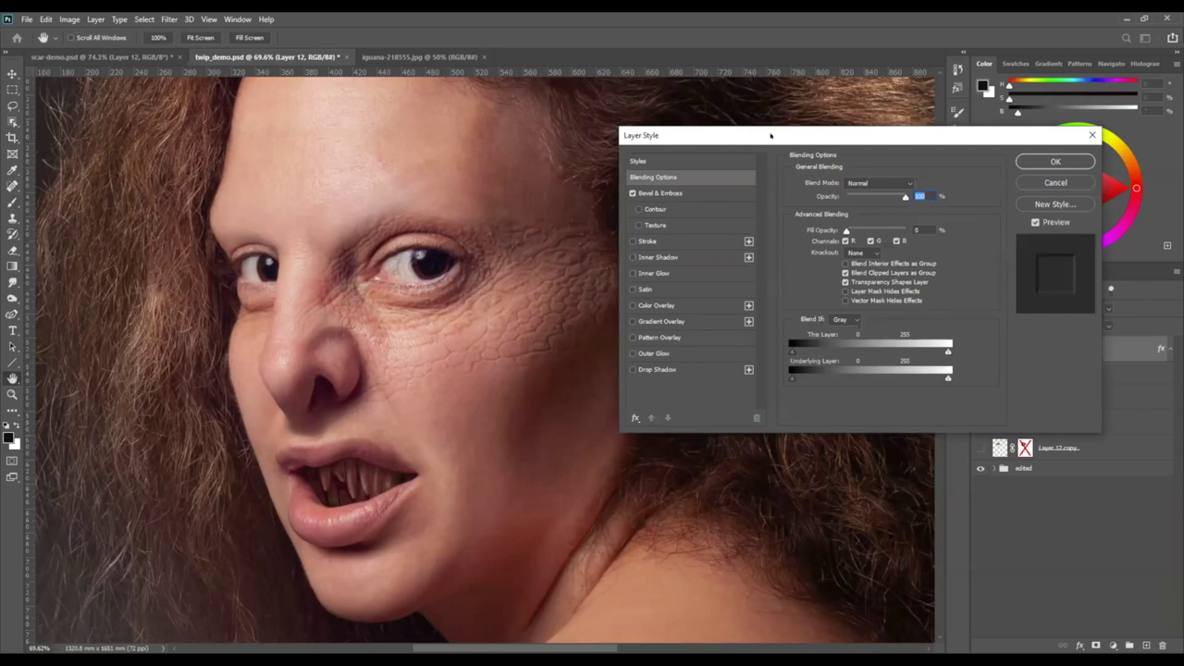
pyautogui.moveTo(763, 140); pyautogui.dragTo(793, 120)
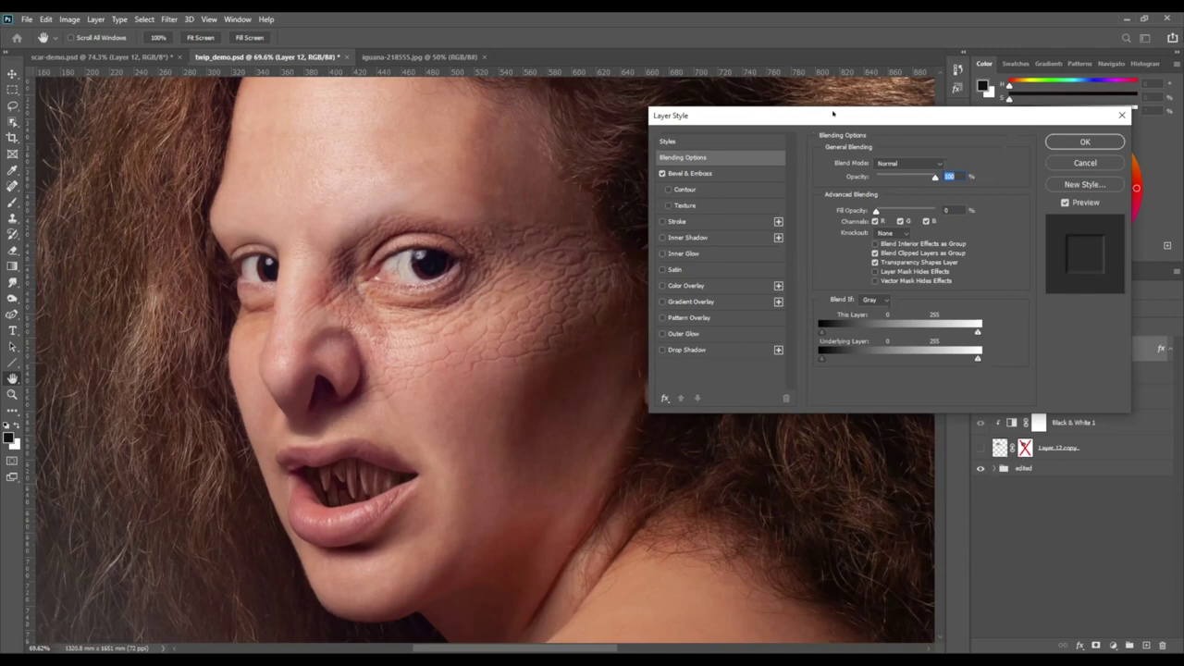
pyautogui.moveTo(832, 112); pyautogui.dragTo(873, 107)
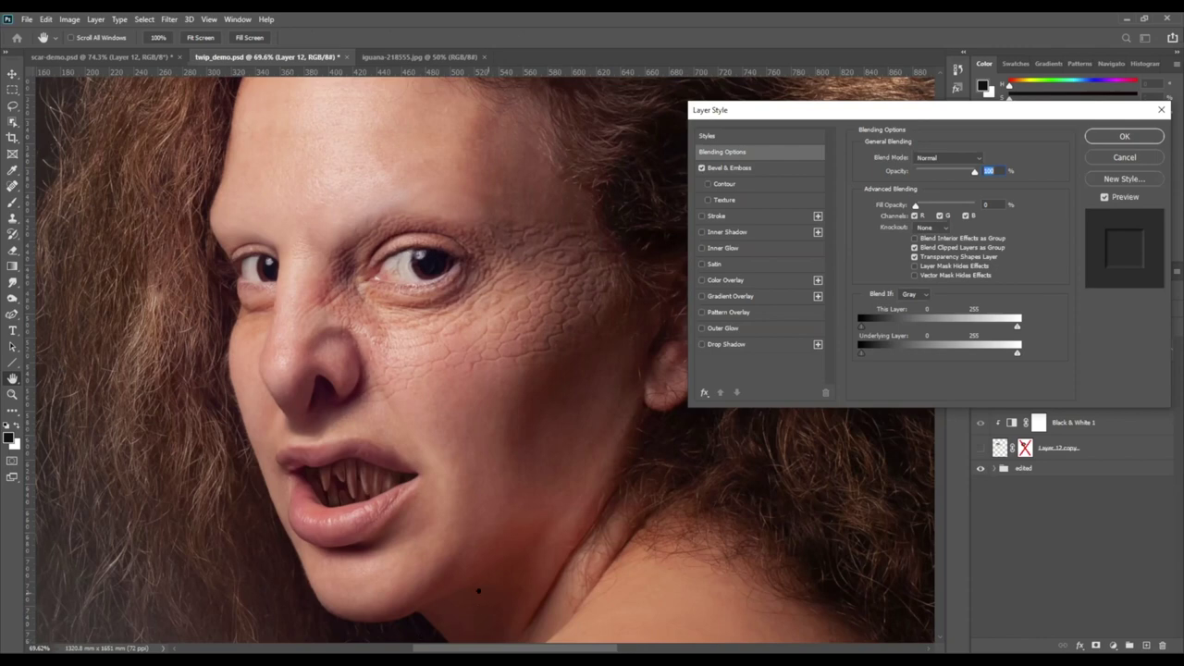
pyautogui.moveTo(468, 479); pyautogui.dragTo(467, 413)
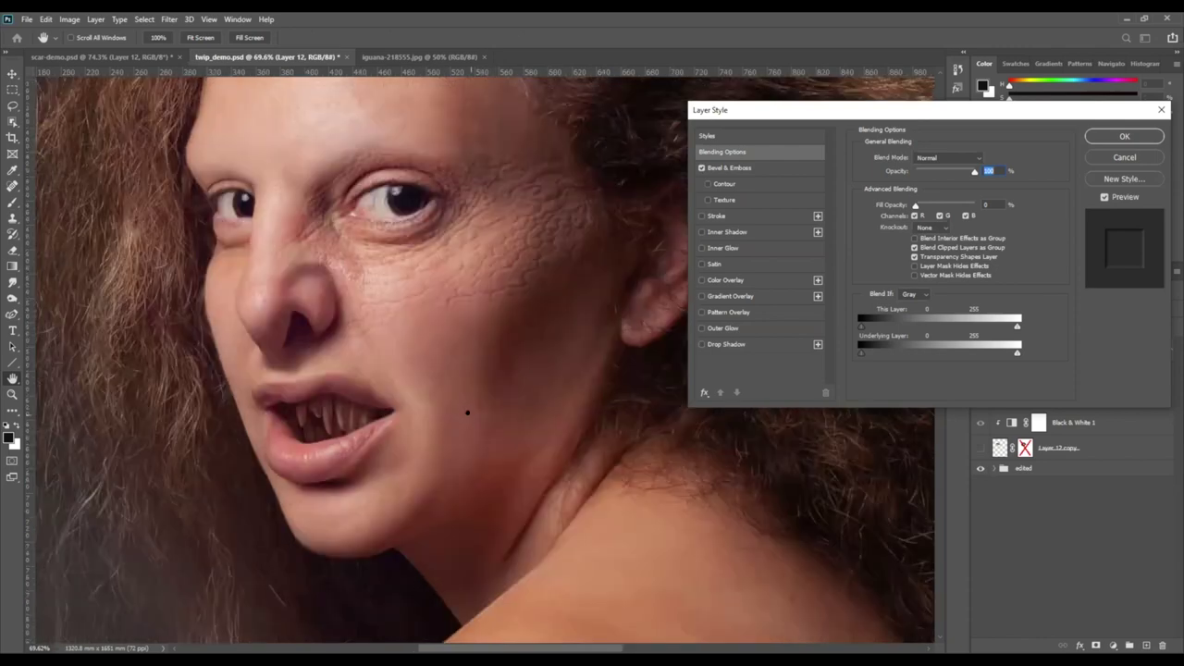
pyautogui.scroll(2, 479, 443)
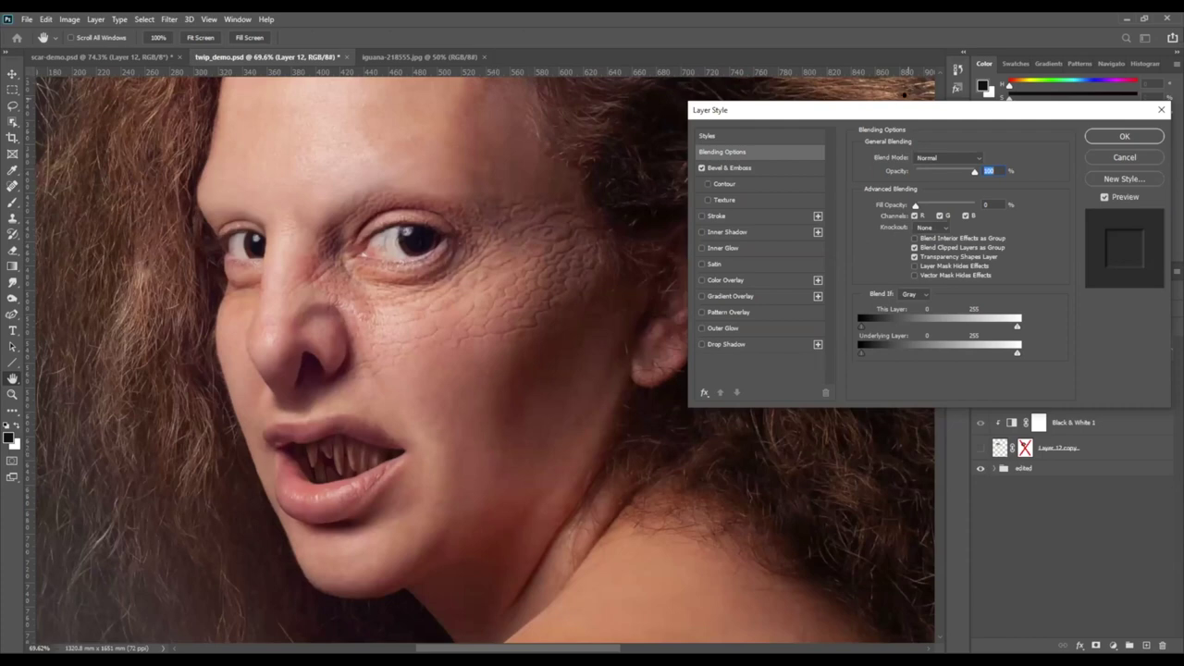
pyautogui.moveTo(864, 111); pyautogui.dragTo(821, 122)
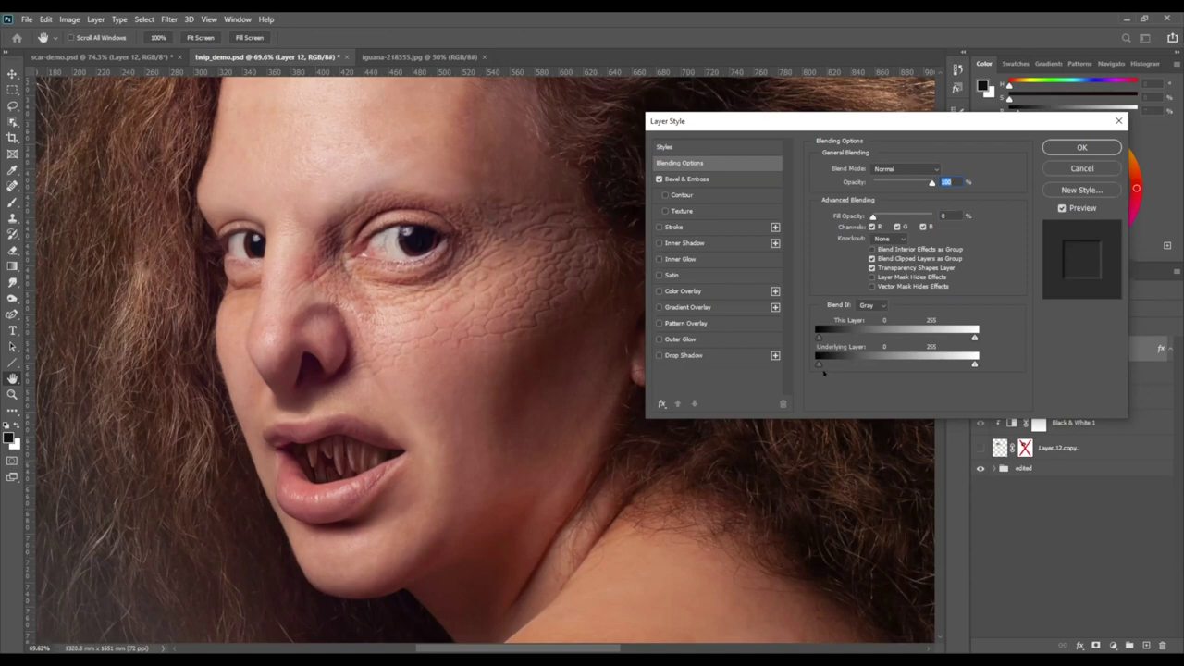
# Split the Blend If Underlying Layer shadow slider to 24 / 137 and apply the layer style.
pyautogui.moveTo(818, 364)
pyautogui.mouseDown()
pyautogui.moveTo(834, 365)
pyautogui.moveTo(817, 364)
pyautogui.mouseUp()
pyautogui.moveTo(815, 364)
pyautogui.mouseDown()
pyautogui.moveTo(907, 364)
pyautogui.moveTo(818, 364)
pyautogui.mouseUp()
pyautogui.moveTo(974, 364)
pyautogui.mouseDown()
pyautogui.moveTo(869, 369)
pyautogui.moveTo(989, 372)
pyautogui.mouseUp()
pyautogui.moveTo(818, 364); pyautogui.dragTo(823, 364)
pyautogui.moveTo(824, 364); pyautogui.dragTo(884, 363)
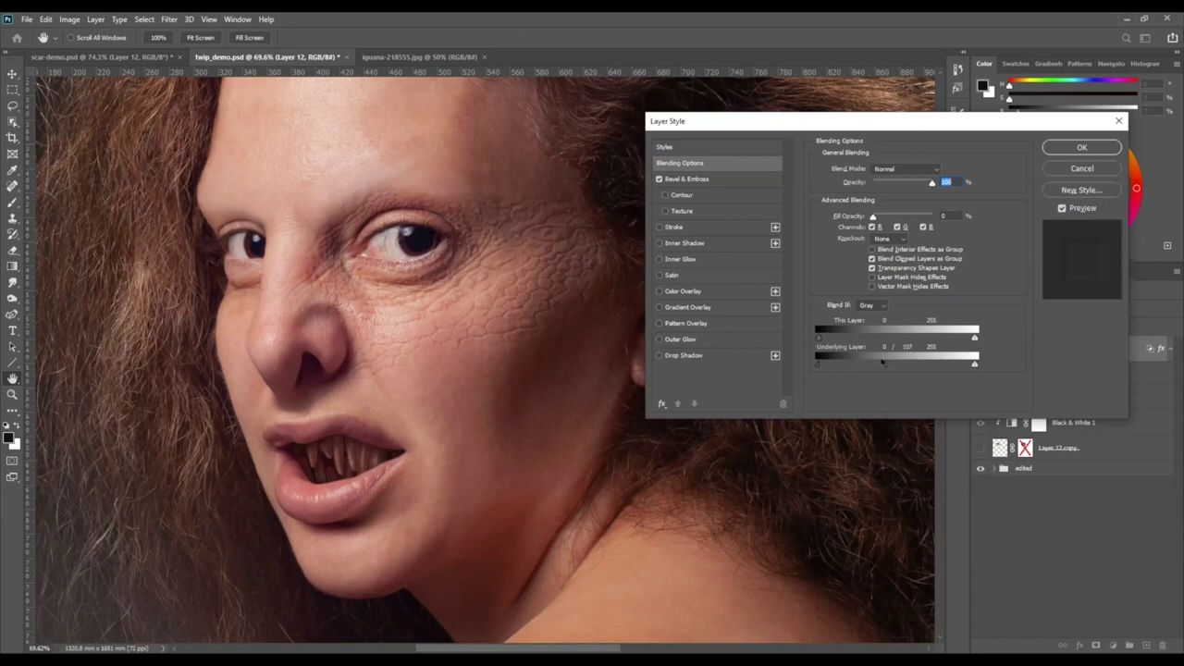
pyautogui.moveTo(882, 362); pyautogui.dragTo(939, 355)
pyautogui.moveTo(814, 364); pyautogui.dragTo(842, 362)
pyautogui.click(1067, 146)
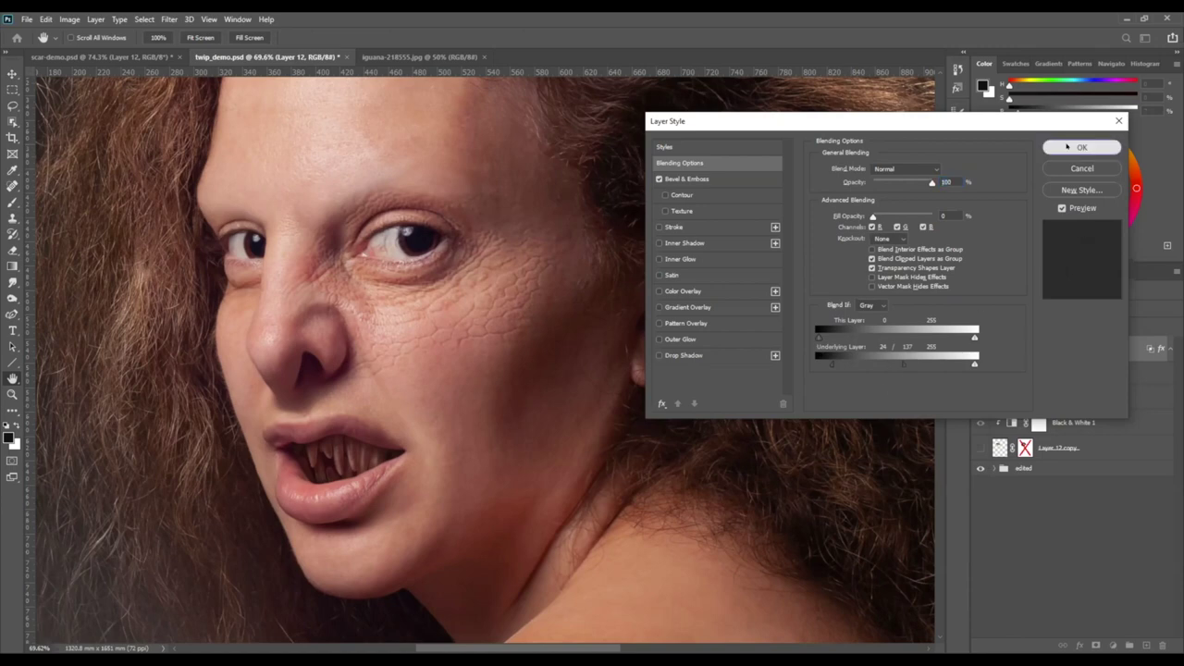
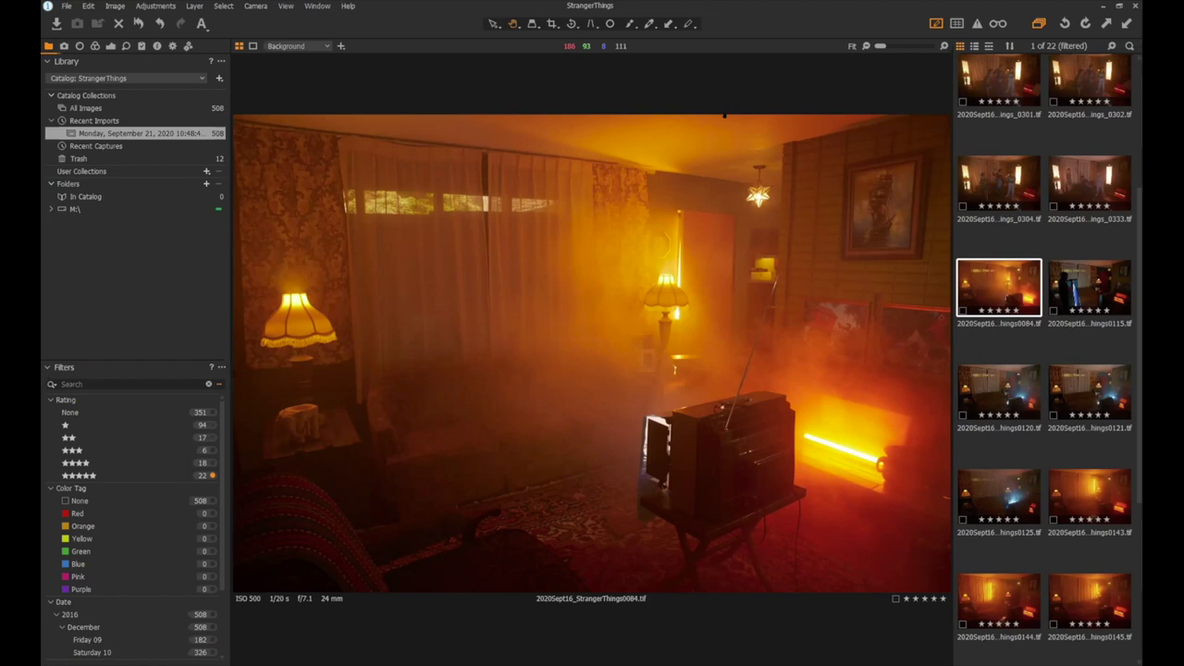
# Review the lighting and fog frames from StrangerThings0084 through 0115, 0120, 0121 and 0125 to 0143 in the StrangerThings catalog.
pyautogui.press('Left')
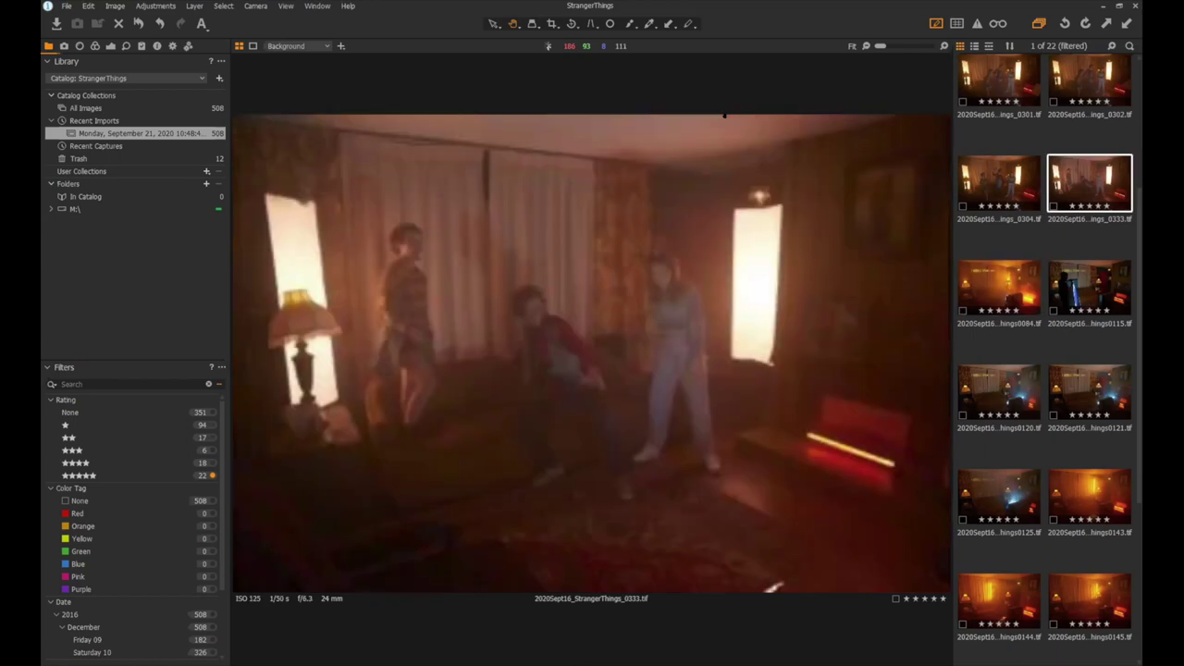
pyautogui.press('Right')
pyautogui.press('Right')
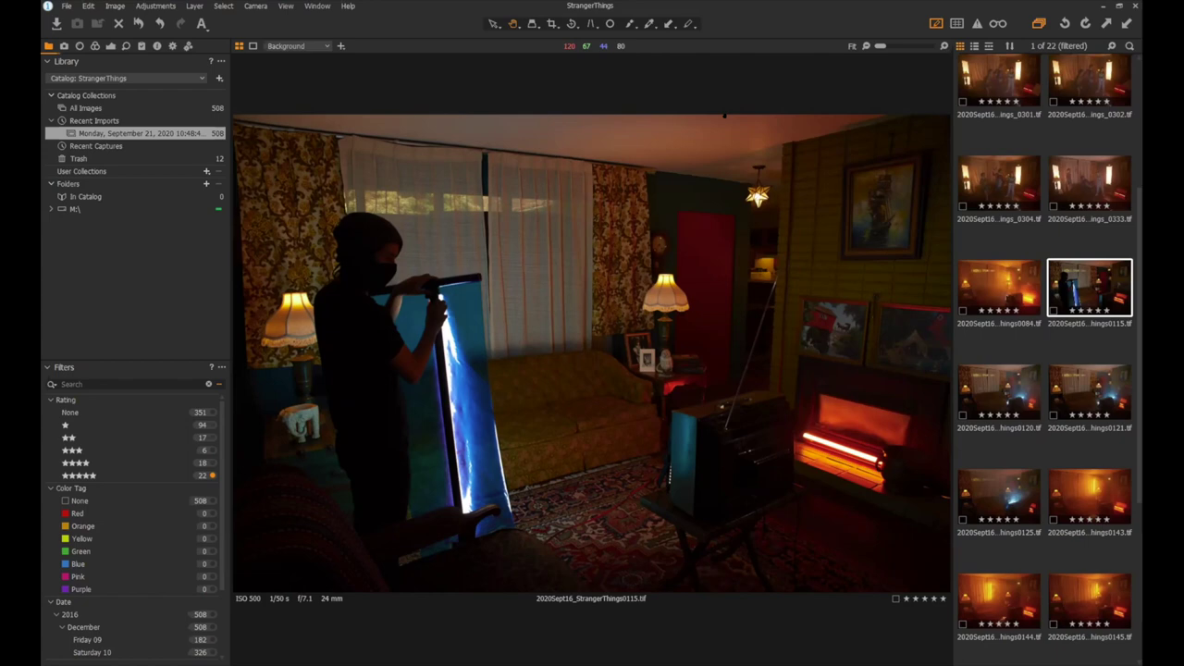
pyautogui.click(998, 391)
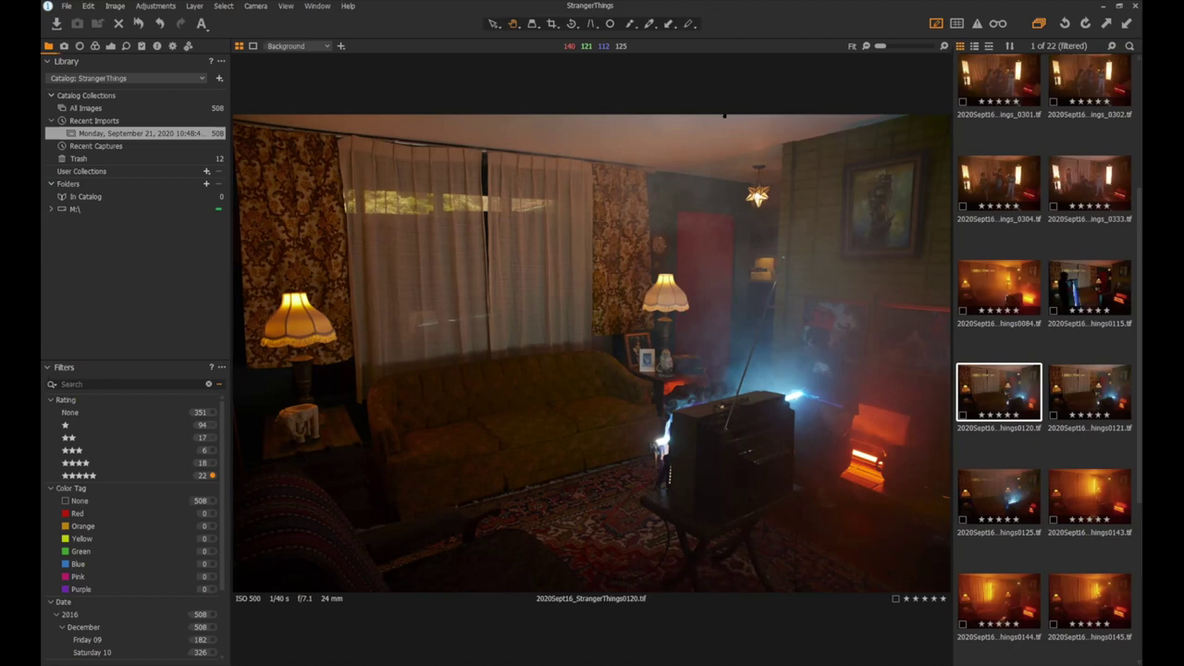
pyautogui.click(1088, 286)
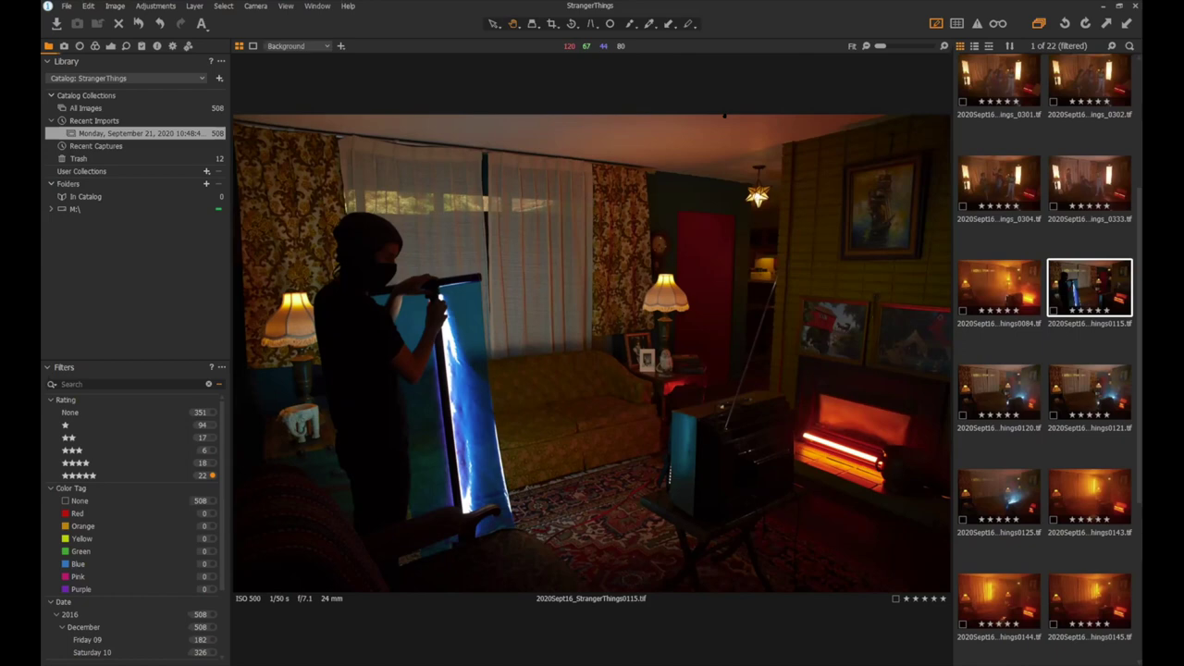
pyautogui.click(999, 391)
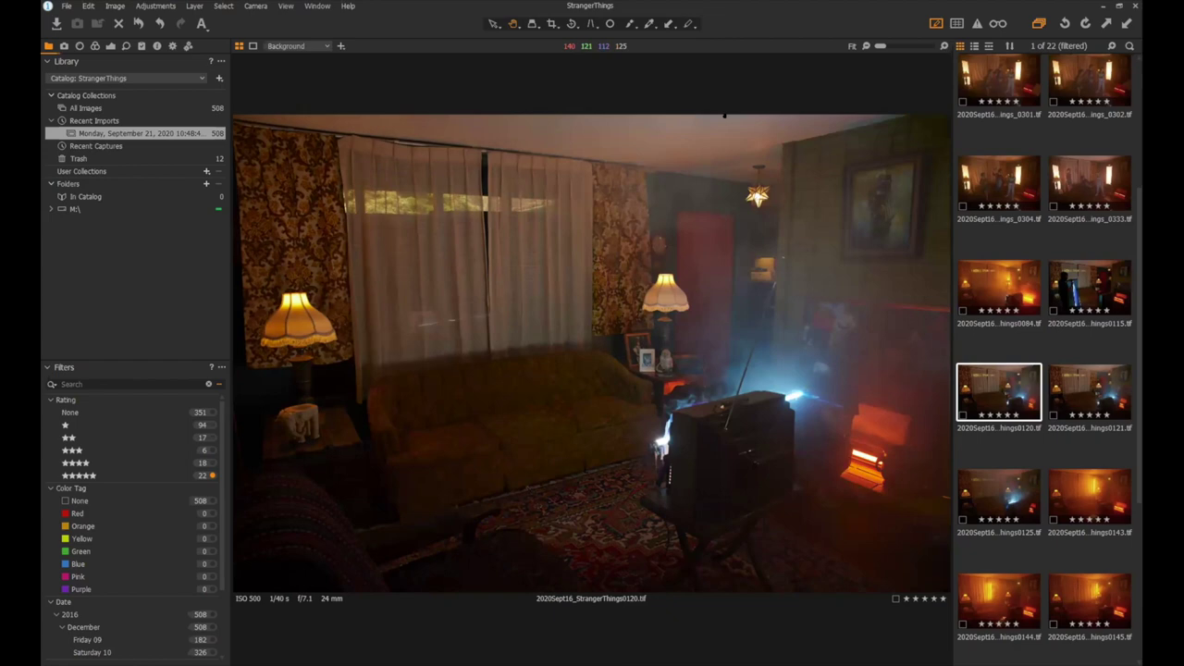
pyautogui.press('Right')
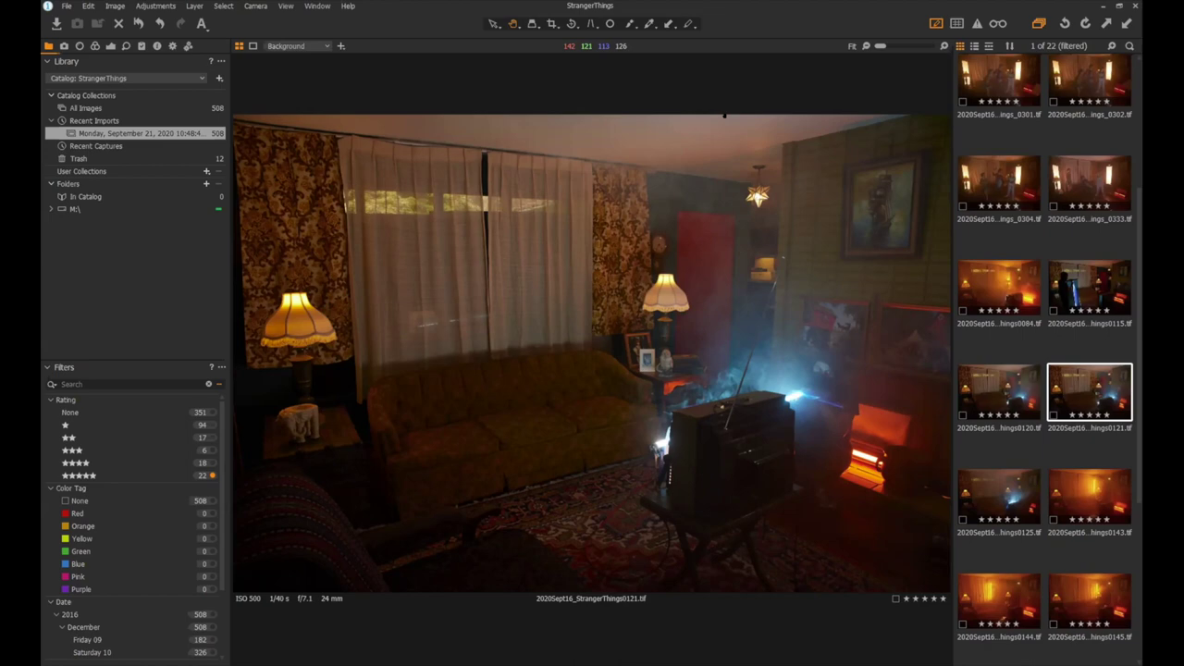
pyautogui.press('Right')
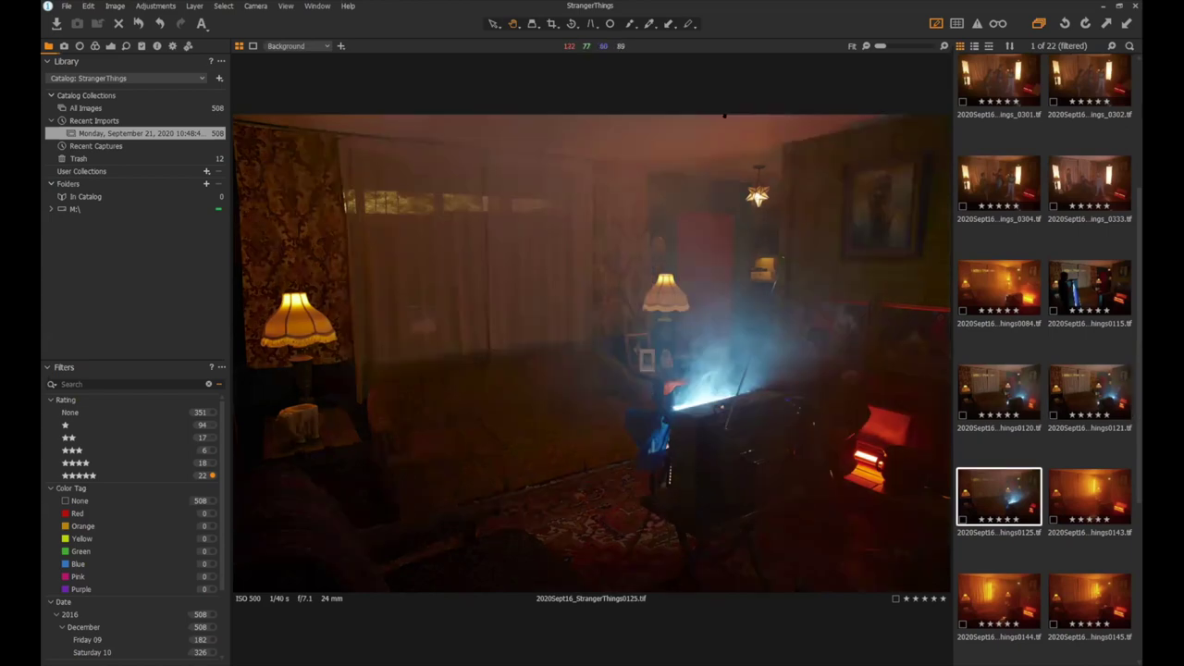
pyautogui.press('Right')
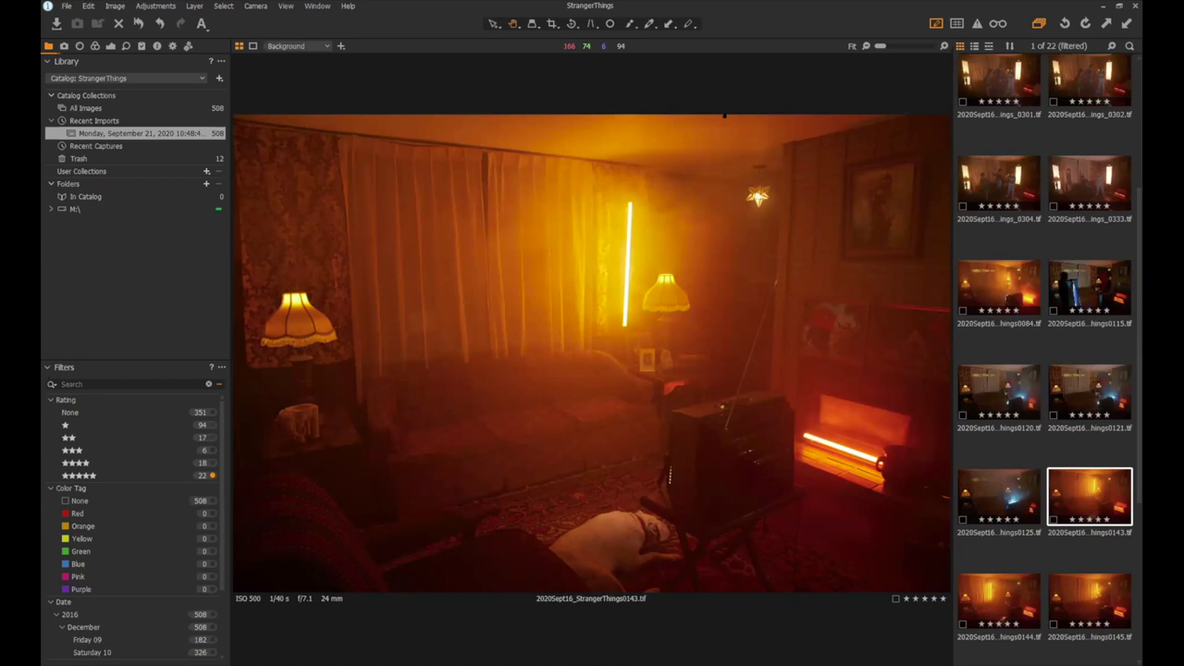
# Go back through the room frames to StrangerThings0084 and compare it with the following frames up to StrangerThings0143.
pyautogui.press('Left')
pyautogui.press('Left')
pyautogui.press('Left')
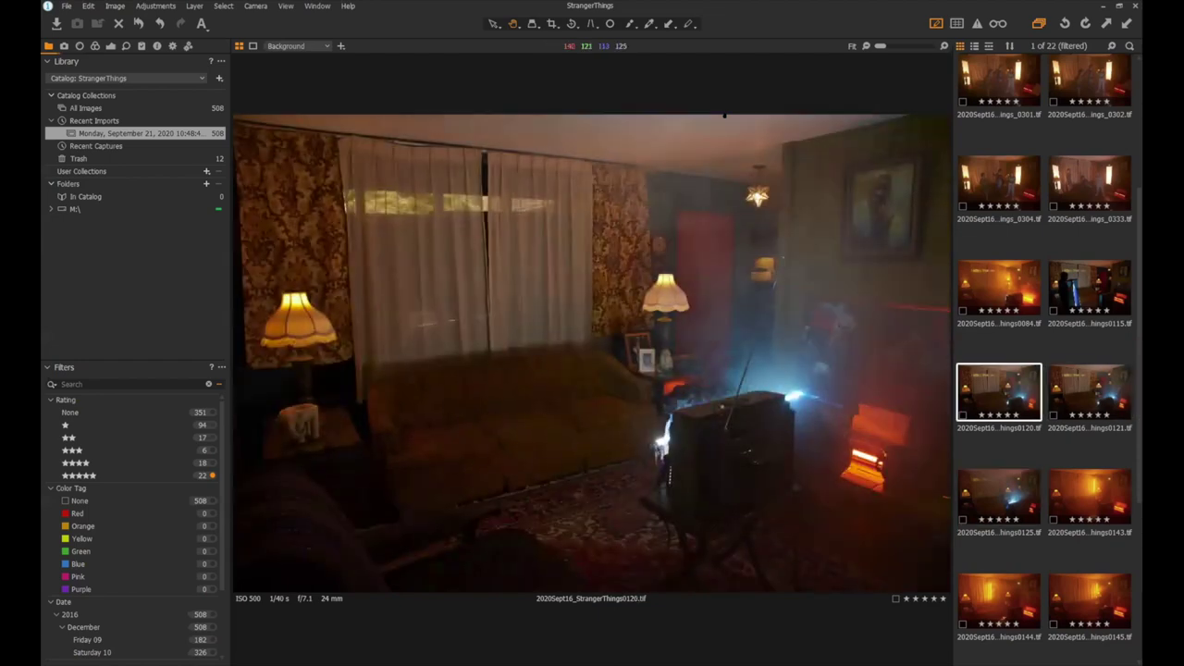
pyautogui.press('Left')
pyautogui.press('Left')
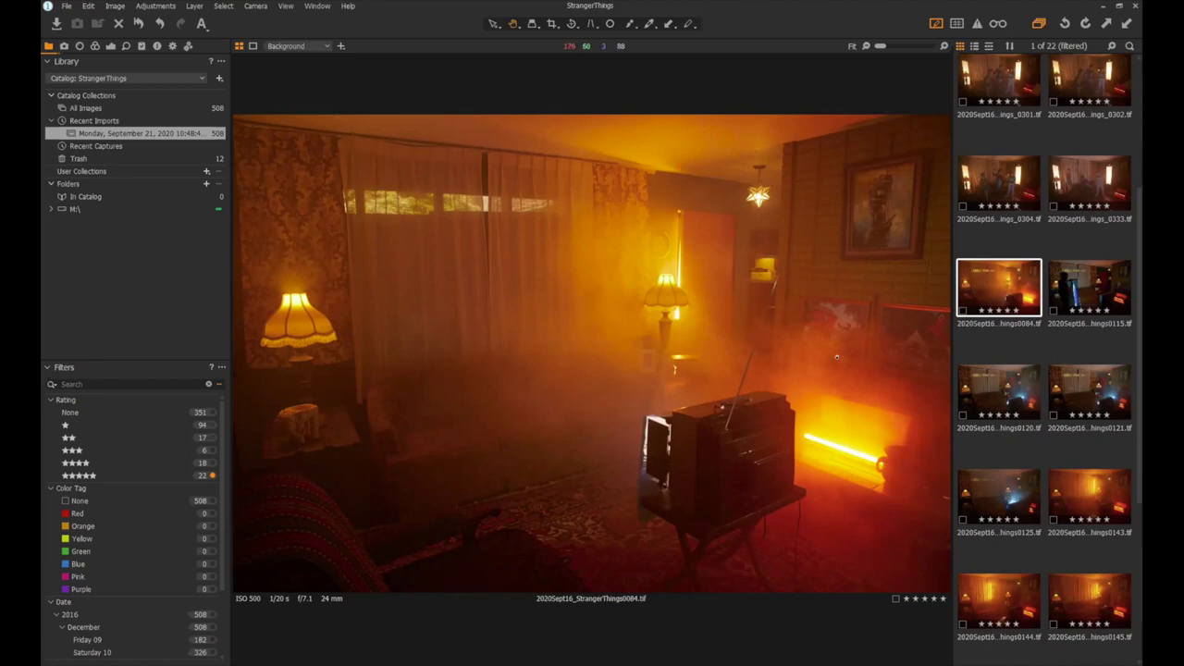
pyautogui.press('Right')
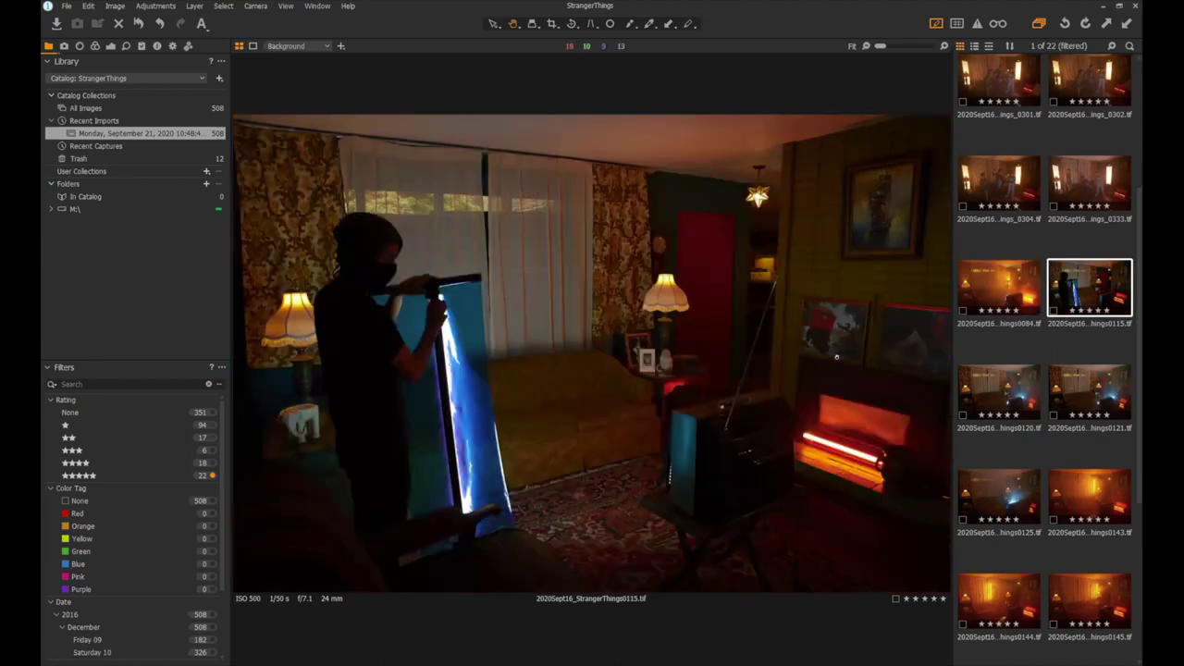
pyautogui.press('Down')
pyautogui.press('Right')
pyautogui.press('Right')
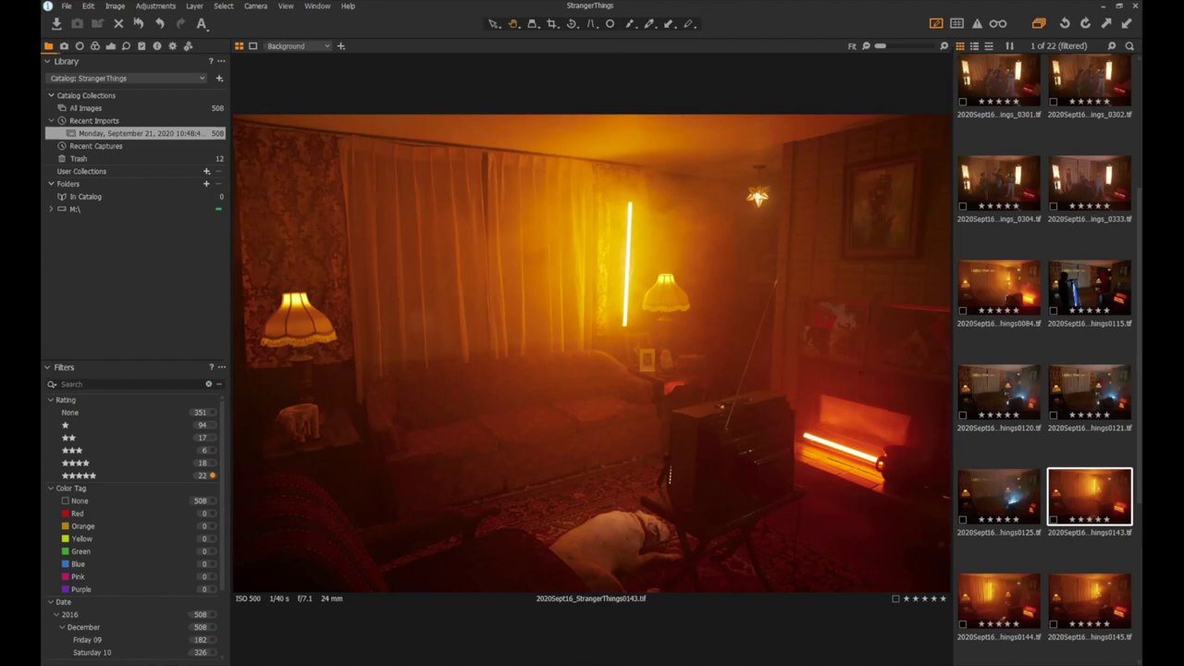
# Switch to Photoshop and hide every layer and group above the base Layer 0 in STRANGERTHINGS_tutorial.psb.
pyautogui.hotkey('alt', 'Tab')
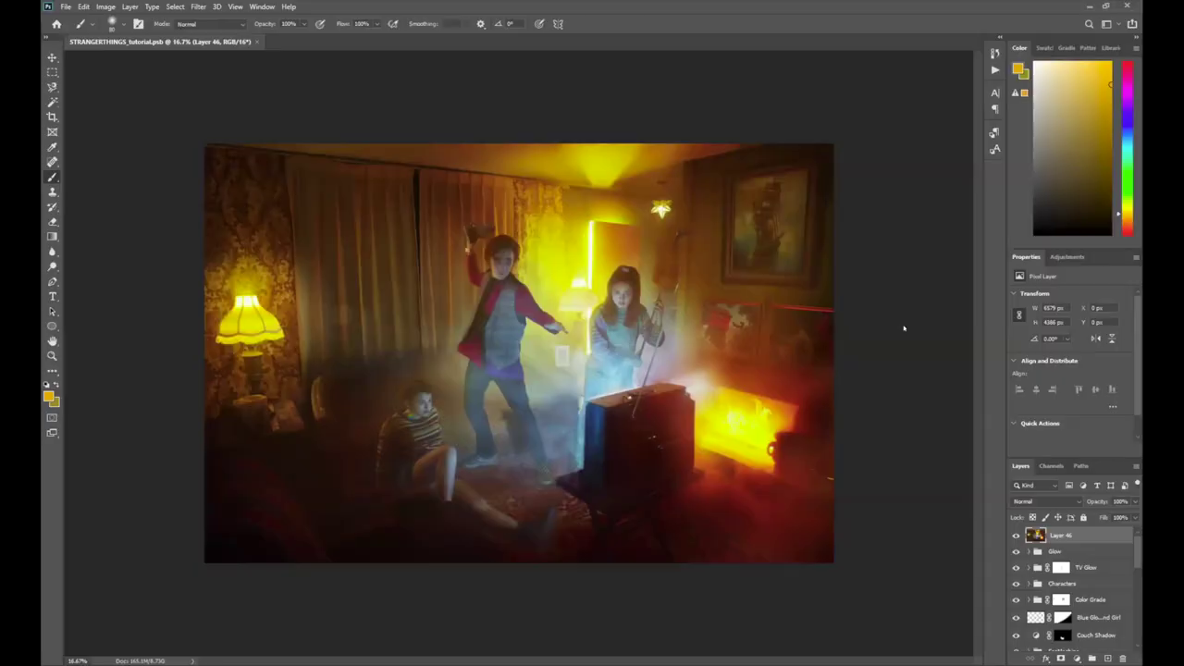
pyautogui.moveTo(1015, 535); pyautogui.dragTo(1016, 600)
pyautogui.scroll(-2, 1134, 562)
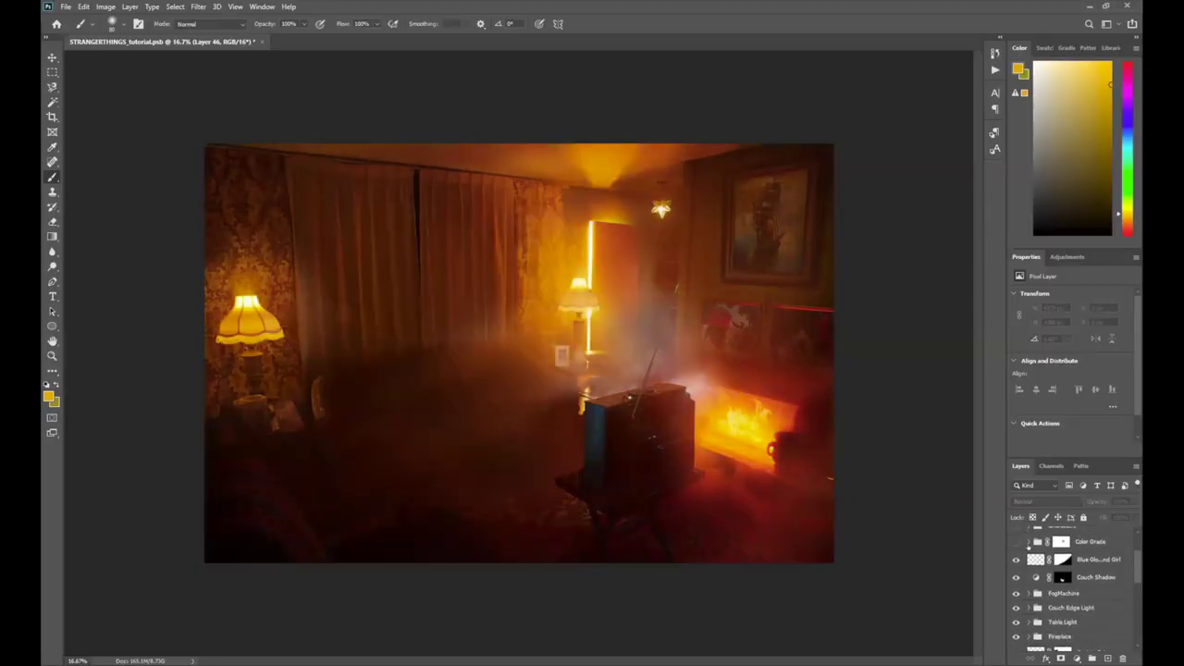
pyautogui.moveTo(1015, 552); pyautogui.dragTo(1015, 645)
pyautogui.scroll(-3, 1012, 571)
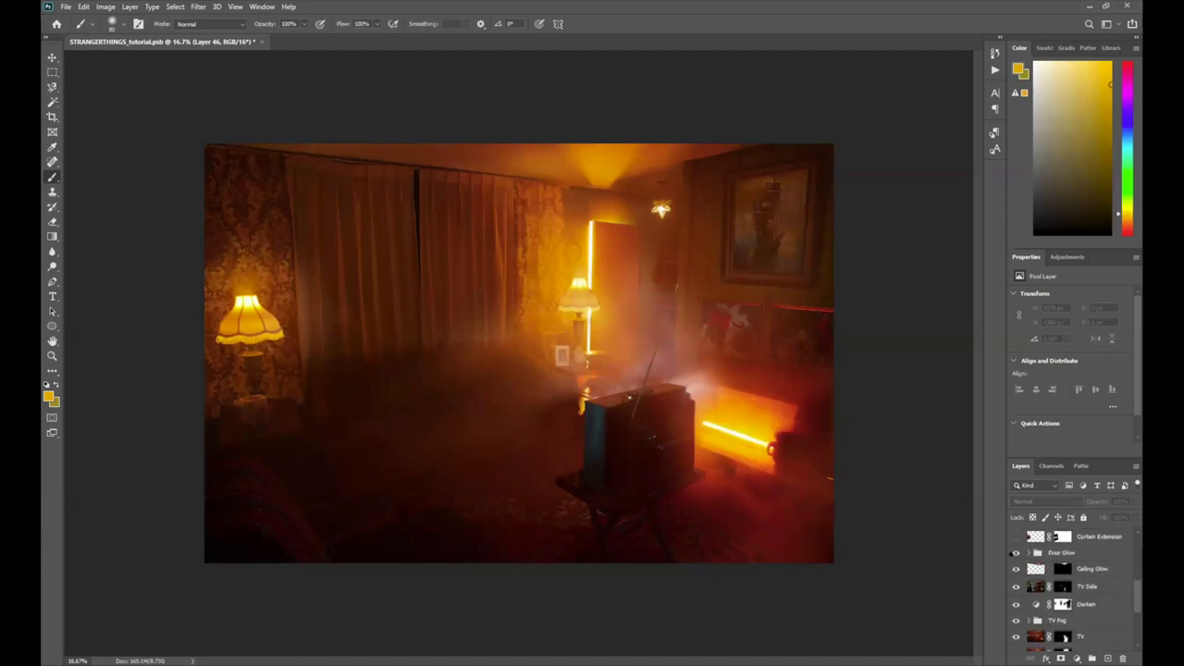
pyautogui.moveTo(1016, 552); pyautogui.dragTo(1016, 637)
pyautogui.scroll(-3, 1015, 636)
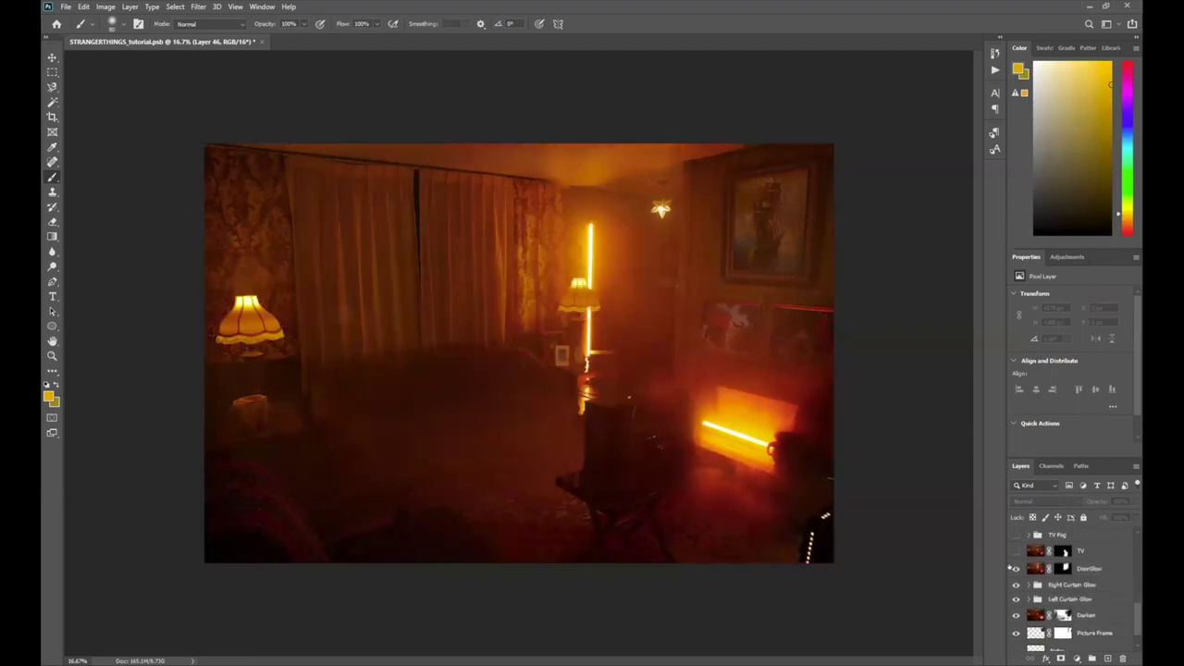
pyautogui.click(1015, 567)
pyautogui.moveTo(1015, 583); pyautogui.dragTo(1015, 636)
pyautogui.scroll(-1, 1101, 602)
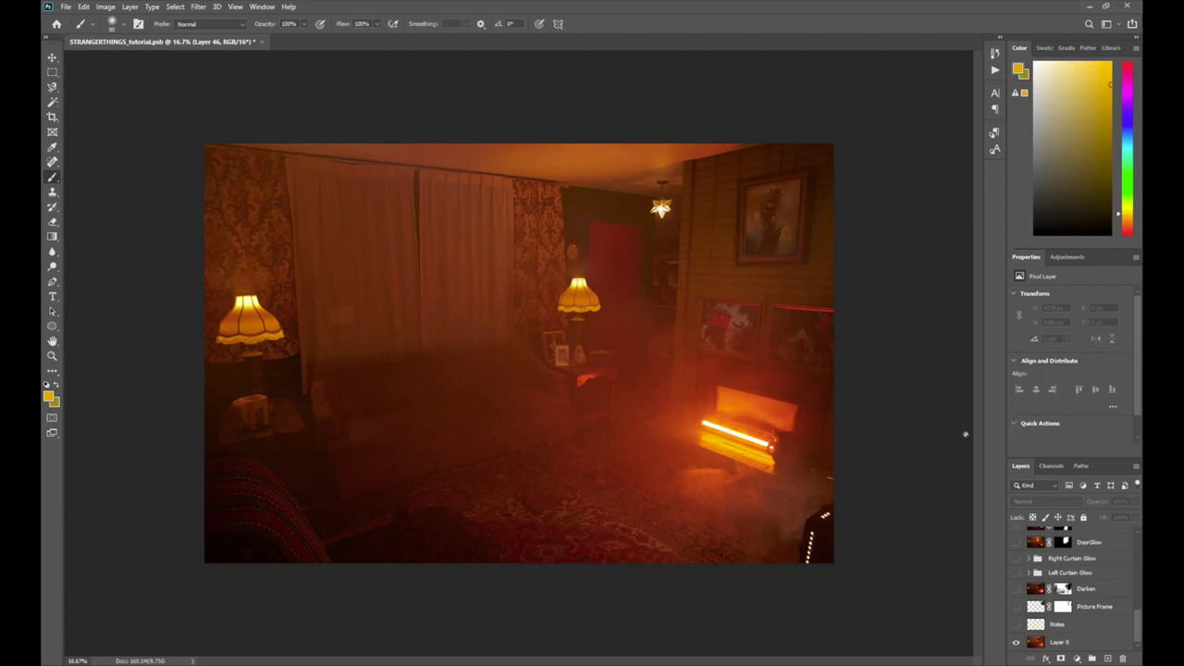
# Turn the Picture Frame, Darken, Left Curtain Glow and Right Curtain Glow layers back on one by one.
pyautogui.click(1015, 606)
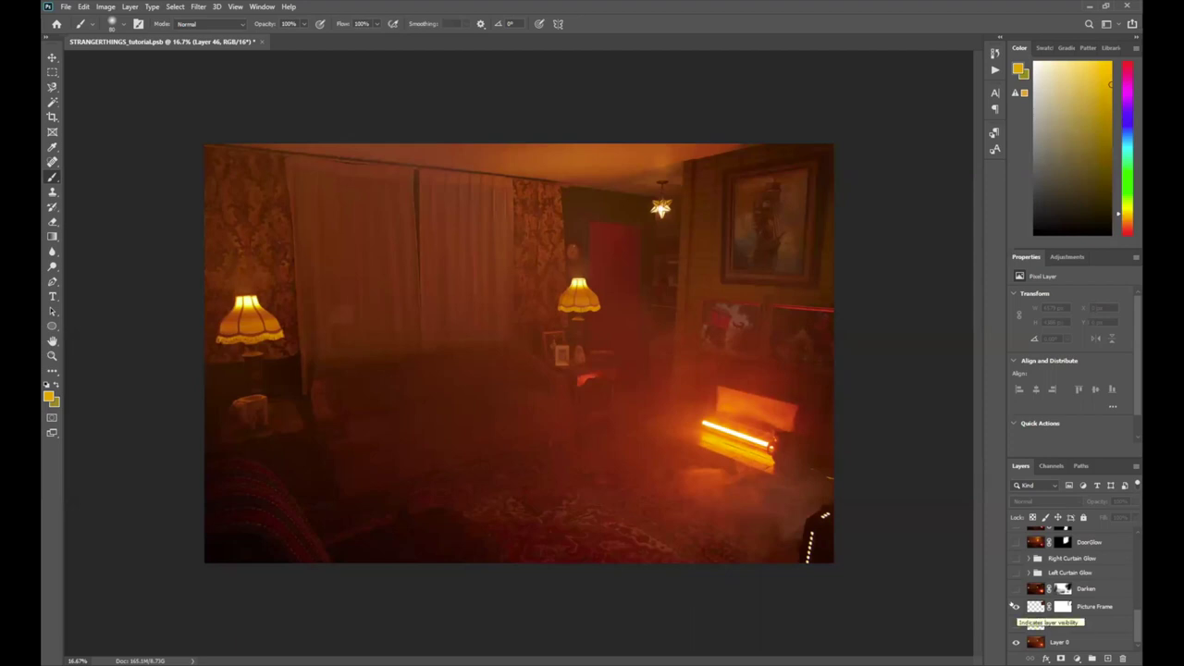
pyautogui.click(1014, 606)
pyautogui.click(1015, 606)
pyautogui.click(1015, 589)
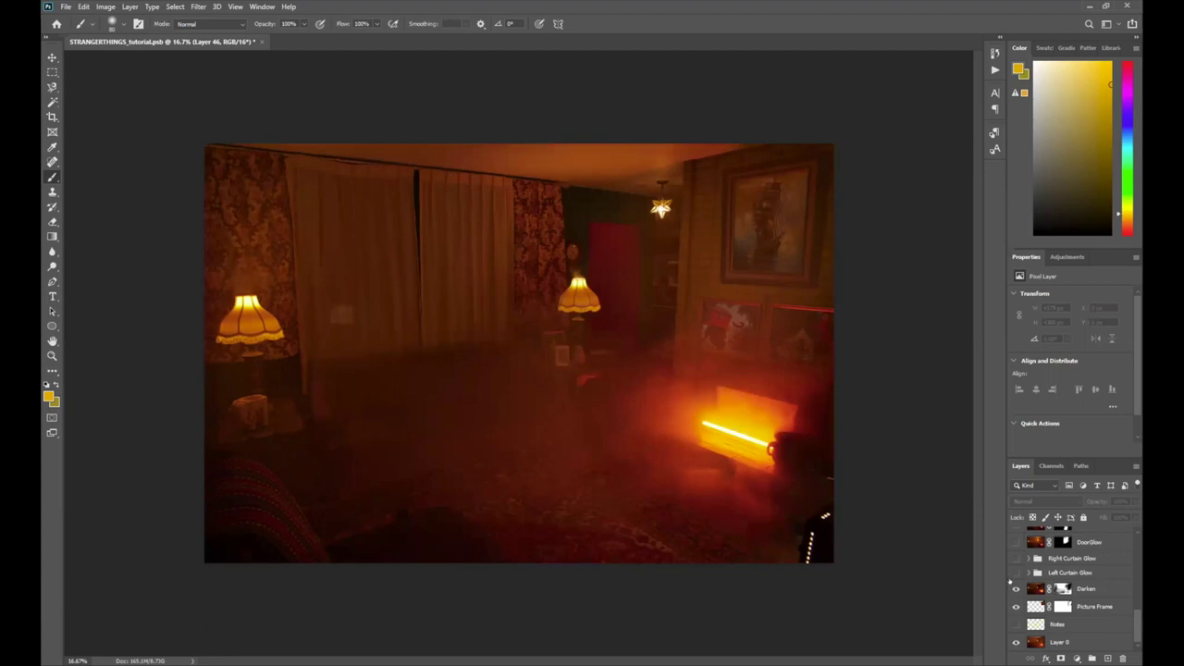
pyautogui.click(1014, 572)
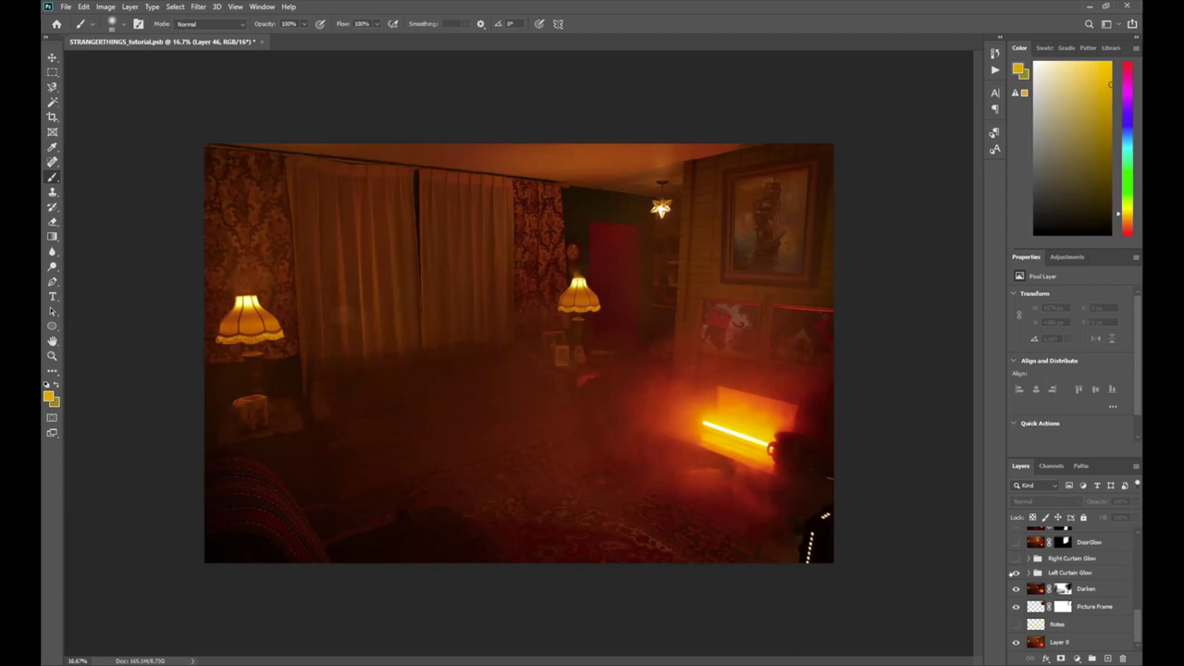
pyautogui.click(1014, 559)
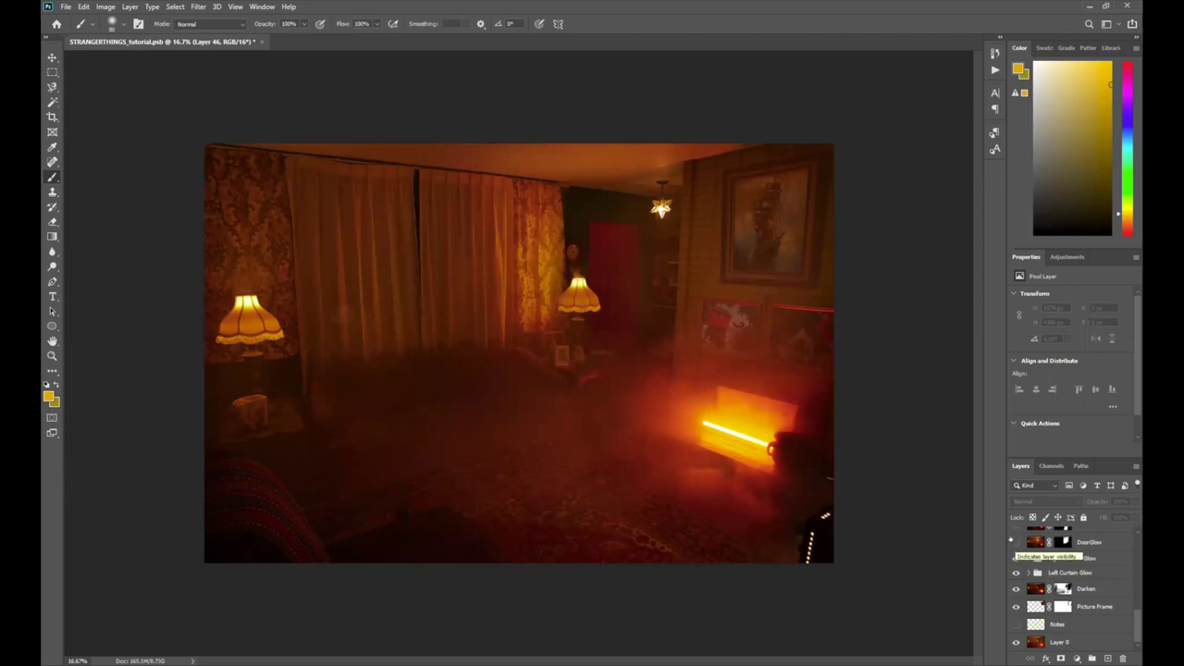
# Turn on the DoorGlow layer, the TV layer, the TV Fog group and the Darken adjustment layer above it, one by one.
pyautogui.click(1014, 542)
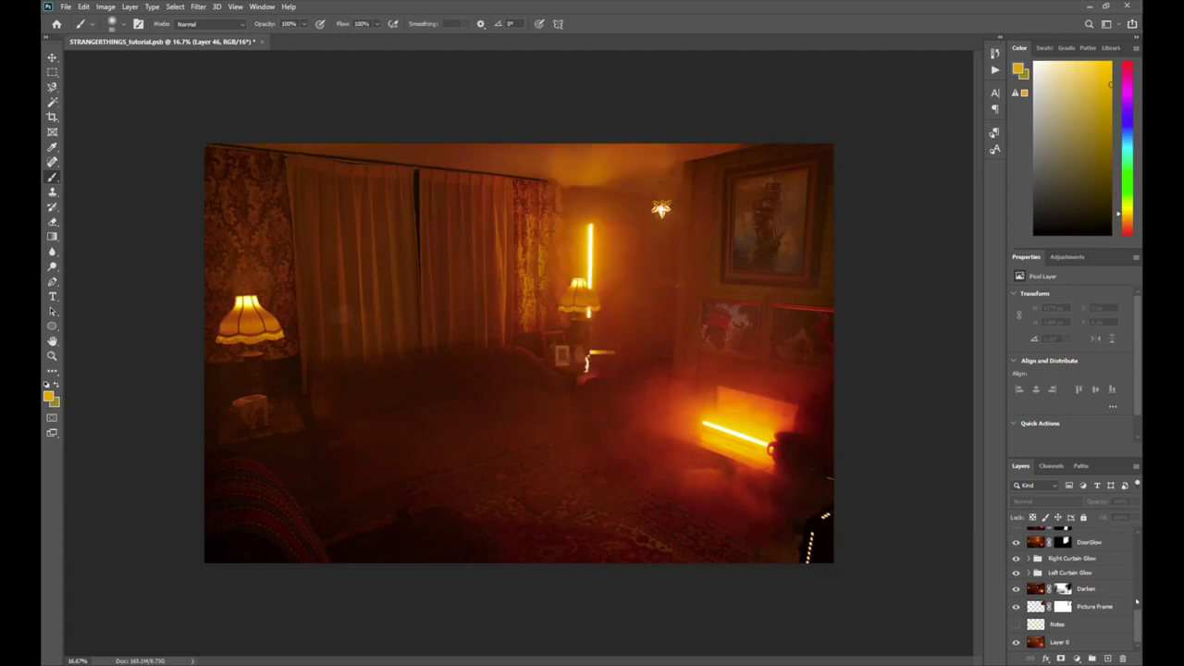
pyautogui.scroll(3, 1110, 591)
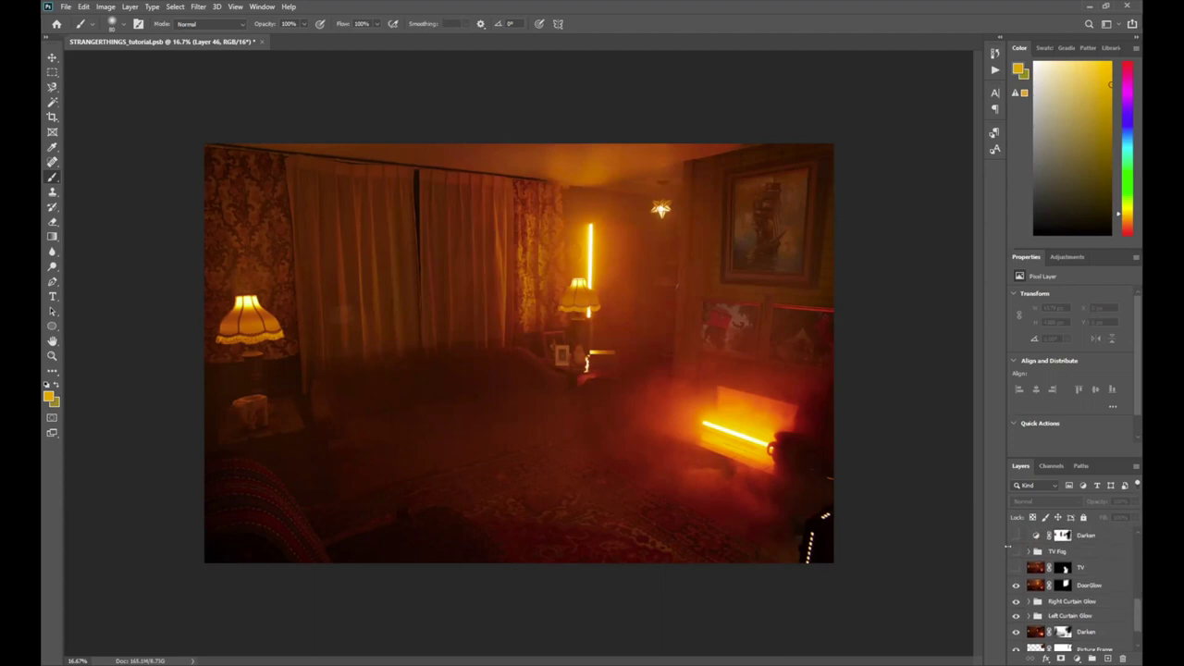
pyautogui.click(1014, 567)
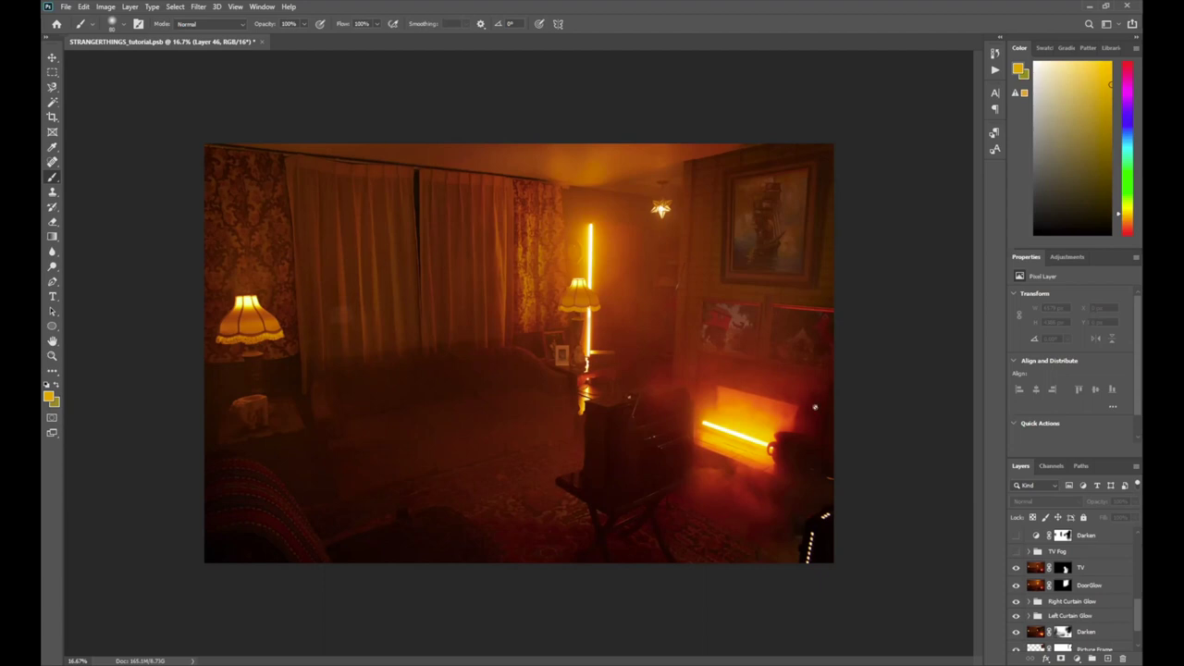
pyautogui.click(1015, 550)
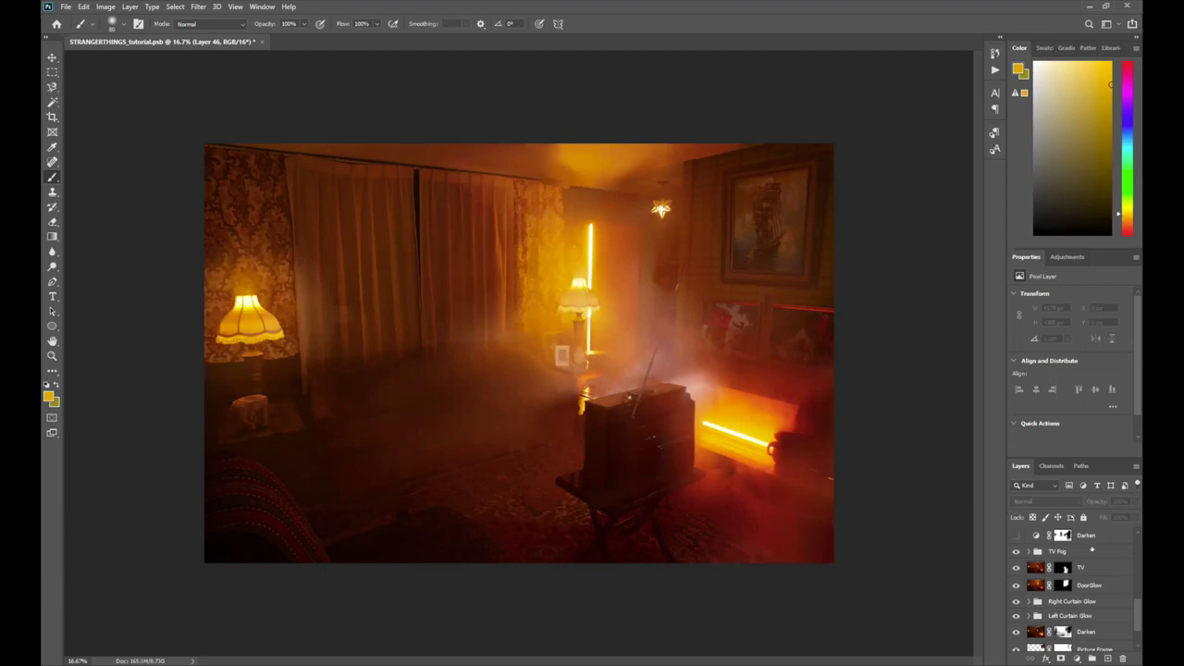
pyautogui.click(1016, 535)
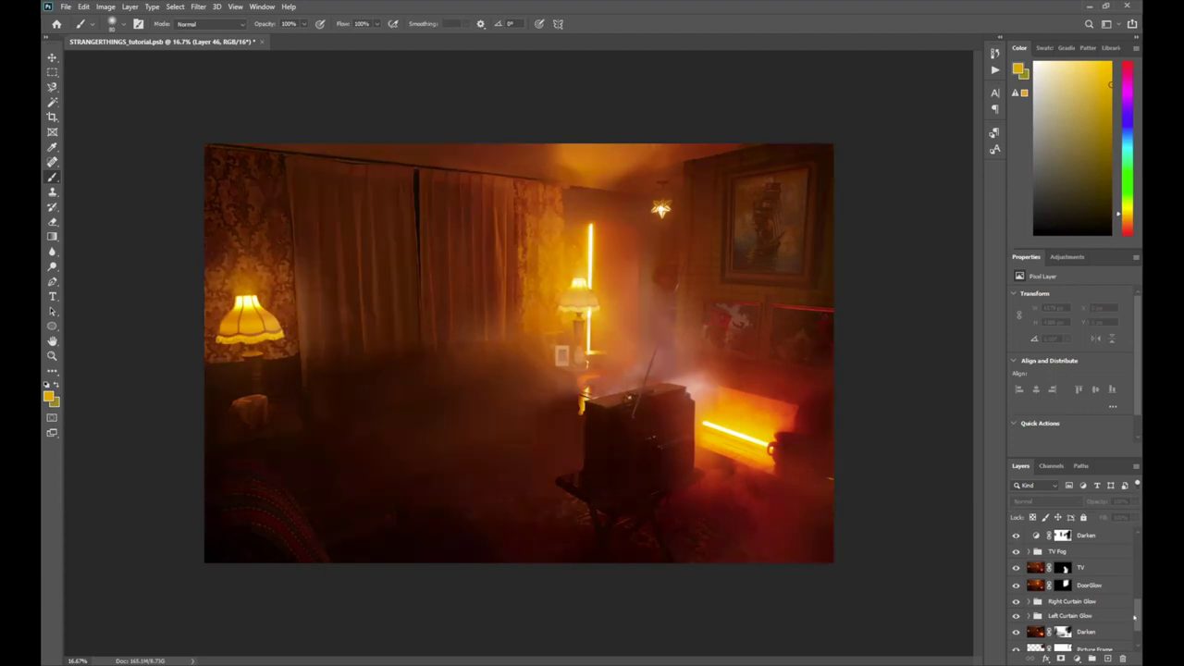
# Make the TV Side and Ceiling Glow layers and the Door Glow group visible.
pyautogui.moveTo(1137, 610); pyautogui.dragTo(1136, 590)
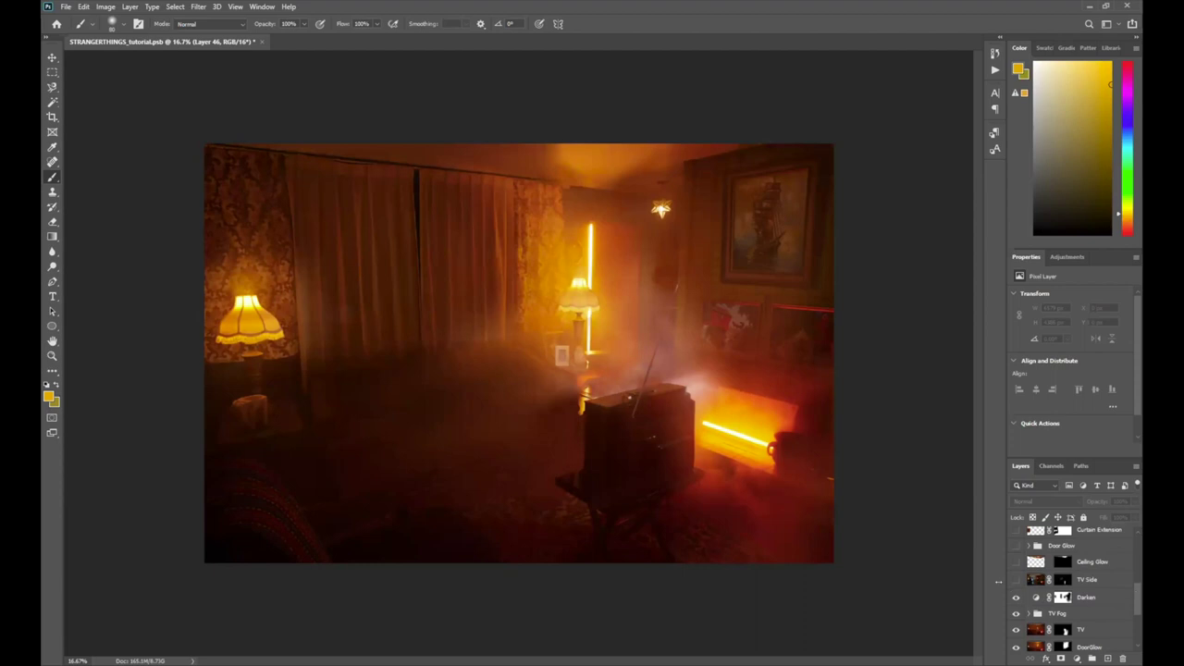
pyautogui.click(1014, 580)
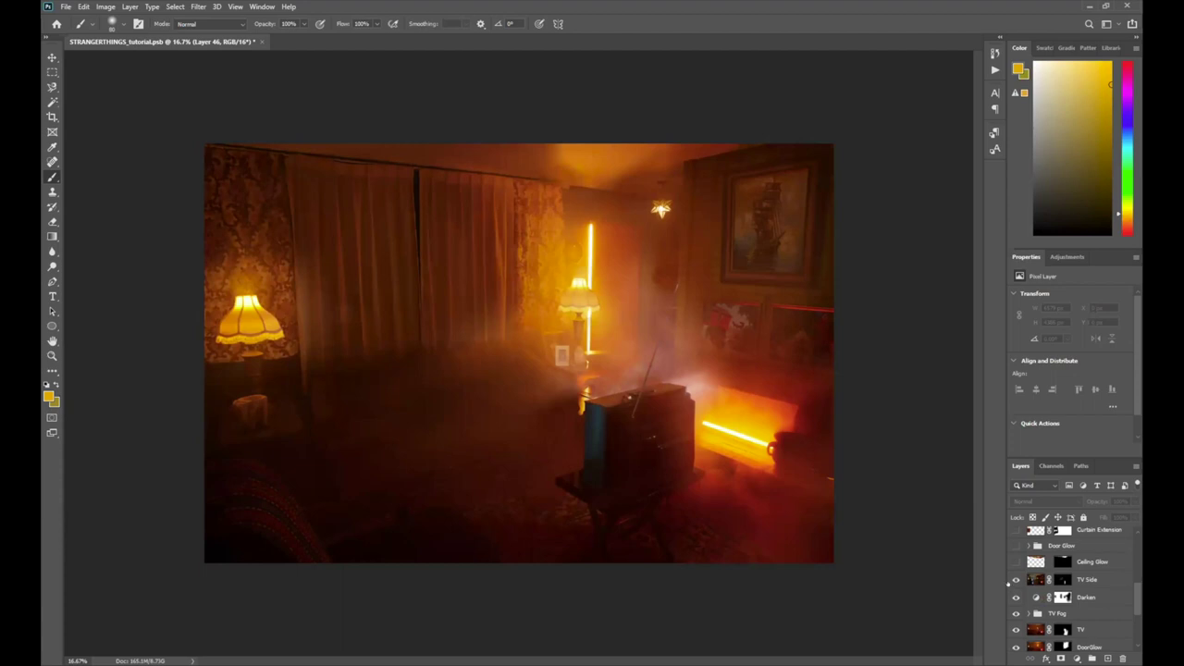
pyautogui.click(1014, 561)
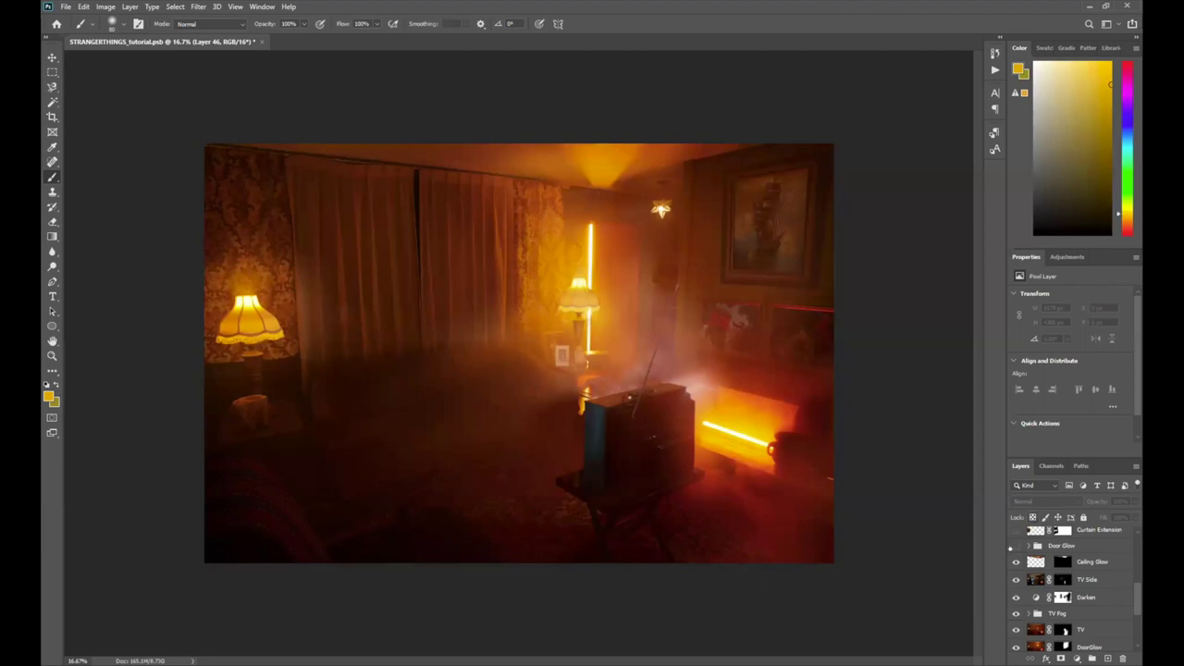
pyautogui.click(1015, 546)
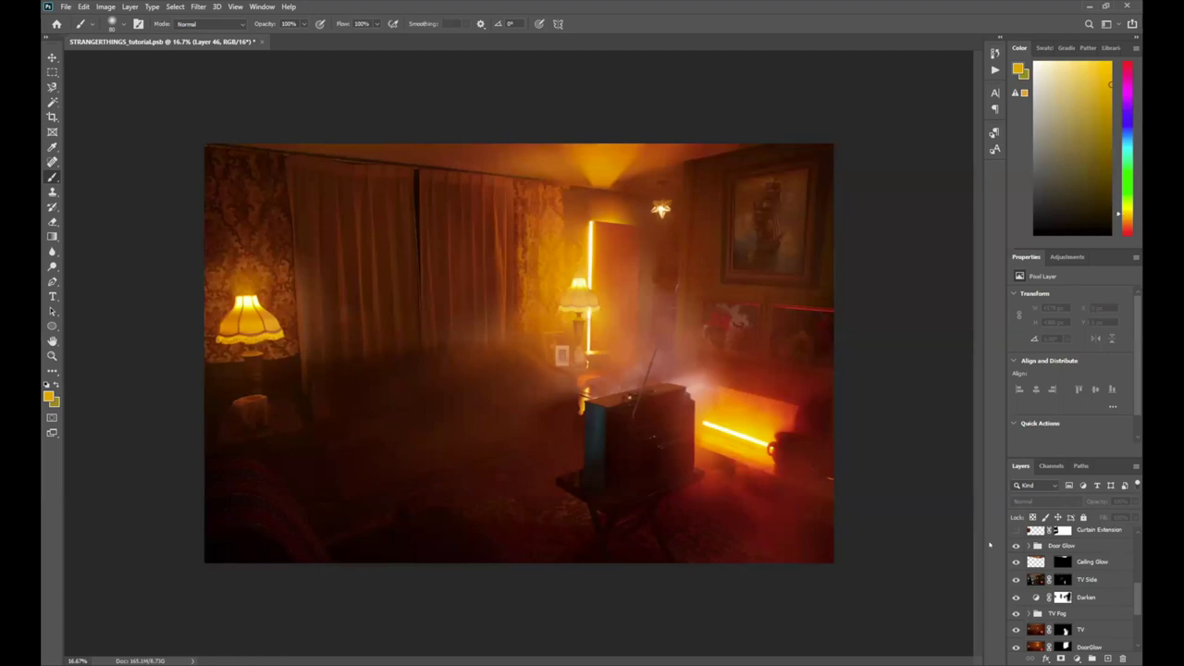
# Toggle the Fireplace group to compare the fire with the light tube, leave it on and show the Curtain Extension layer.
pyautogui.moveTo(1137, 599); pyautogui.dragTo(1136, 573)
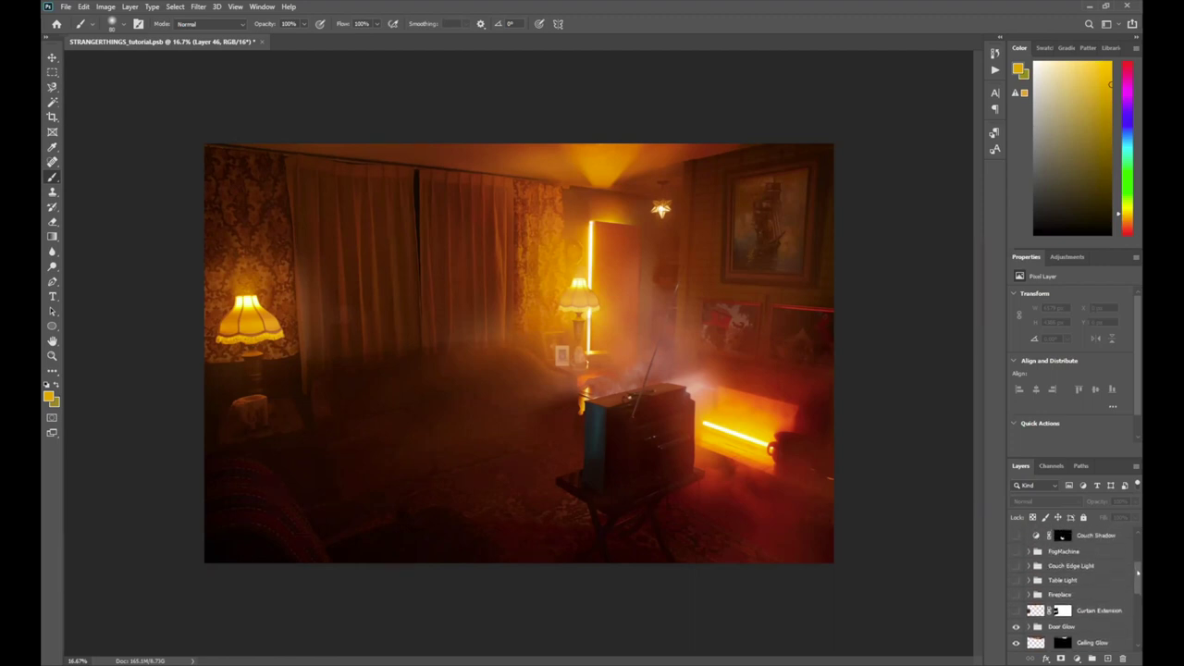
pyautogui.click(1016, 594)
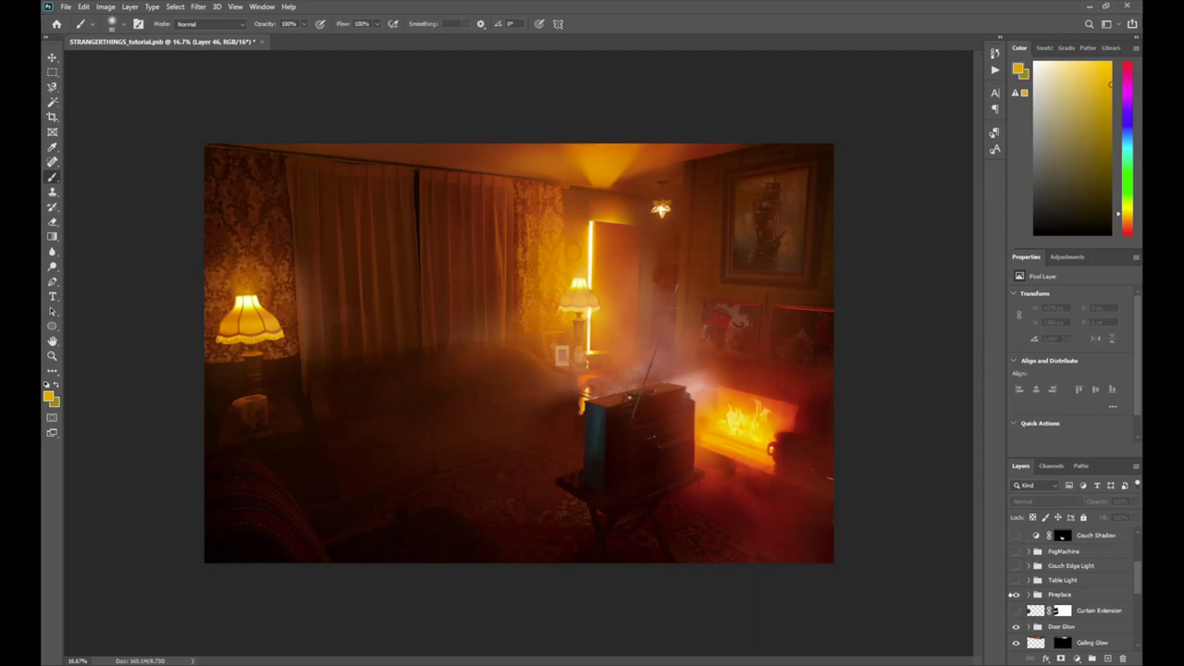
pyautogui.click(1014, 593)
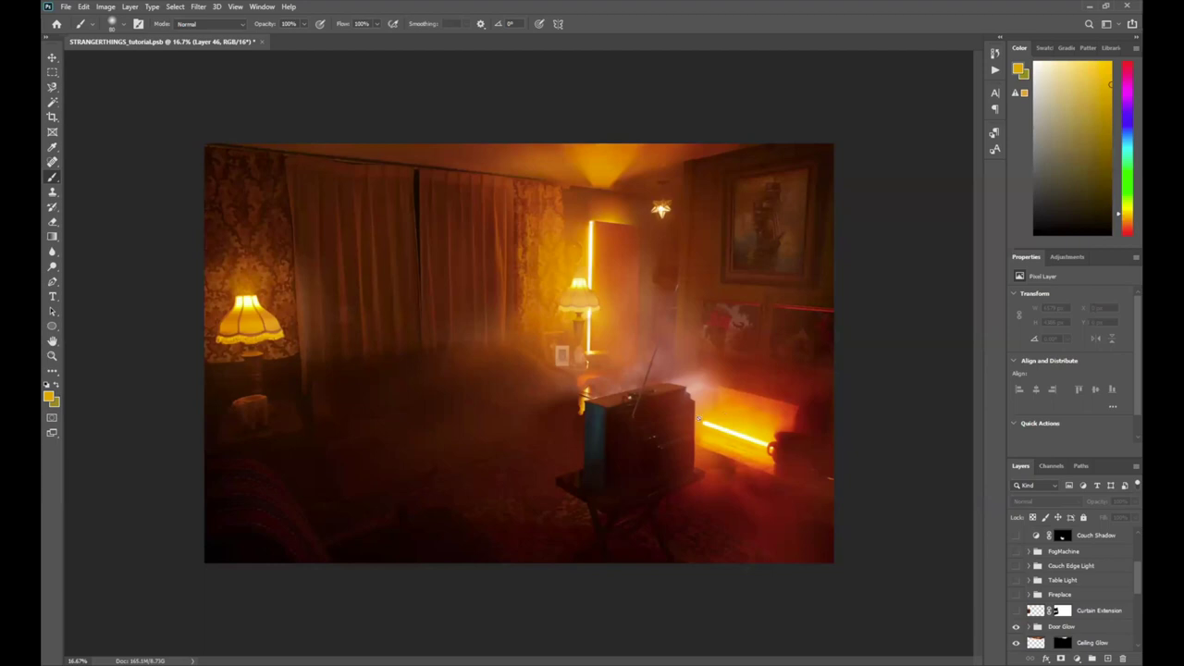
pyautogui.click(1015, 594)
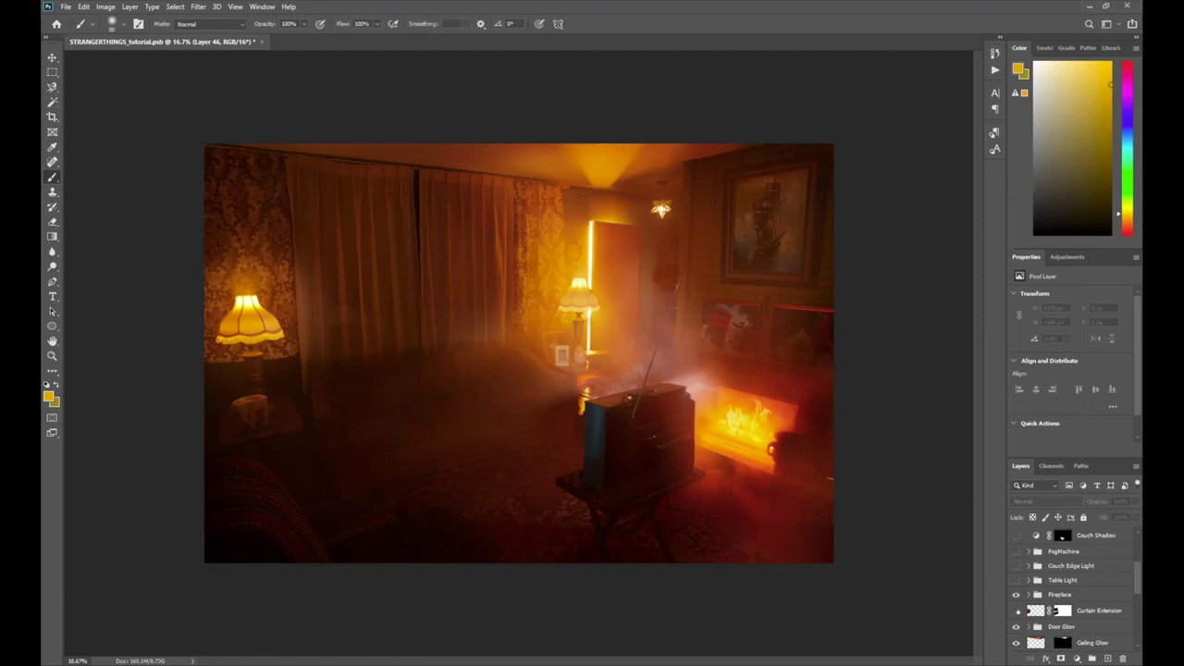
pyautogui.click(1015, 611)
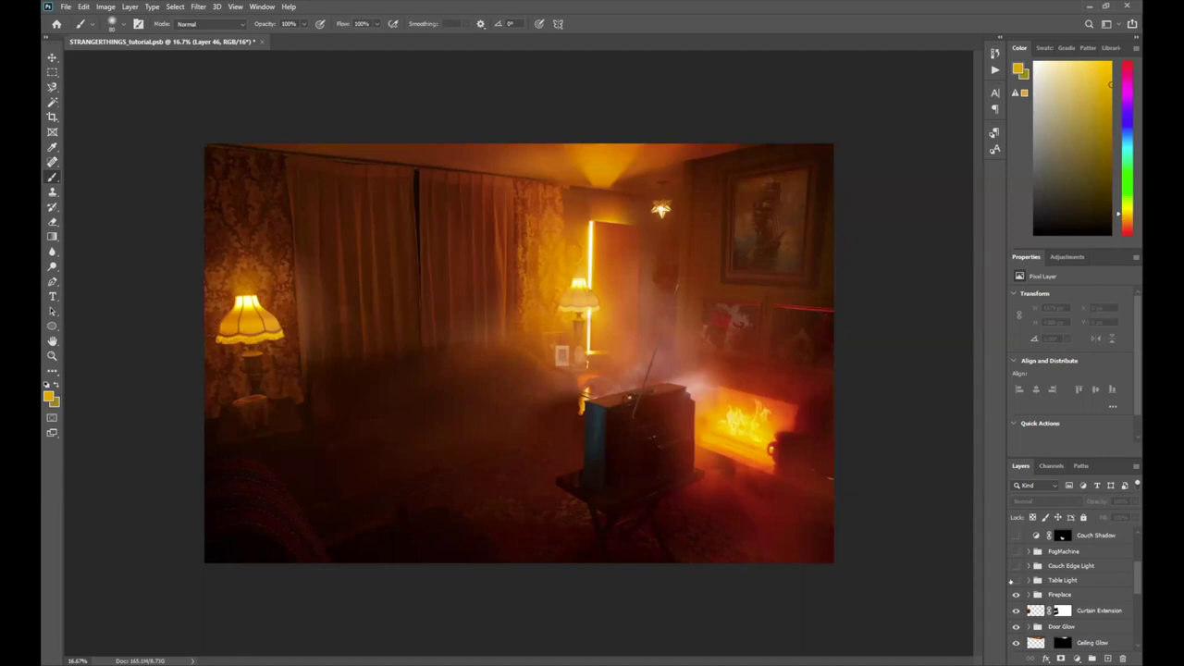
# Toggle the Table Light group to compare the side table with and without it, and leave it visible.
pyautogui.click(1014, 580)
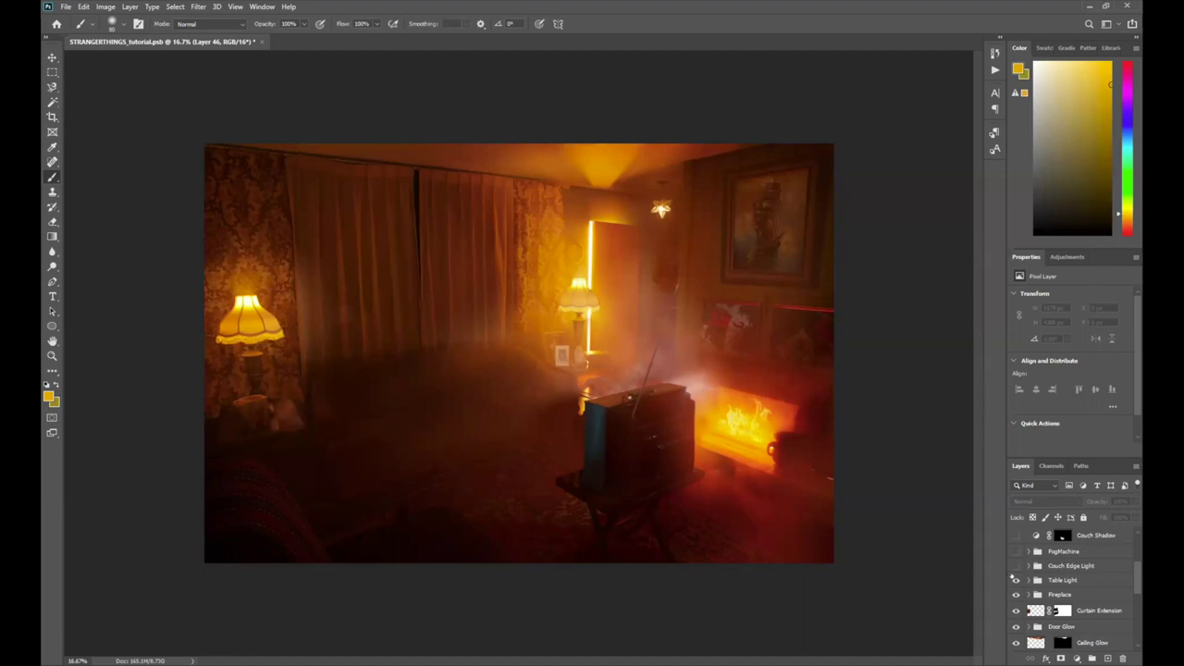
pyautogui.click(1014, 580)
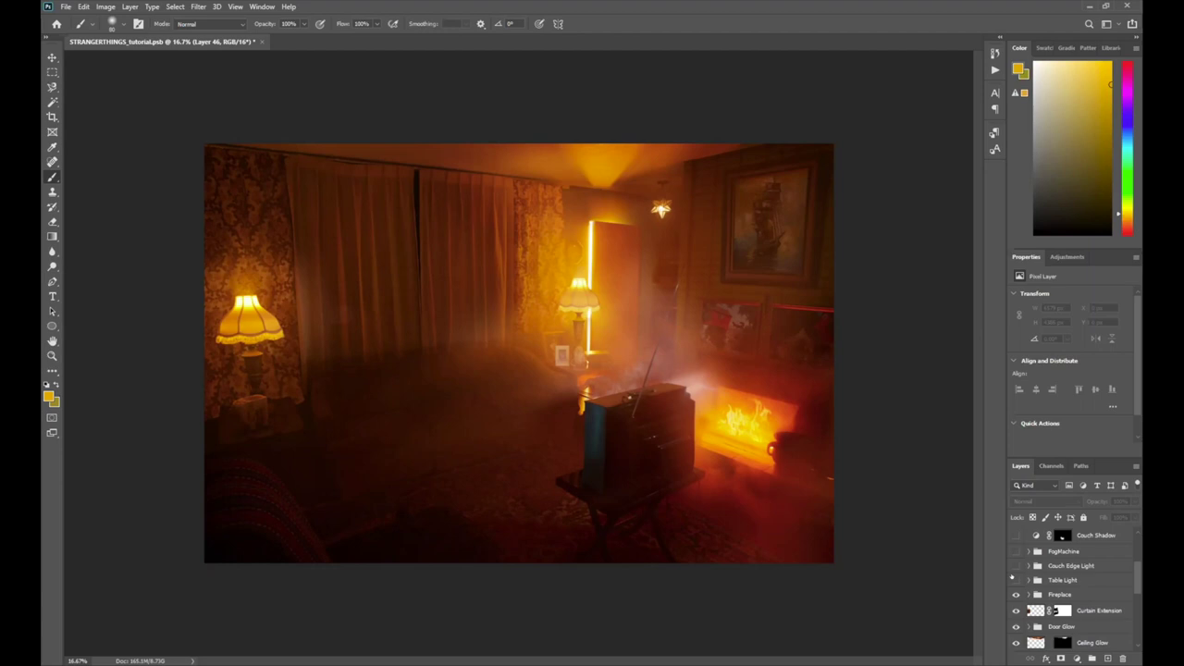
pyautogui.click(1015, 580)
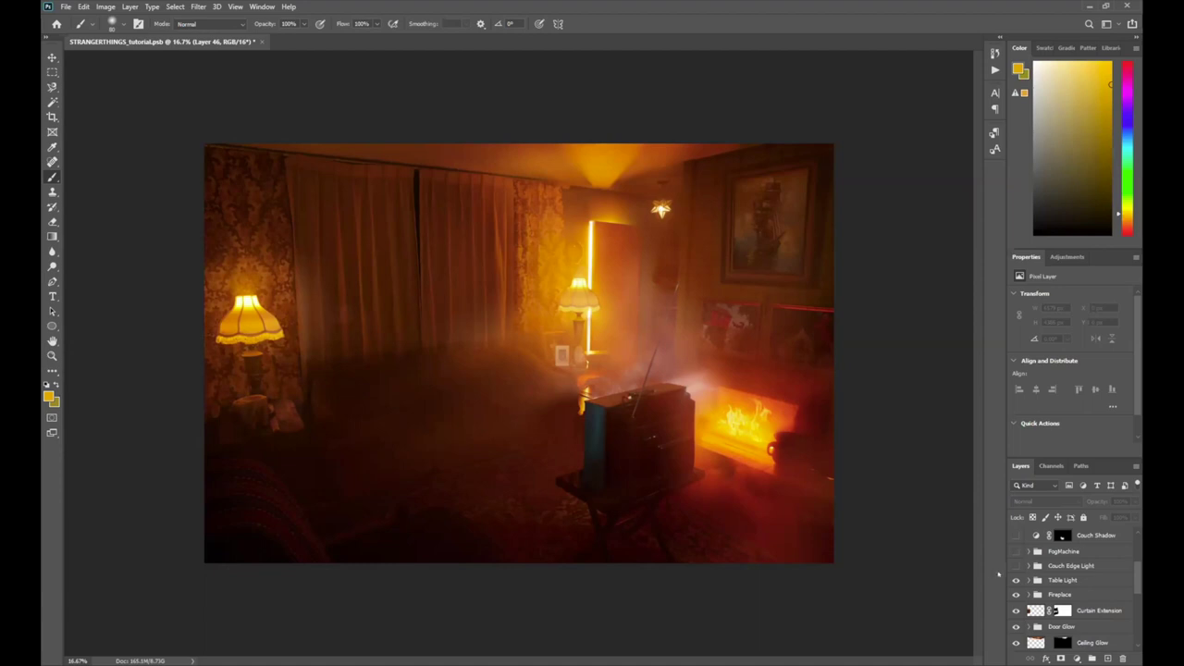
# Select the Couch Edge Light group and make it and the FogMachine group visible.
pyautogui.moveTo(1135, 571); pyautogui.dragTo(1136, 564)
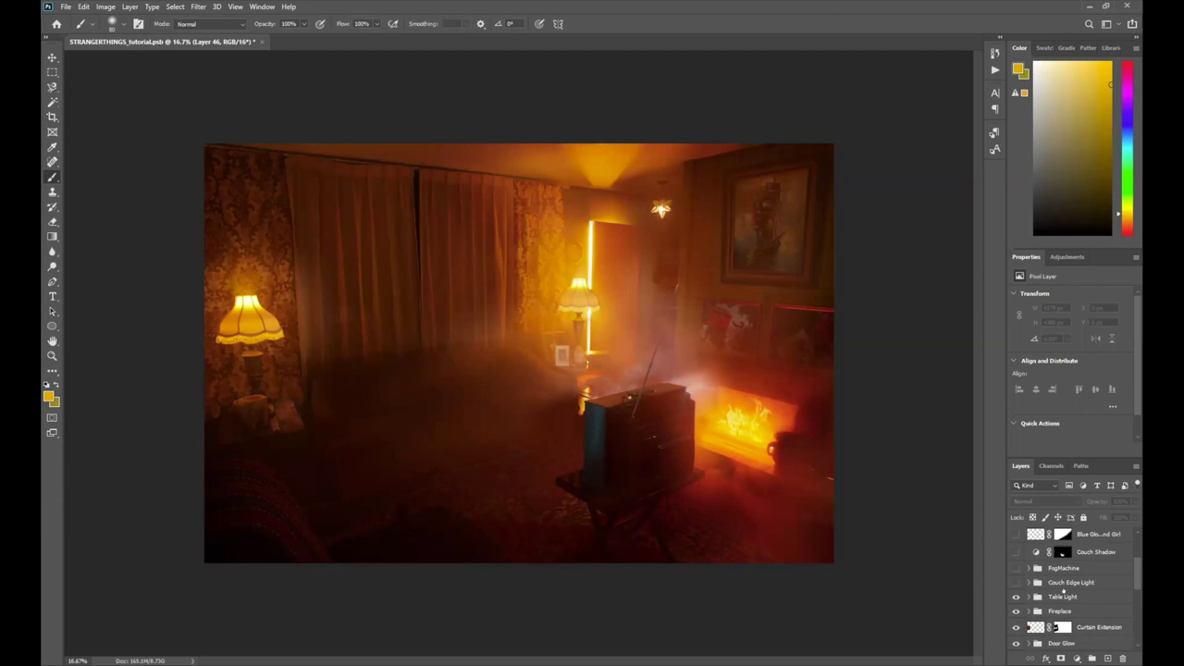
pyautogui.click(1063, 585)
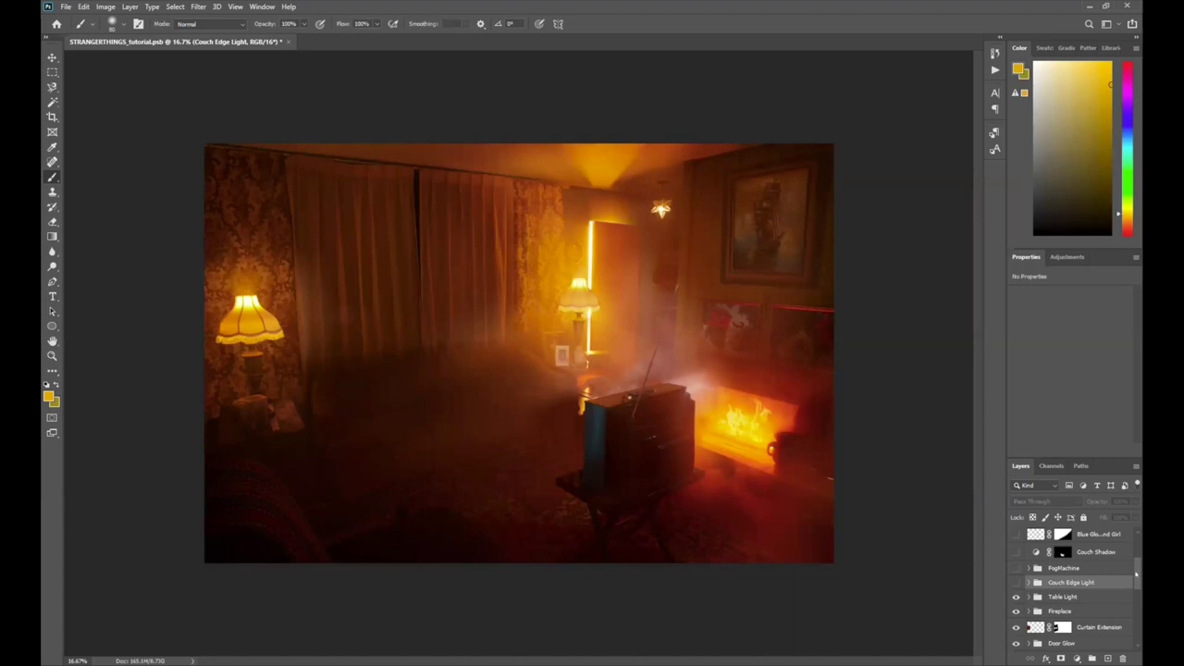
pyautogui.moveTo(1135, 572); pyautogui.dragTo(1138, 562)
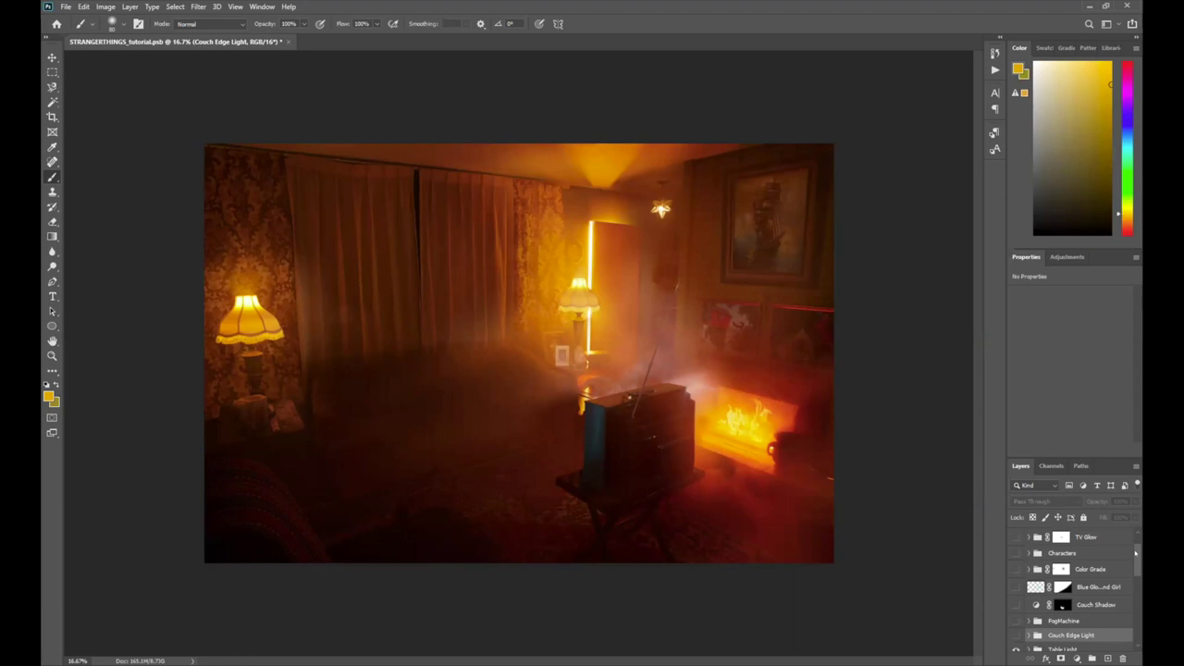
pyautogui.scroll(1, 1133, 557)
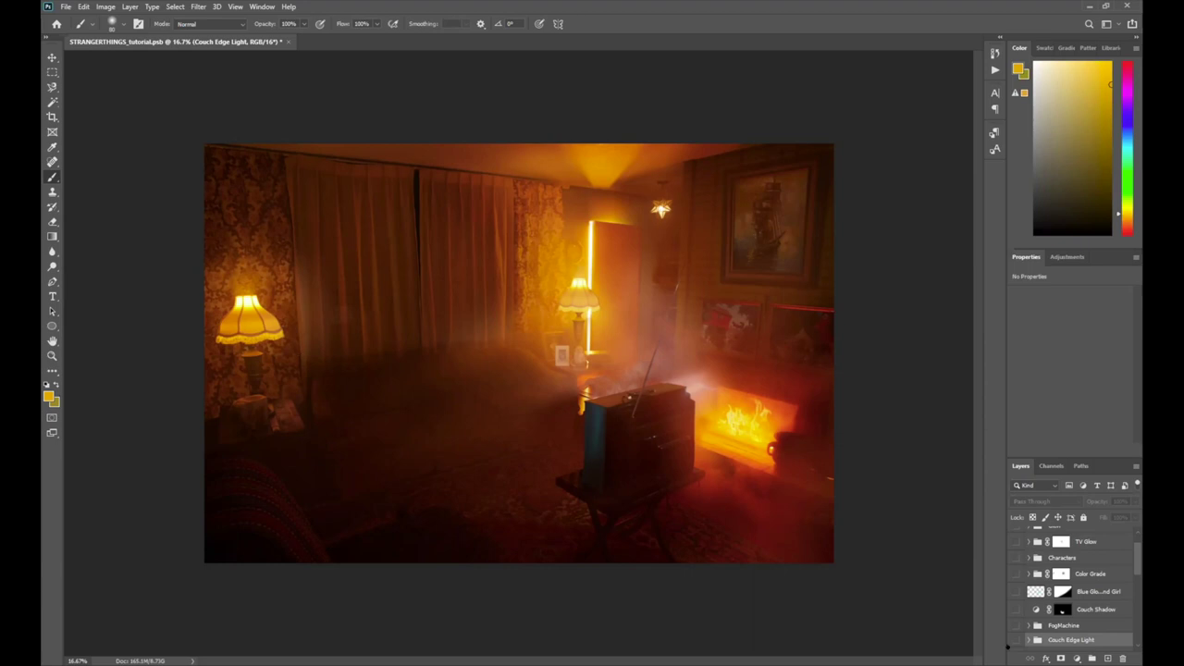
pyautogui.click(1015, 640)
pyautogui.click(1015, 625)
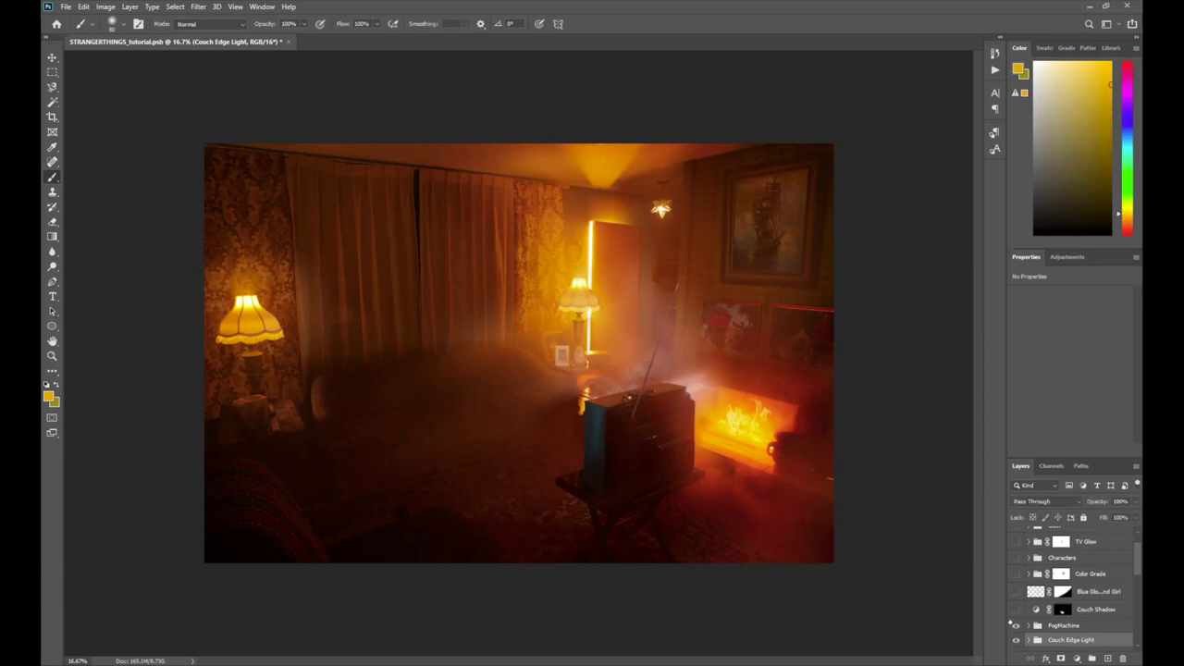
# Turn on the Couch Shadow layer, the blue glow layer above it, and the Color Grade and Characters groups.
pyautogui.click(1012, 610)
pyautogui.click(1015, 591)
pyautogui.click(1016, 573)
pyautogui.click(1016, 558)
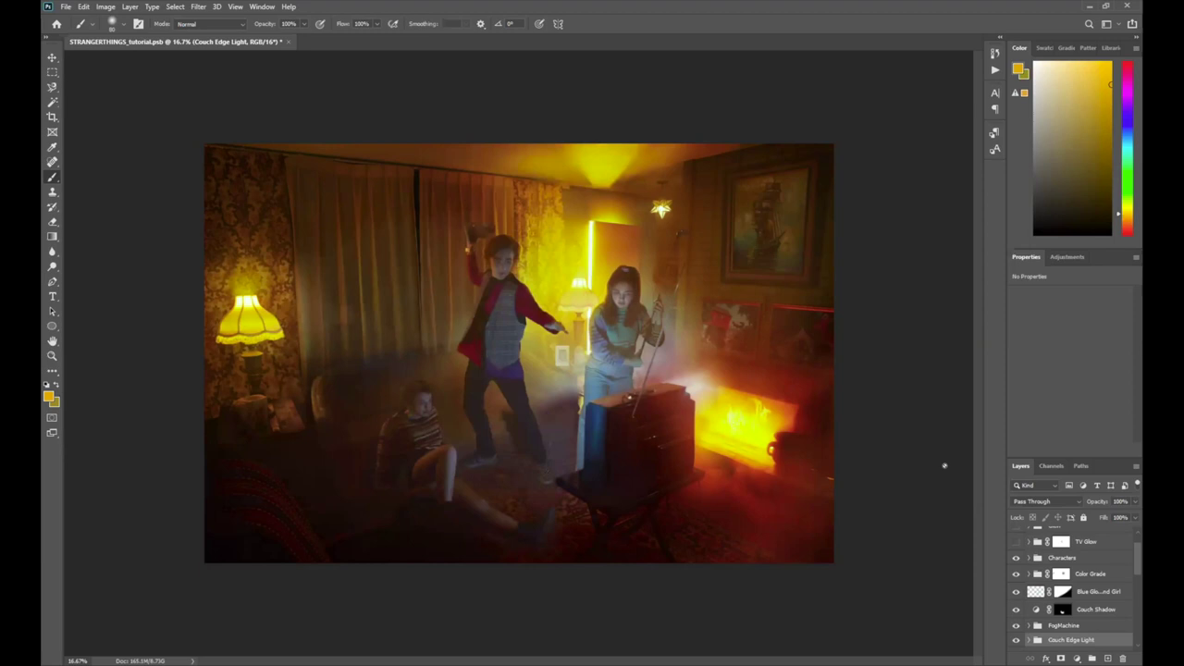
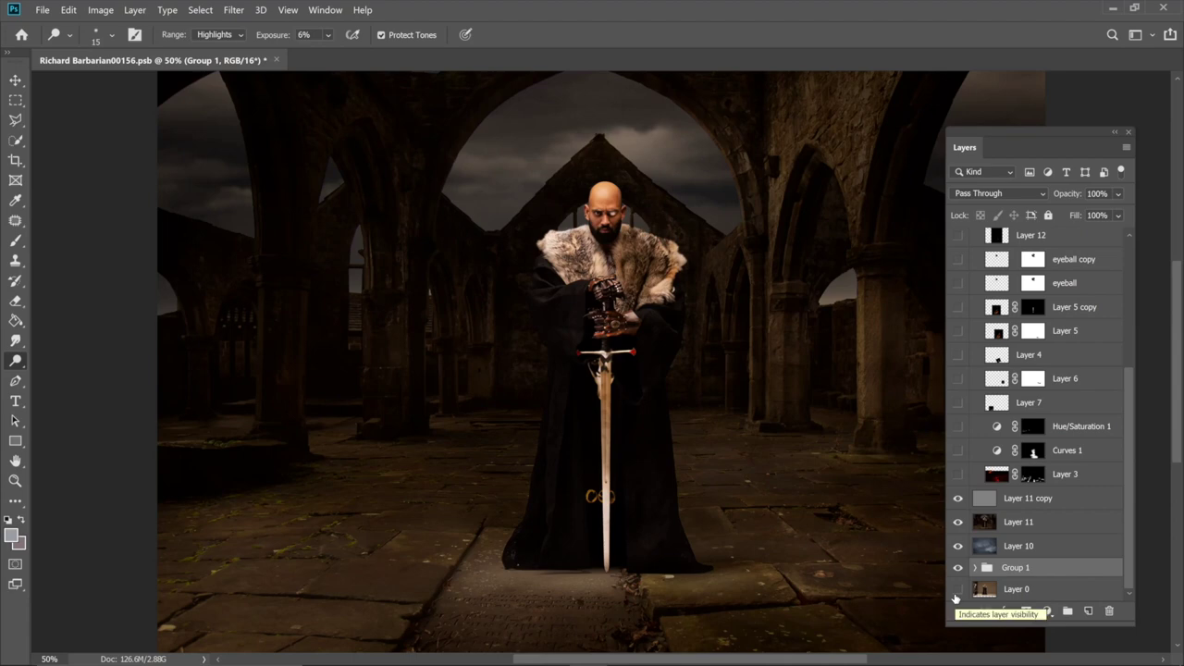
# In the barbarian composite, show only Layer 0, adding back Group 1, Layer 10, Layer 11 and Layer 11 copy one by one.
pyautogui.keyDown('alt'); pyautogui.click(956, 595); pyautogui.keyUp('alt')
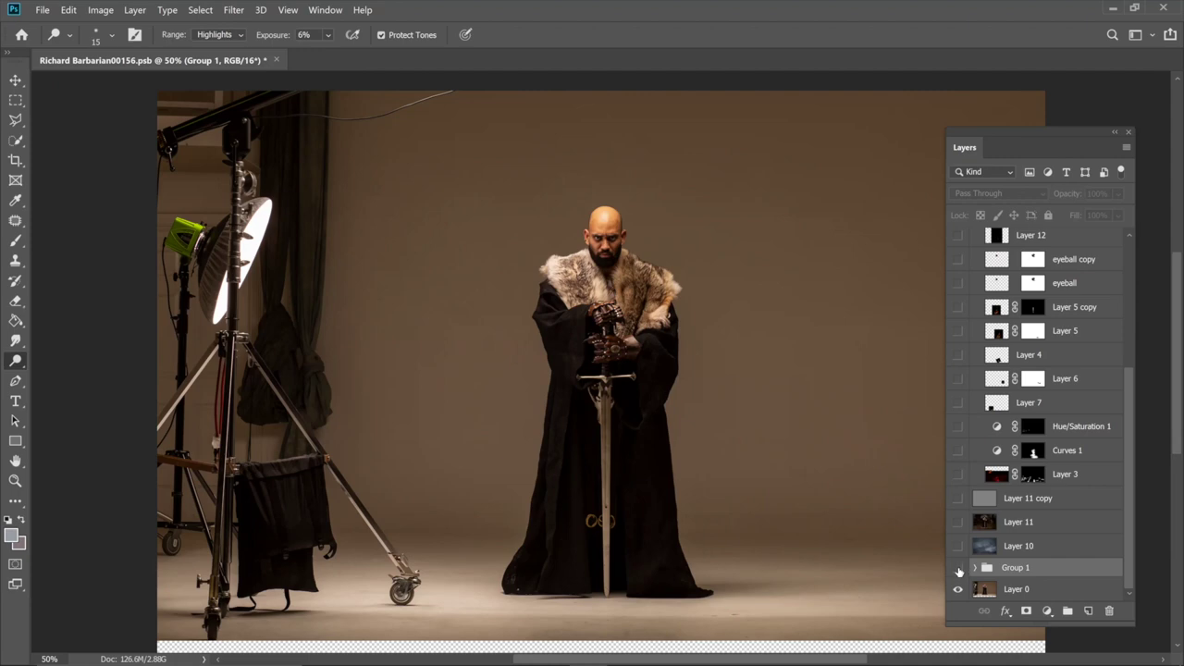
pyautogui.click(958, 569)
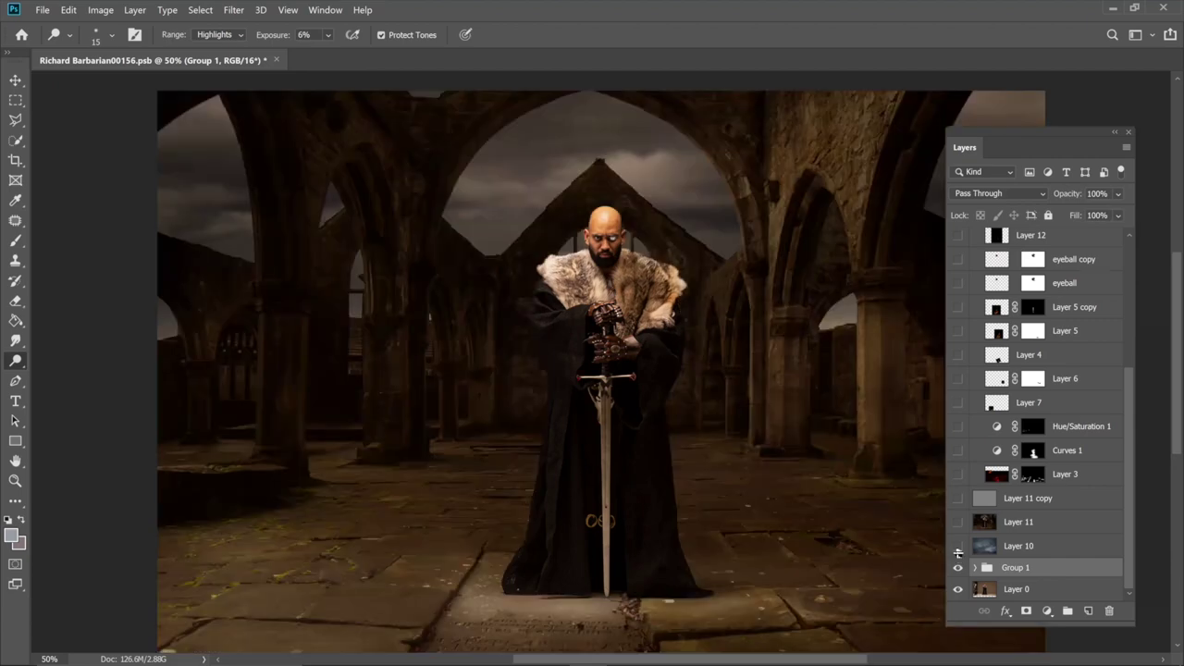
pyautogui.click(958, 547)
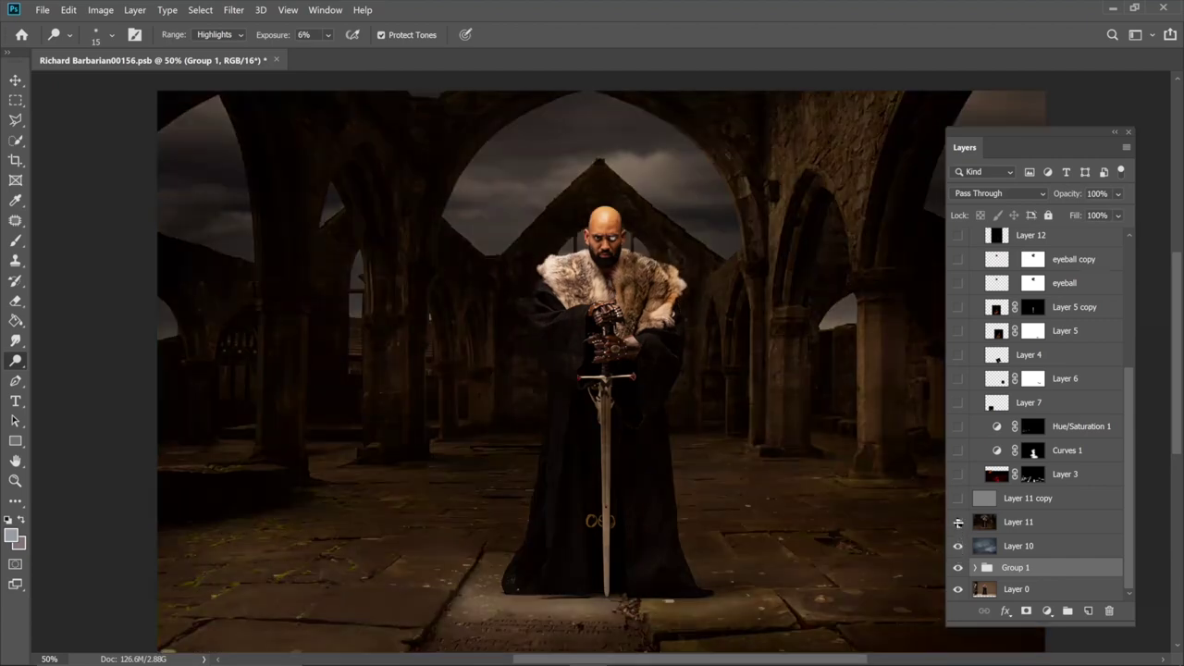
pyautogui.click(958, 523)
pyautogui.click(958, 500)
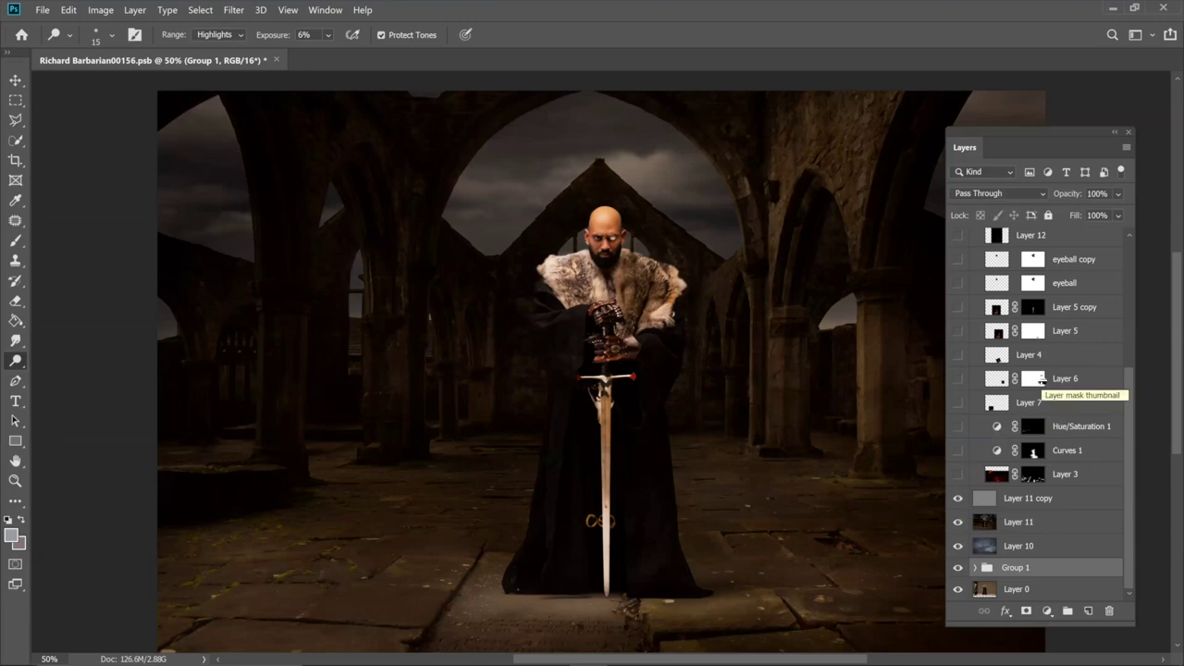
# Turn on Layer 3 in the FIre group to add the lava to the floor cracks.
pyautogui.scroll(1, 1085, 405)
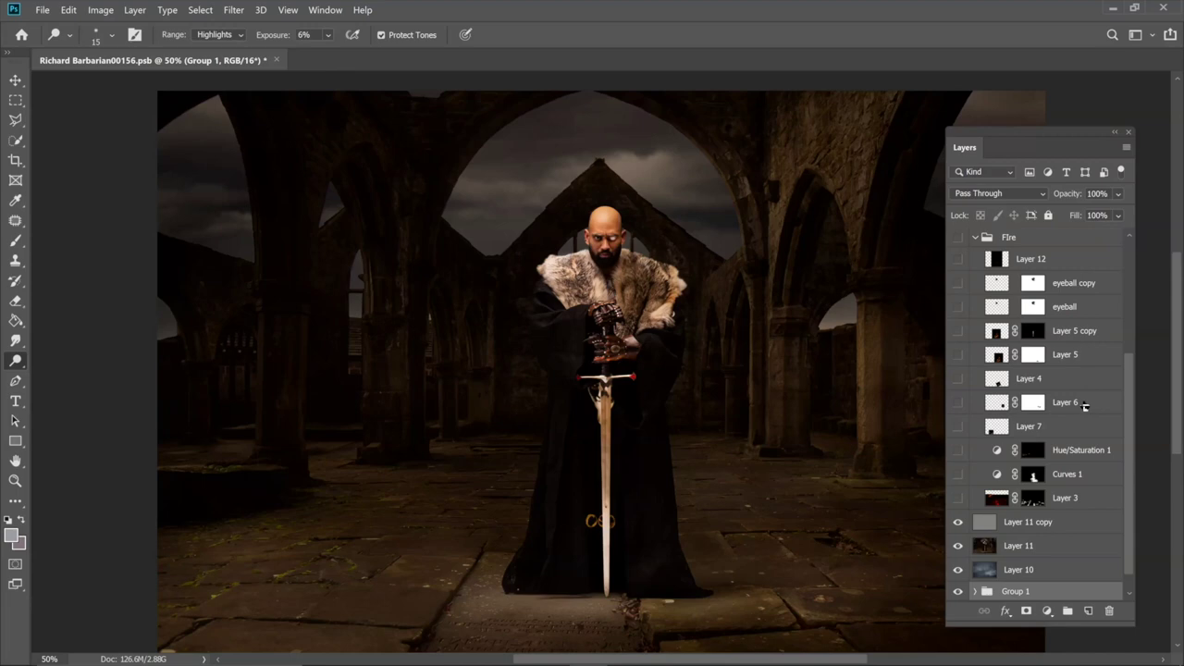
pyautogui.click(958, 500)
pyautogui.scroll(-3, 844, 476)
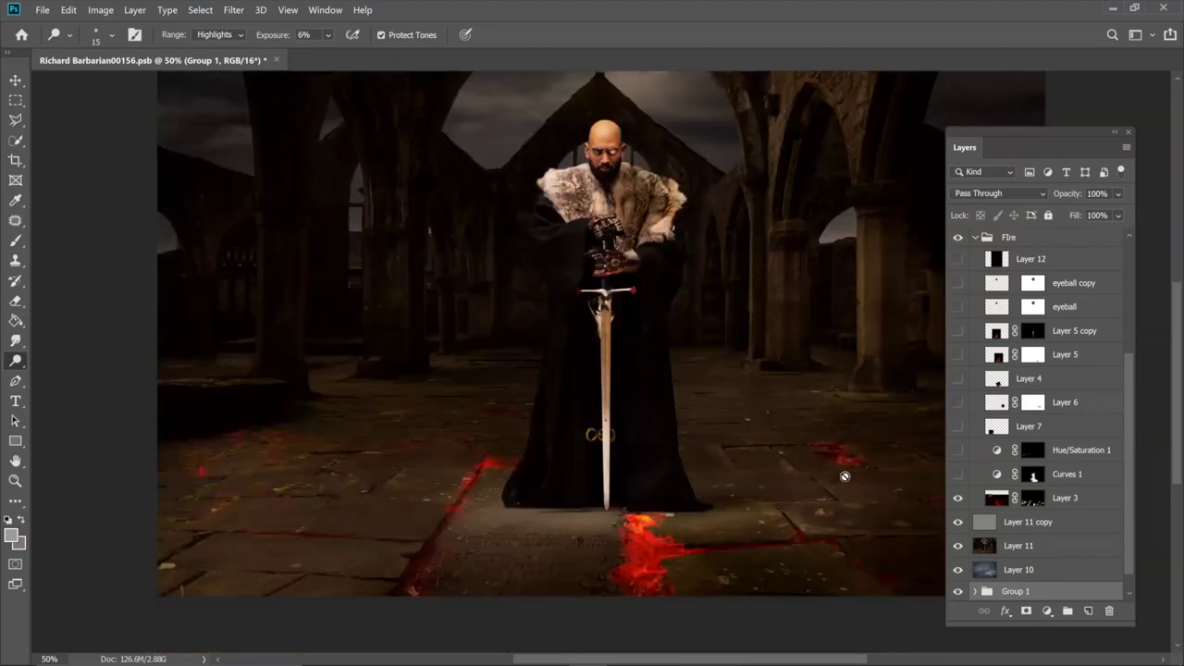
# Examine the lava and the carved stone floor in front of the figure at 300% zoom.
pyautogui.hotkey('ctrl', '+')
pyautogui.hotkey('ctrl', '+')
pyautogui.hotkey('ctrl', '+')
pyautogui.hotkey('ctrl', '+')
pyautogui.scroll(-15, 845, 476)
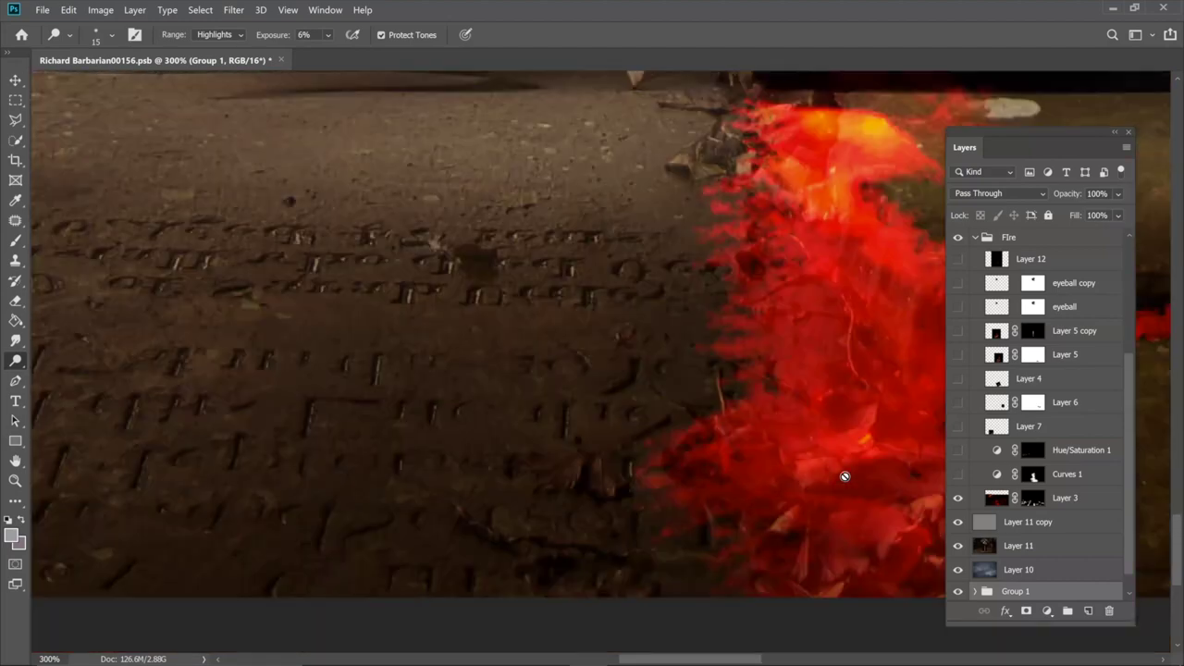
pyautogui.hscroll(-3, 845, 476)
pyautogui.hscroll(8, 845, 476)
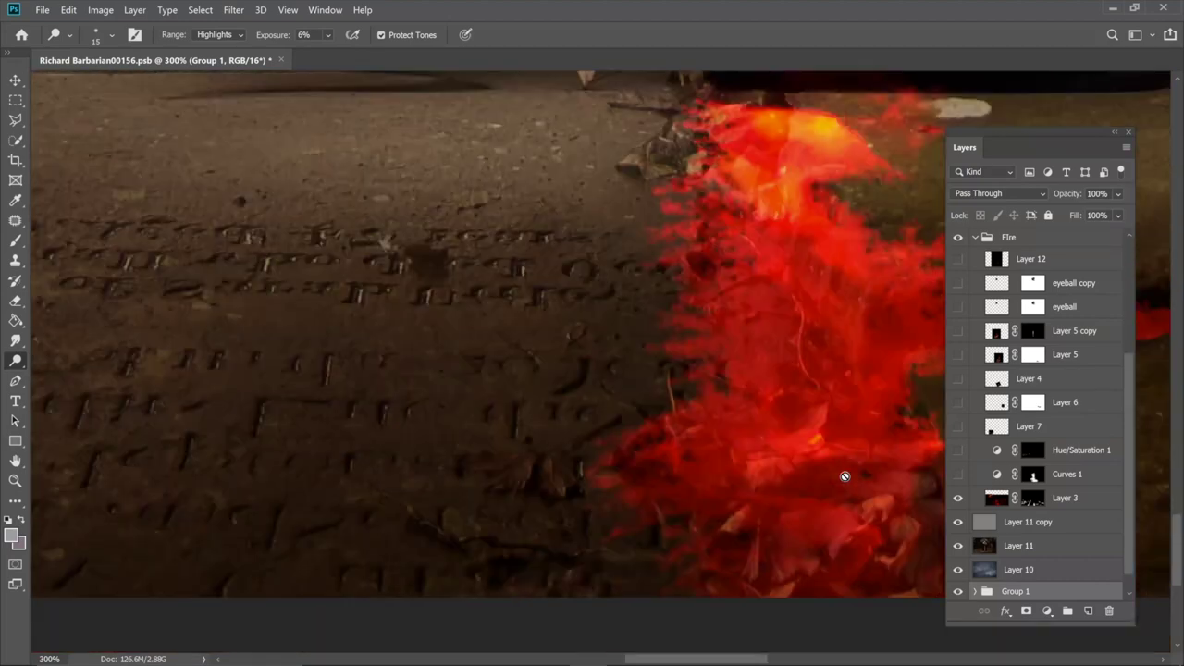
pyautogui.hscroll(2, 845, 476)
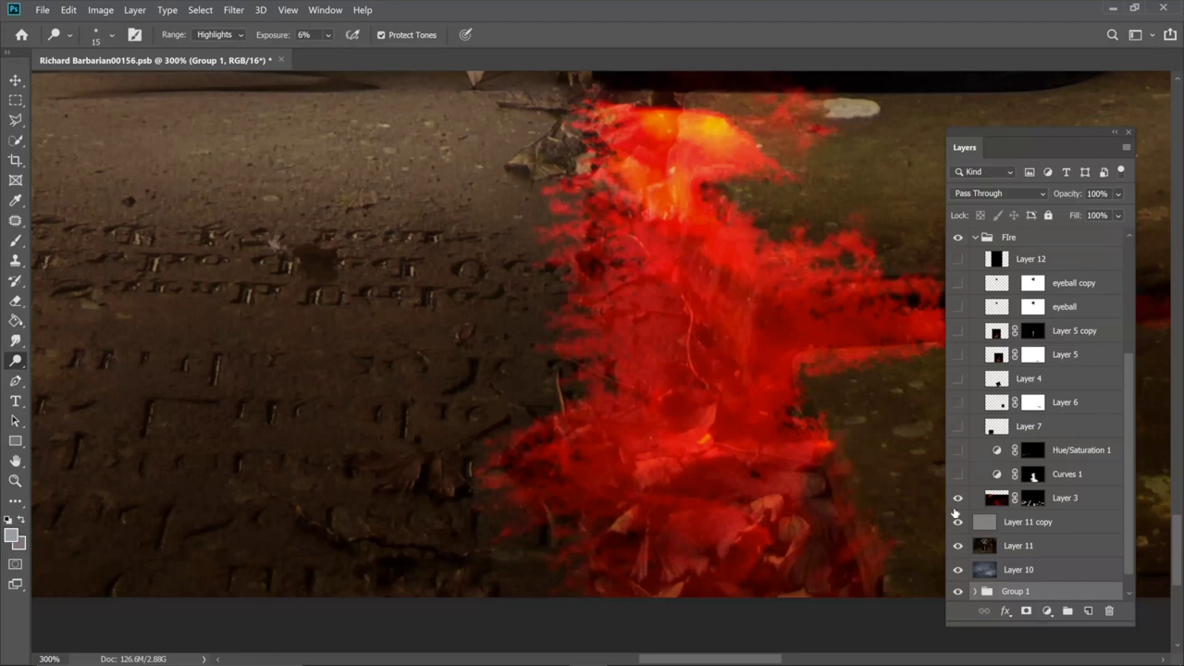
# Disable Layer 3's layer mask to view the whole unmasked lava image over the scene, and enable the mask again.
pyautogui.click(995, 500)
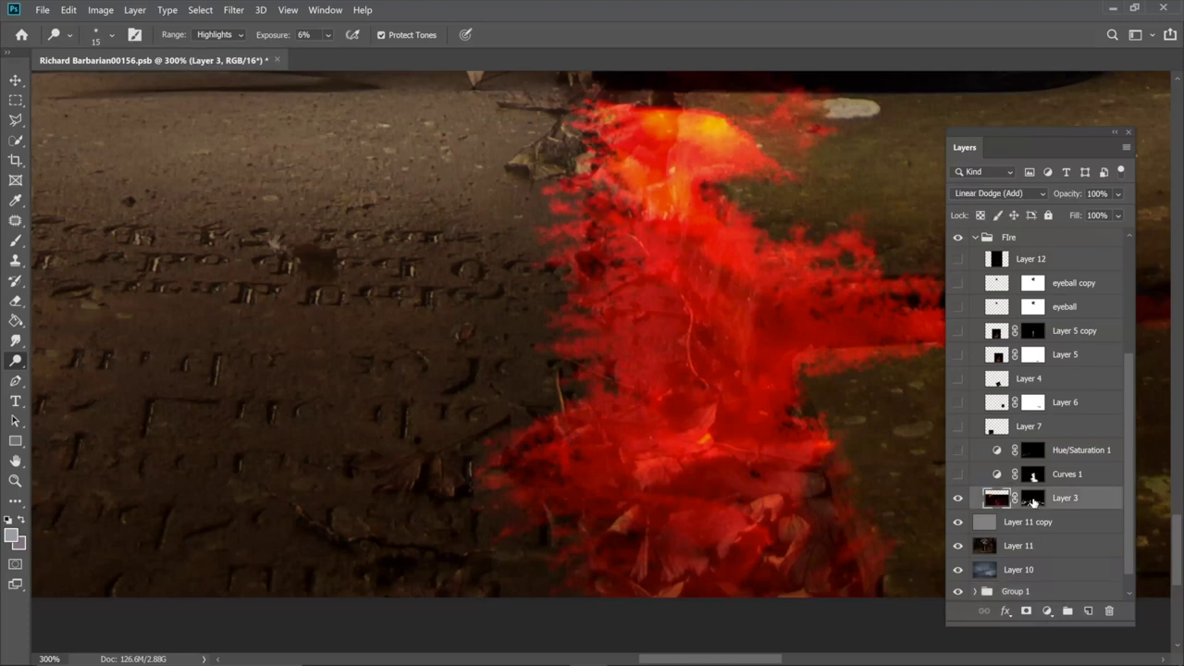
pyautogui.click(1034, 501)
pyautogui.rightClick(1034, 502)
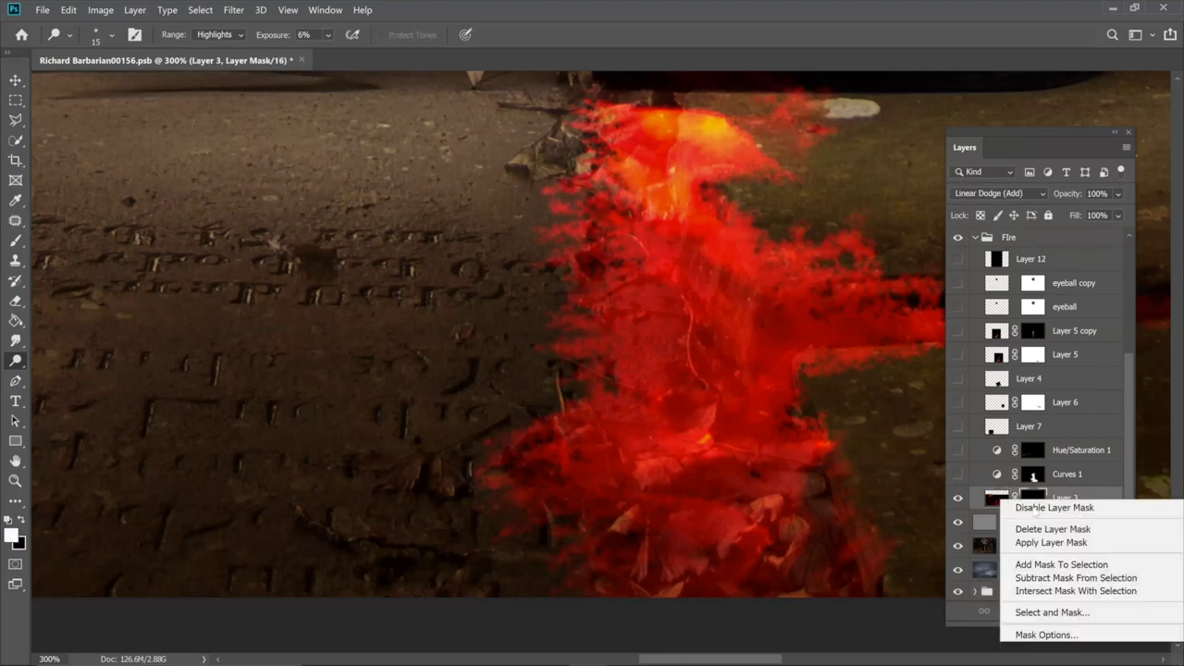
pyautogui.click(1045, 507)
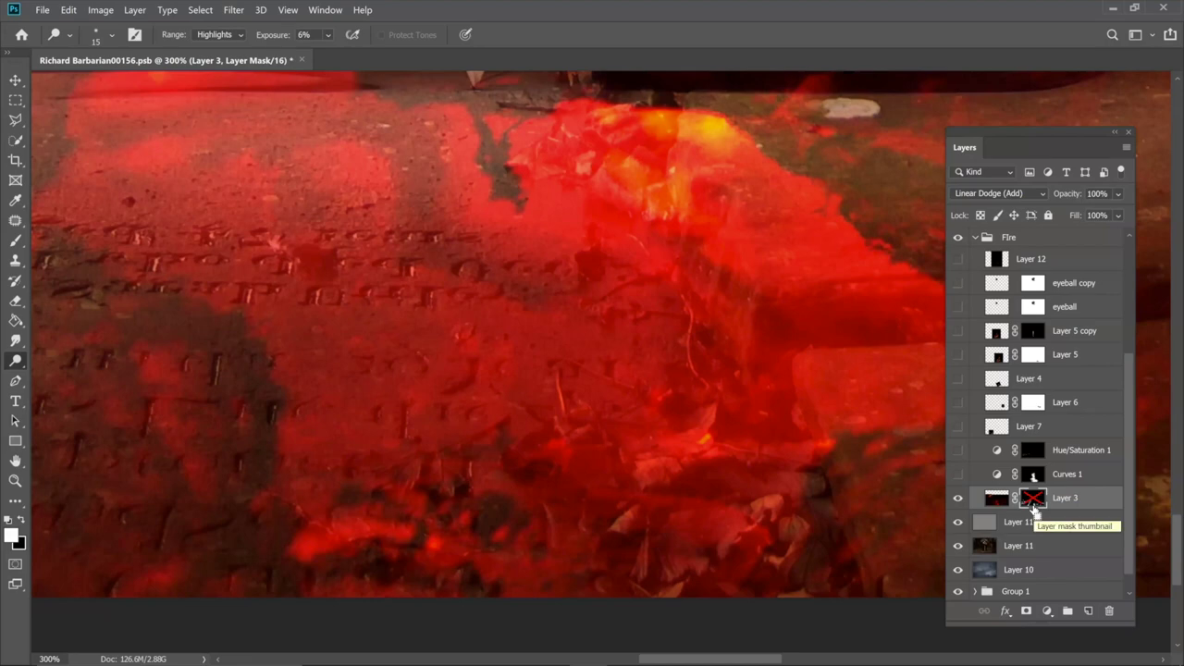
pyautogui.hotkey('ctrl', '-')
pyautogui.hotkey('ctrl', '-')
pyautogui.hotkey('ctrl', '-')
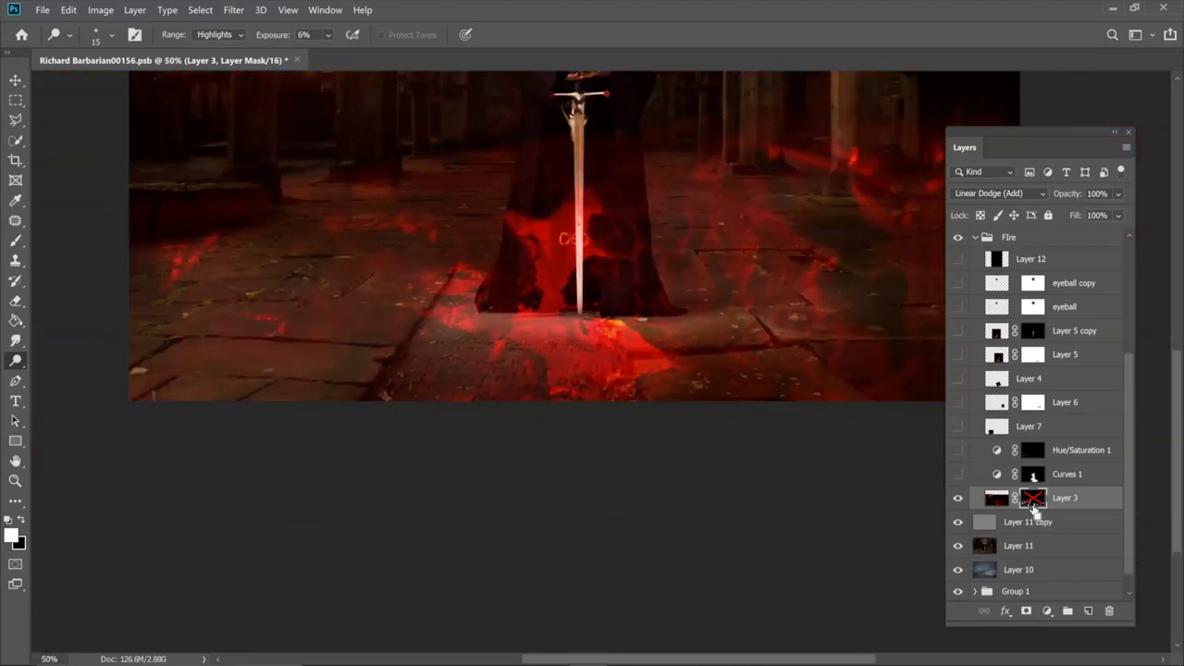
pyautogui.hotkey('ctrl', '-')
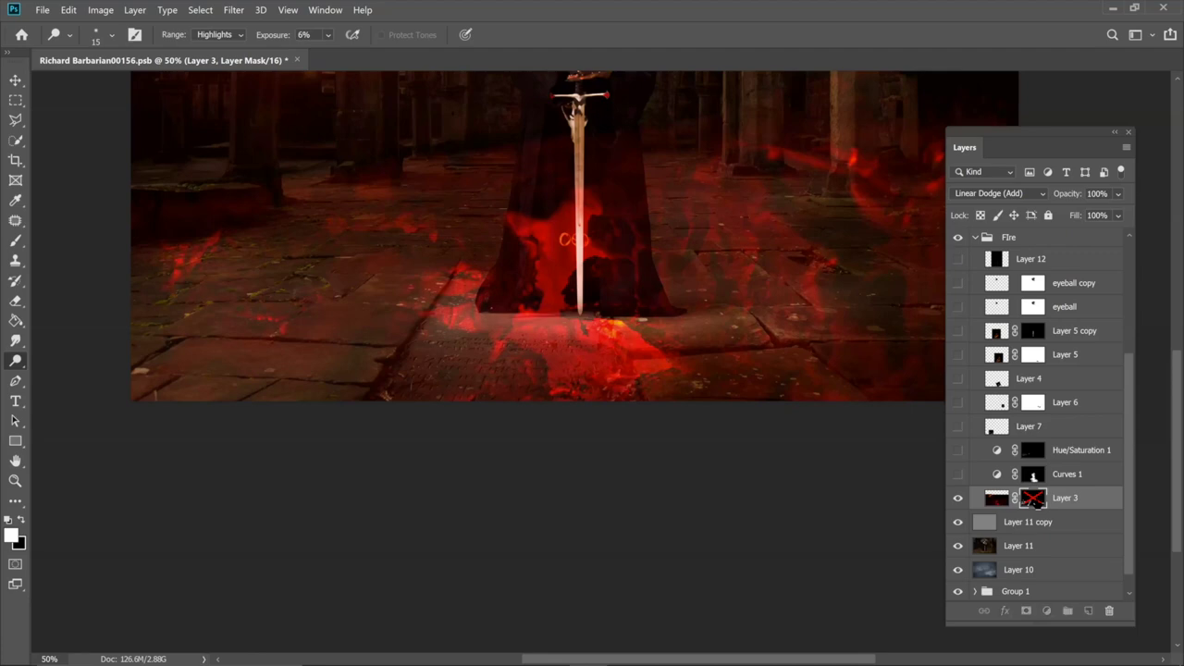
pyautogui.keyDown('shift'); pyautogui.click(1034, 500); pyautogui.keyUp('shift')
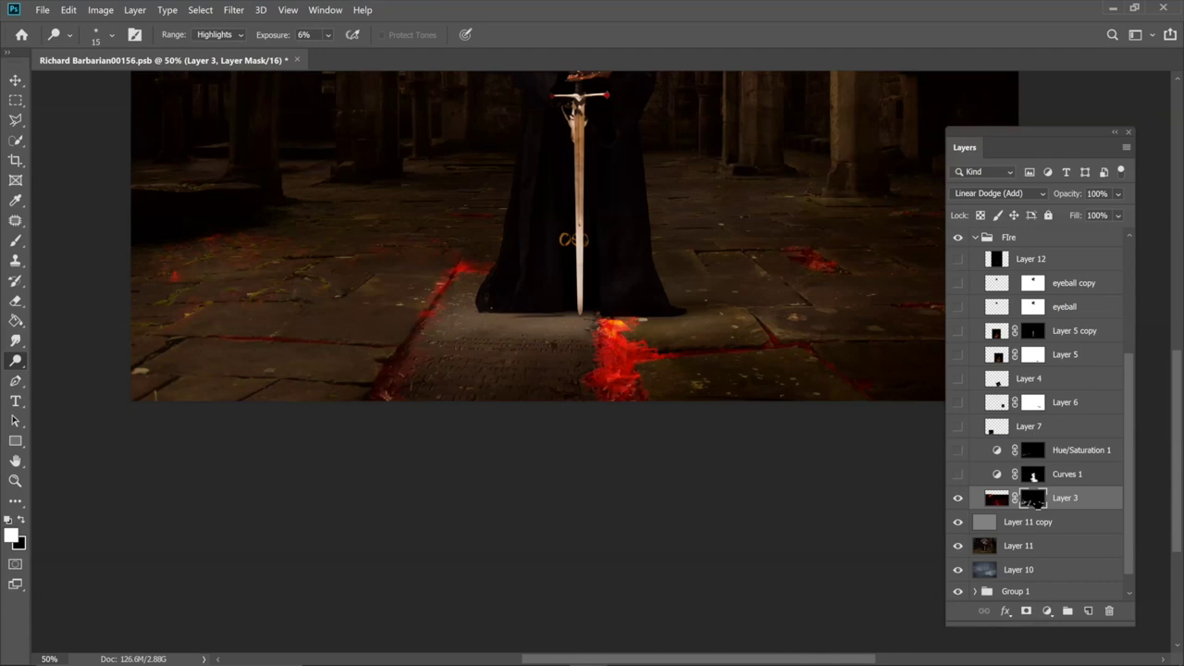
# Display Layer 3's layer mask by itself to inspect its painted areas, and return to the layer image.
pyautogui.hotkey('ctrl', '+')
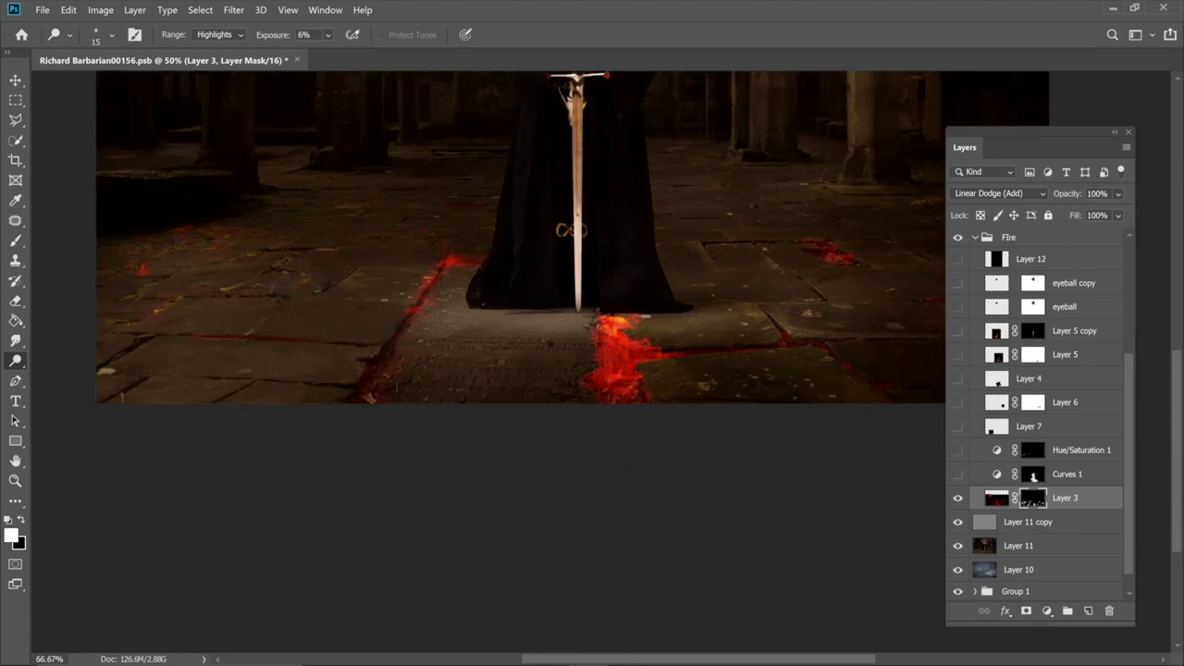
pyautogui.keyDown('alt'); pyautogui.click(1034, 500); pyautogui.keyUp('alt')
pyautogui.hscroll(10, 575, 423)
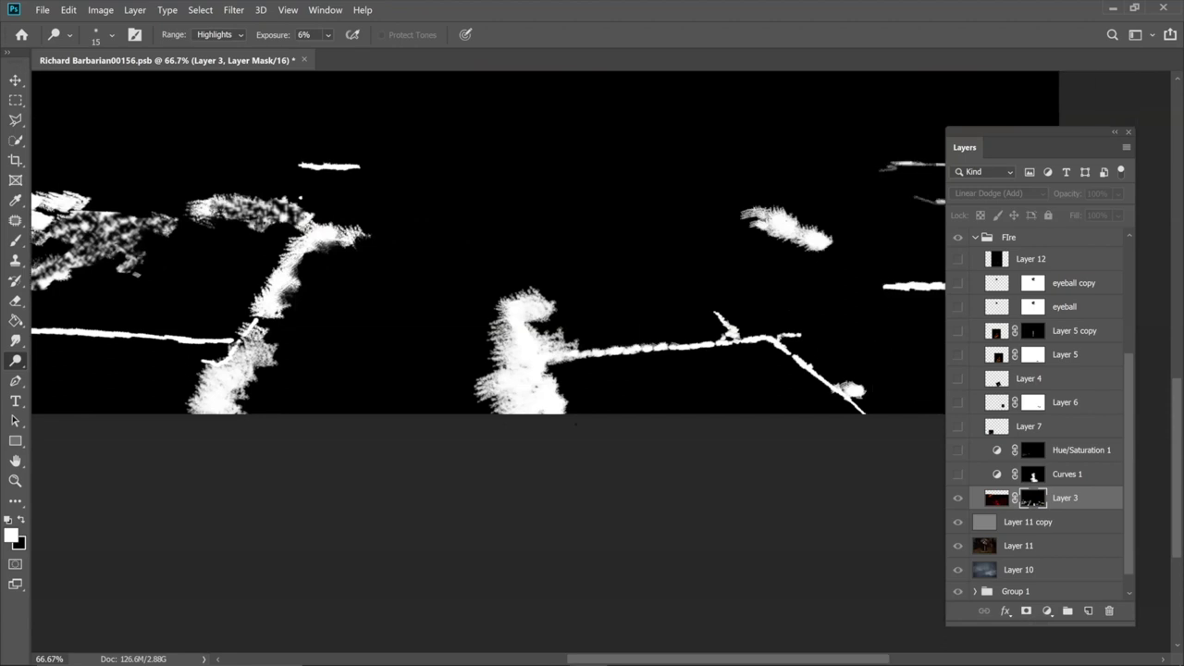
pyautogui.hscroll(-15, 575, 424)
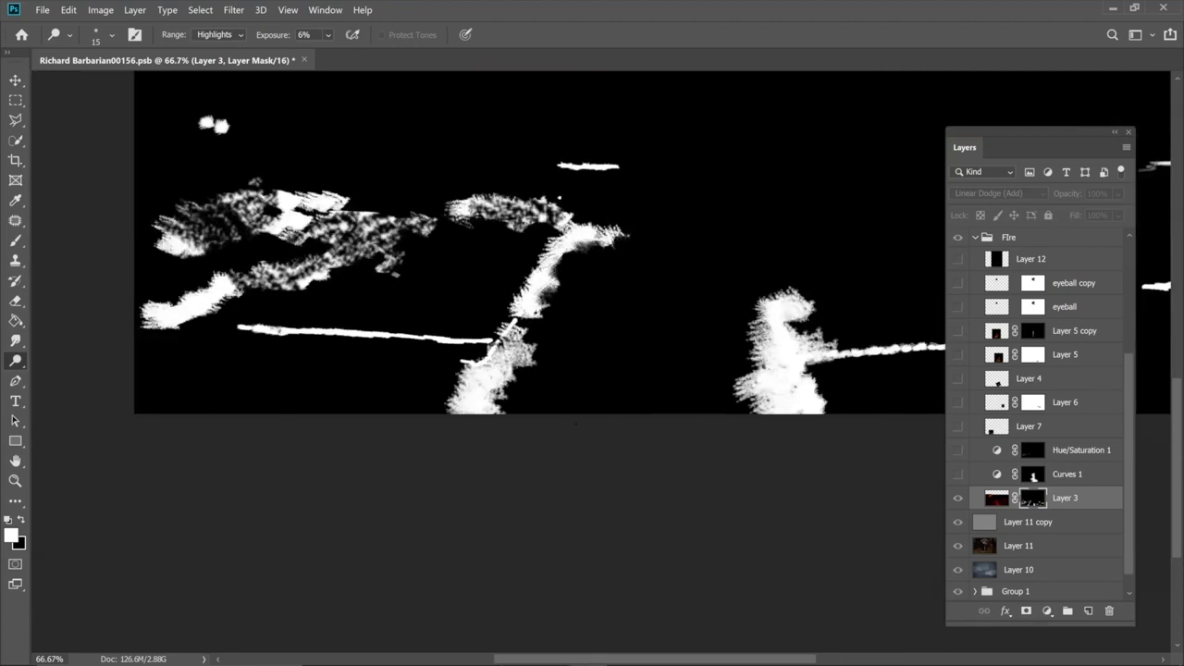
pyautogui.hotkey('ctrl', '+')
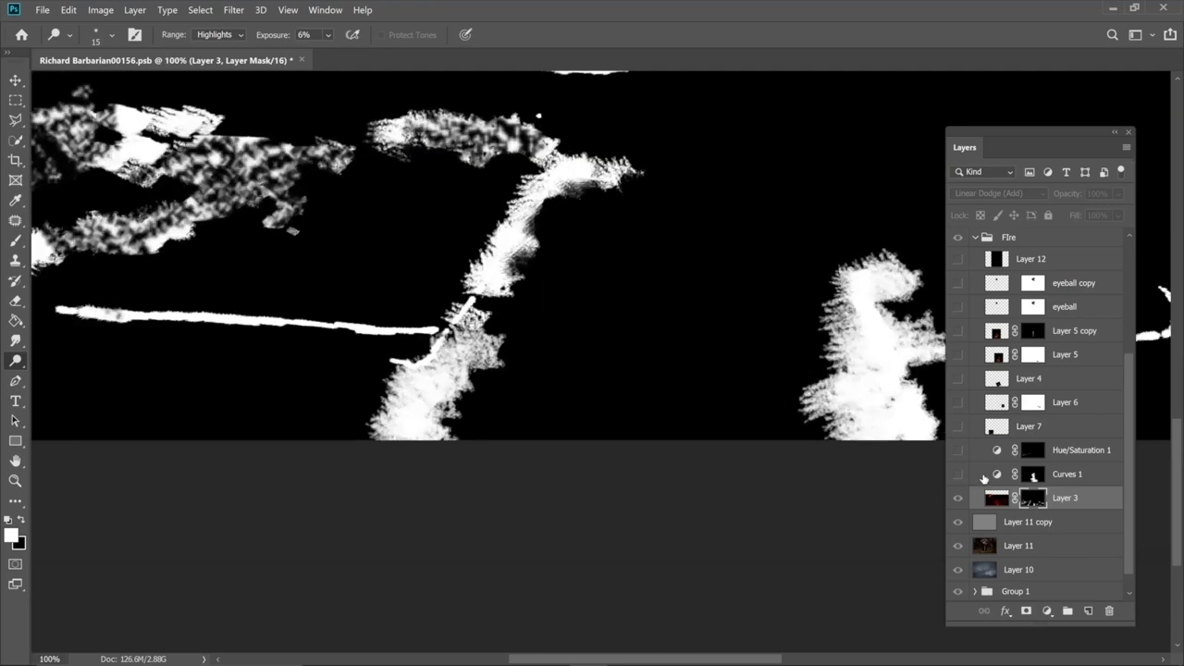
pyautogui.click(996, 498)
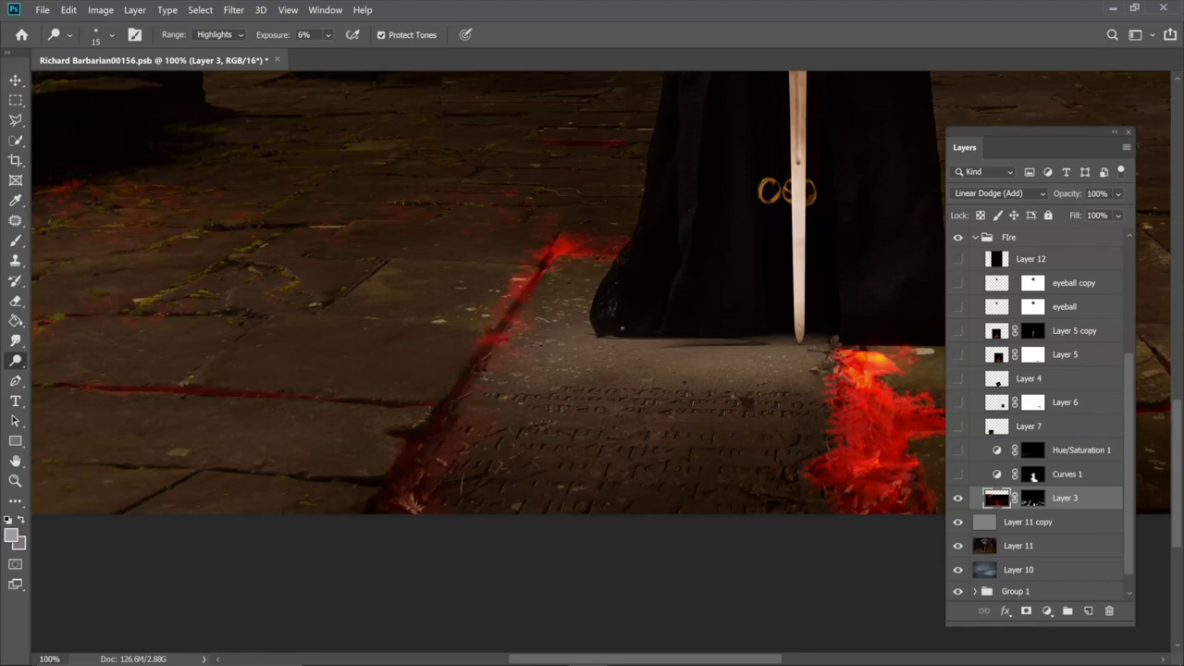
# Examine the lava seams in the stone floor to the left of the figure at 300% zoom.
pyautogui.hscroll(-6, 518, 396)
pyautogui.scroll(4, 518, 395)
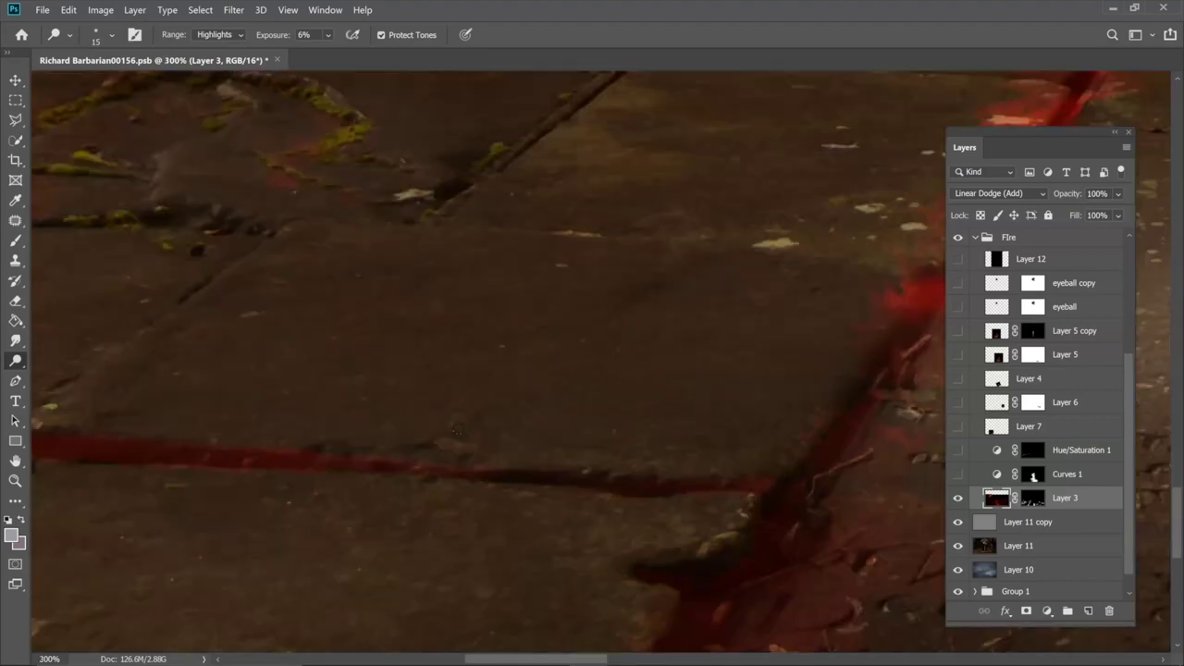
pyautogui.hscroll(-5, 518, 396)
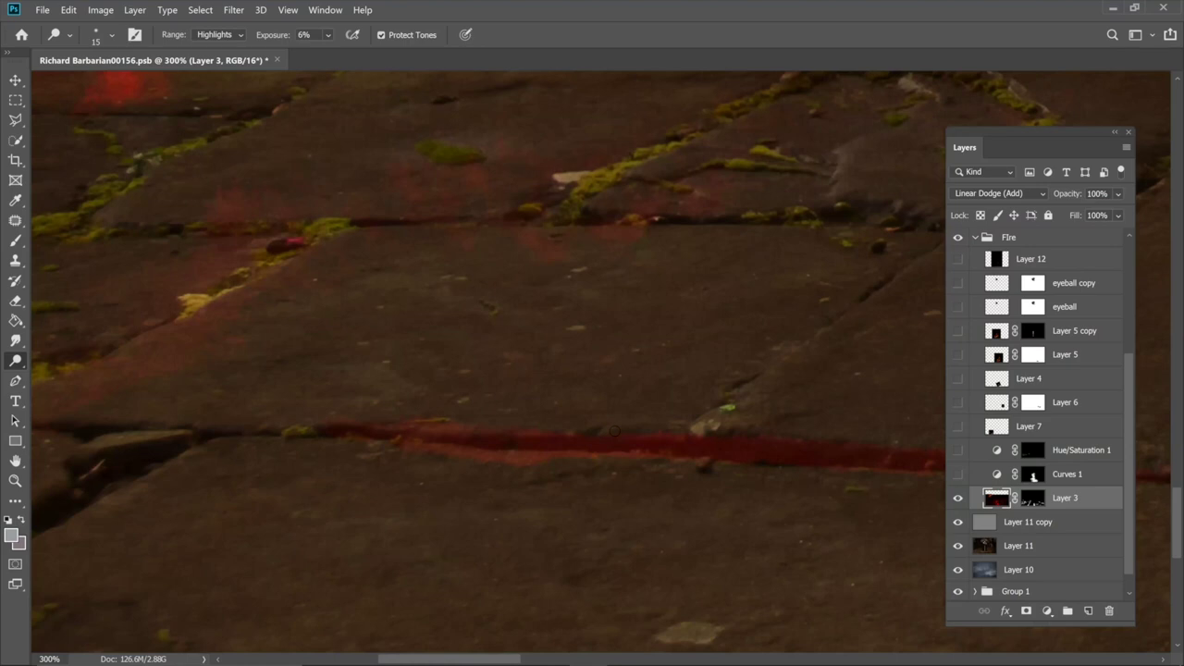
pyautogui.hscroll(-3, 613, 430)
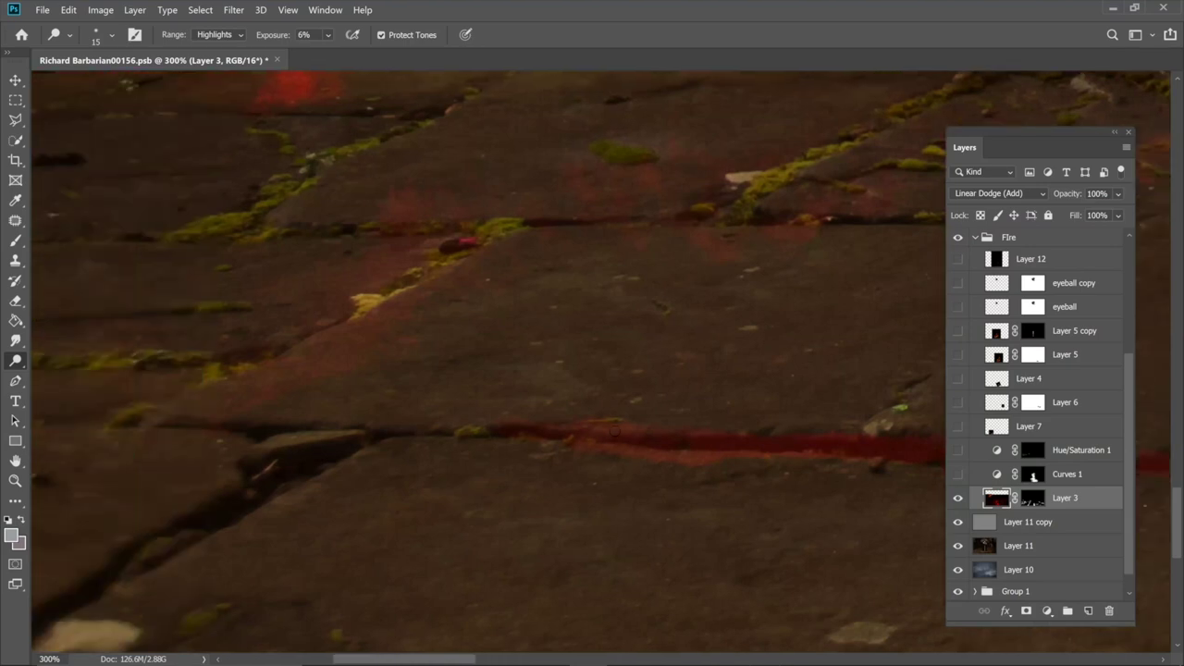
pyautogui.hscroll(10, 614, 430)
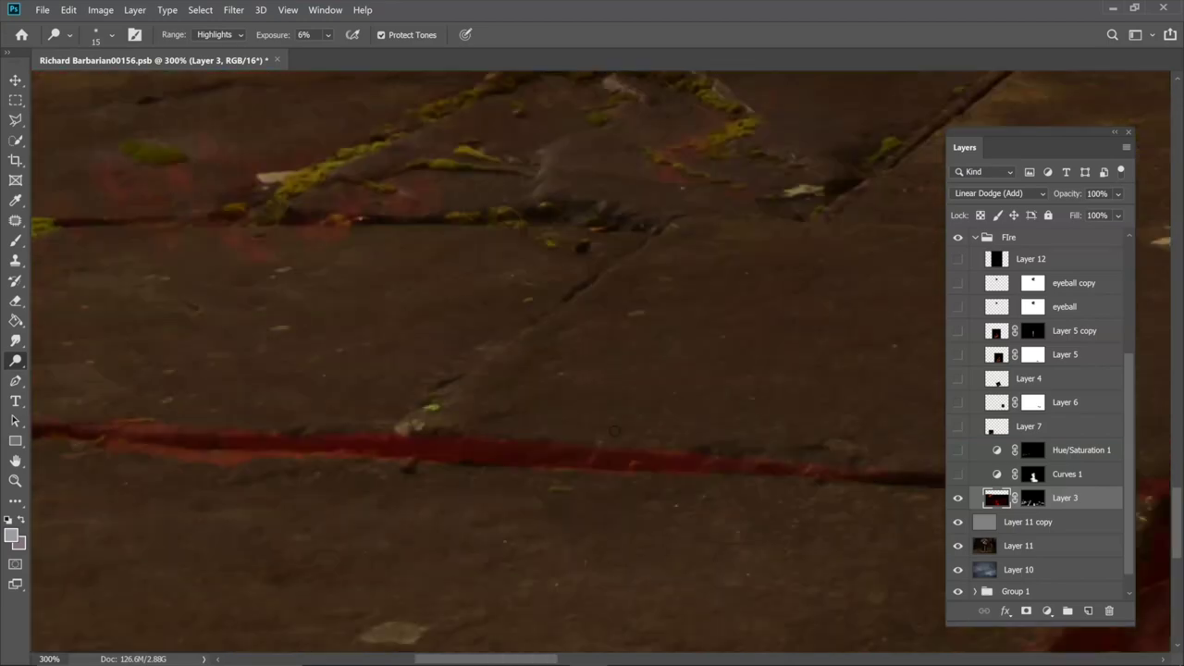
pyautogui.hscroll(-3, 613, 430)
pyautogui.hscroll(6, 613, 430)
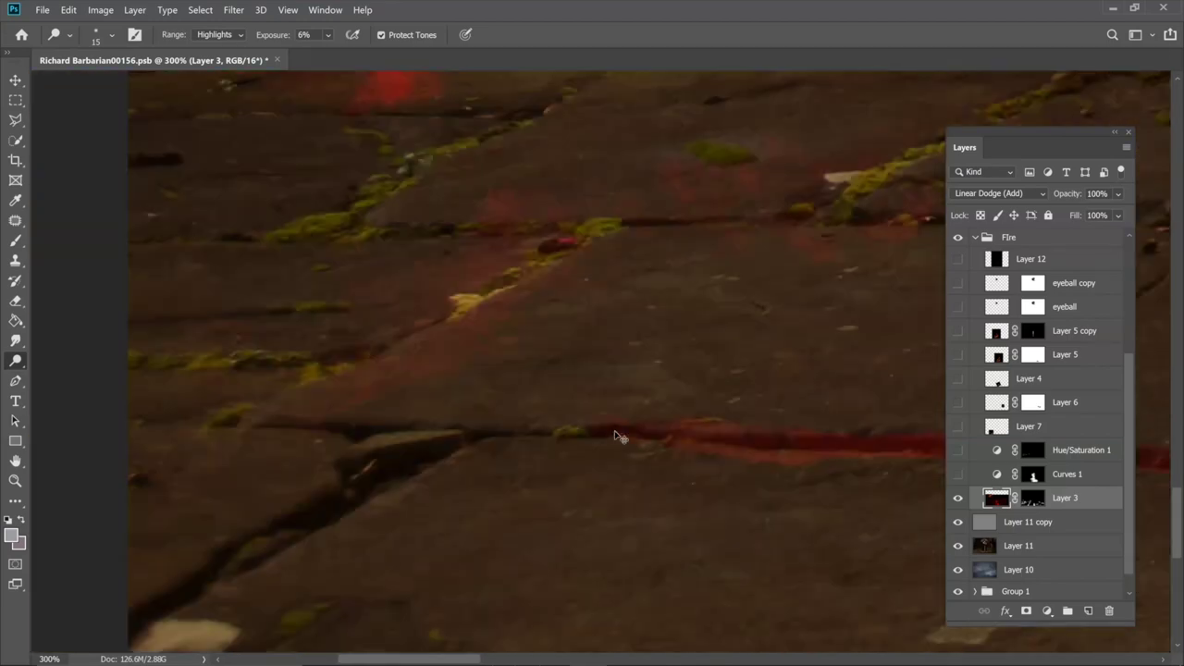
pyautogui.scroll(-1, 618, 437)
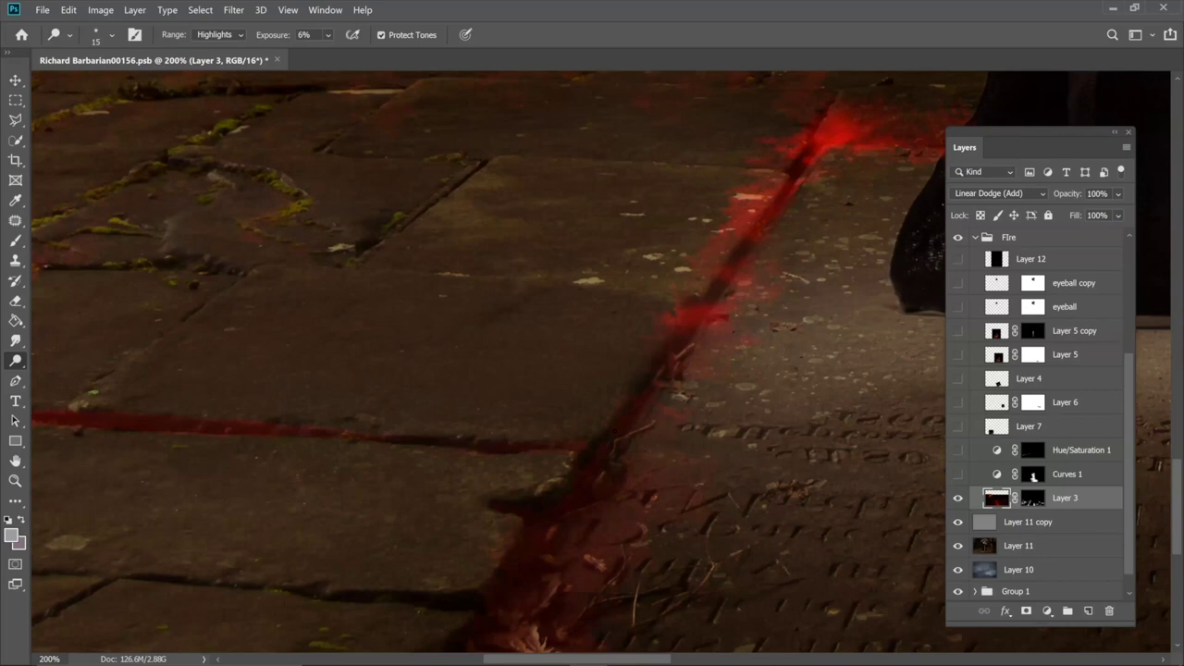
pyautogui.scroll(-1, 618, 437)
pyautogui.hscroll(-2, 617, 437)
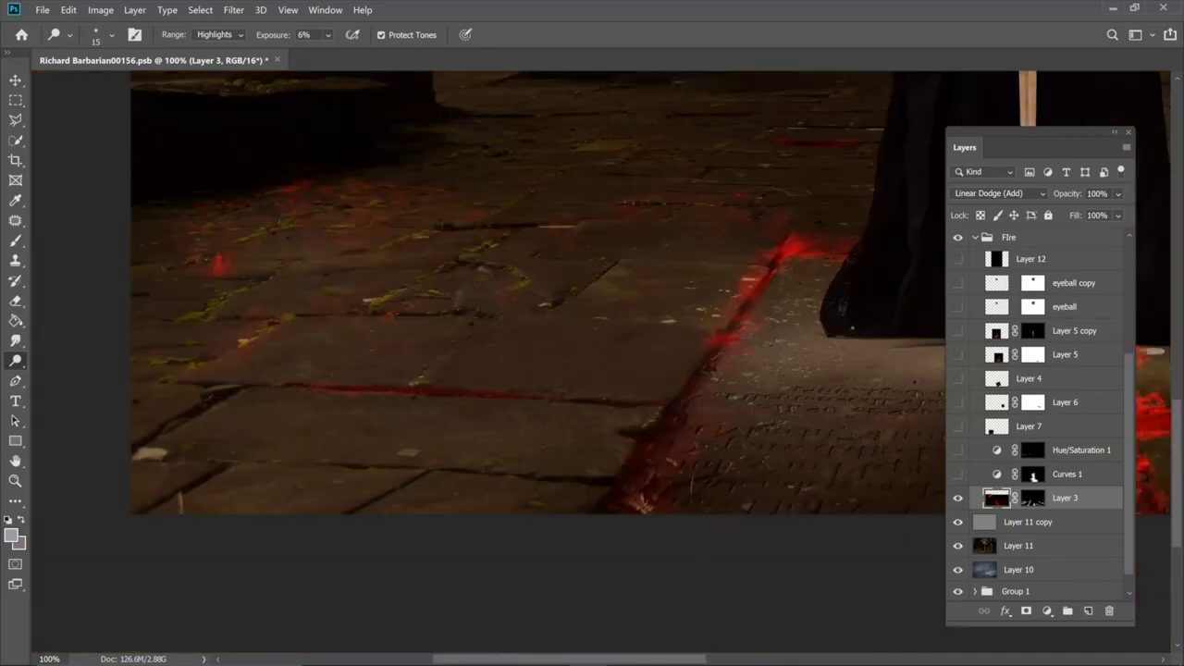
# Turn on the Curves 1 and Hue/Saturation 1 adjustment layers in the FIre group.
pyautogui.hscroll(5, 618, 436)
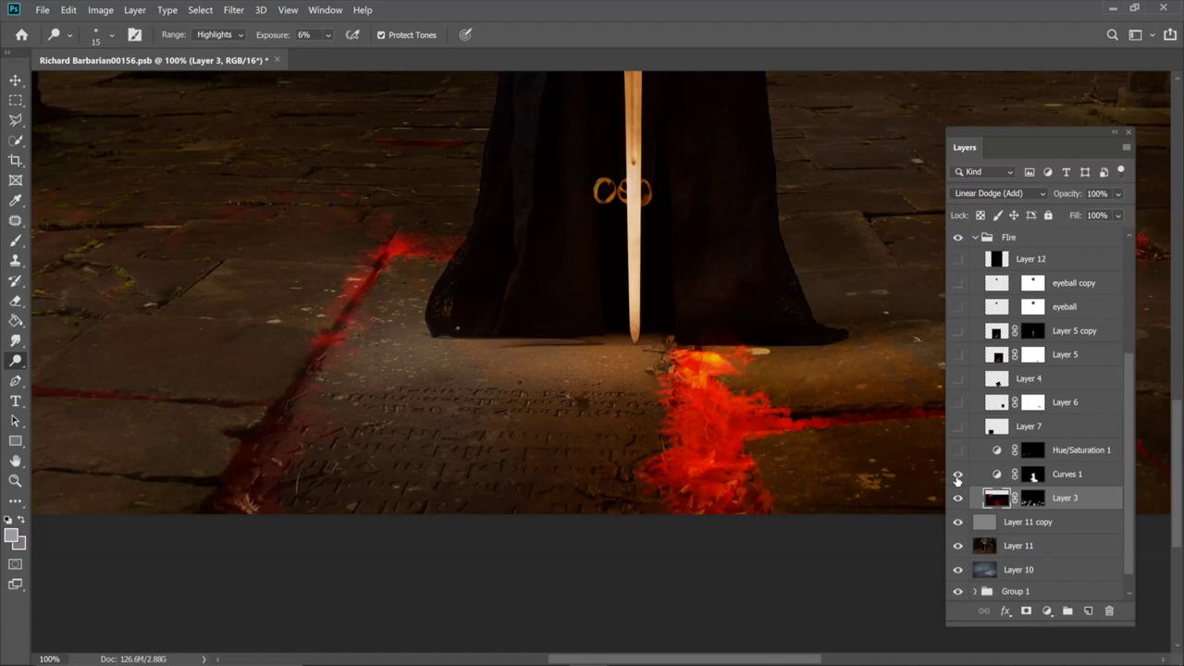
pyautogui.hotkey('ctrl', '-')
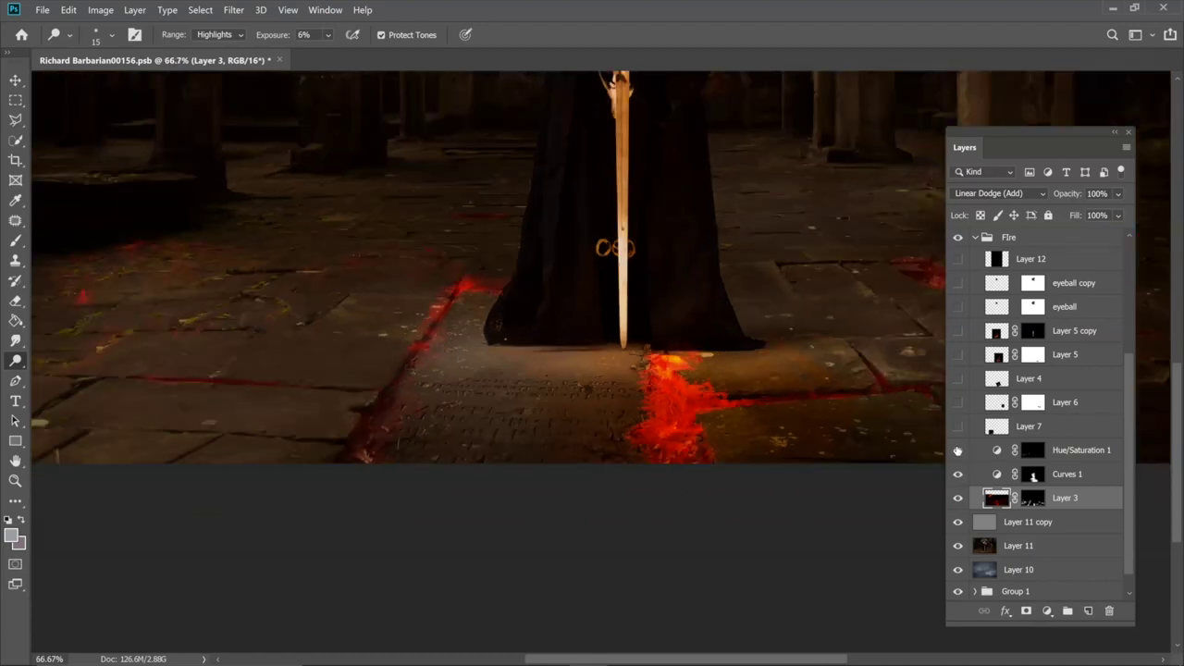
pyautogui.click(957, 450)
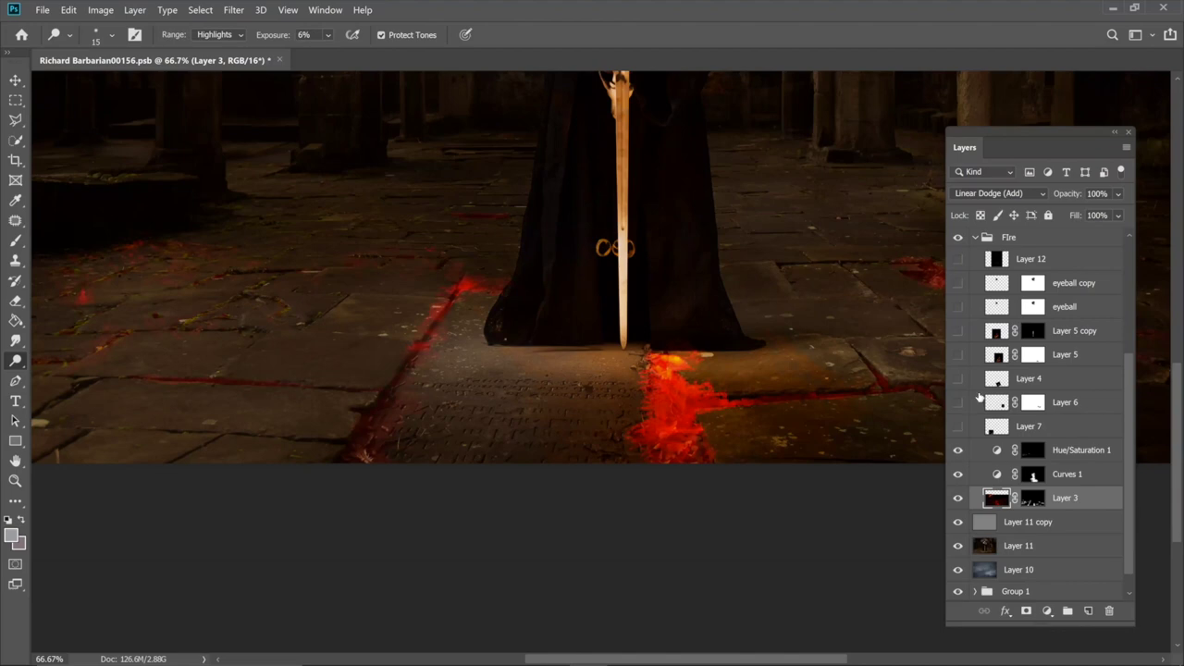
# Turn on Layer 7 in the FIre group to add the small flames along the floor's lower-left cracks.
pyautogui.scroll(4, 979, 397)
pyautogui.scroll(3, 489, 342)
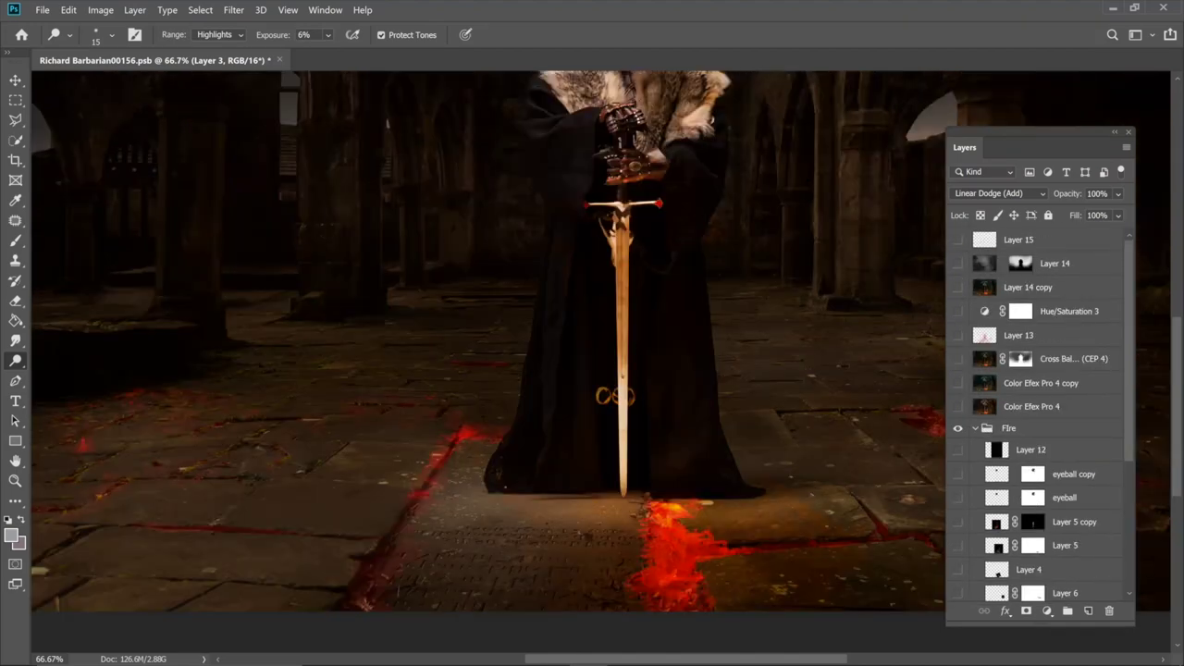
pyautogui.scroll(3, 592, 342)
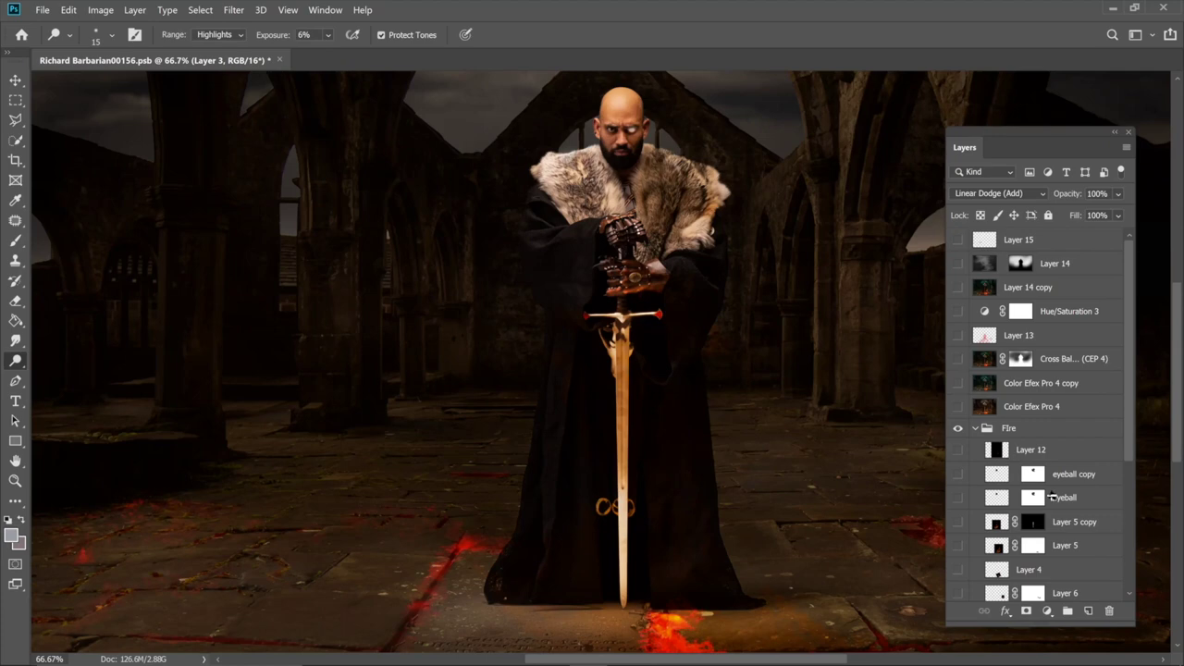
pyautogui.scroll(-3, 1051, 498)
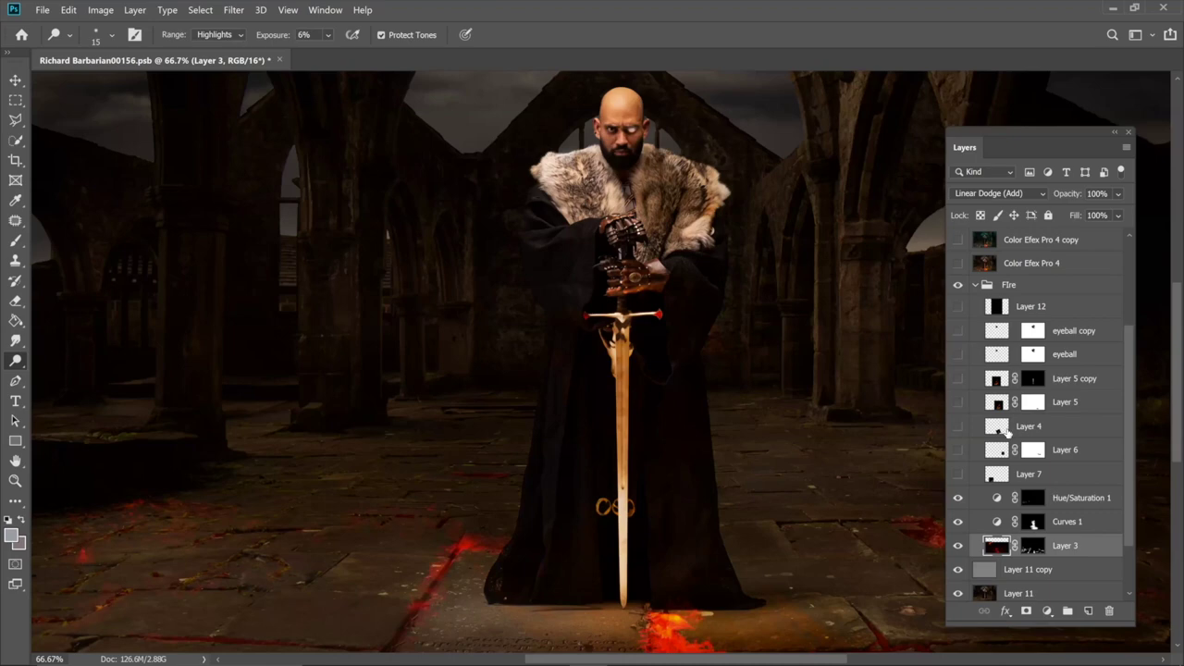
pyautogui.scroll(-3, 601, 361)
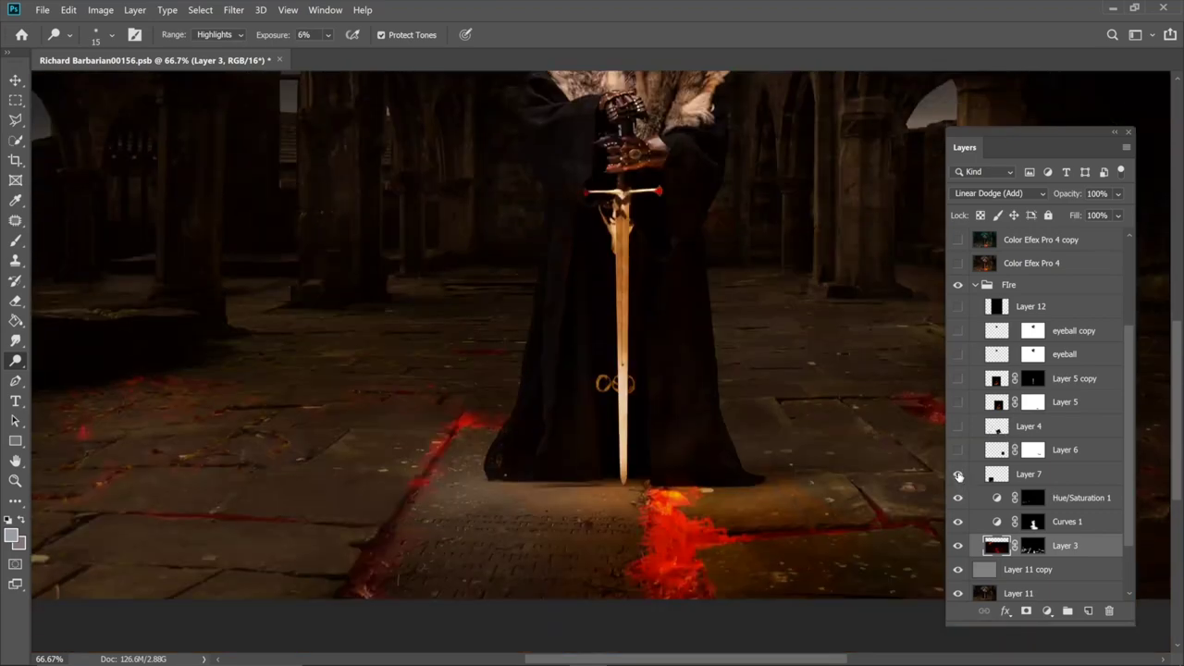
pyautogui.click(958, 475)
pyautogui.hotkey('ctrl', '-')
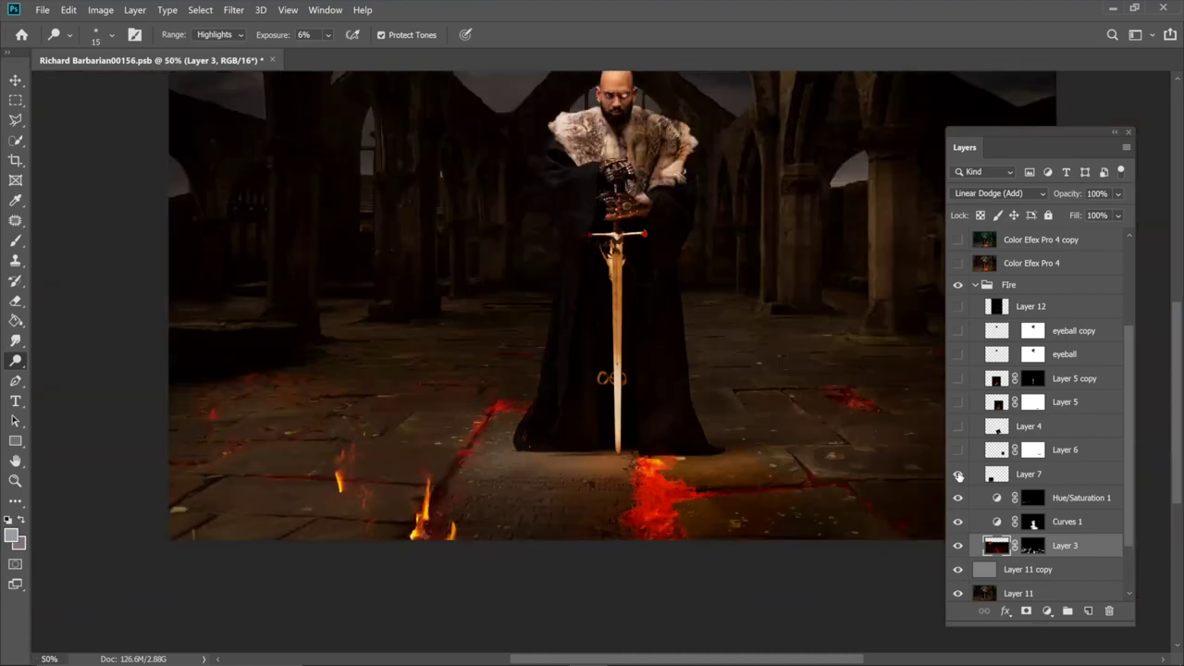
pyautogui.hotkey('ctrl', '+')
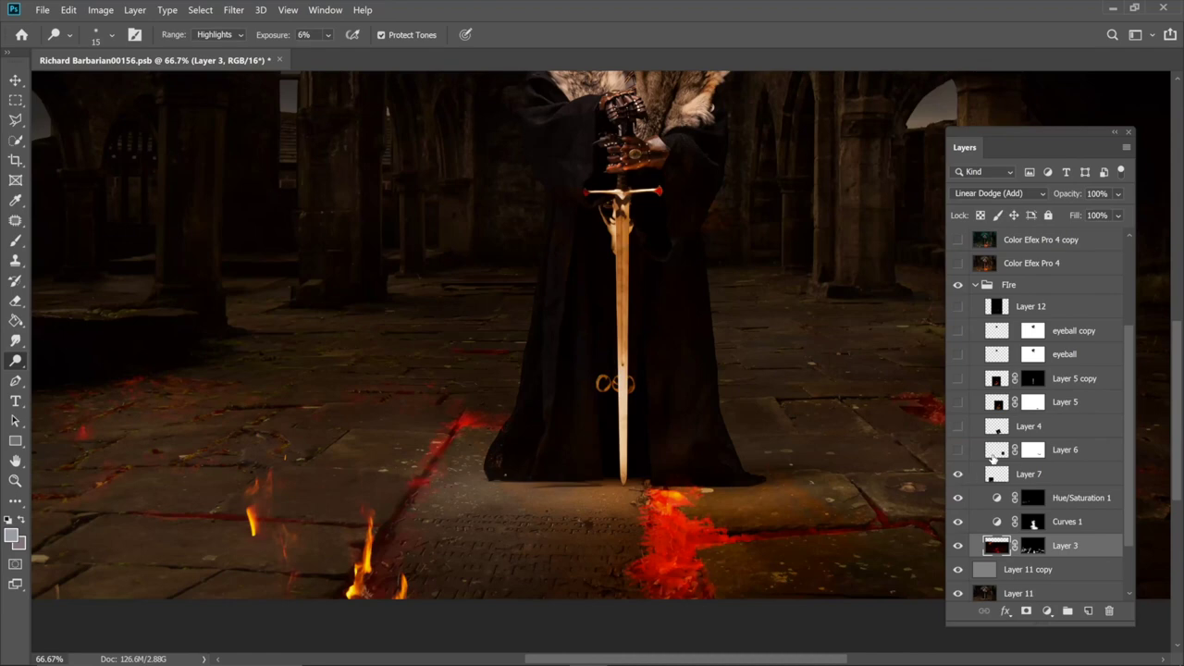
# Select Layer 7 and turn on Layer 6 to add the fire on the floor to the right of the figure.
pyautogui.hotkey('alt', ']')
pyautogui.hotkey('alt', ']')
pyautogui.hotkey('alt', ']')
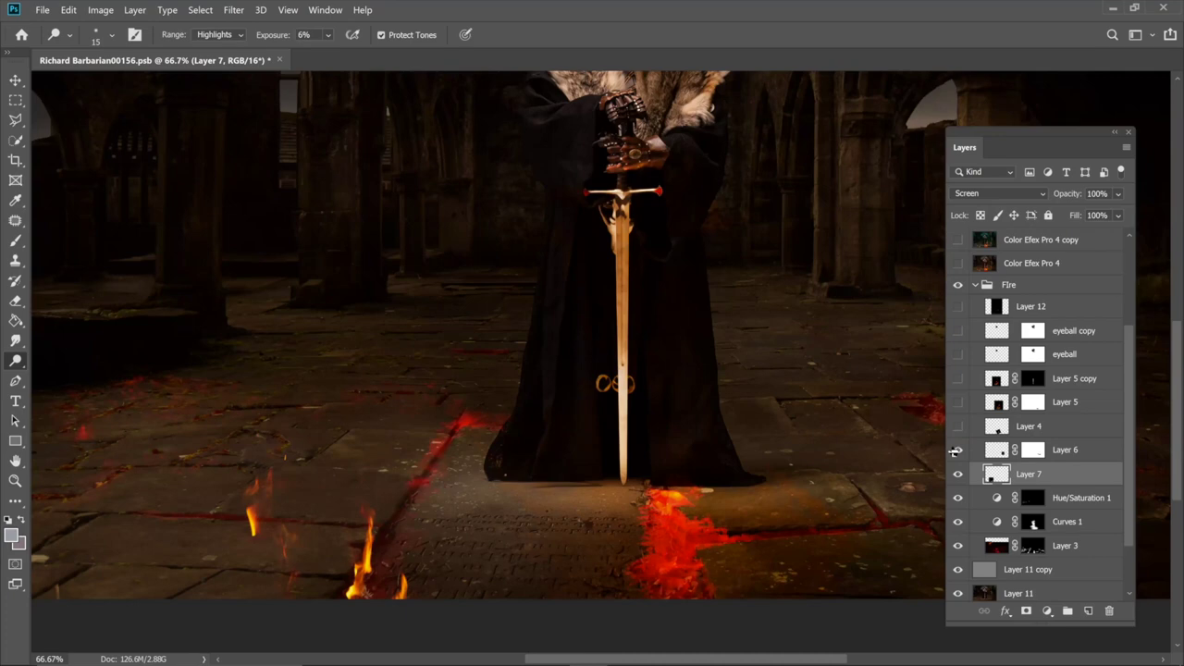
pyautogui.click(957, 449)
pyautogui.hscroll(-1, 592, 332)
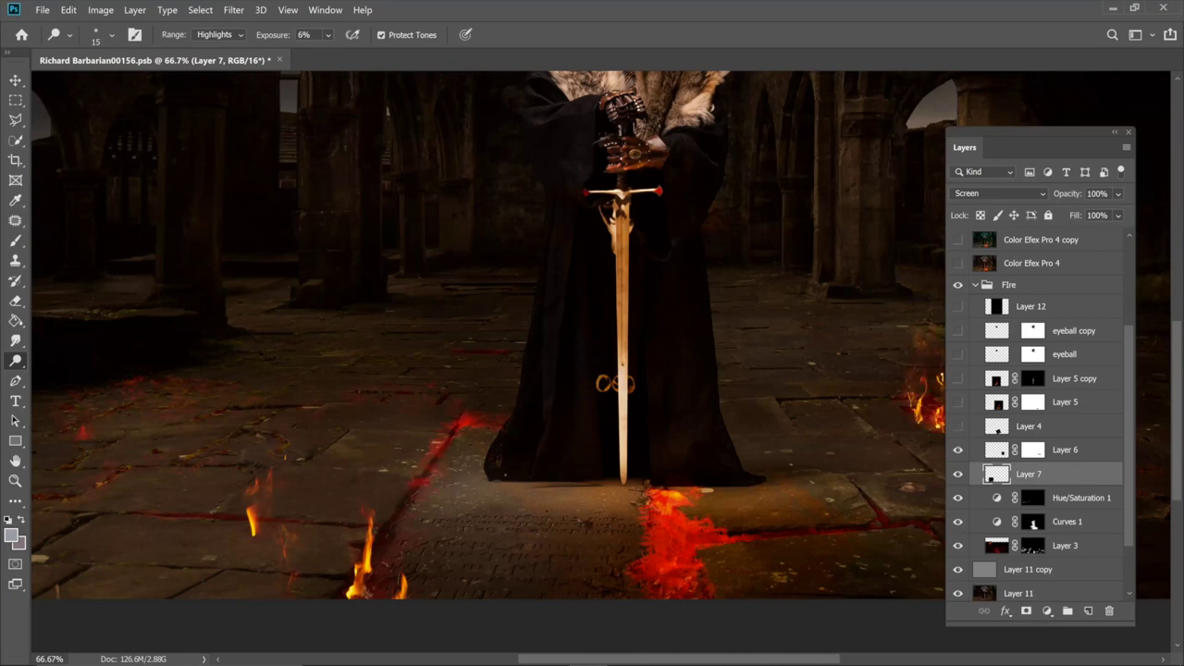
pyautogui.hscroll(5, 488, 335)
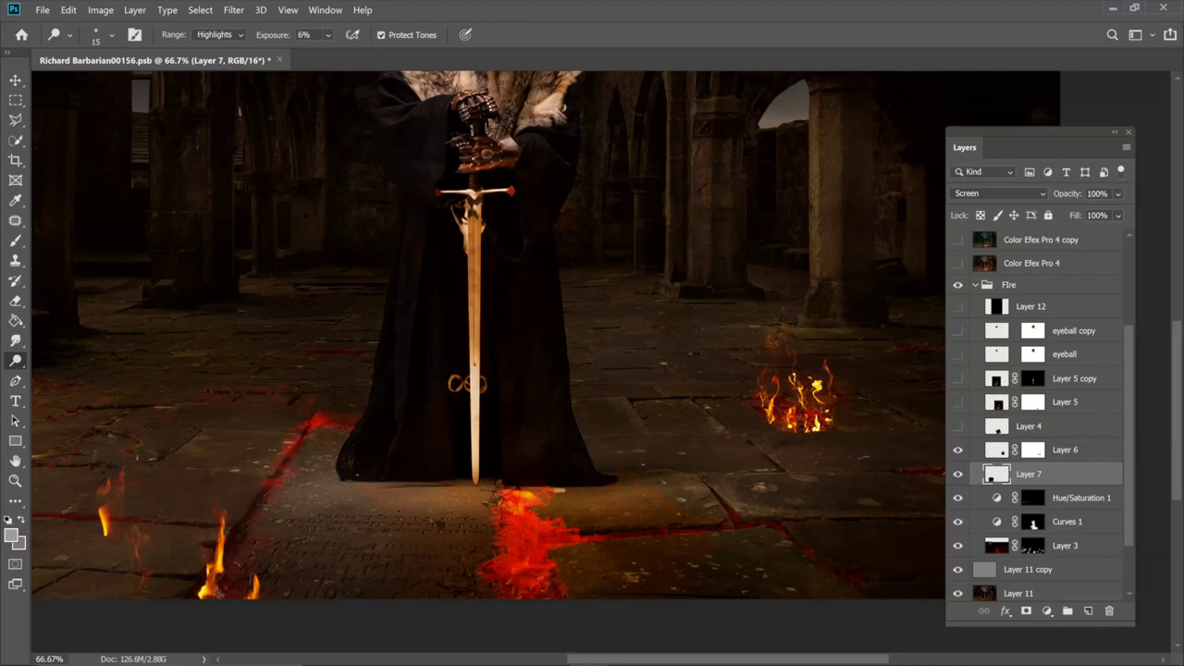
pyautogui.scroll(4, 523, 362)
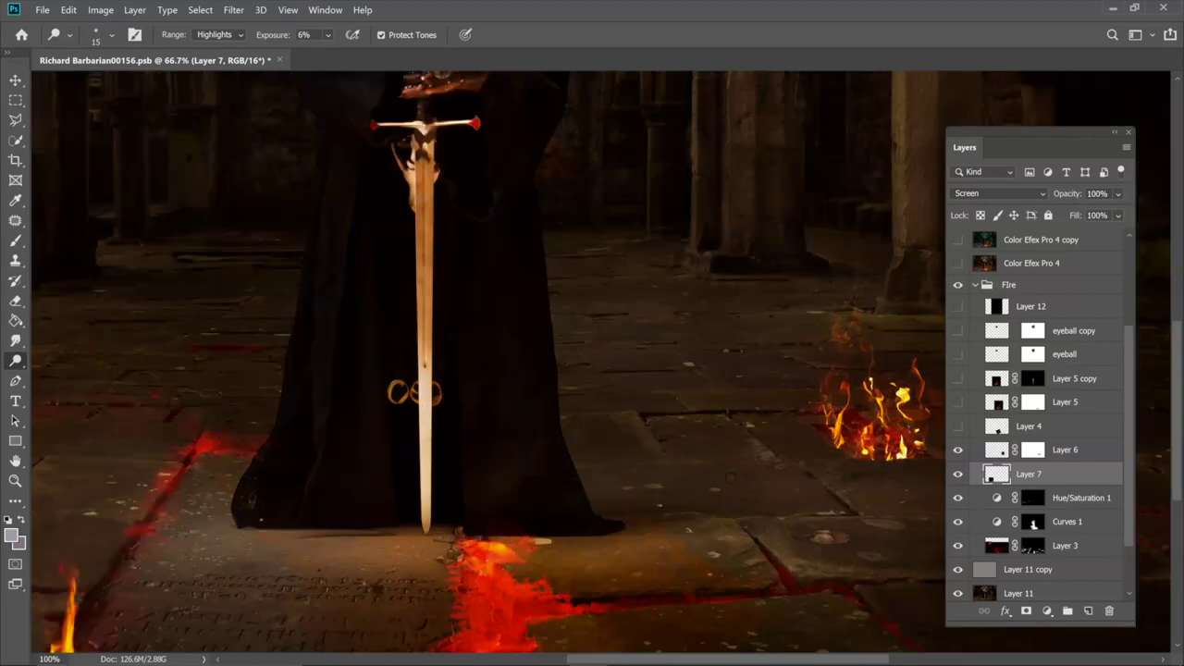
pyautogui.hscroll(-3, 731, 476)
pyautogui.hscroll(6, 731, 476)
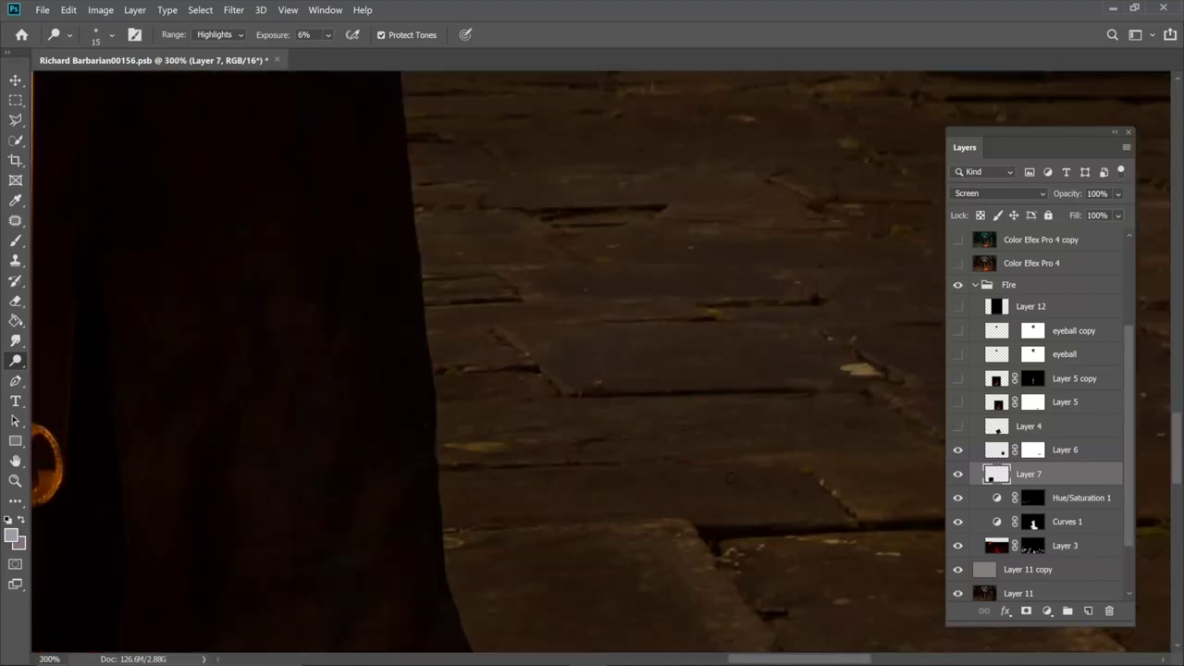
pyautogui.hscroll(5, 730, 477)
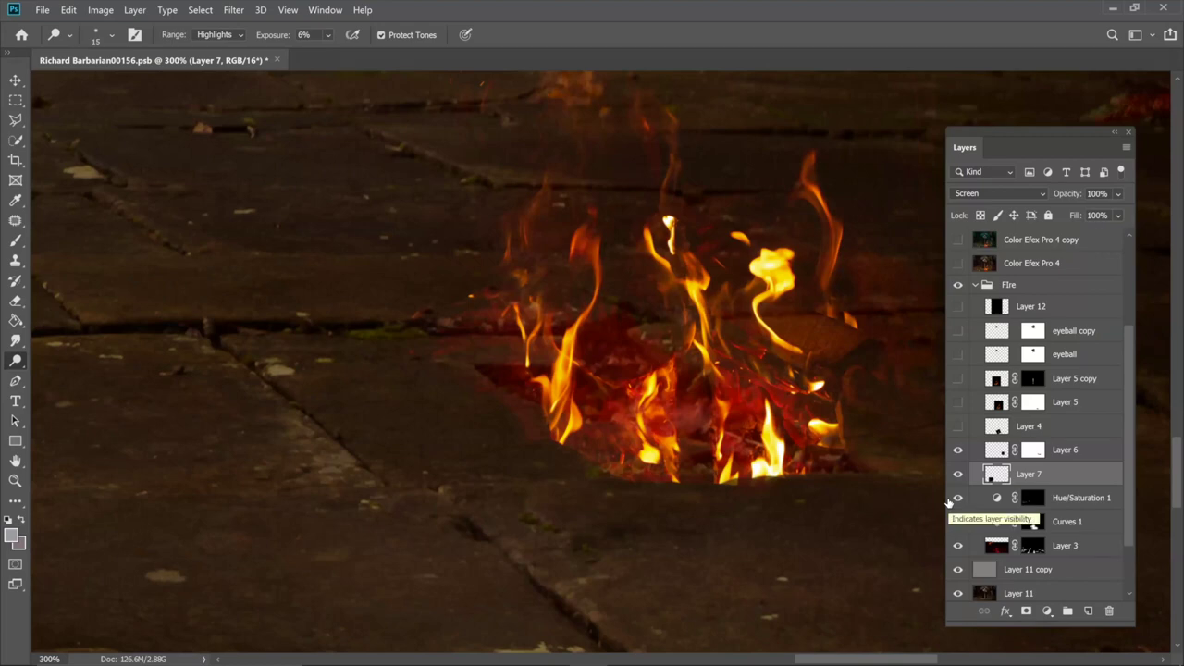
# Turn on Layer 4 to add flames over the lava in front of the figure.
pyautogui.hotkey('ctrl', '-')
pyautogui.hotkey('ctrl', '-')
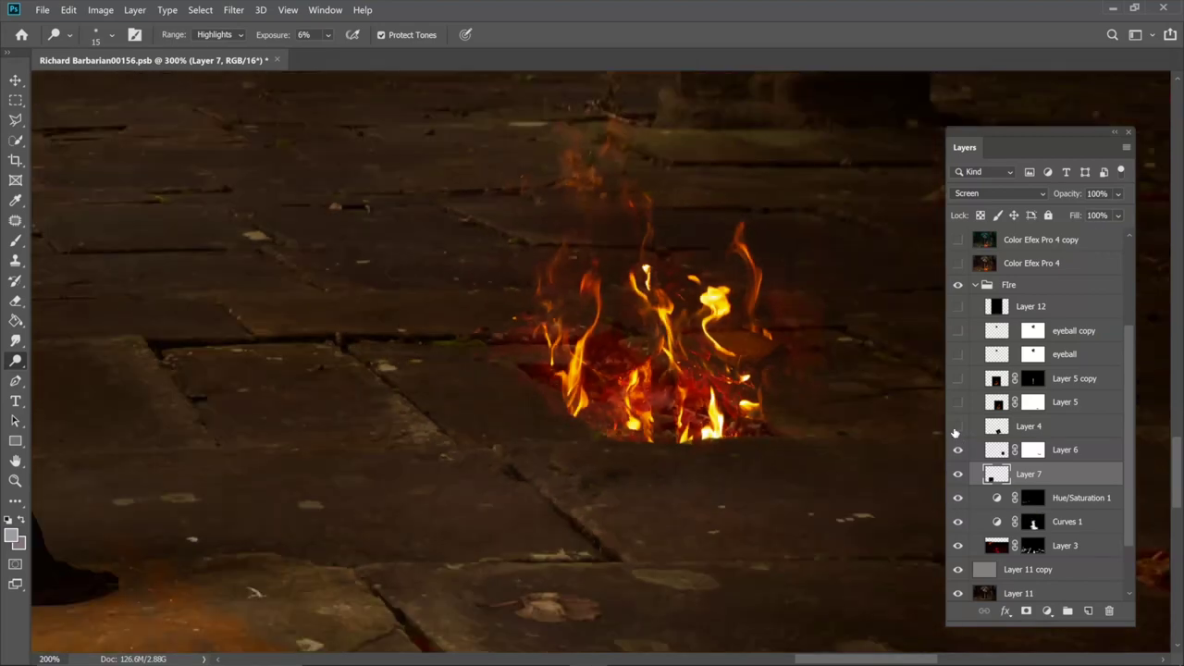
pyautogui.hotkey('ctrl', '-')
pyautogui.hscroll(1, 489, 367)
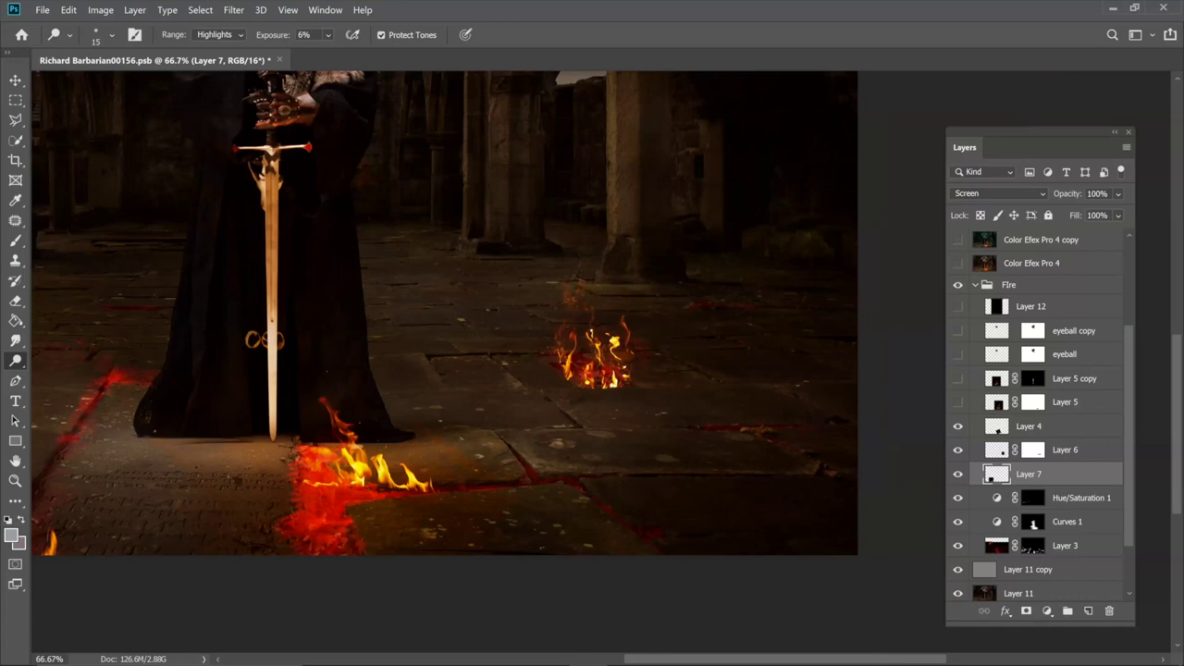
# Turn on Layer 5 and Layer 5 copy in the FIre group to add the large flames around the sword's tip.
pyautogui.hscroll(-4, 444, 314)
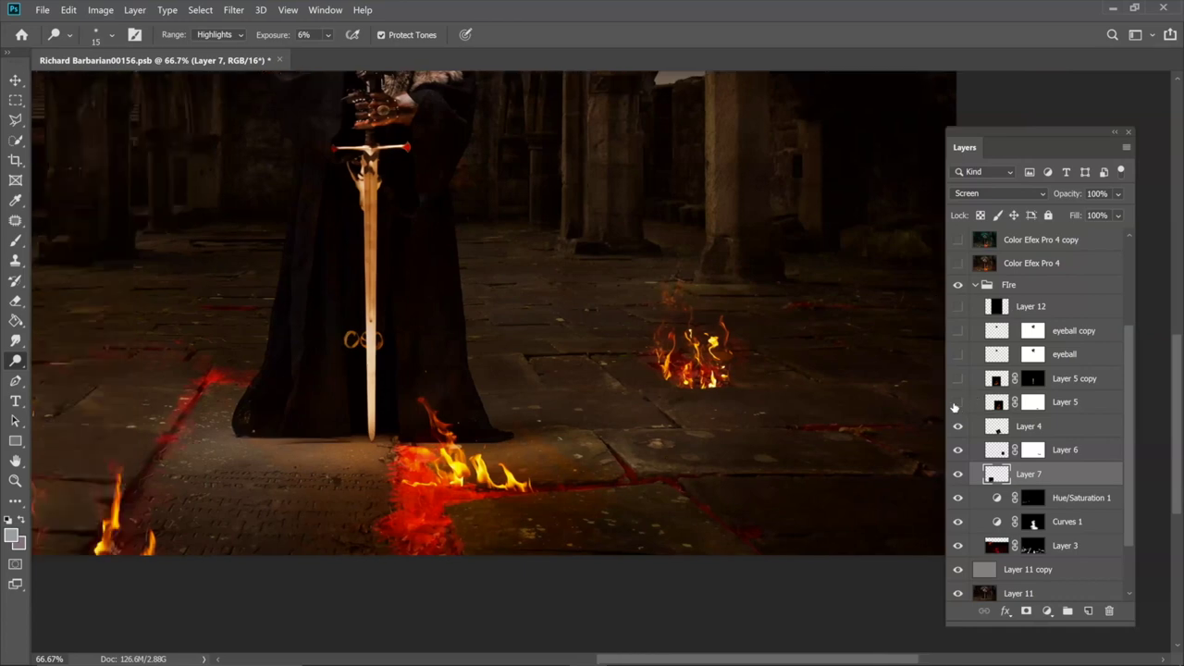
pyautogui.click(958, 402)
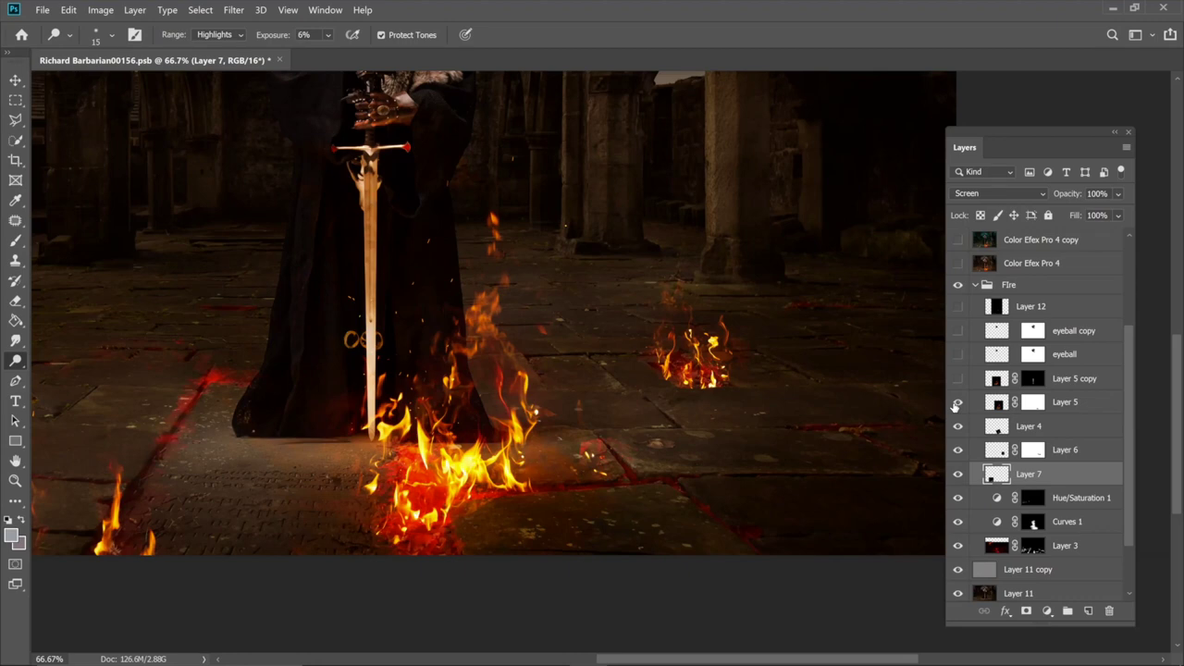
pyautogui.hscroll(-3, 489, 313)
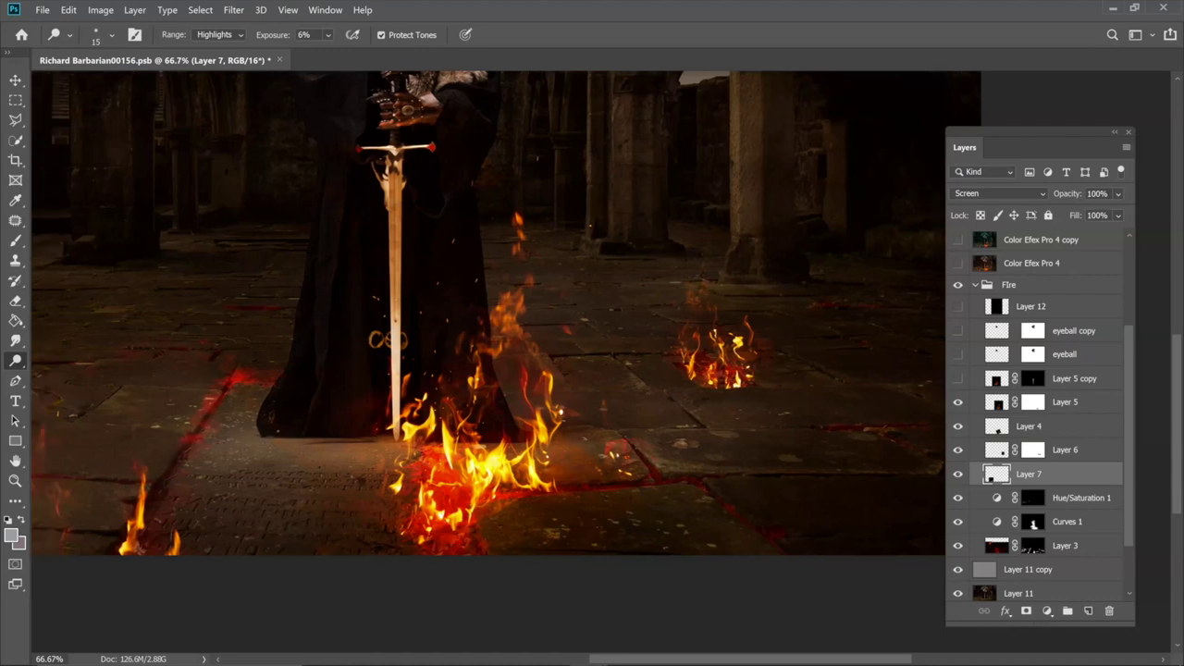
pyautogui.hscroll(-6, 489, 314)
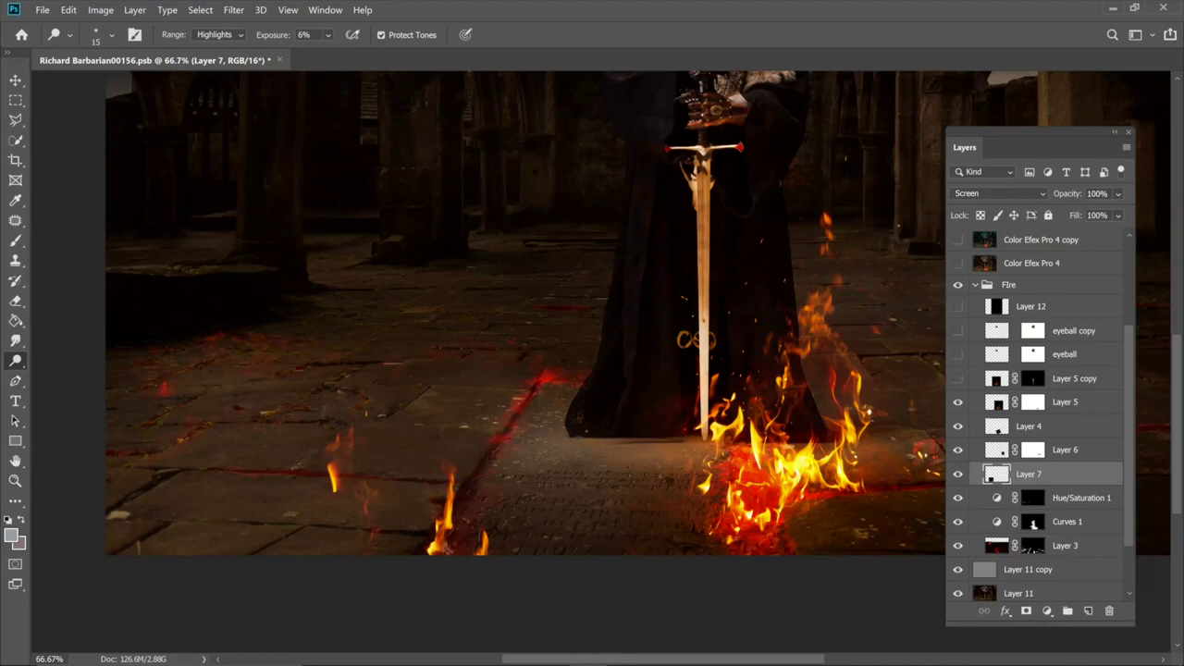
pyautogui.click(958, 379)
pyautogui.hscroll(-3, 592, 315)
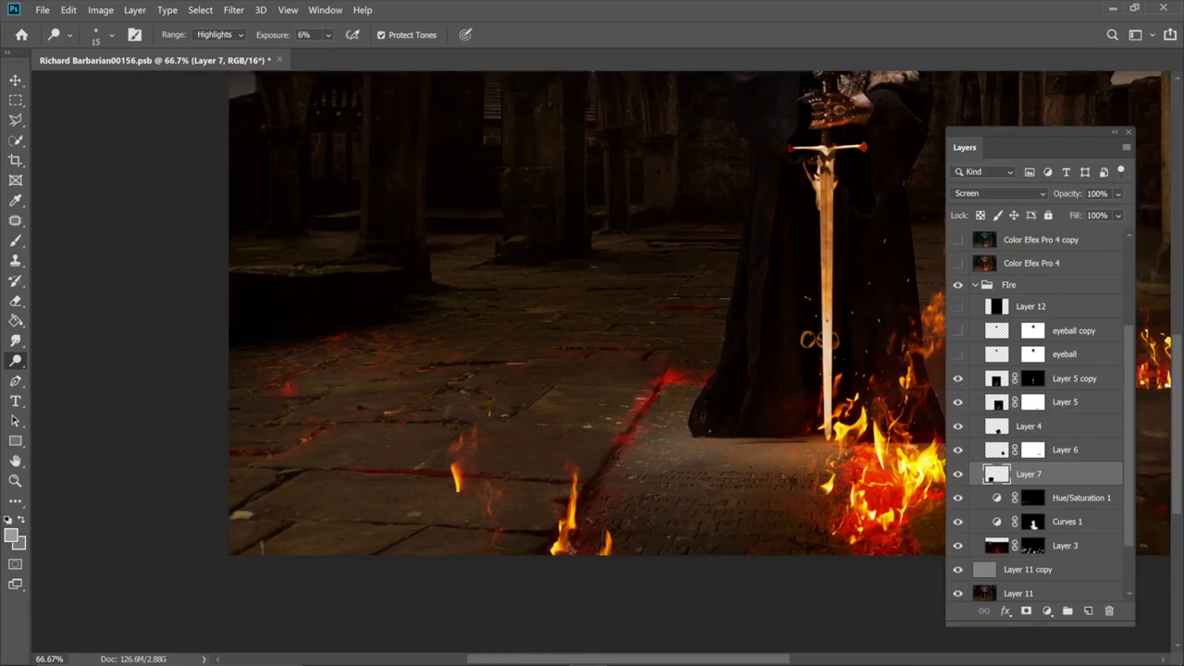
# Turn on the eyeball, eyeball copy and Layer 12 layers to add the glowing eye and the flying embers.
pyautogui.hscroll(6, 592, 315)
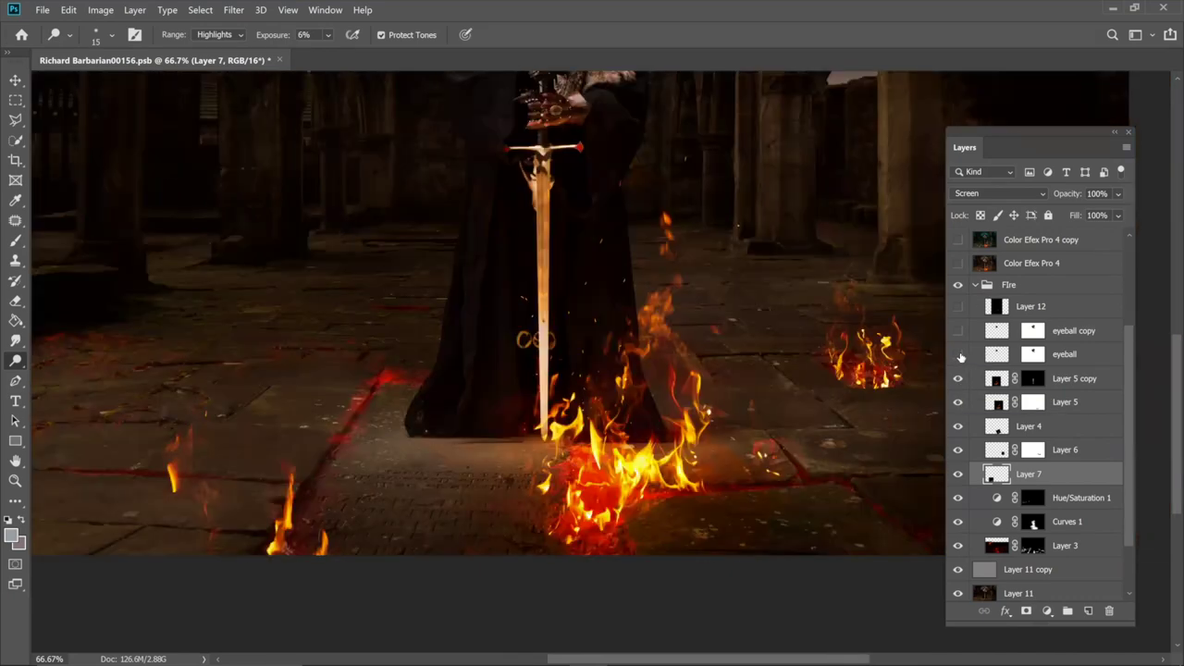
pyautogui.moveTo(960, 357); pyautogui.dragTo(960, 332)
pyautogui.scroll(2, 488, 315)
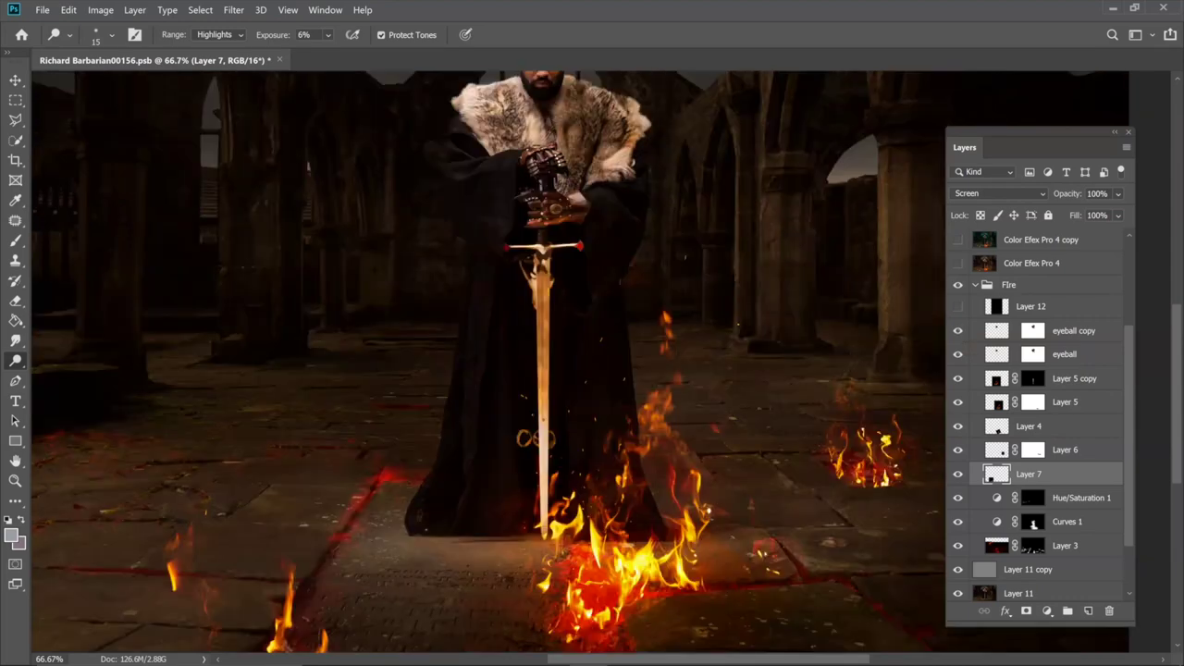
pyautogui.scroll(2, 489, 361)
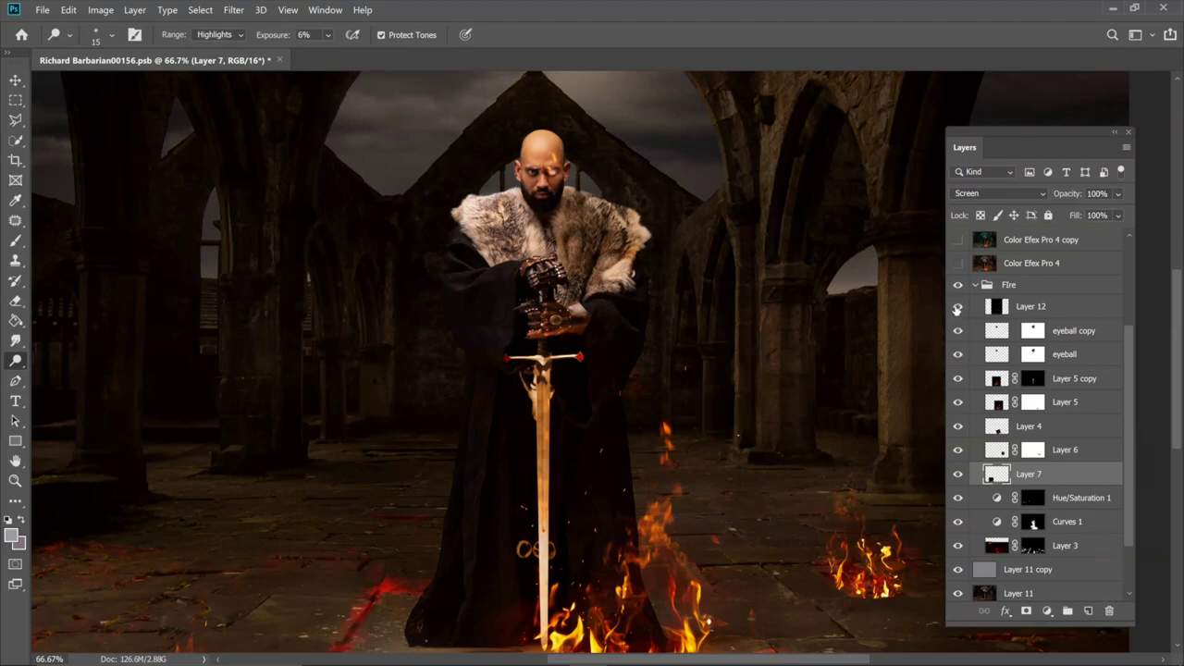
pyautogui.click(957, 307)
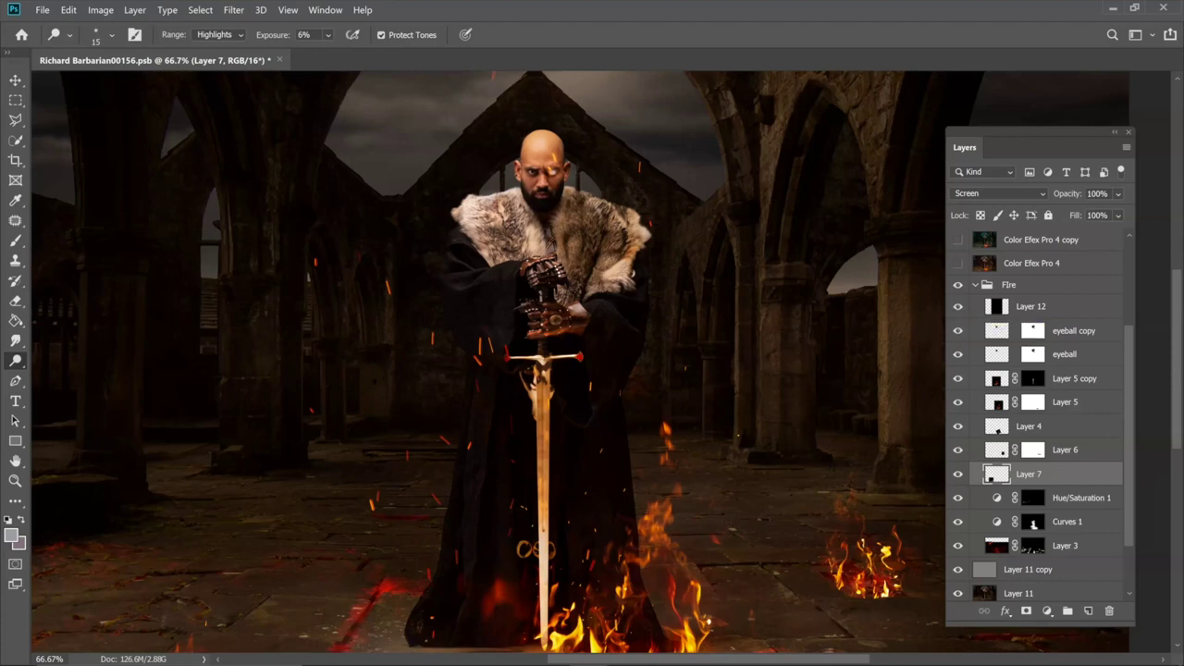
# Compare the image with and without the FIre group, and turn on the Color Efex Pro 4, Color Efex Pro 4 copy and Cross Balance layers.
pyautogui.hotkey('ctrl', '-')
pyautogui.hotkey('ctrl', '-')
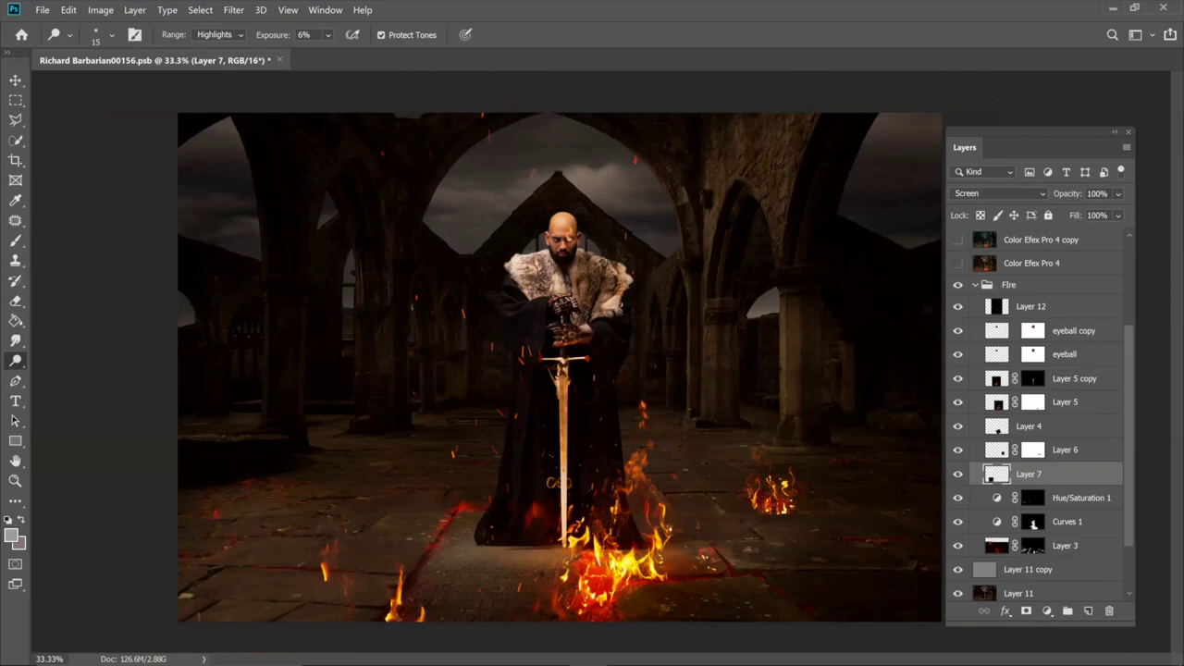
pyautogui.scroll(3, 1030, 294)
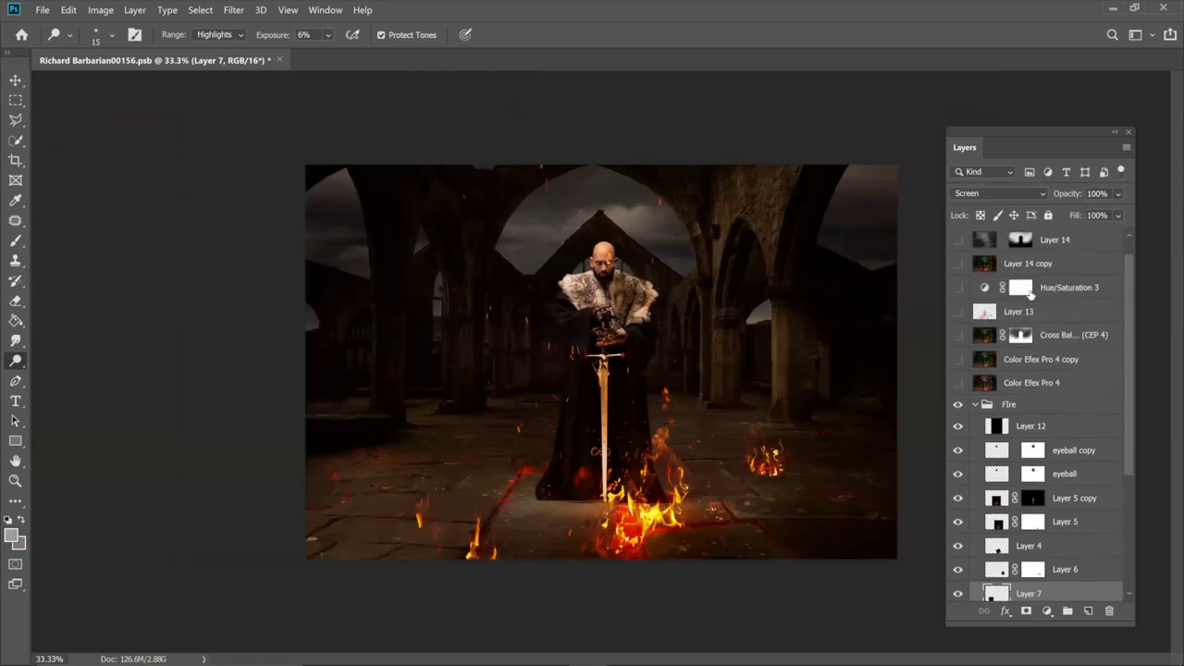
pyautogui.scroll(1, 1030, 293)
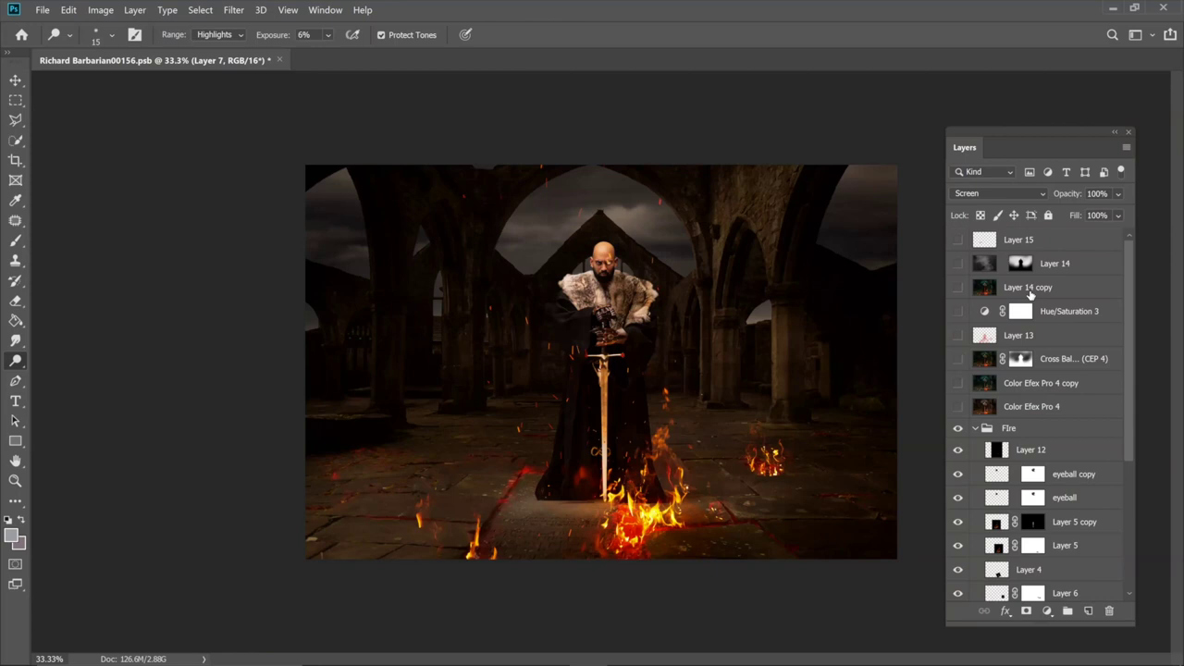
pyautogui.click(958, 428)
pyautogui.click(958, 429)
pyautogui.click(957, 407)
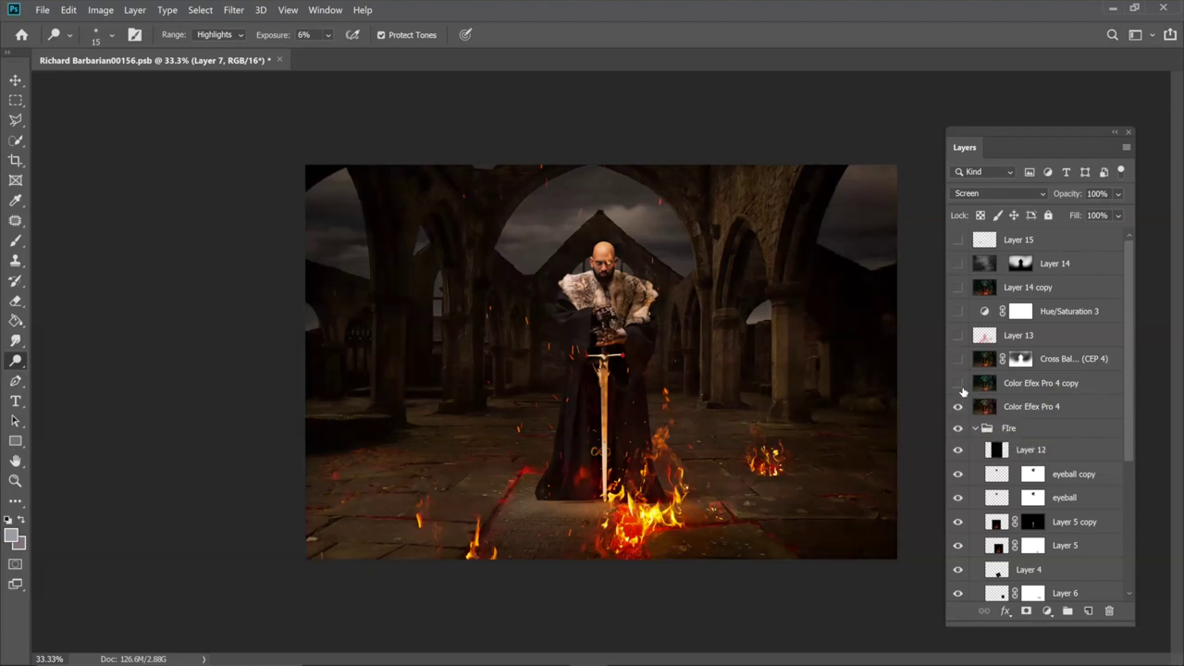
pyautogui.click(957, 383)
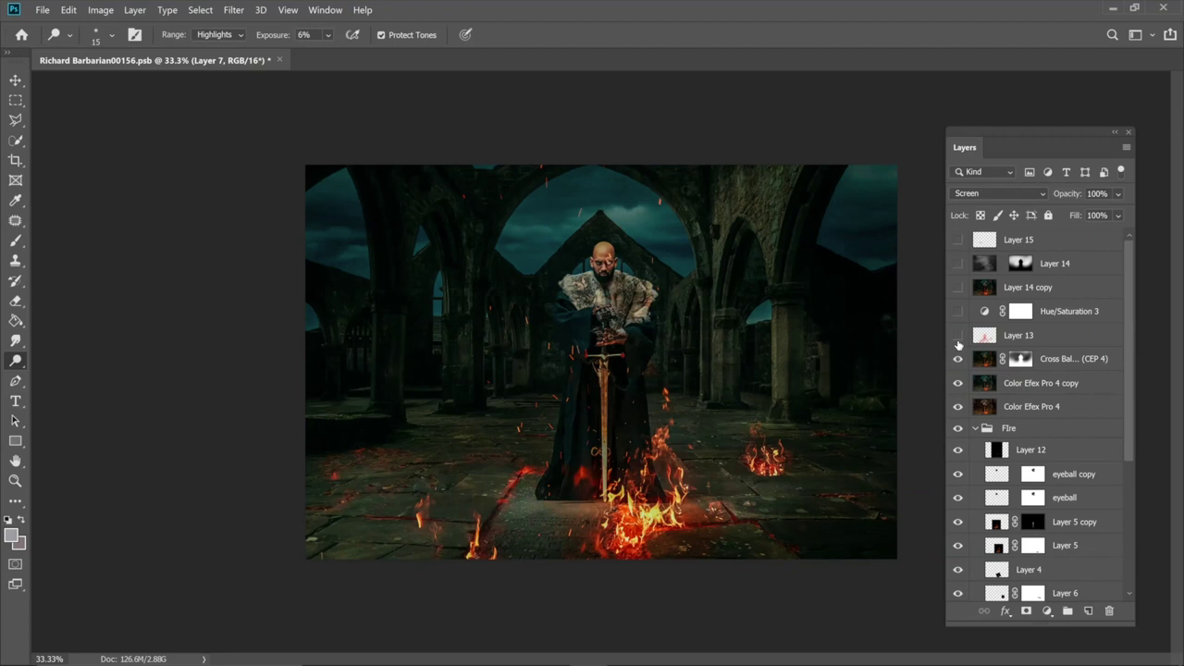
# Turn on Layer 13, Hue/Saturation 3, Layer 14 copy and Layer 14 above the color grading, and select Layer 14.
pyautogui.click(958, 335)
pyautogui.click(958, 287)
pyautogui.click(959, 263)
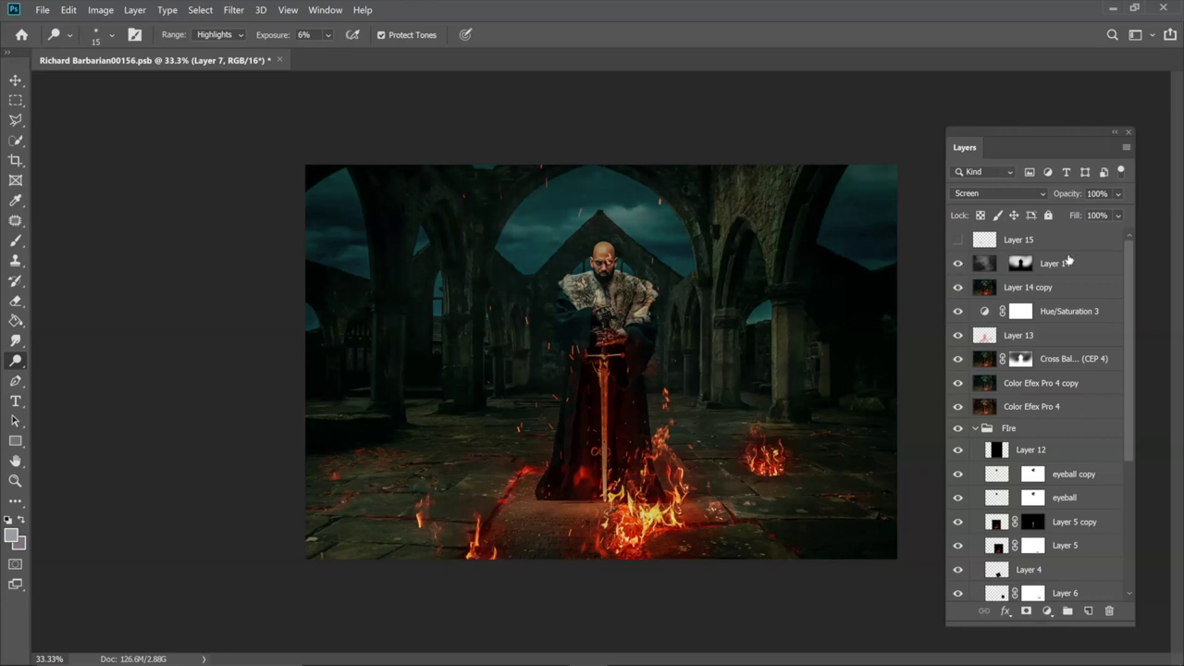
pyautogui.click(1094, 266)
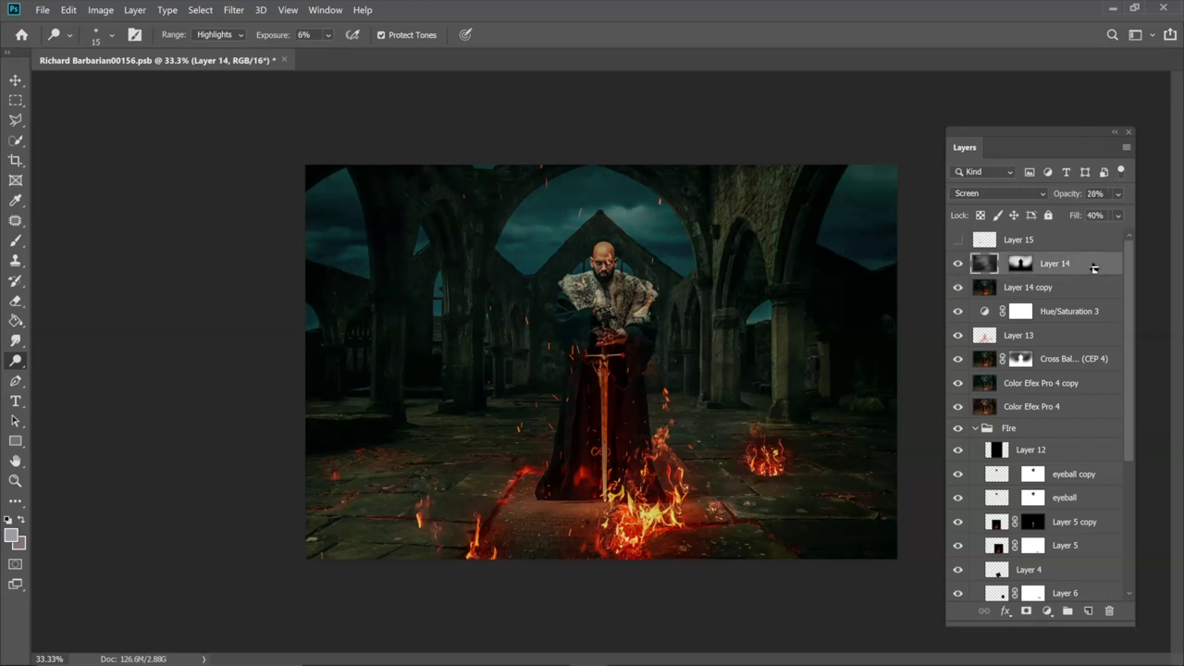